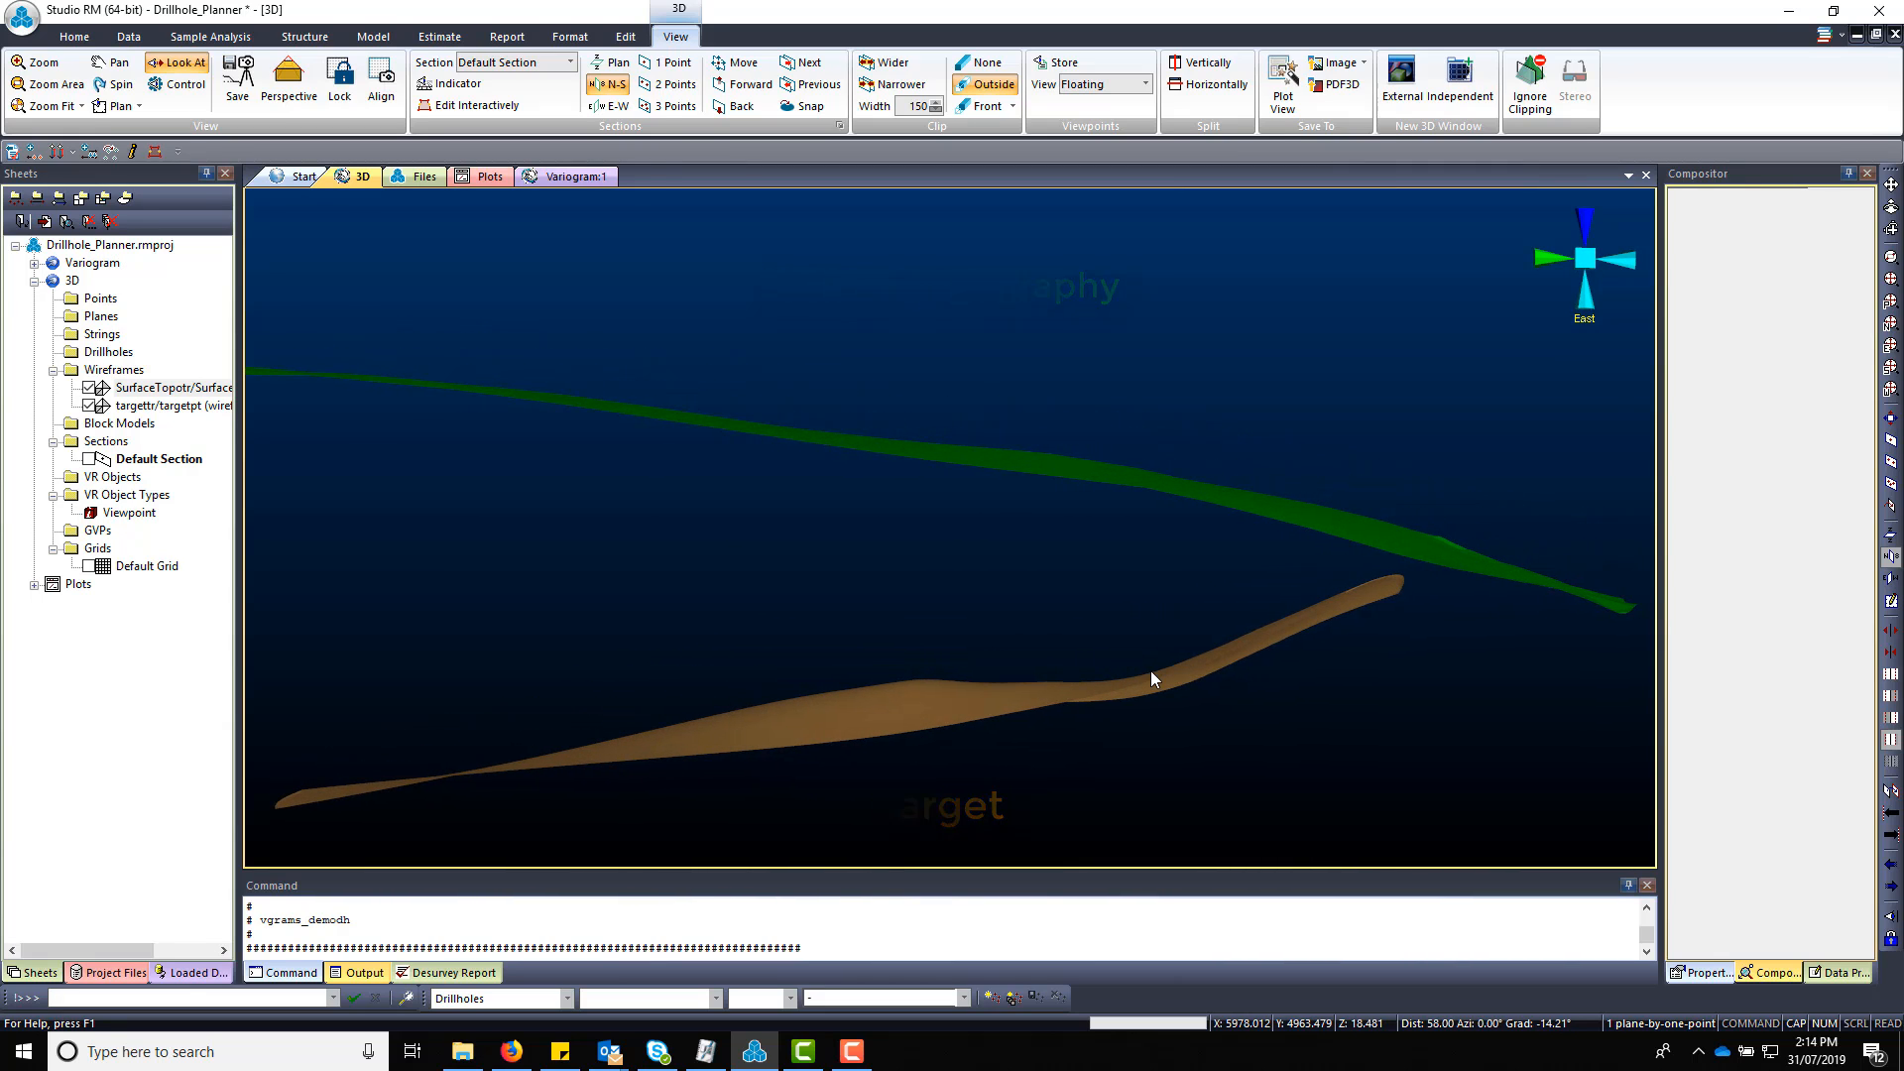
# Step: Start drillhole planning and enable a surface target so that new holes exit the targettr/targetpt wireframe
pyautogui.click(182, 40)
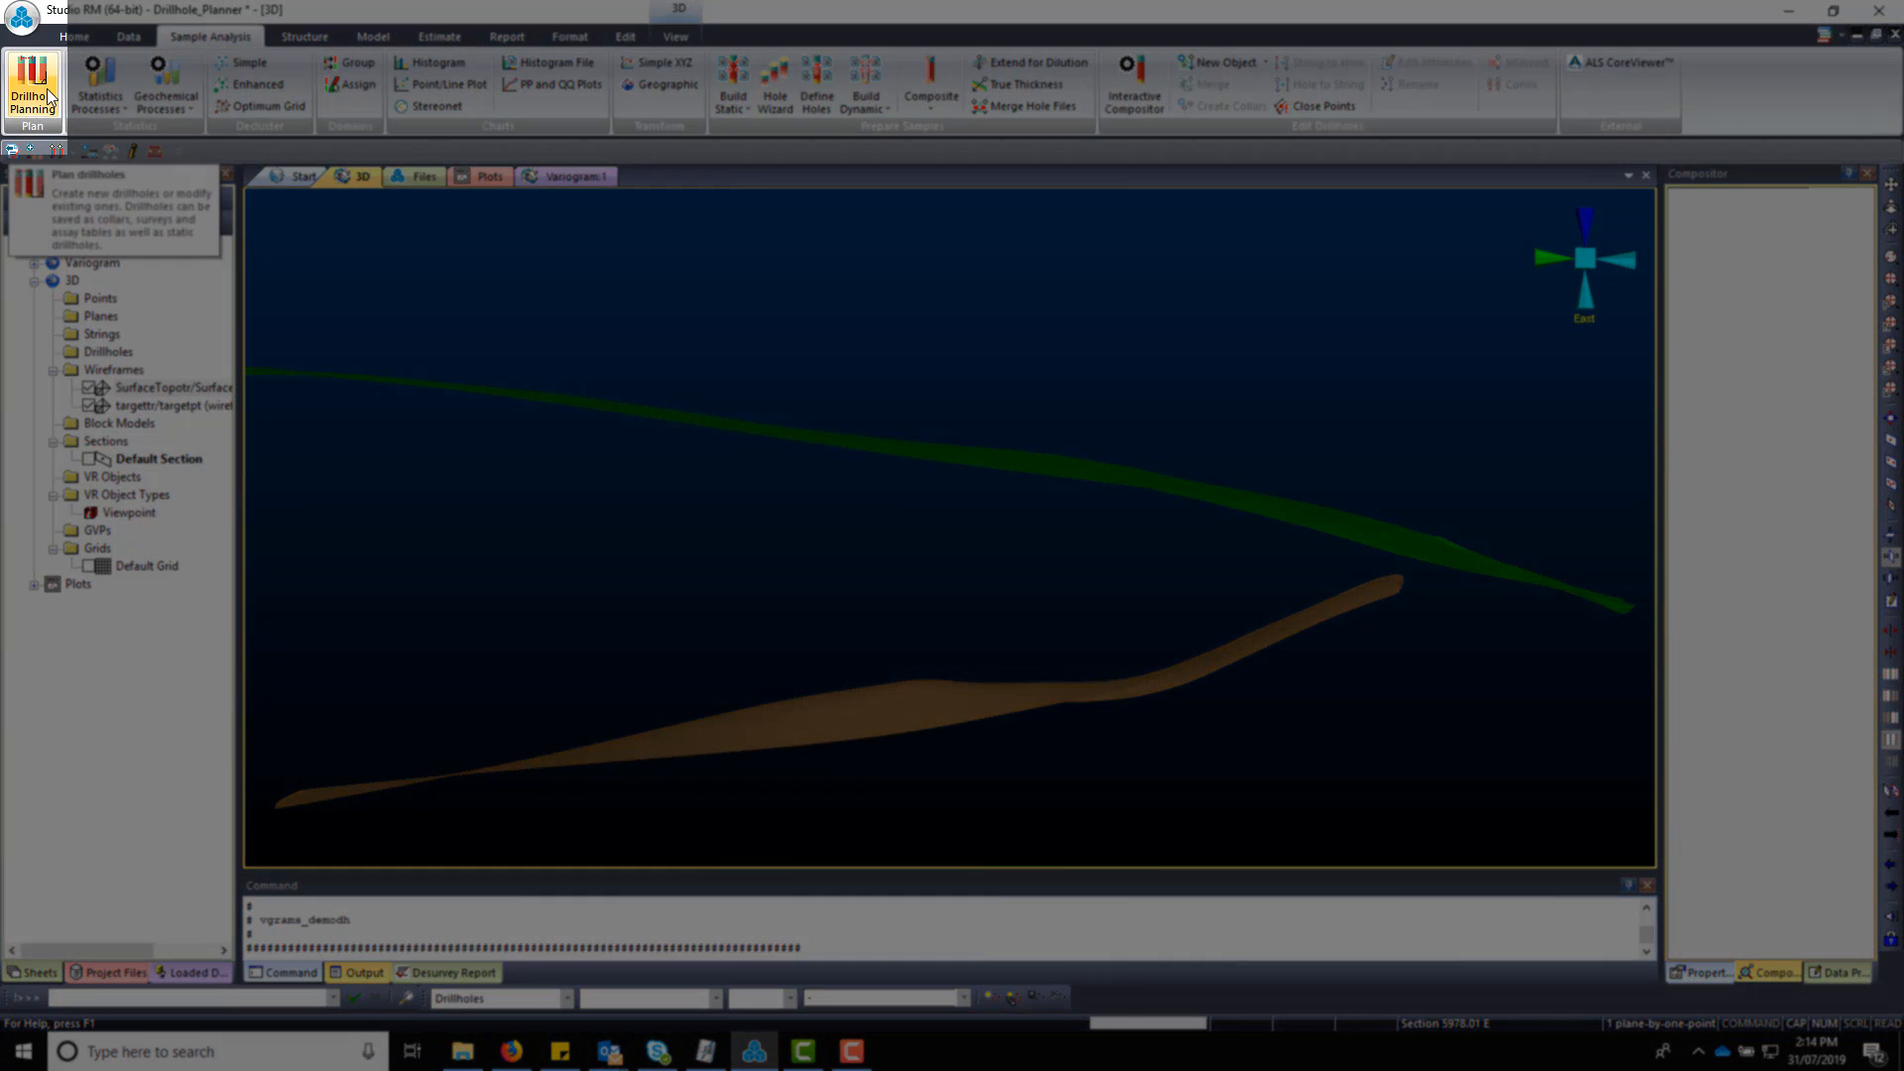
pyautogui.click(45, 87)
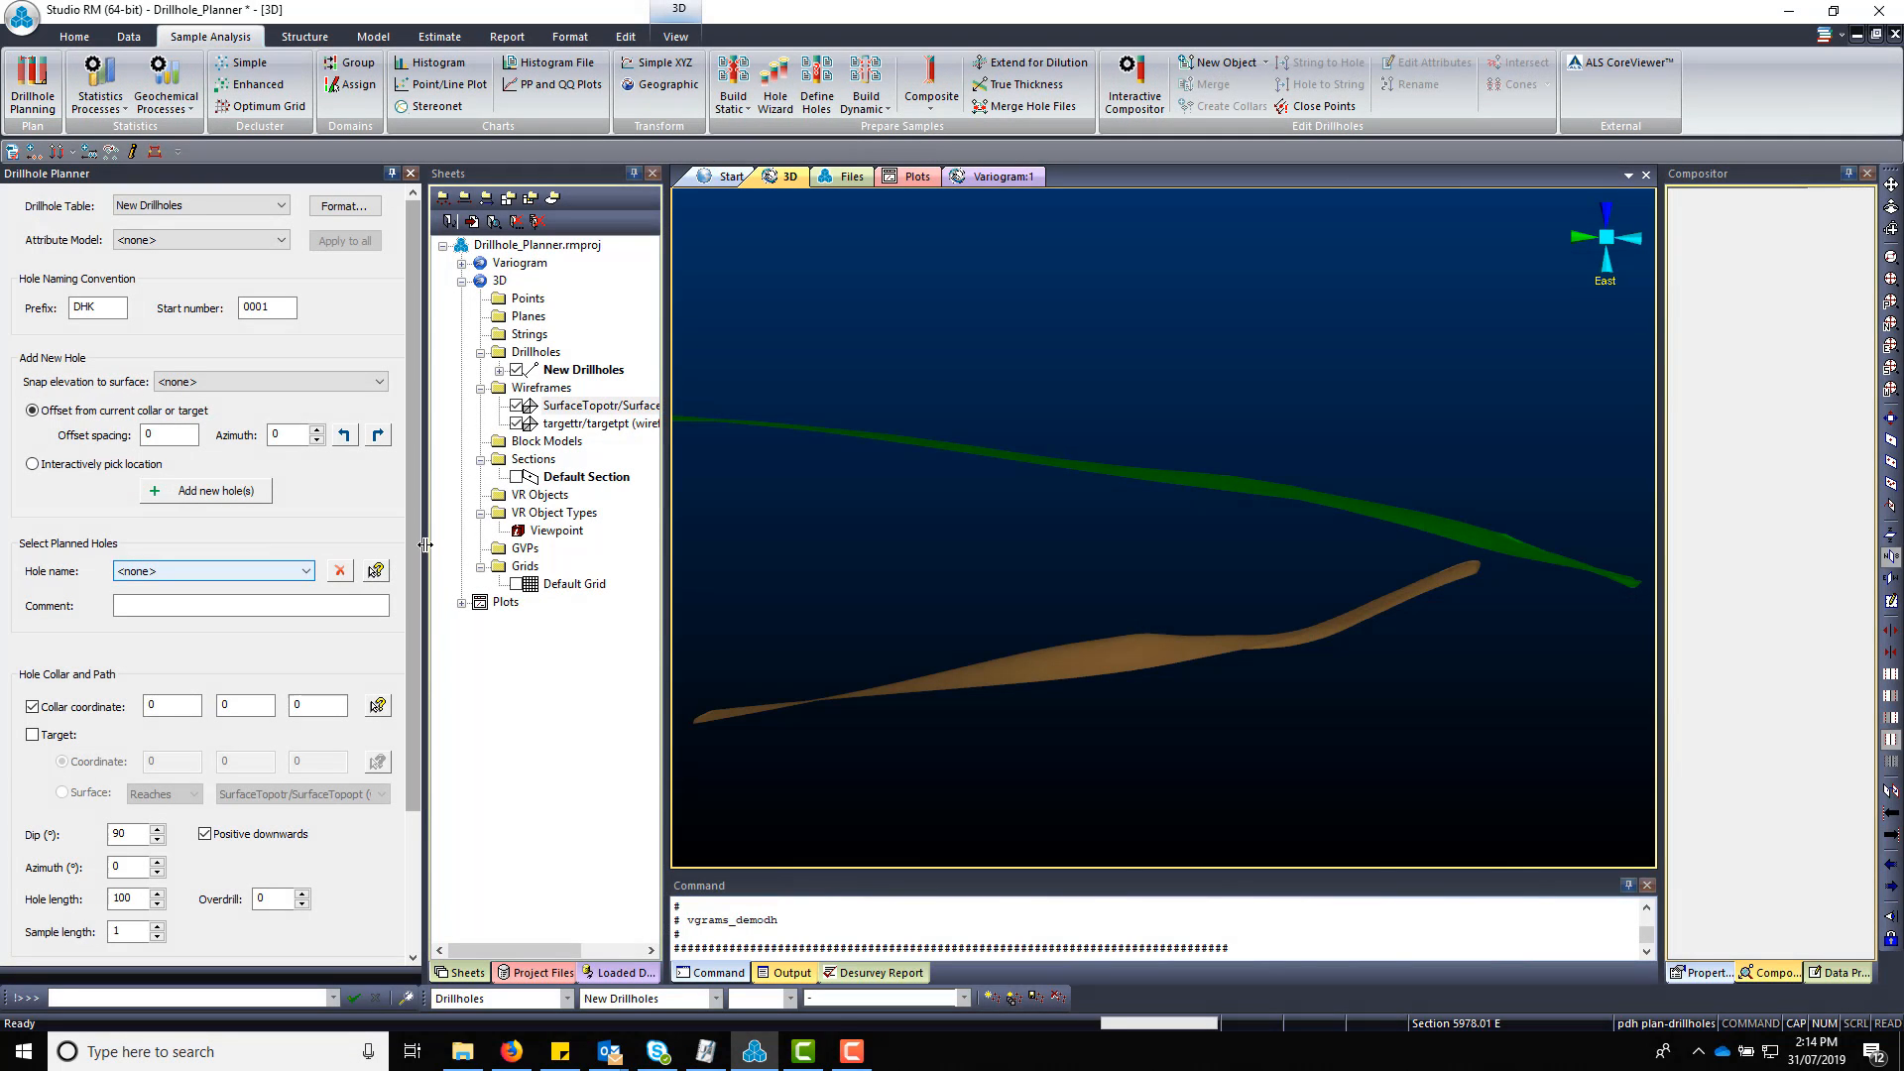
pyautogui.scroll(-3, 415, 548)
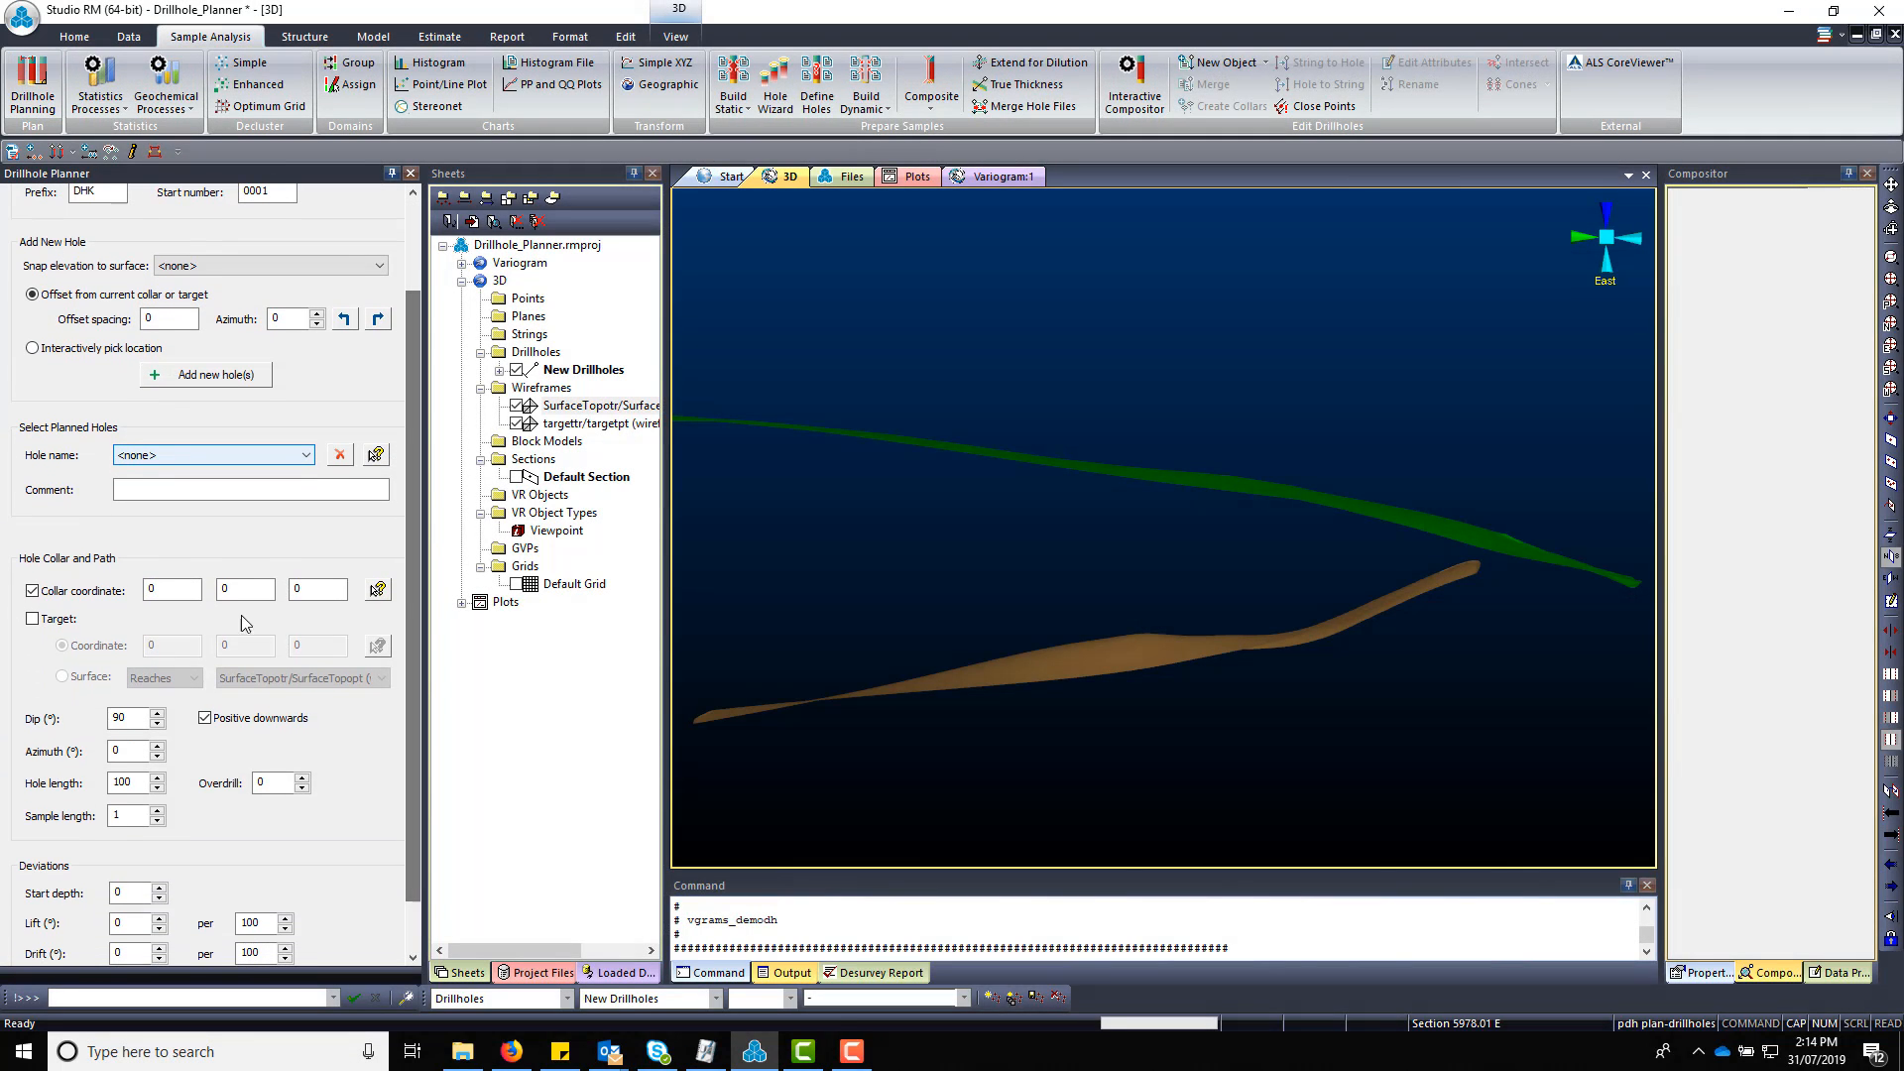
pyautogui.click(41, 624)
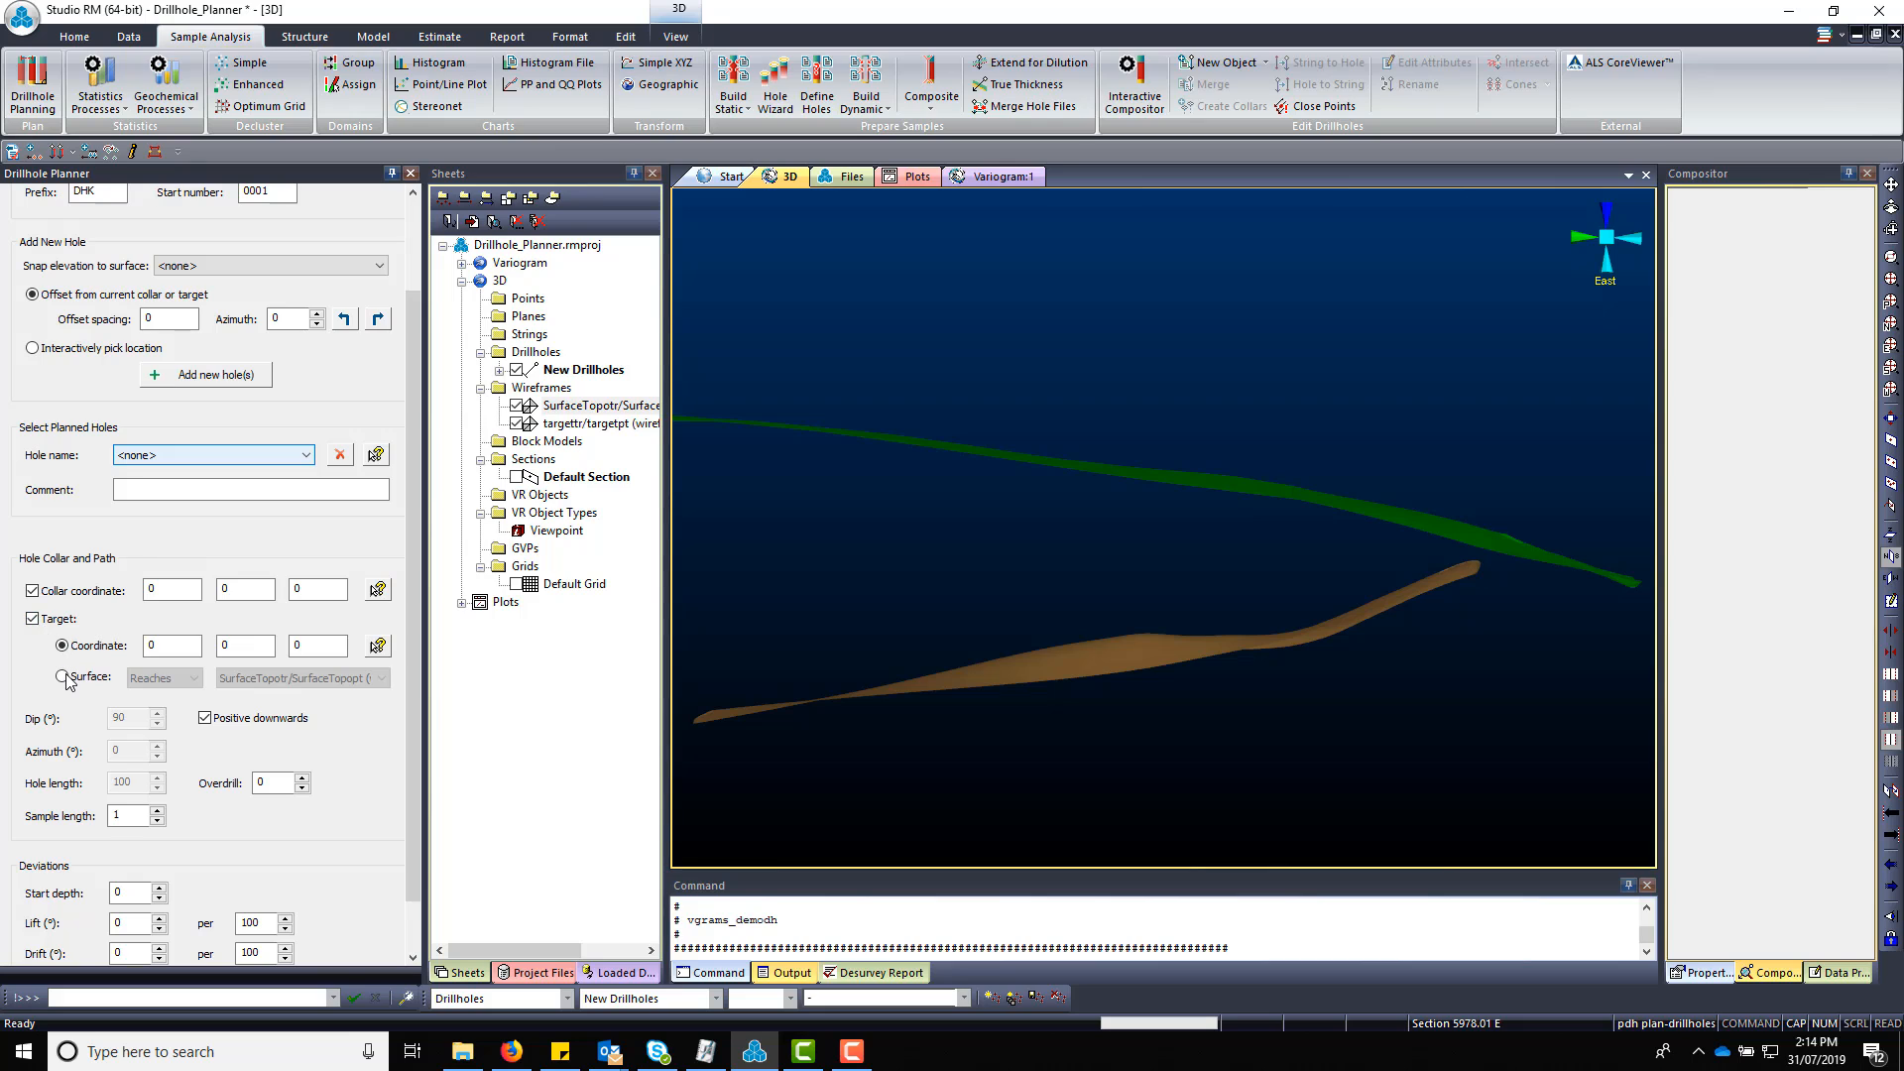
pyautogui.click(63, 679)
pyautogui.click(154, 679)
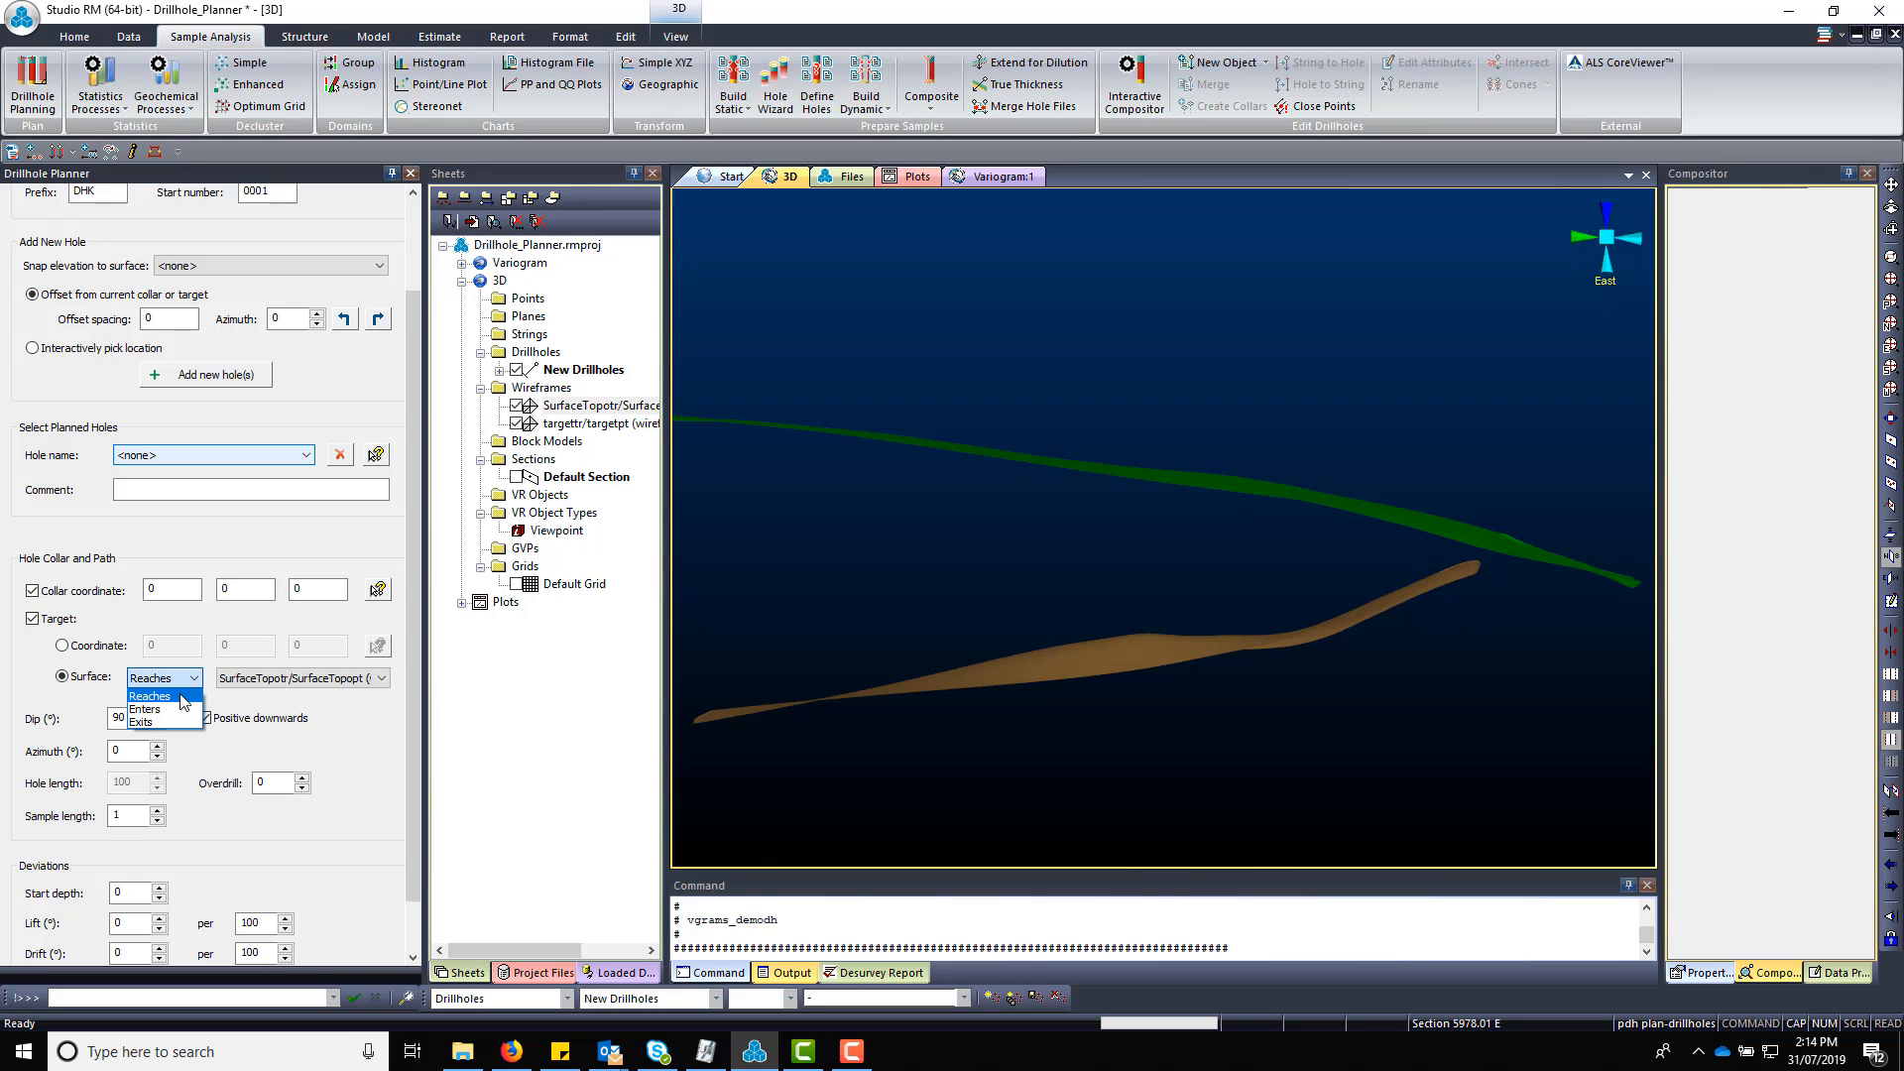
pyautogui.click(154, 722)
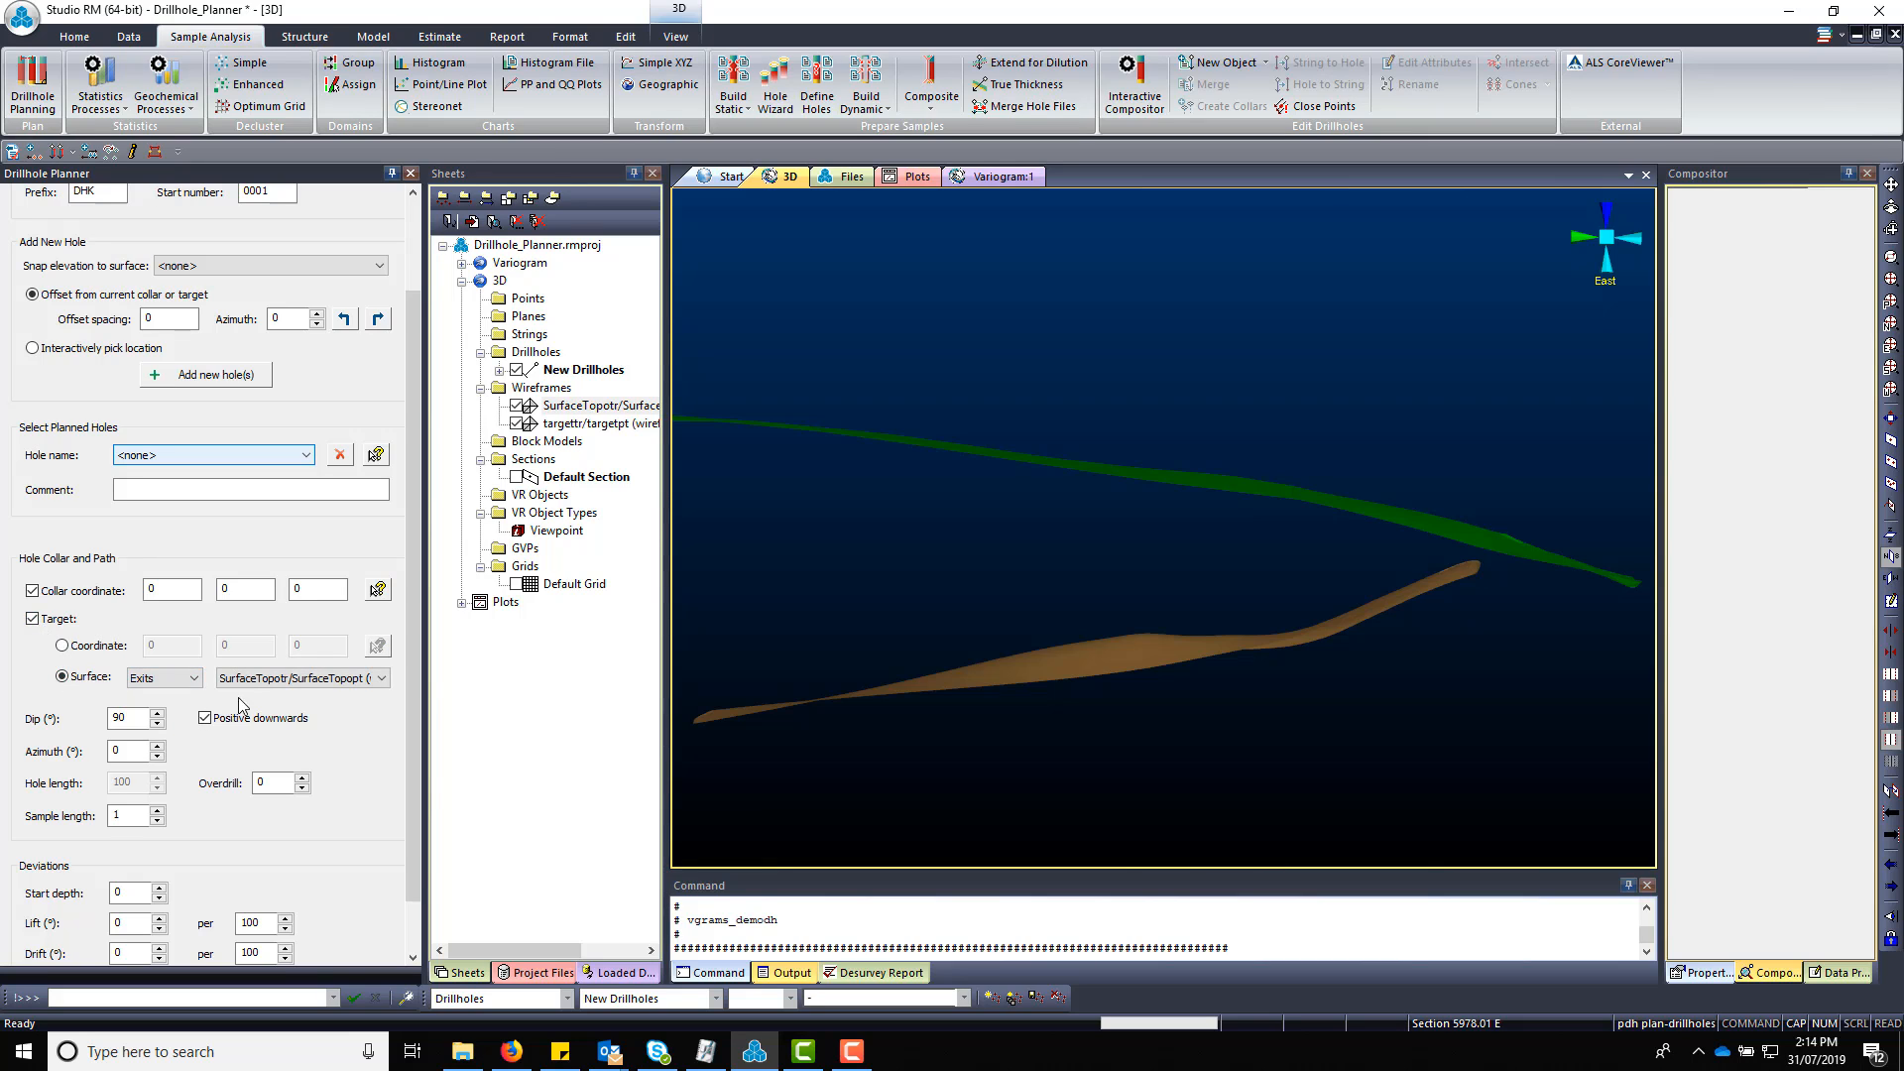
pyautogui.click(324, 684)
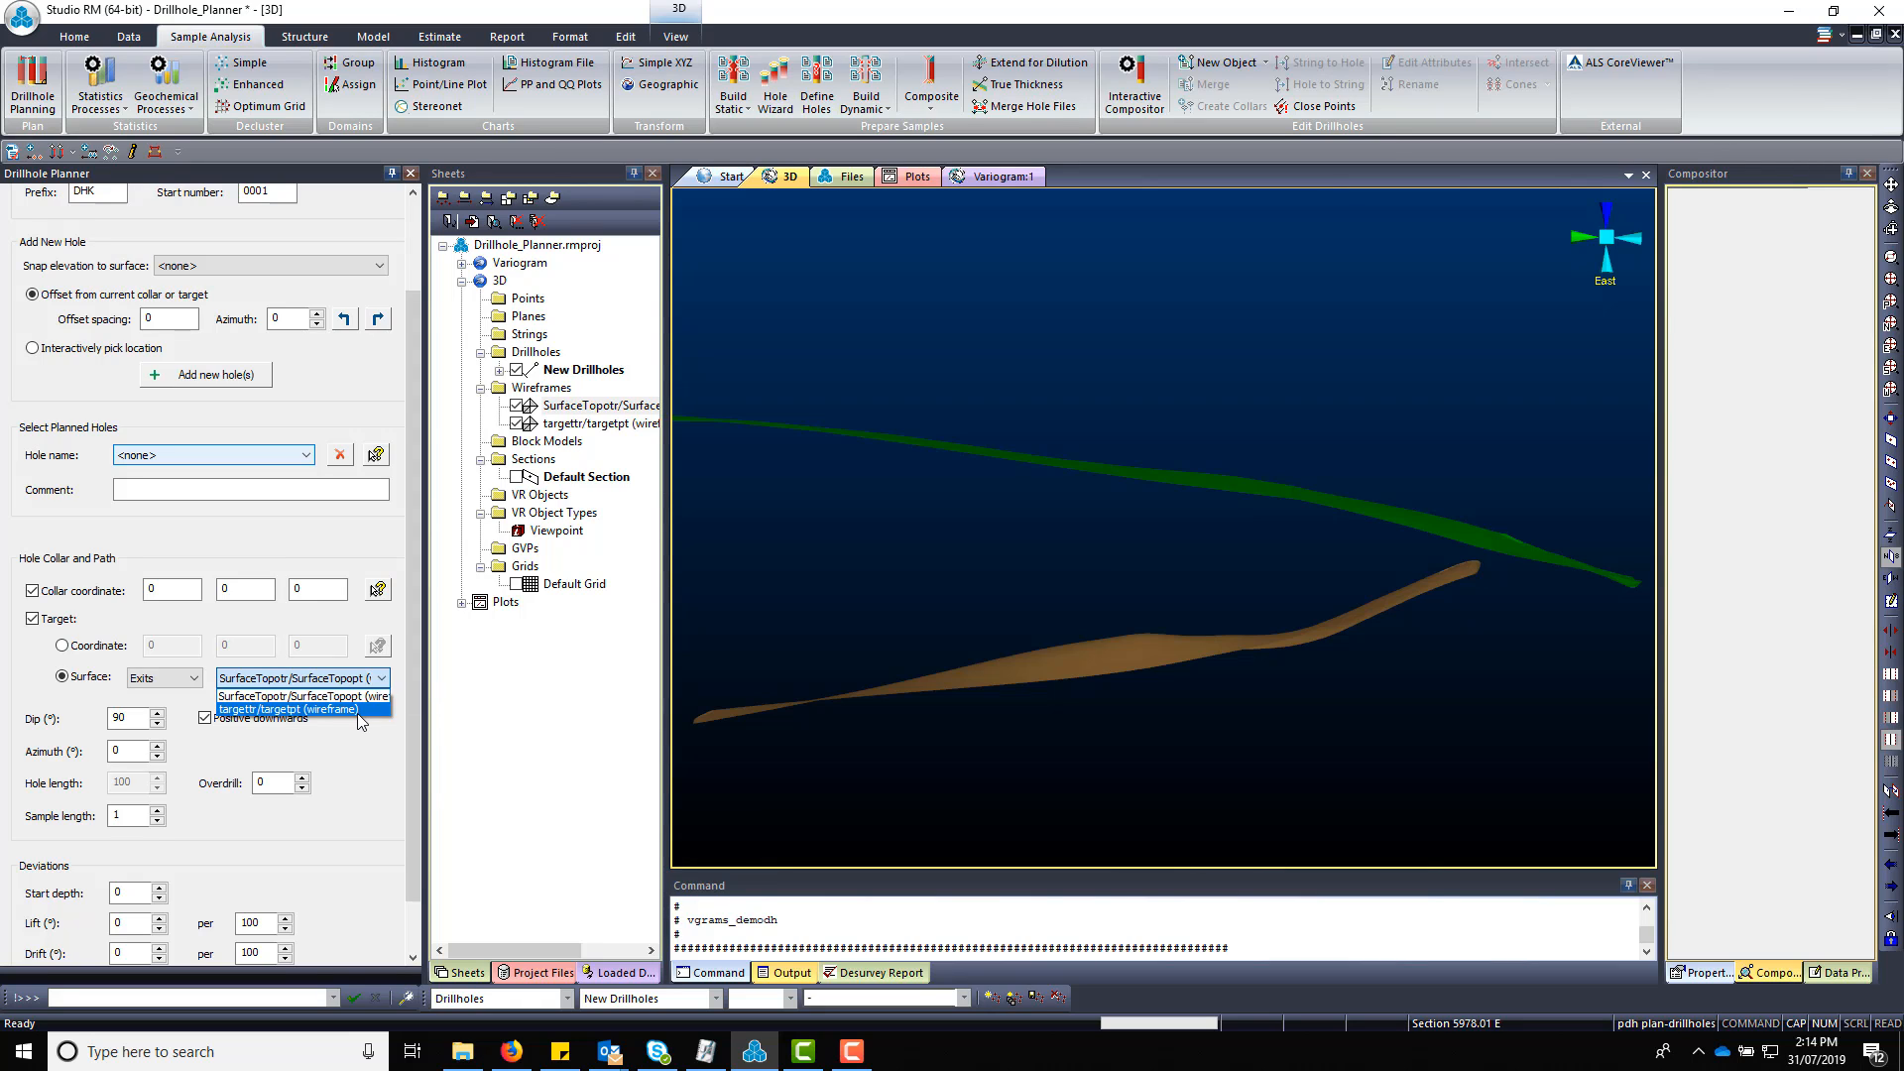
pyautogui.click(358, 710)
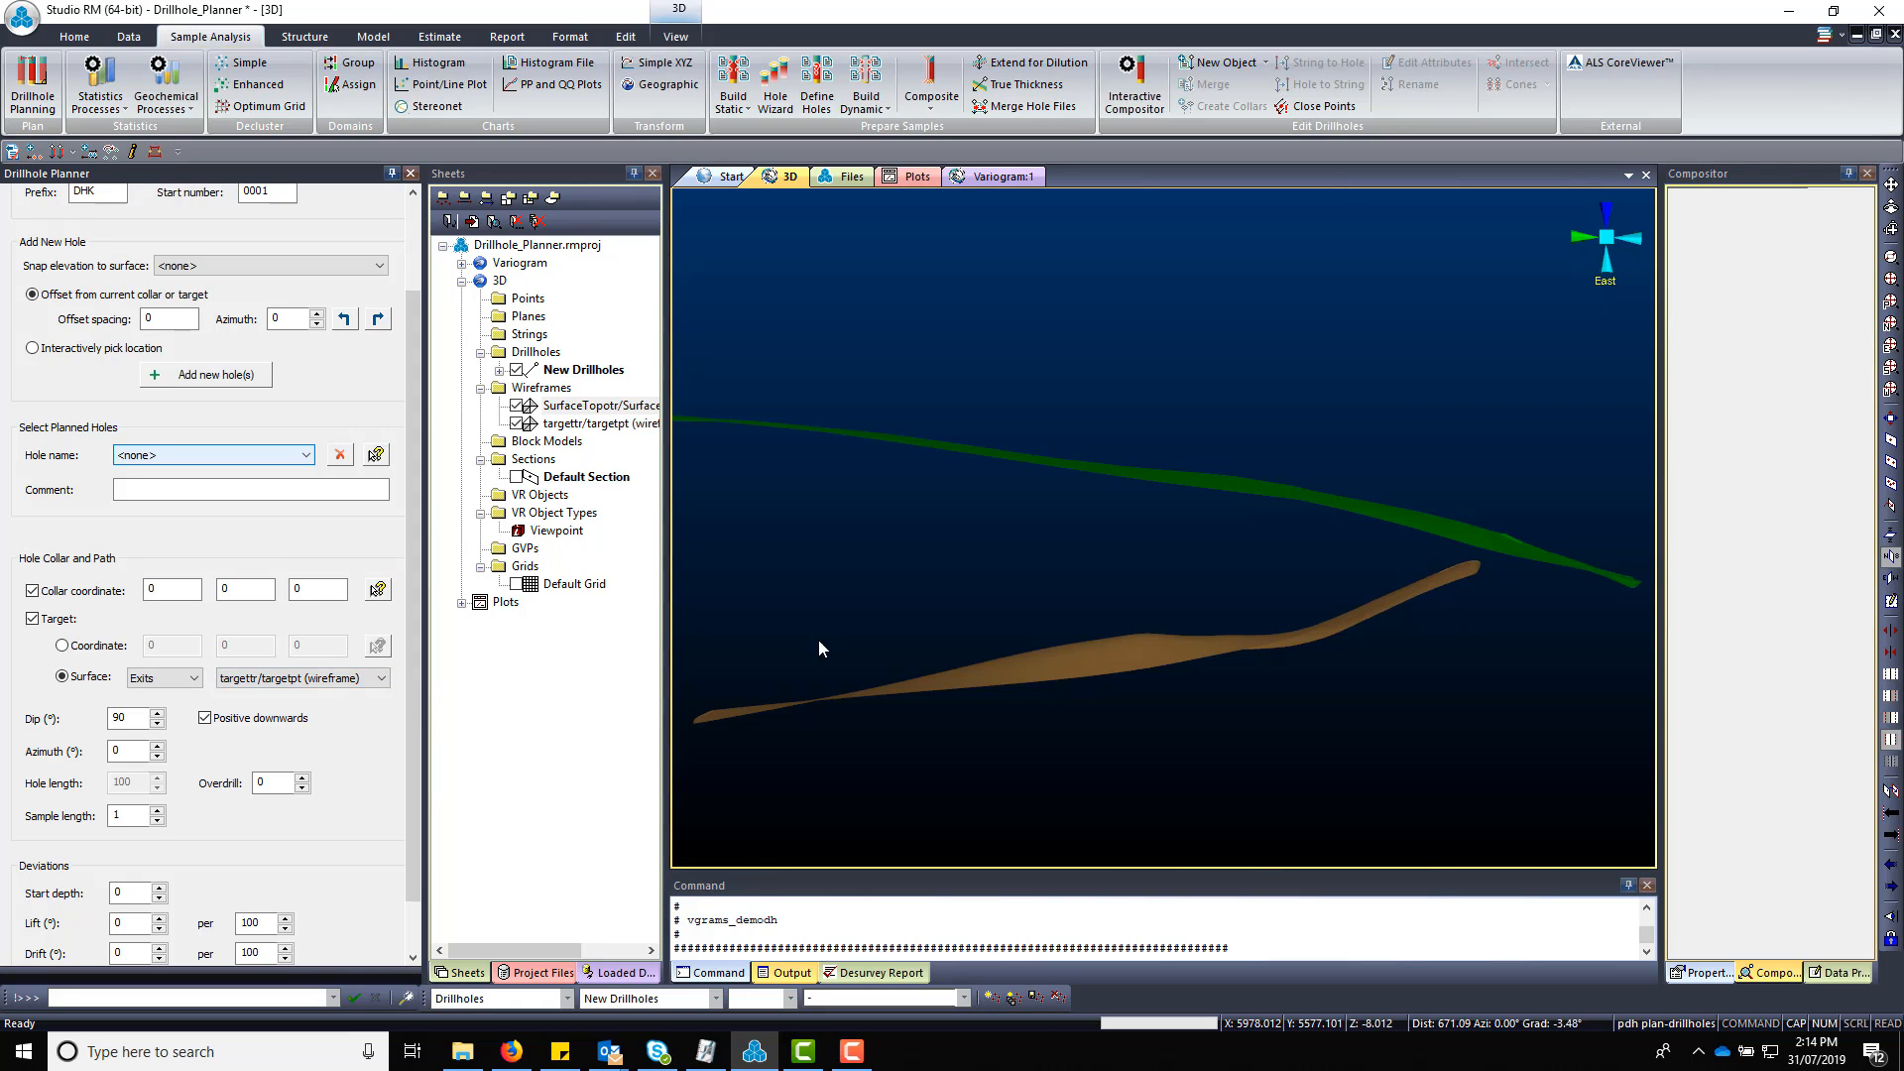
# Step: Pick a collar location on the green topography surface and add the first planned hole there
pyautogui.click(377, 590)
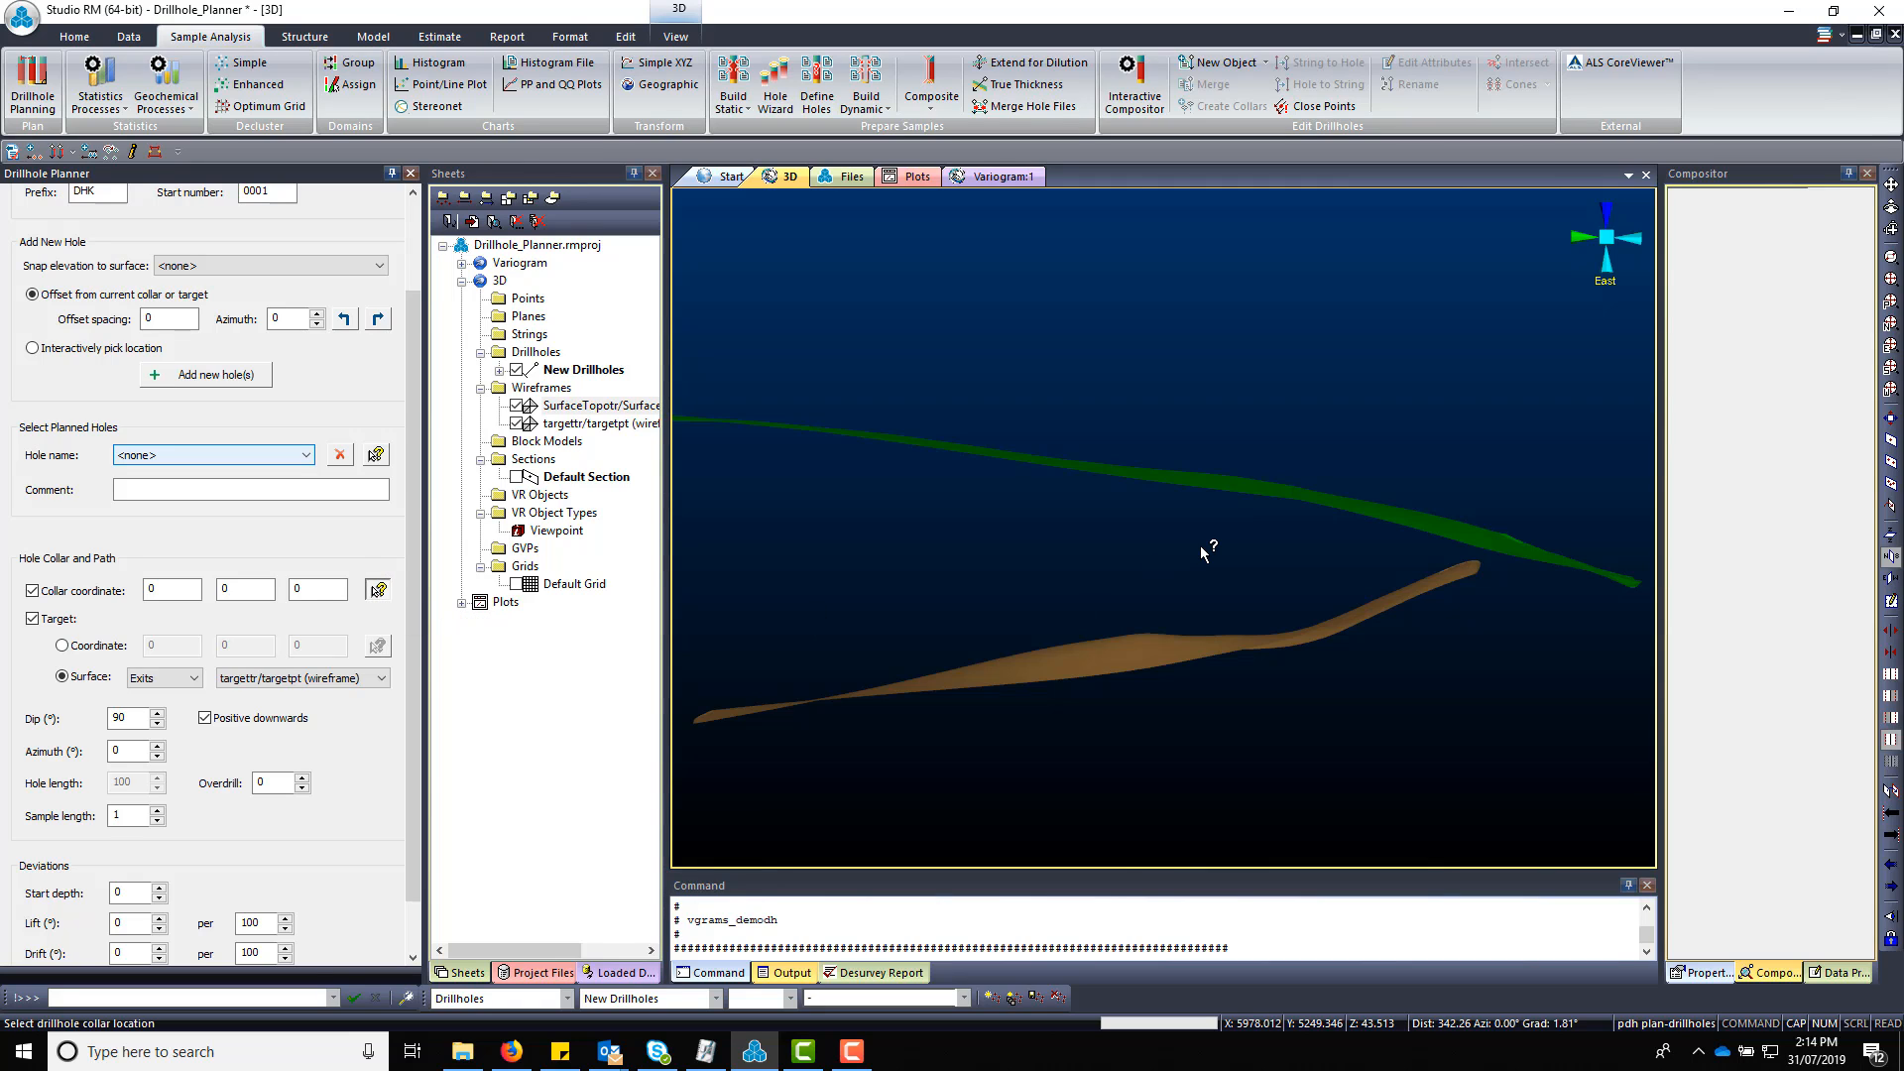
pyautogui.click(1267, 494)
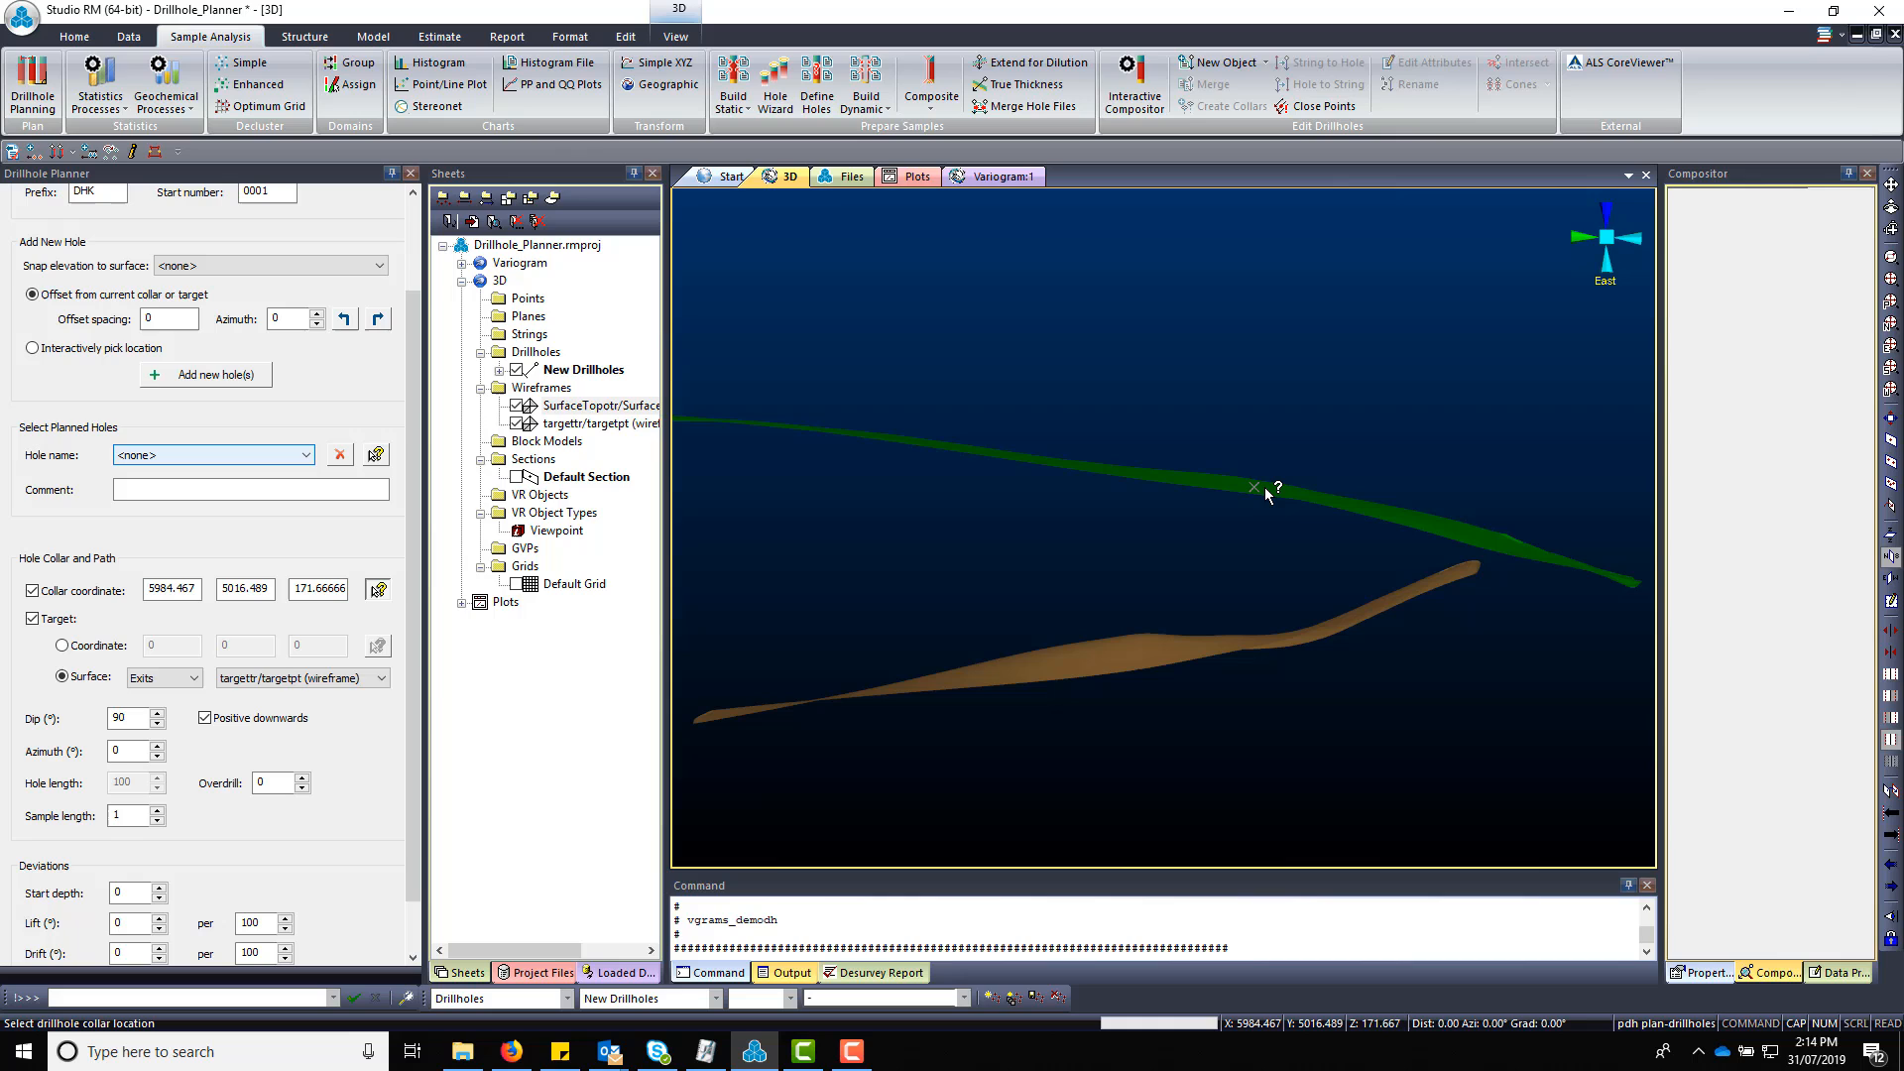
pyautogui.click(227, 383)
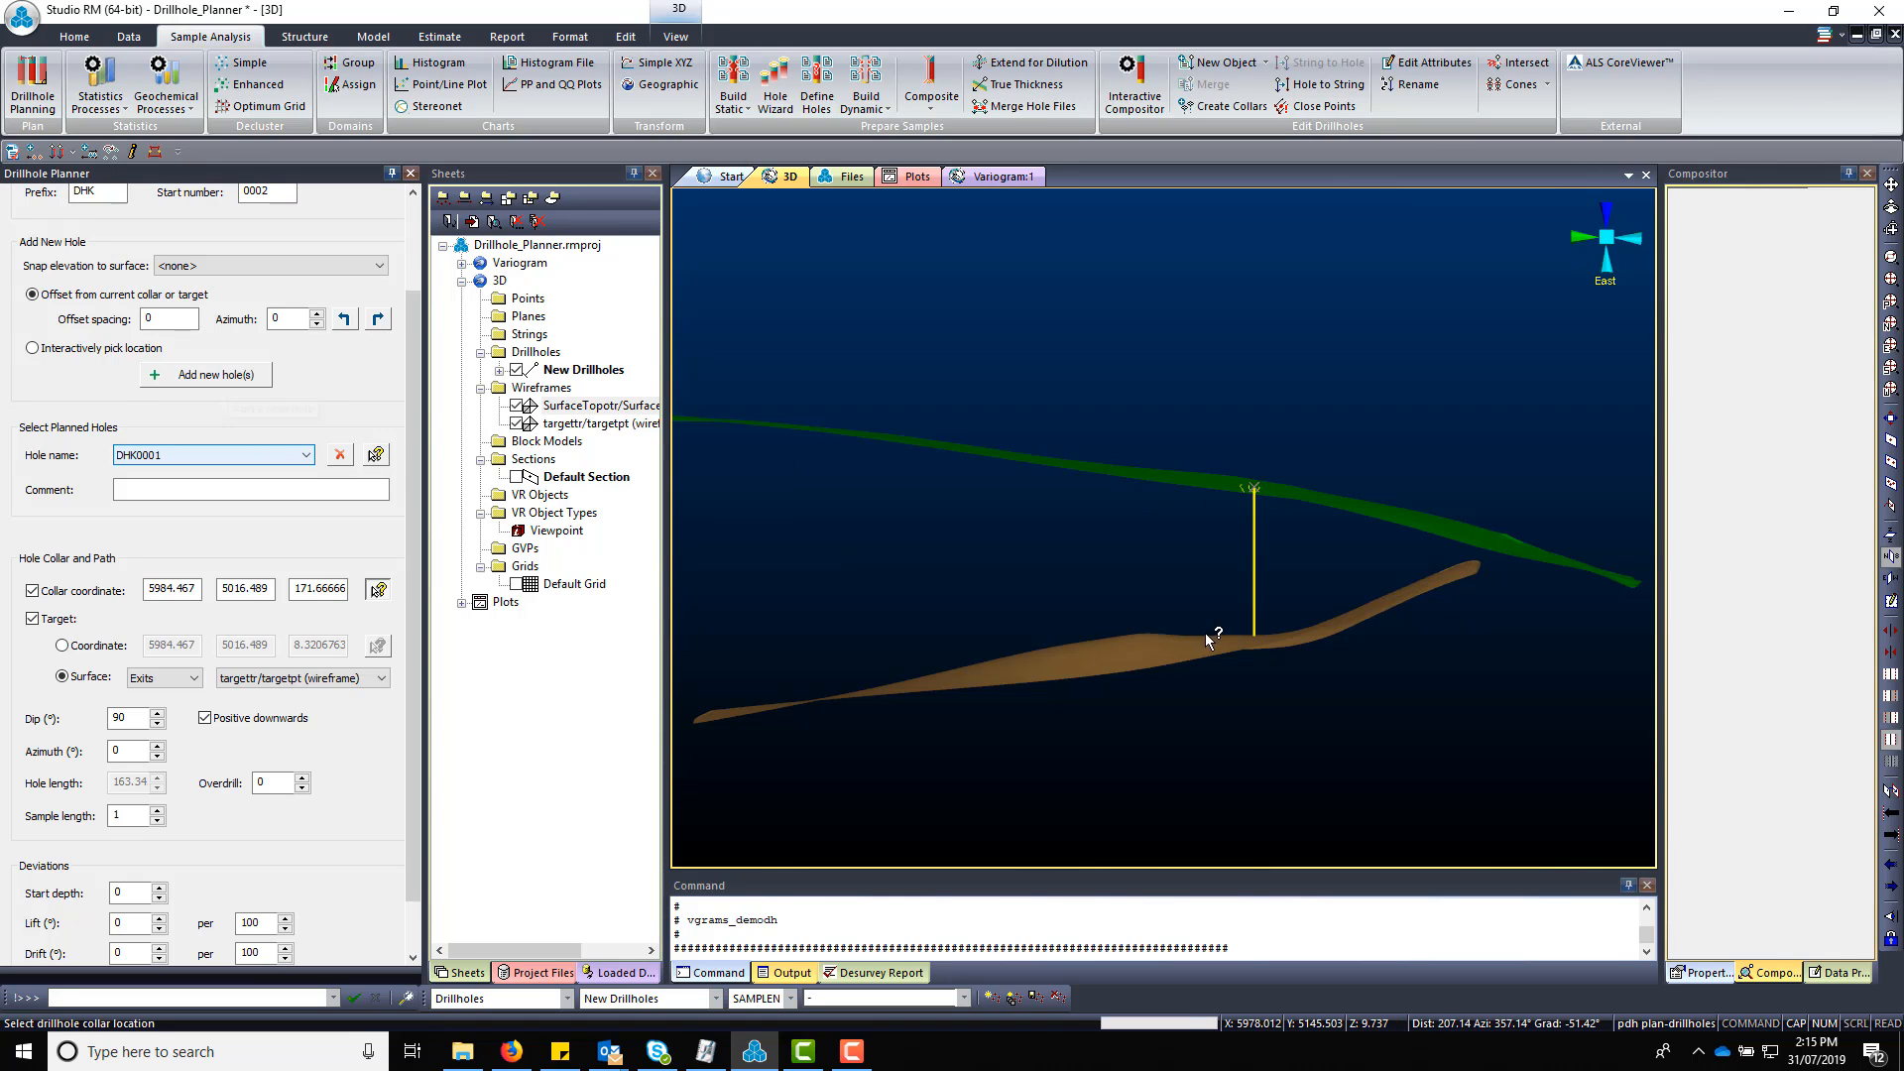
# Step: Set the first hole's overdrill to 20 so it extends past the target wireframe
pyautogui.keyDown('shift'); pyautogui.moveTo(1432, 739); pyautogui.dragTo(1282, 722); pyautogui.keyUp('shift')
pyautogui.scroll(5, 1283, 717)
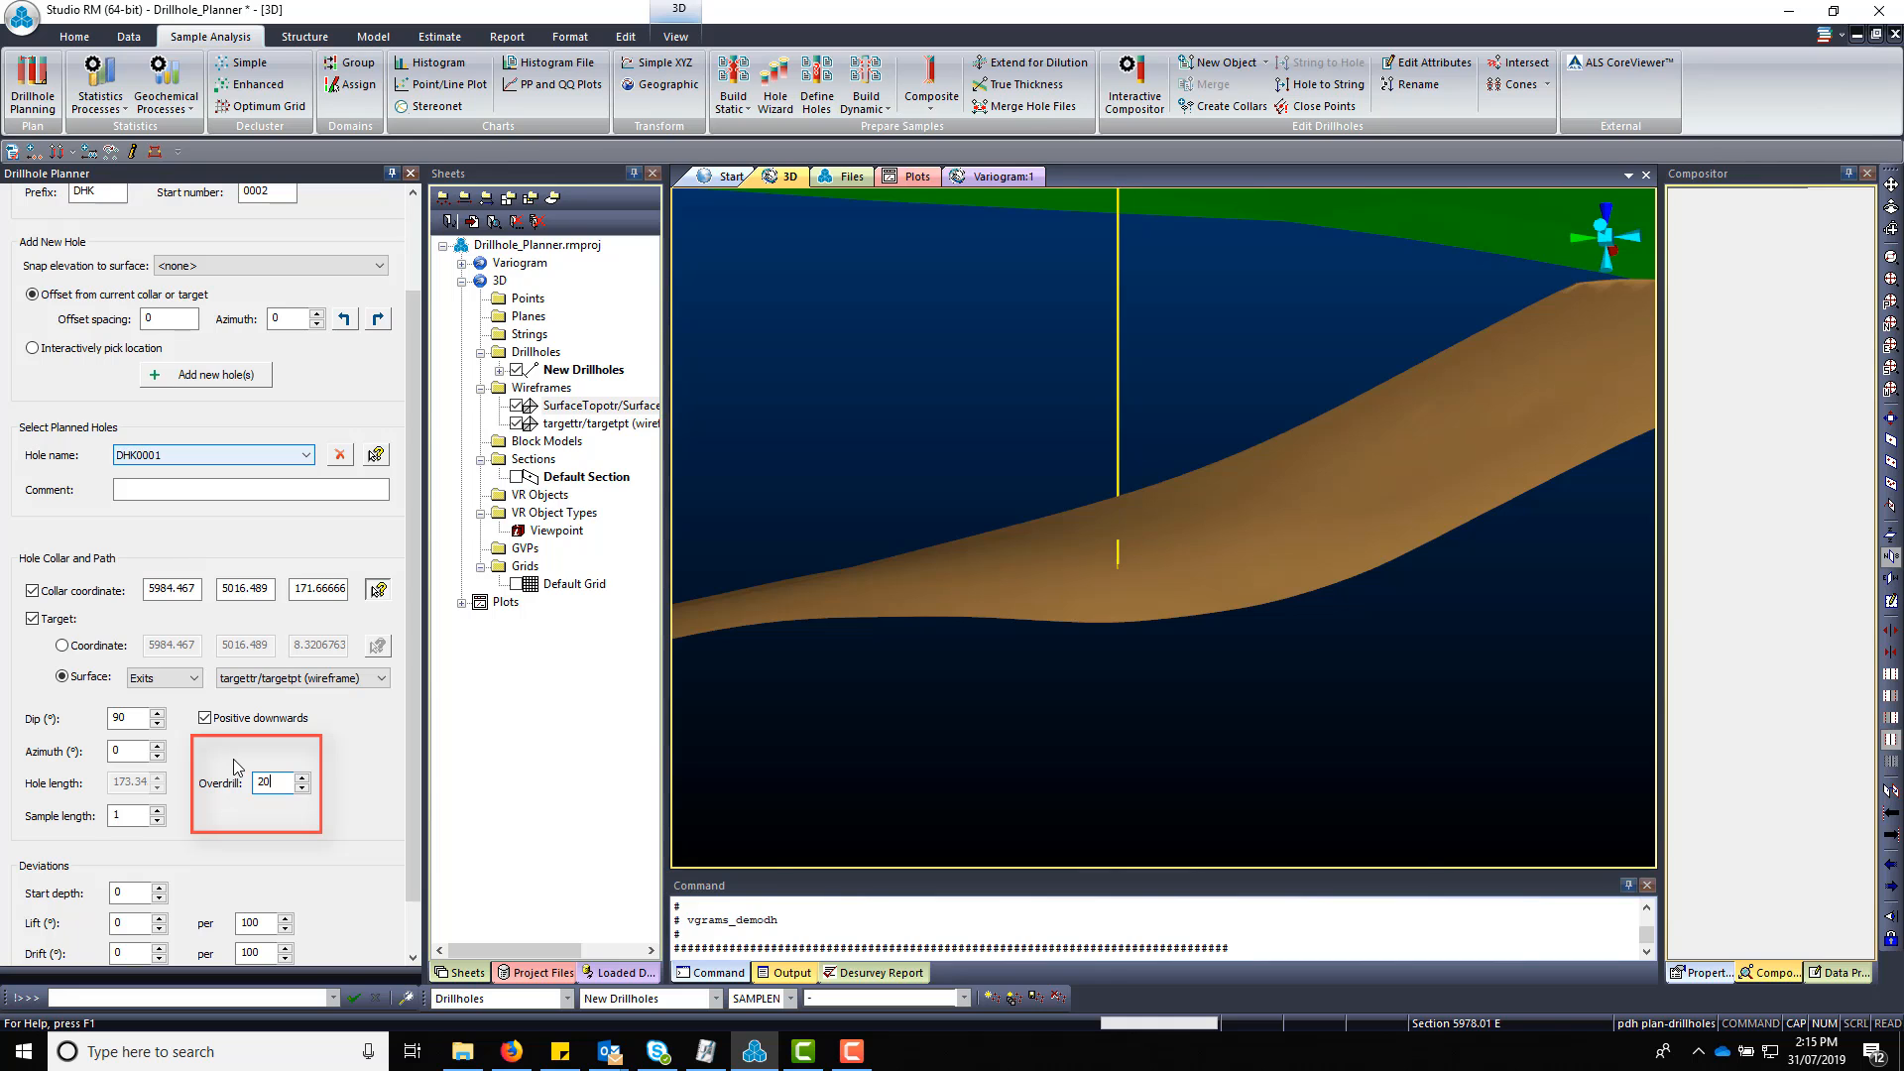
pyautogui.scroll(5, 1141, 516)
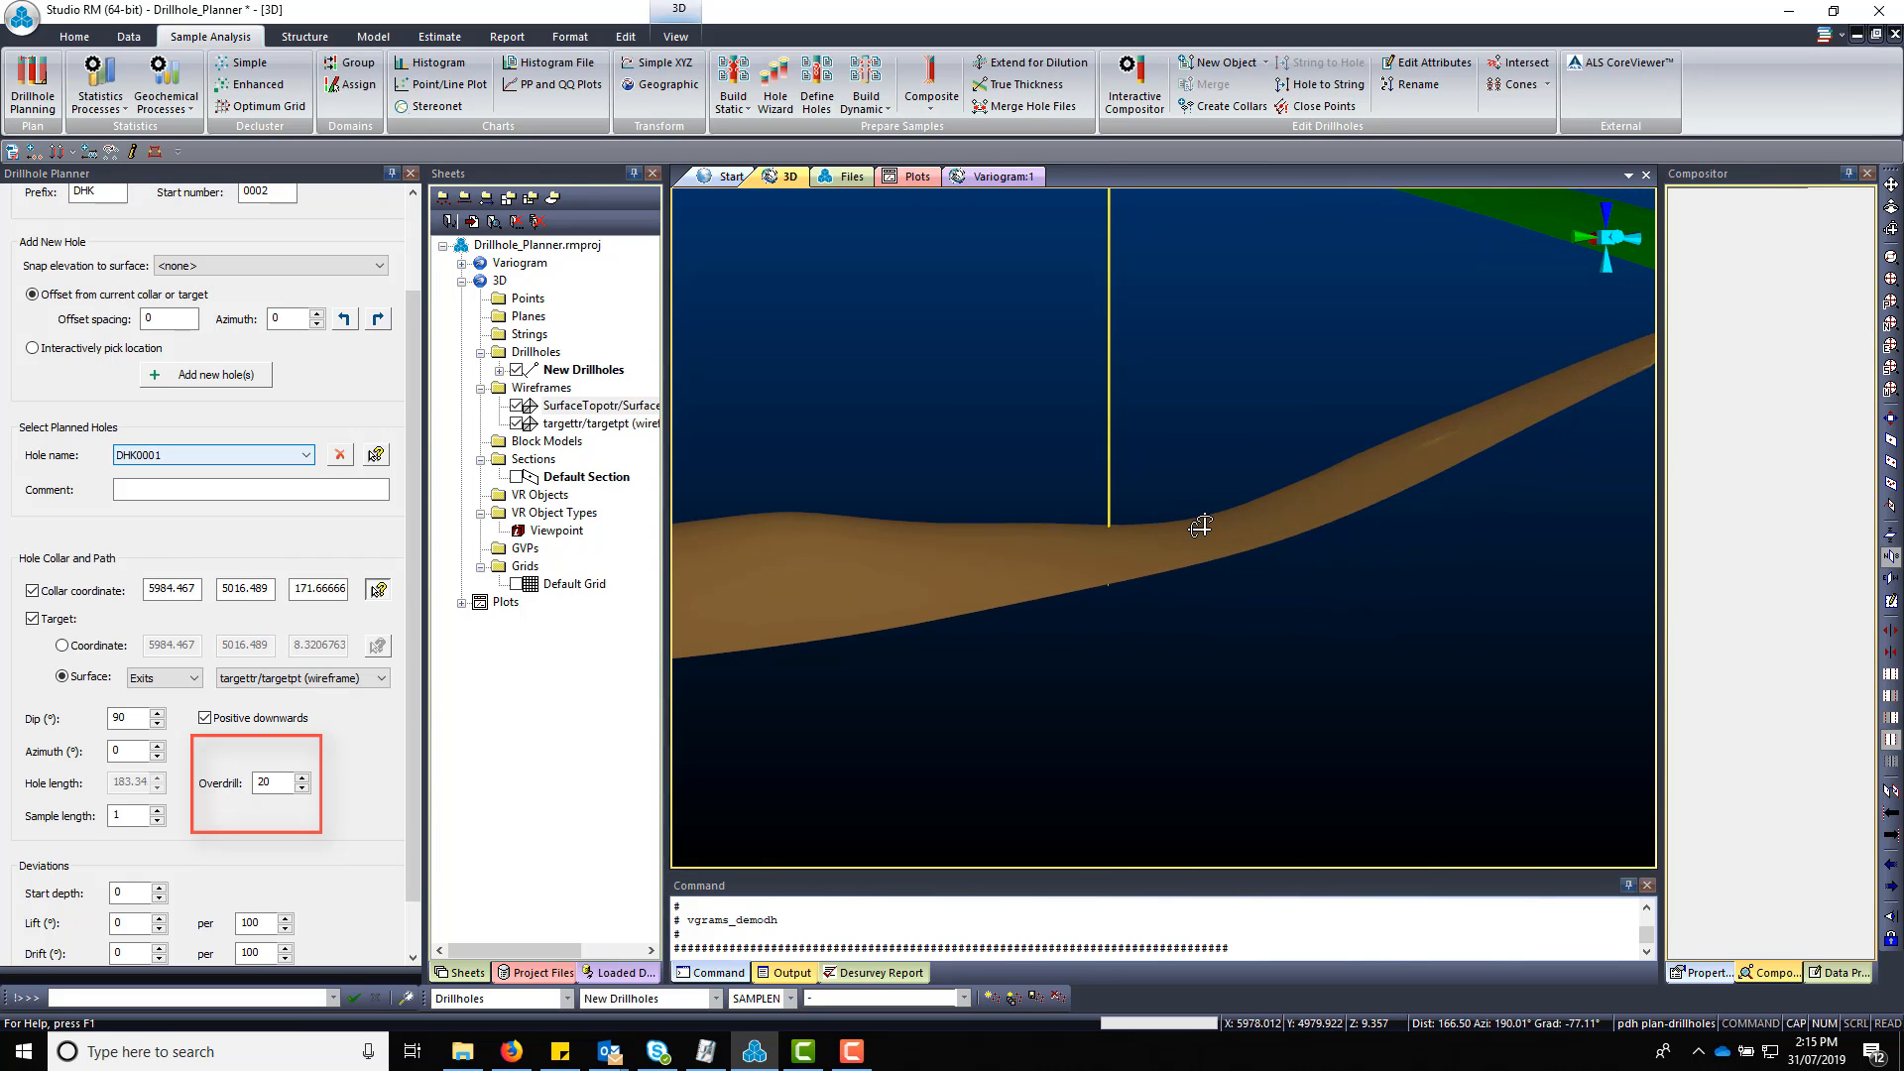
pyautogui.scroll(-5, 1153, 552)
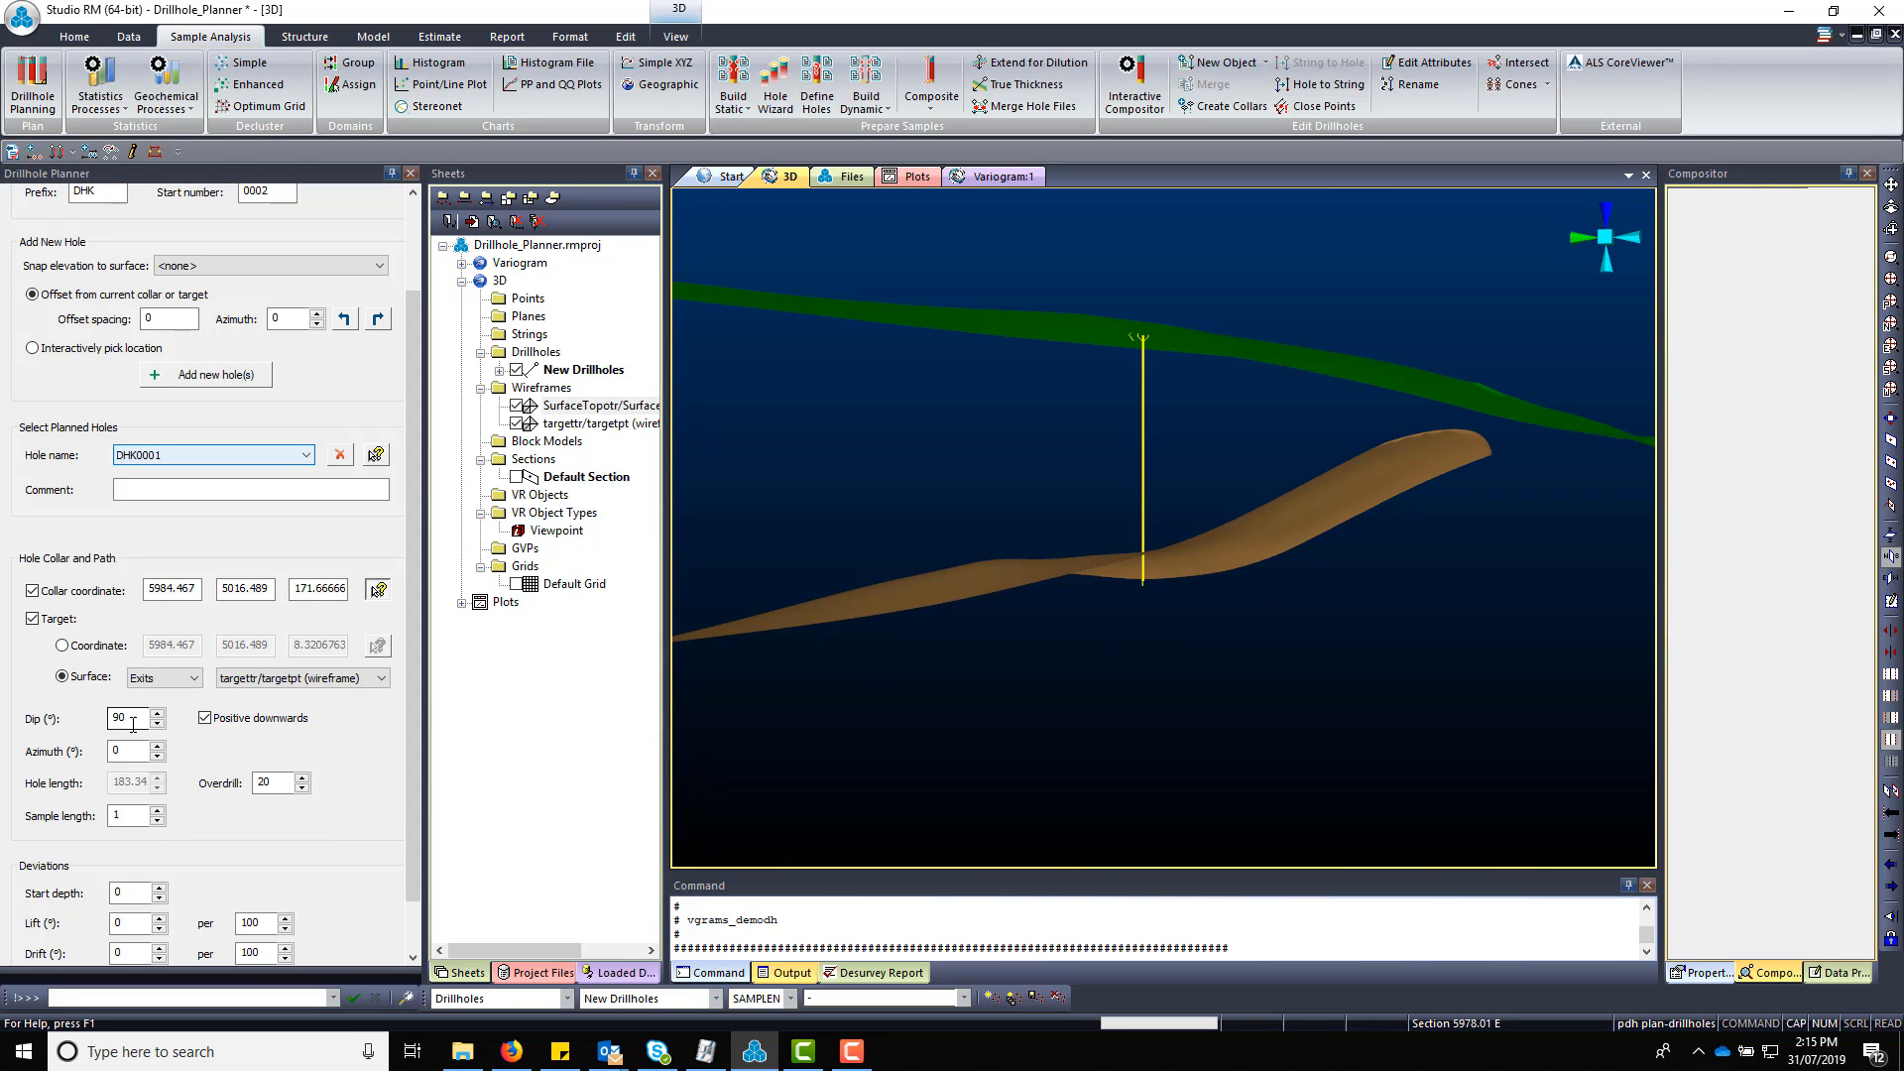
# Step: Set the first hole's dip to 75° and its azimuth to 190°
pyautogui.press('Return')
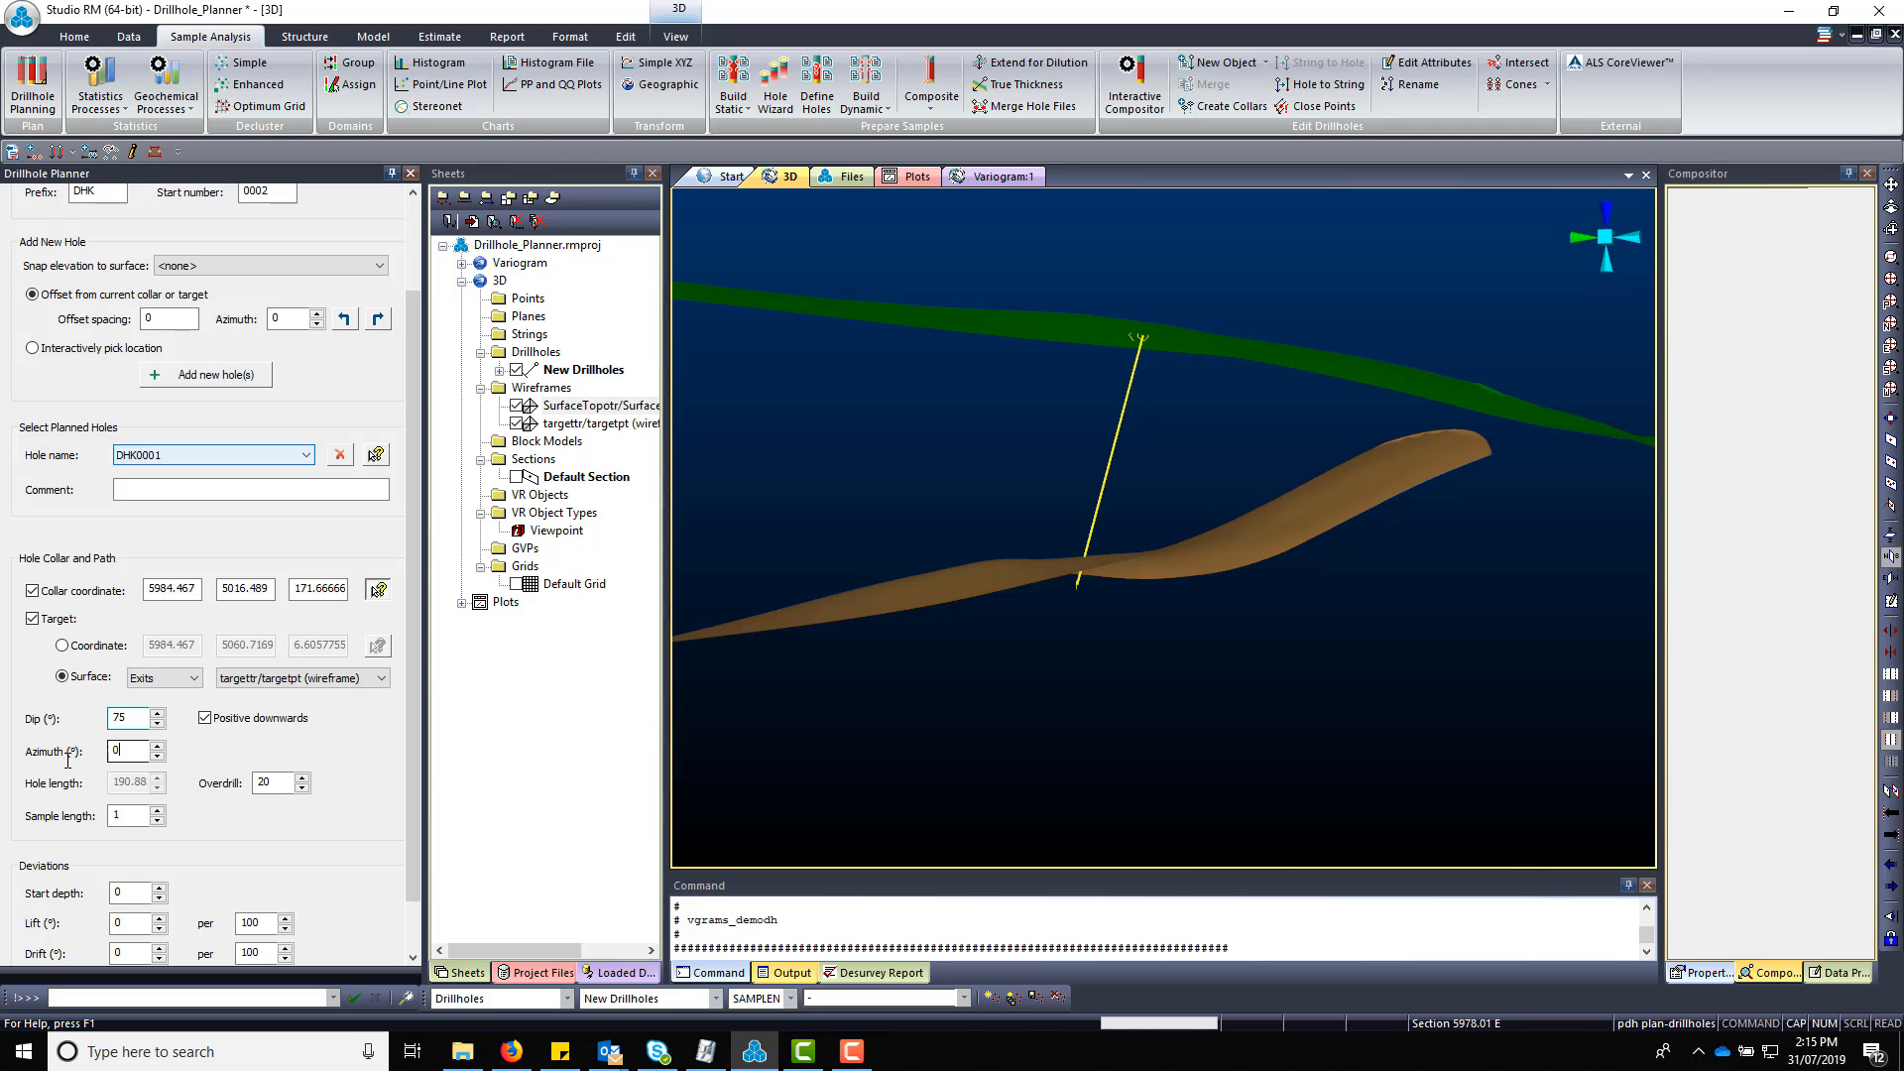
pyautogui.write('180')
pyautogui.press('Return')
pyautogui.moveTo(957, 779); pyautogui.dragTo(1145, 830)
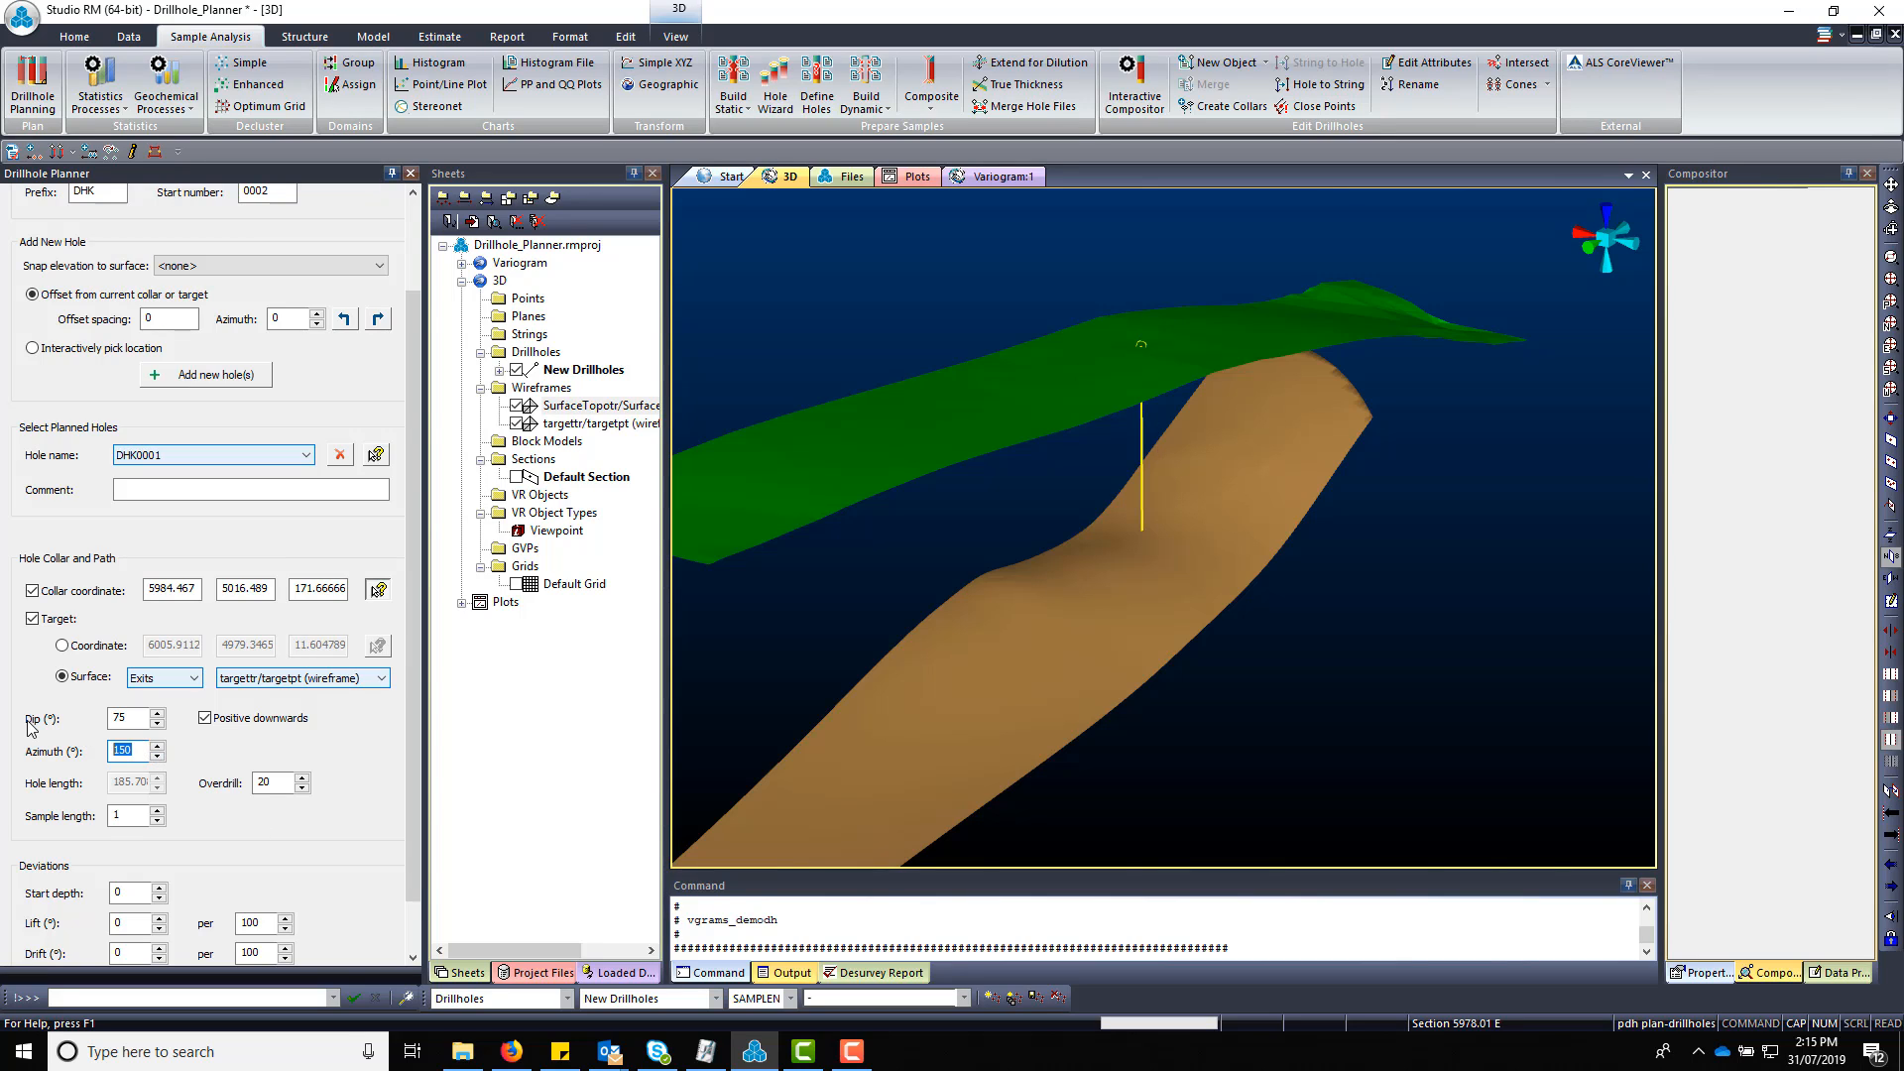
pyautogui.moveTo(1320, 860); pyautogui.dragTo(1092, 695)
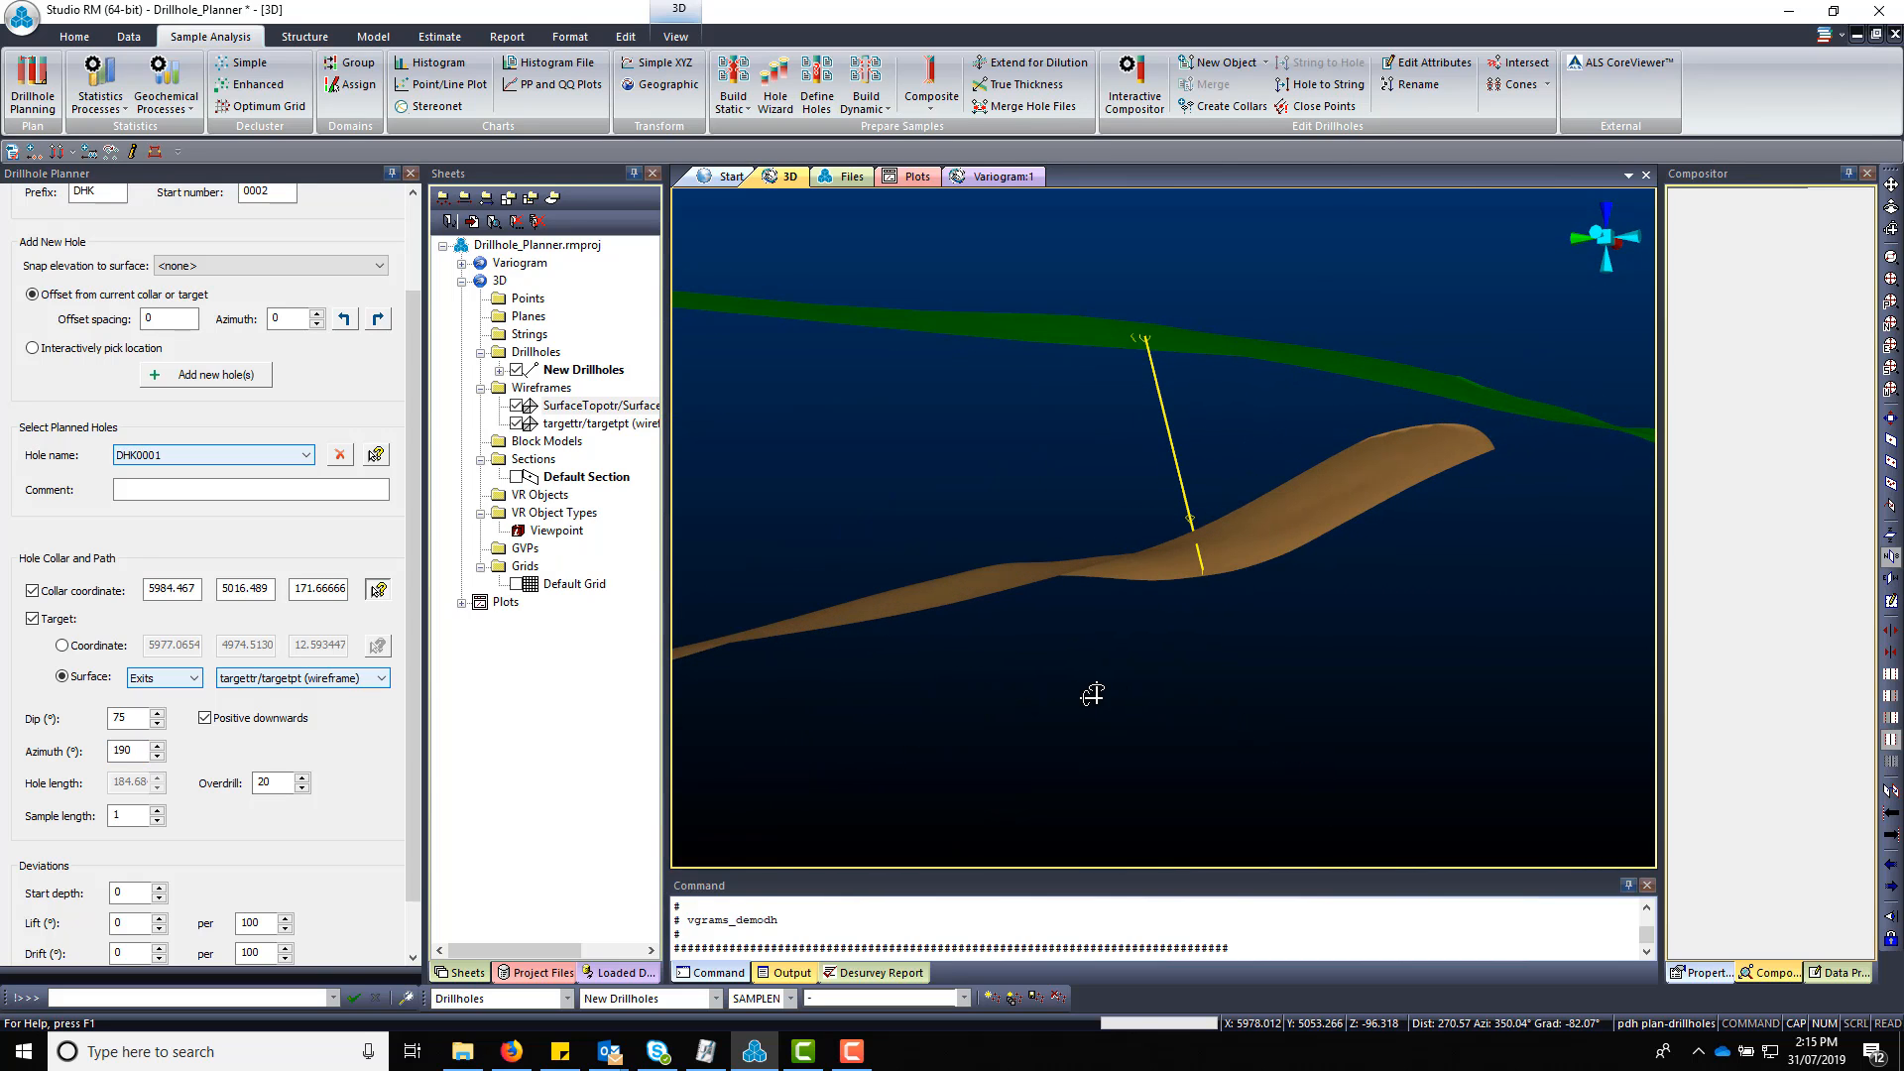
# Step: Widen the section clipping width to 250
pyautogui.click(675, 37)
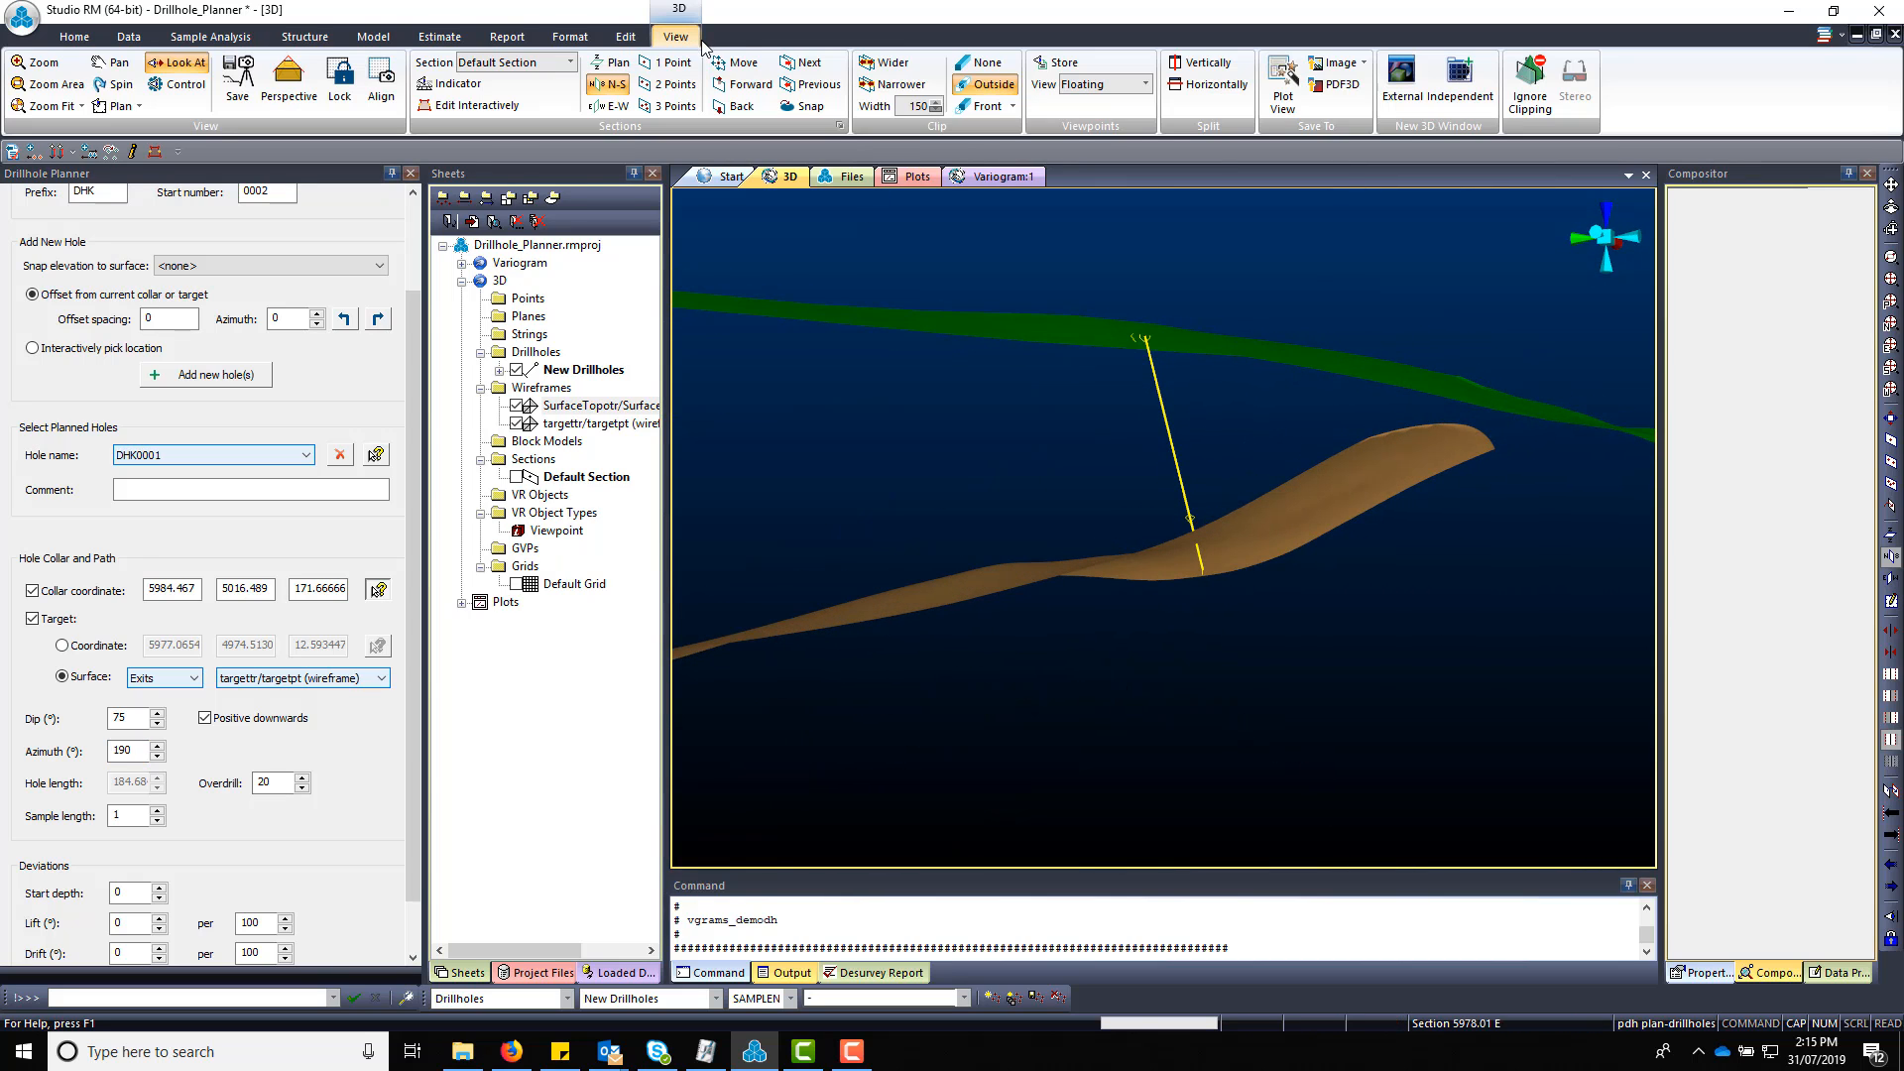
pyautogui.click(898, 64)
pyautogui.moveTo(1031, 441)
pyautogui.mouseDown()
pyautogui.moveTo(1092, 437)
pyautogui.moveTo(1055, 462)
pyautogui.moveTo(1021, 438)
pyautogui.moveTo(1027, 455)
pyautogui.mouseUp()
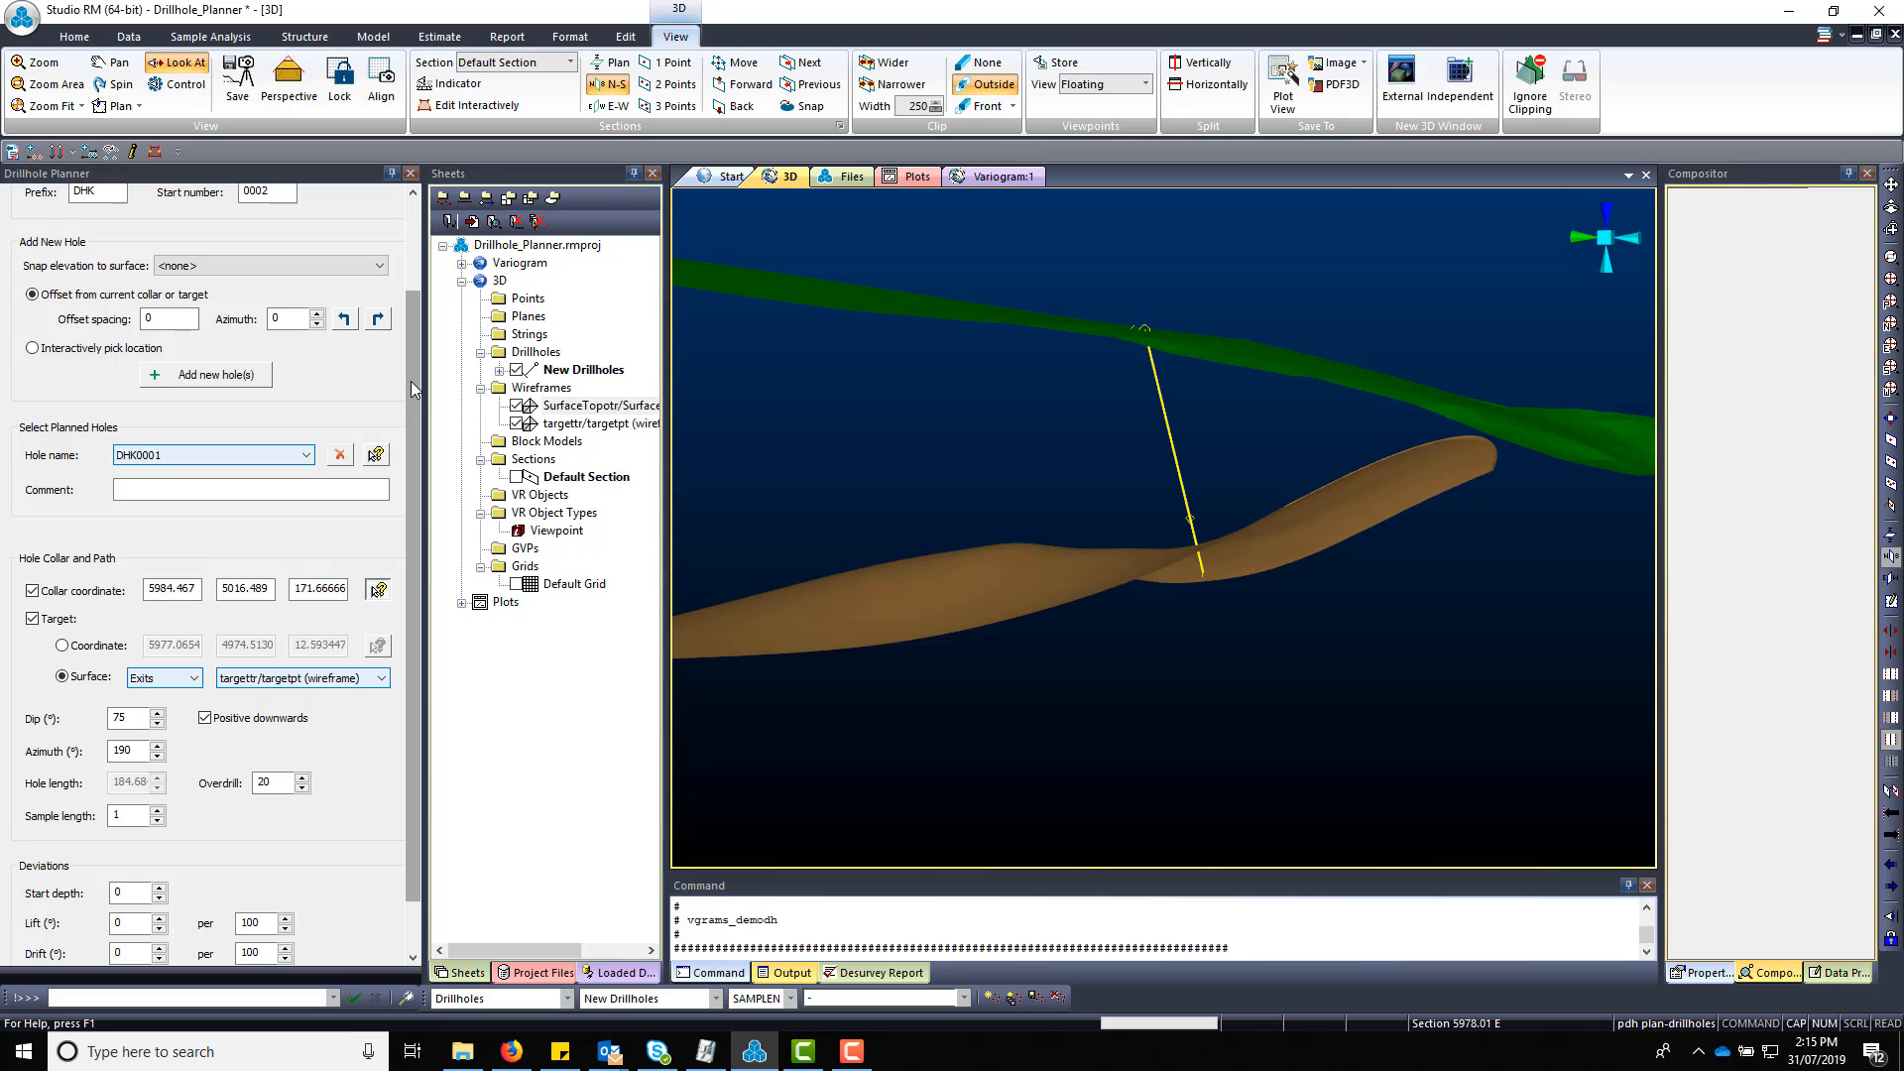
# Step: Snap new collars to the SurfaceTopotr/SurfaceTopopt wireframe and add three holes at an offset spacing of 25 and azimuth 0
pyautogui.moveTo(408, 377); pyautogui.dragTo(408, 330)
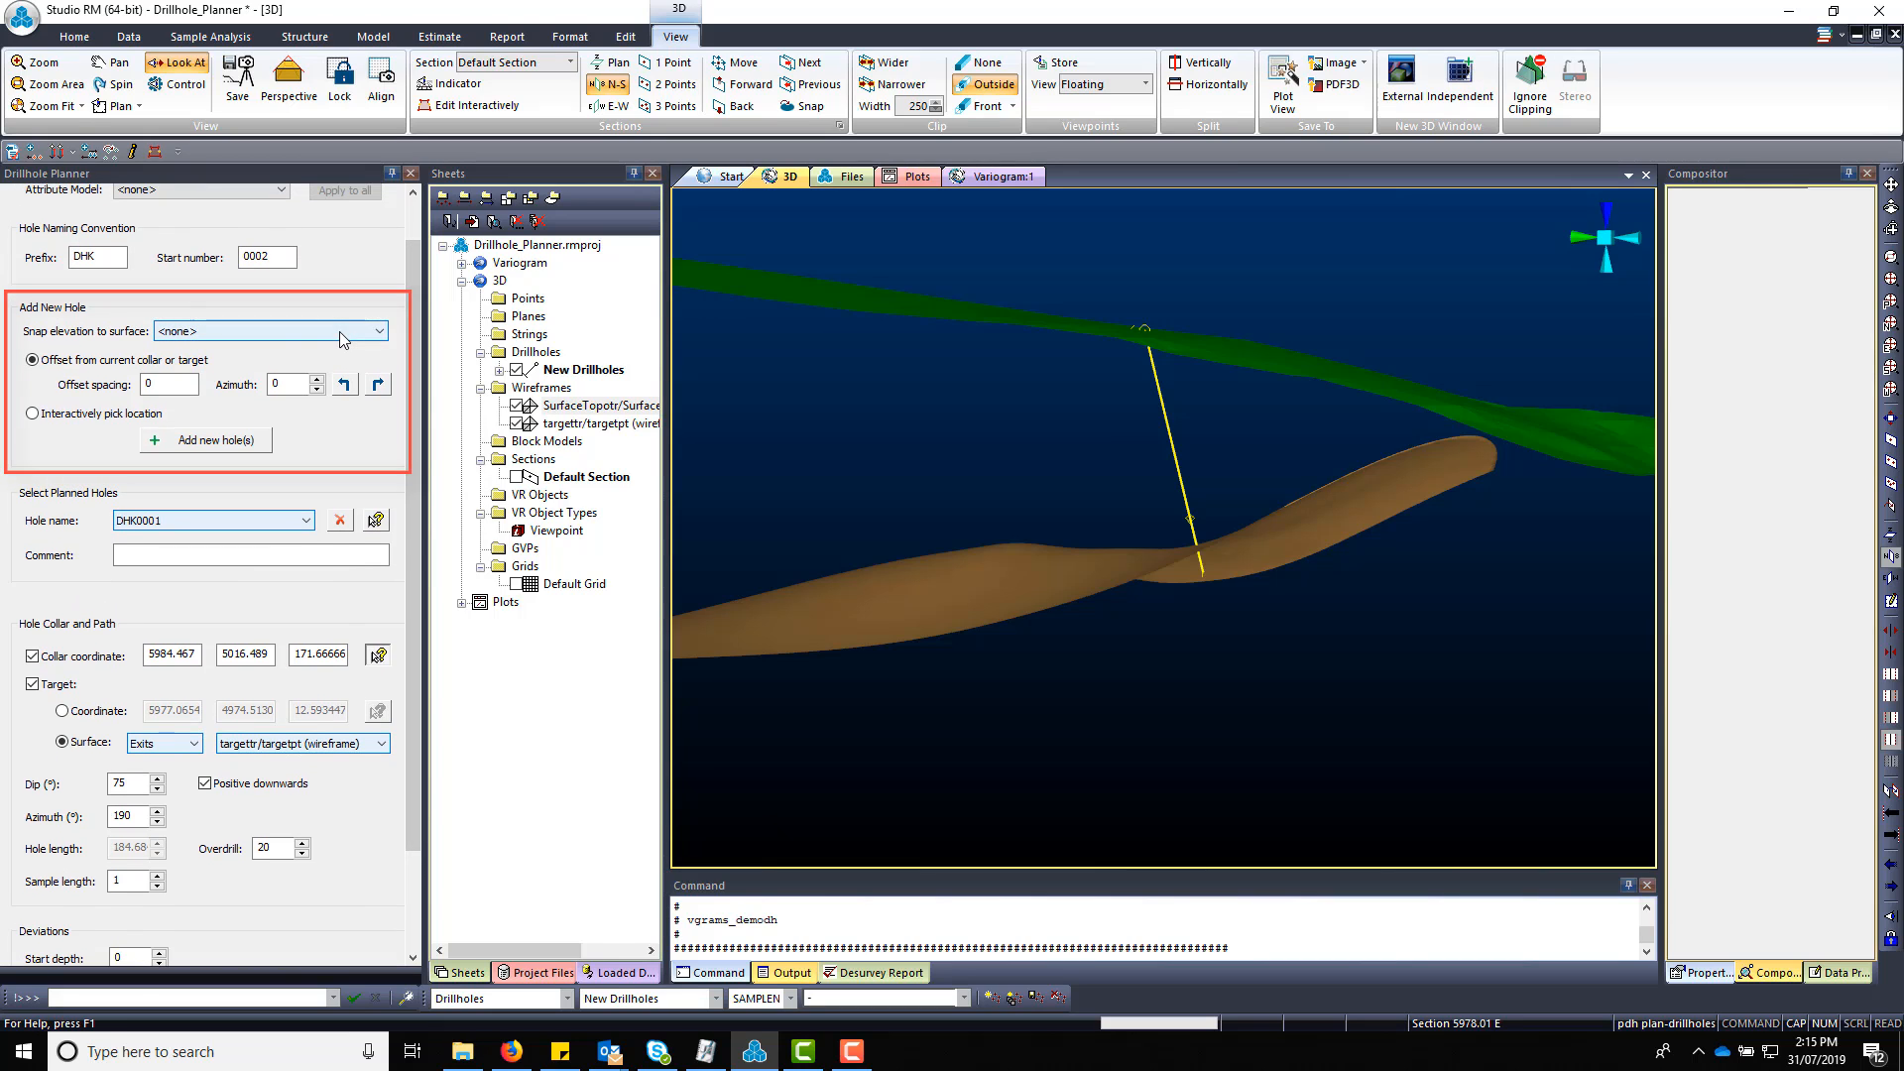
pyautogui.click(339, 331)
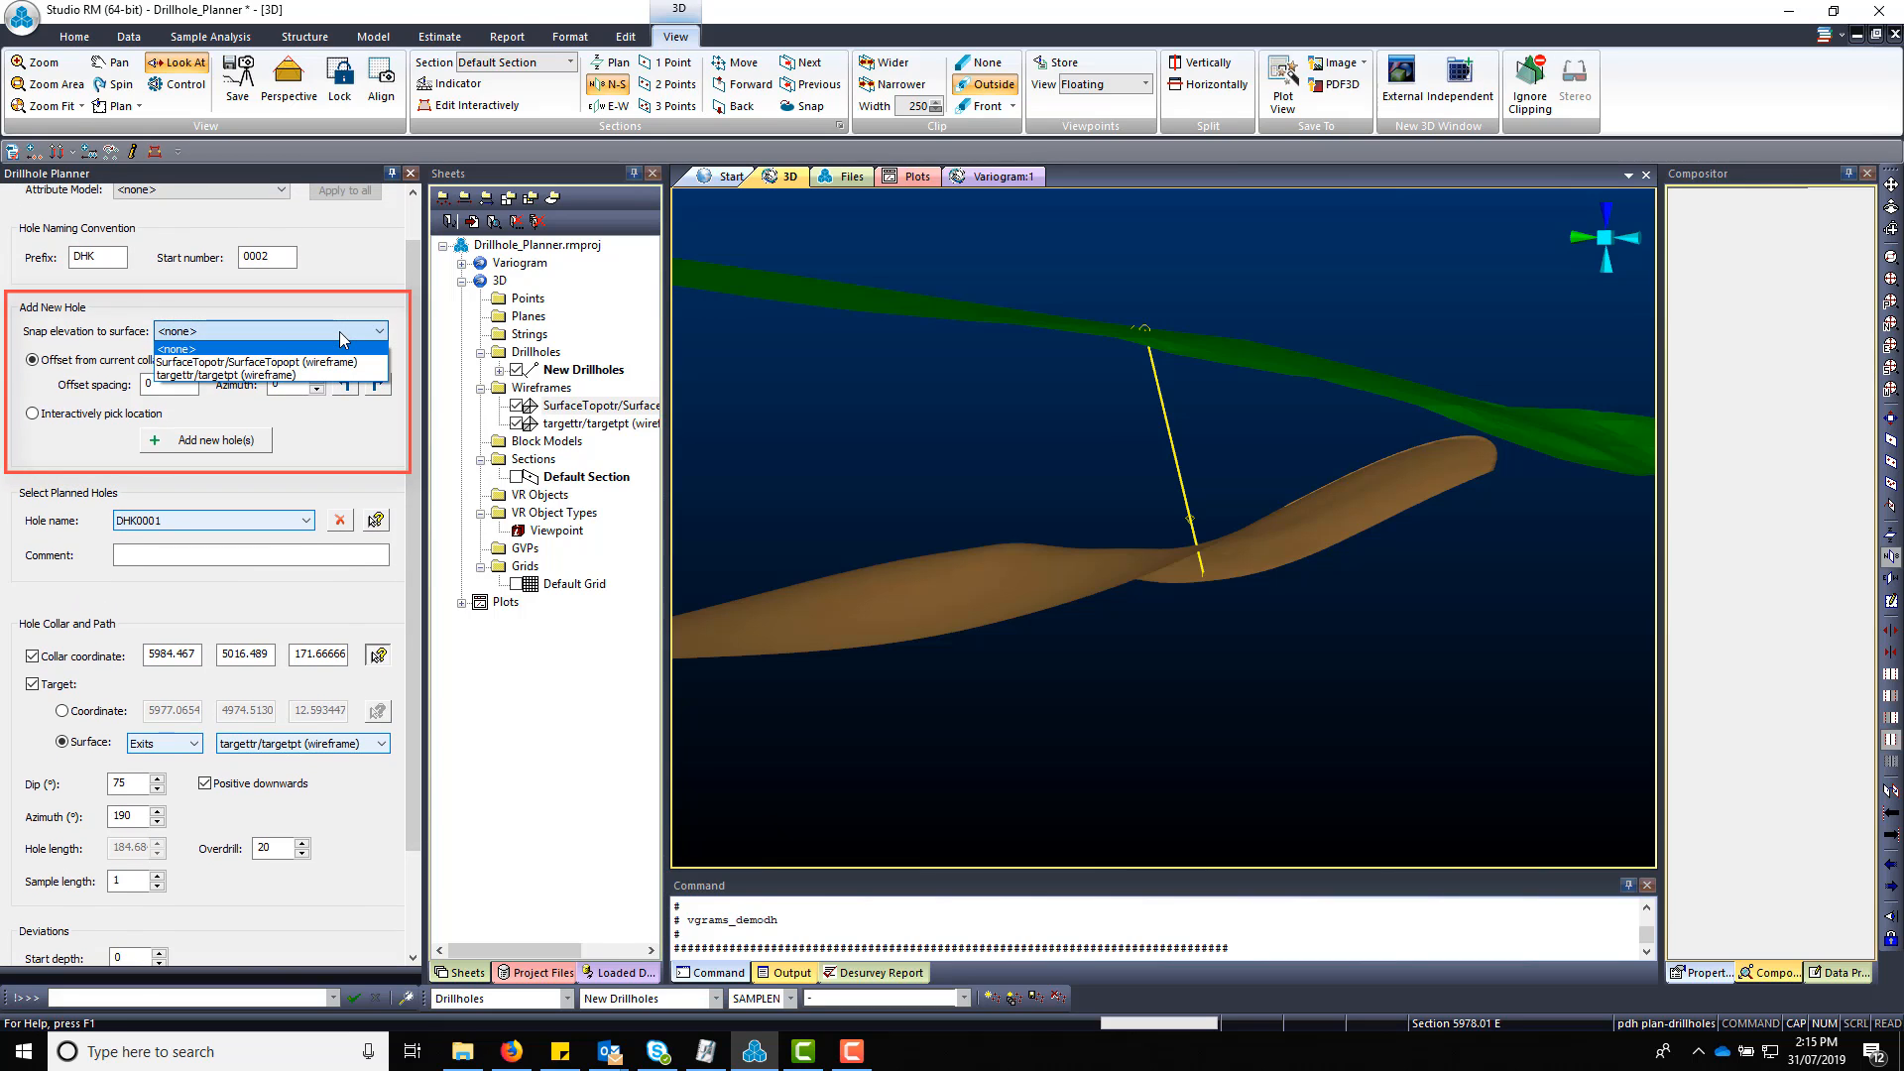
pyautogui.click(298, 362)
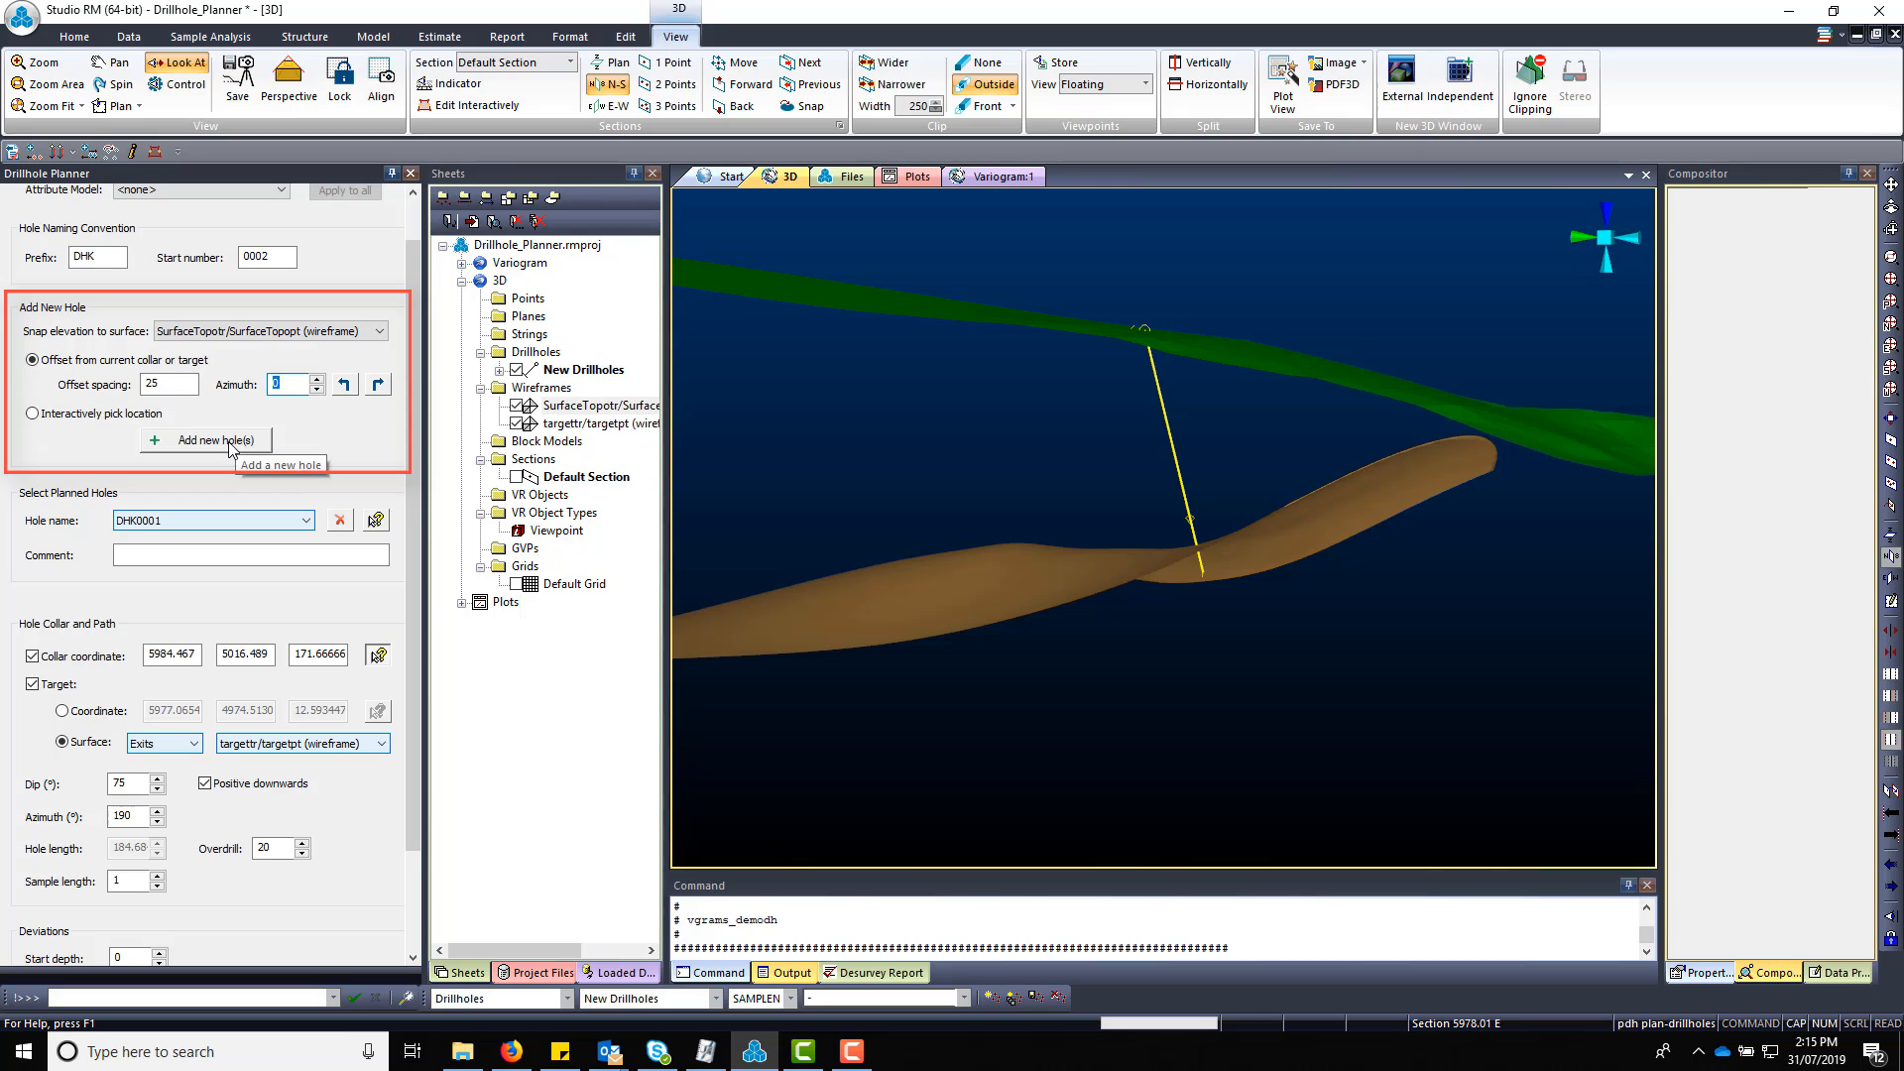
pyautogui.click(230, 447)
pyautogui.click(230, 442)
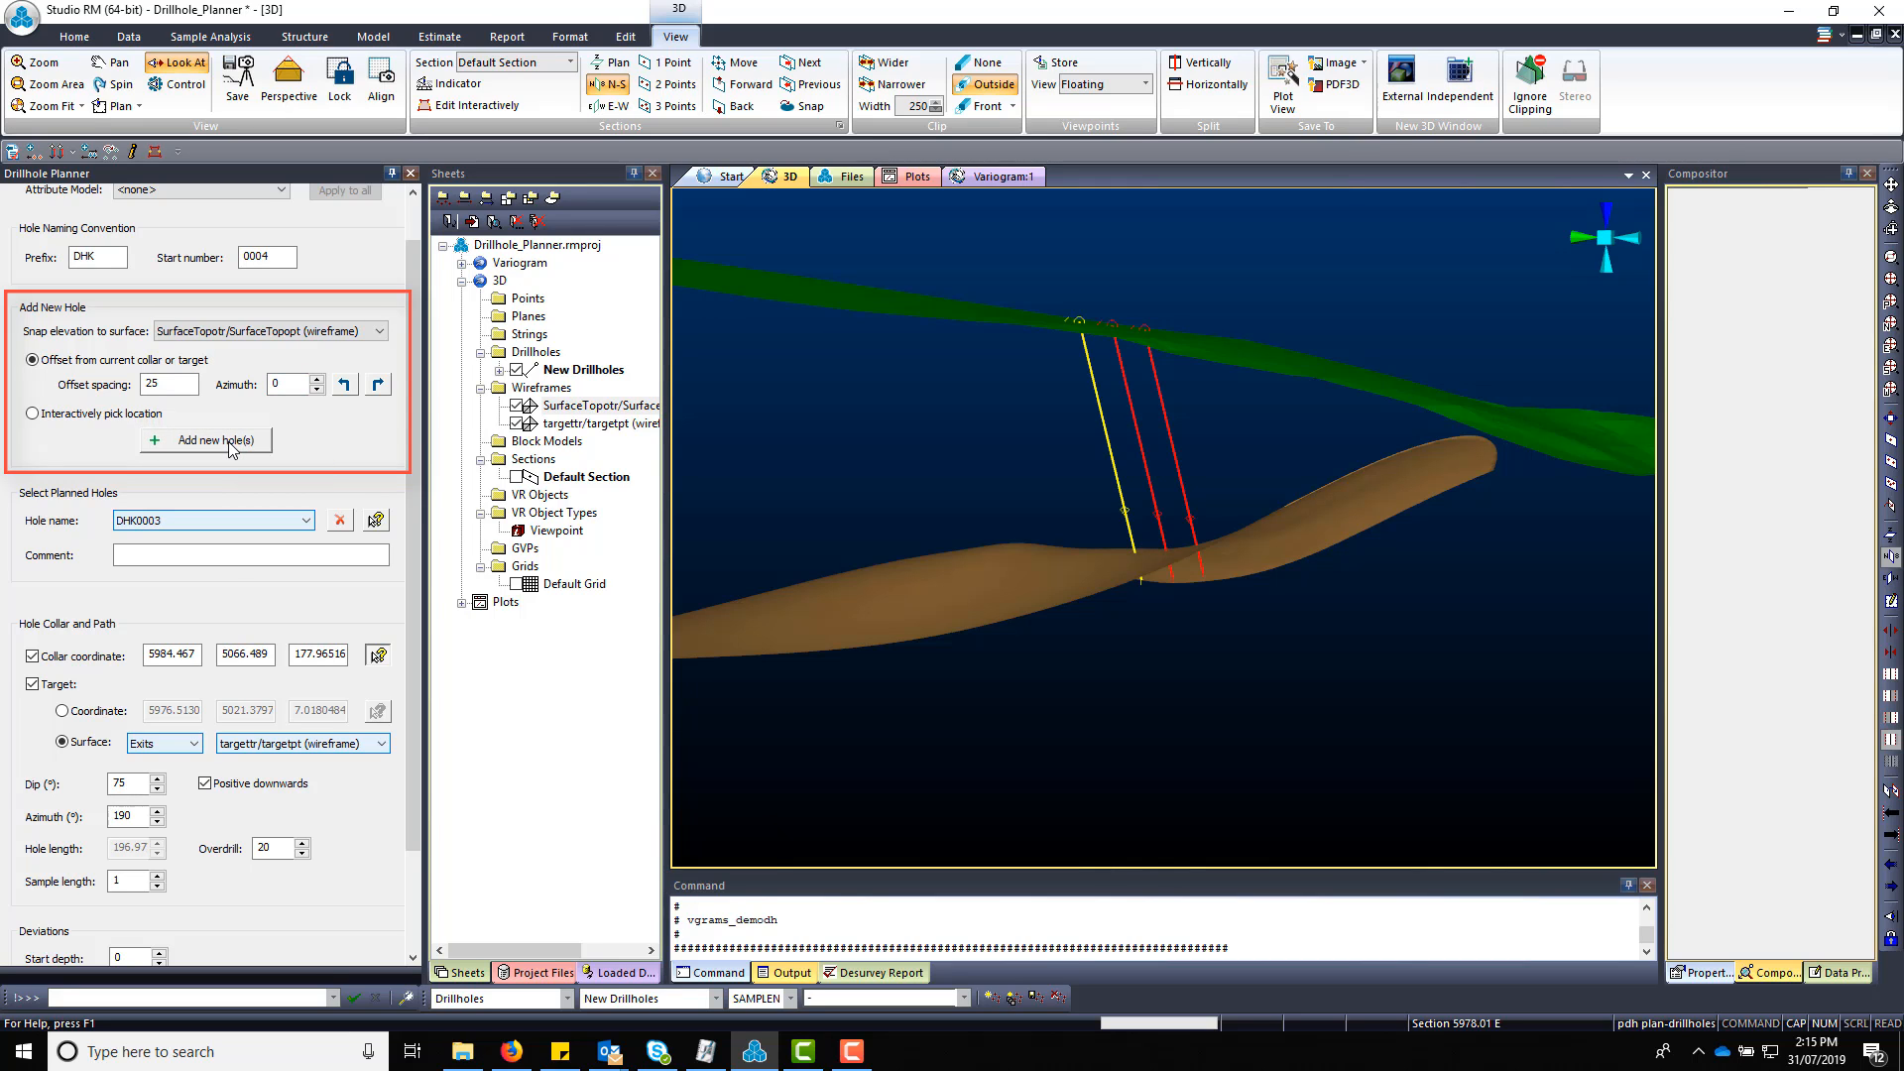
pyautogui.click(230, 442)
pyautogui.moveTo(1148, 741); pyautogui.dragTo(1215, 725)
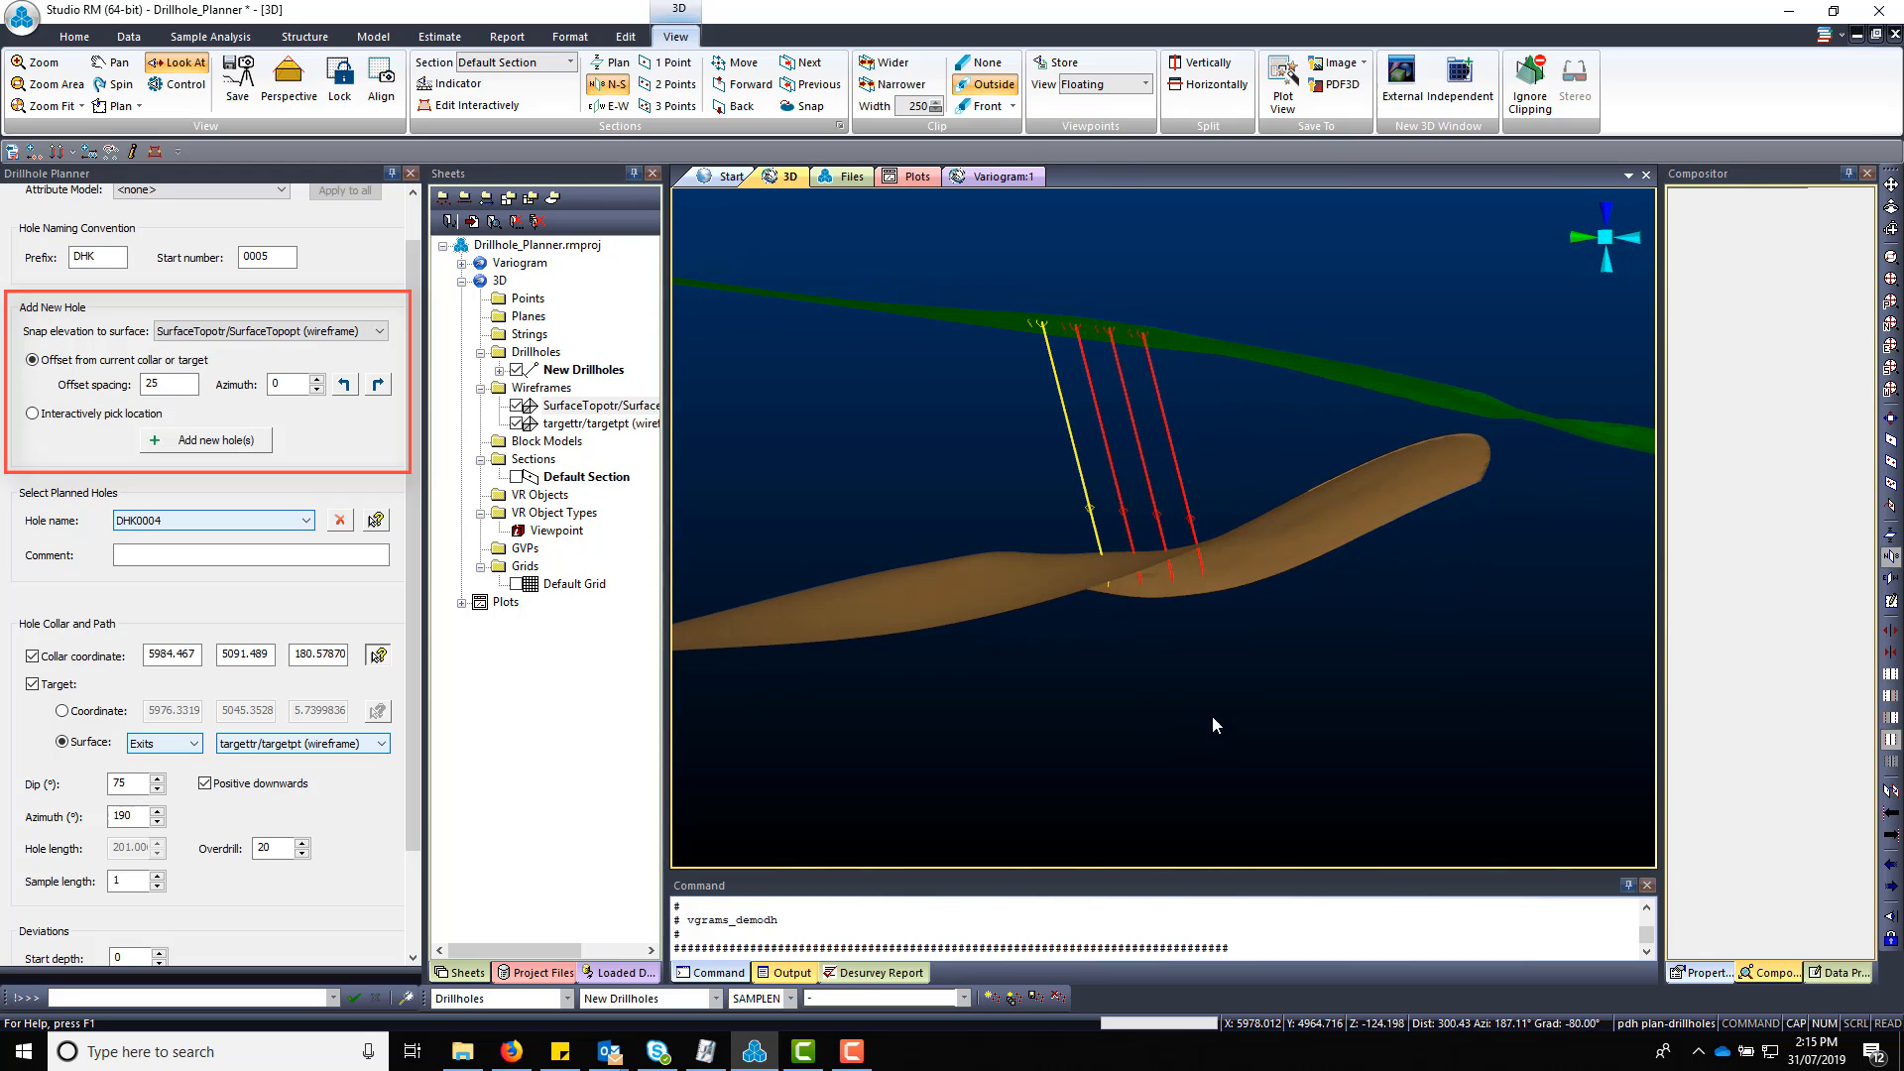
# Step: Turn off section clipping and extend the first row with ten more holes at spacing 25, azimuth 0
pyautogui.click(980, 63)
pyautogui.click(210, 440)
pyautogui.click(210, 441)
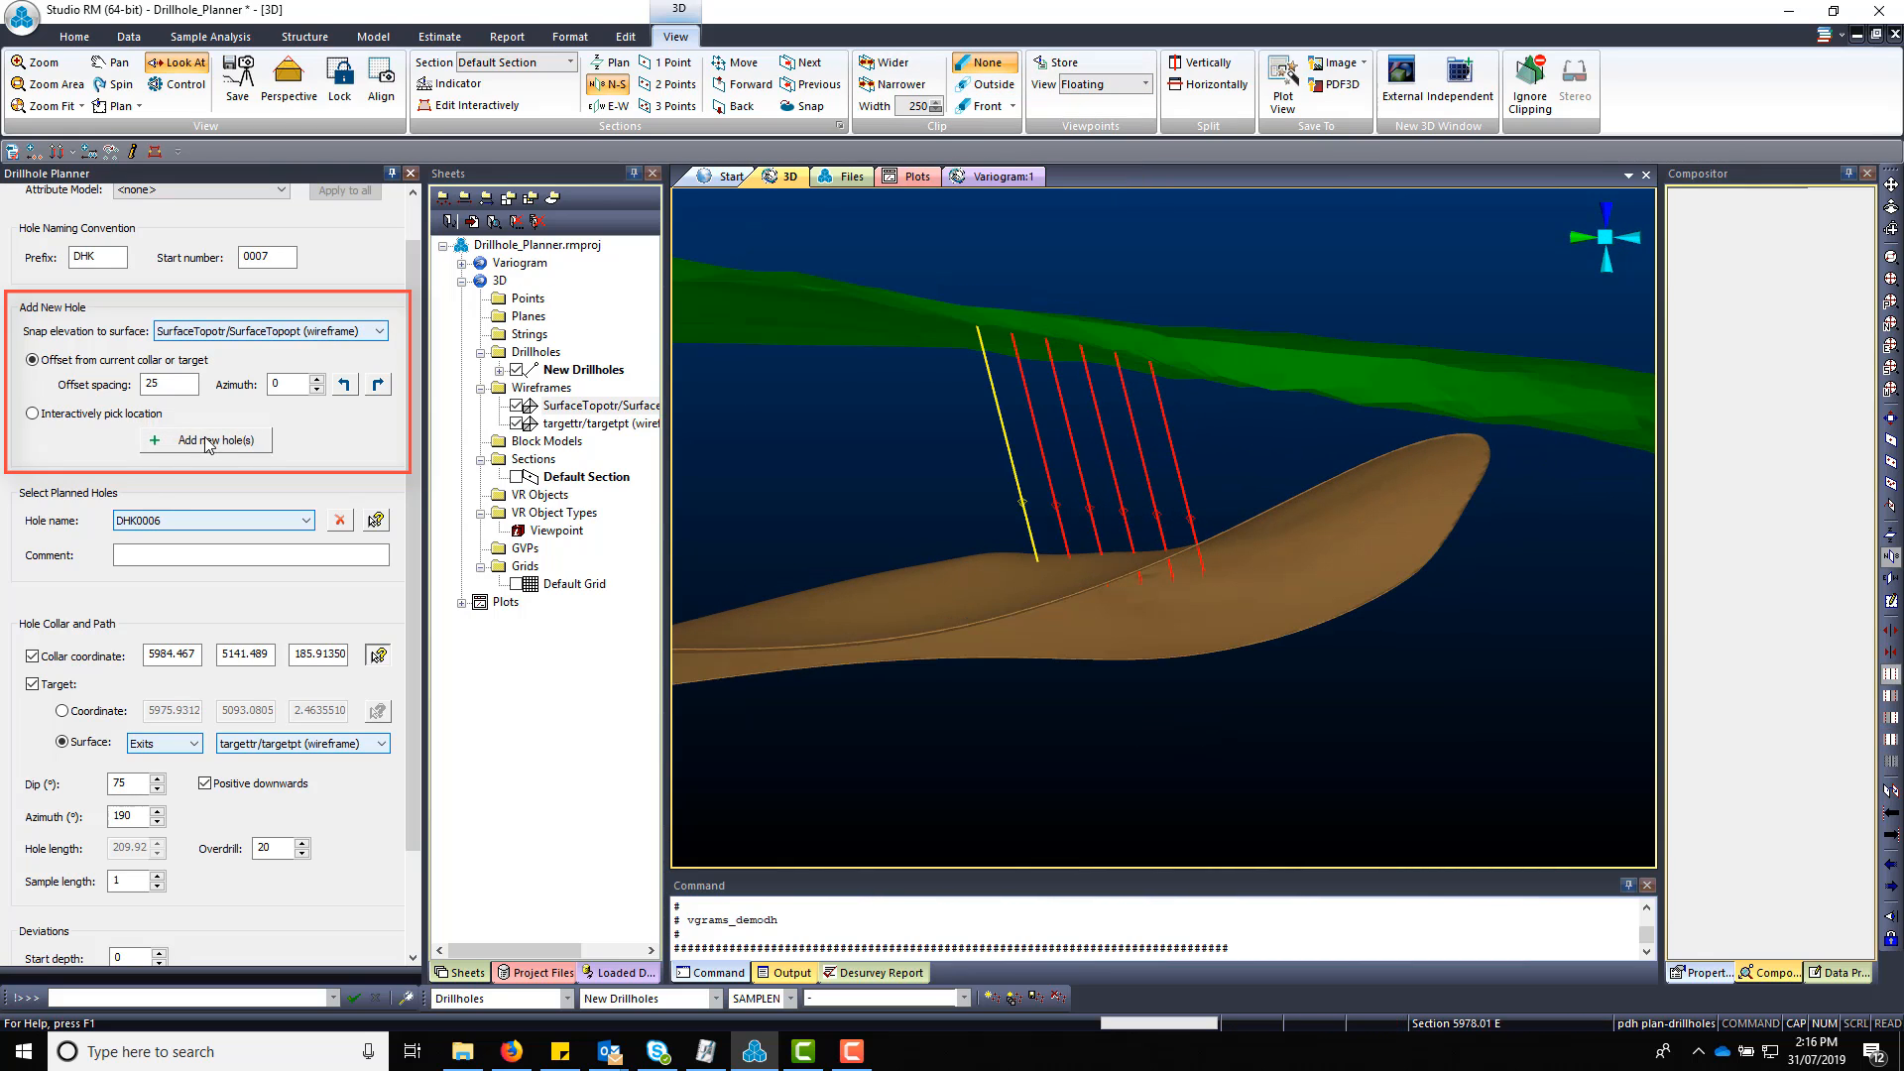
pyautogui.click(210, 440)
pyautogui.click(211, 440)
pyautogui.click(210, 440)
pyautogui.click(210, 440)
pyautogui.moveTo(1061, 621); pyautogui.dragTo(1289, 635)
pyautogui.click(236, 441)
pyautogui.click(236, 441)
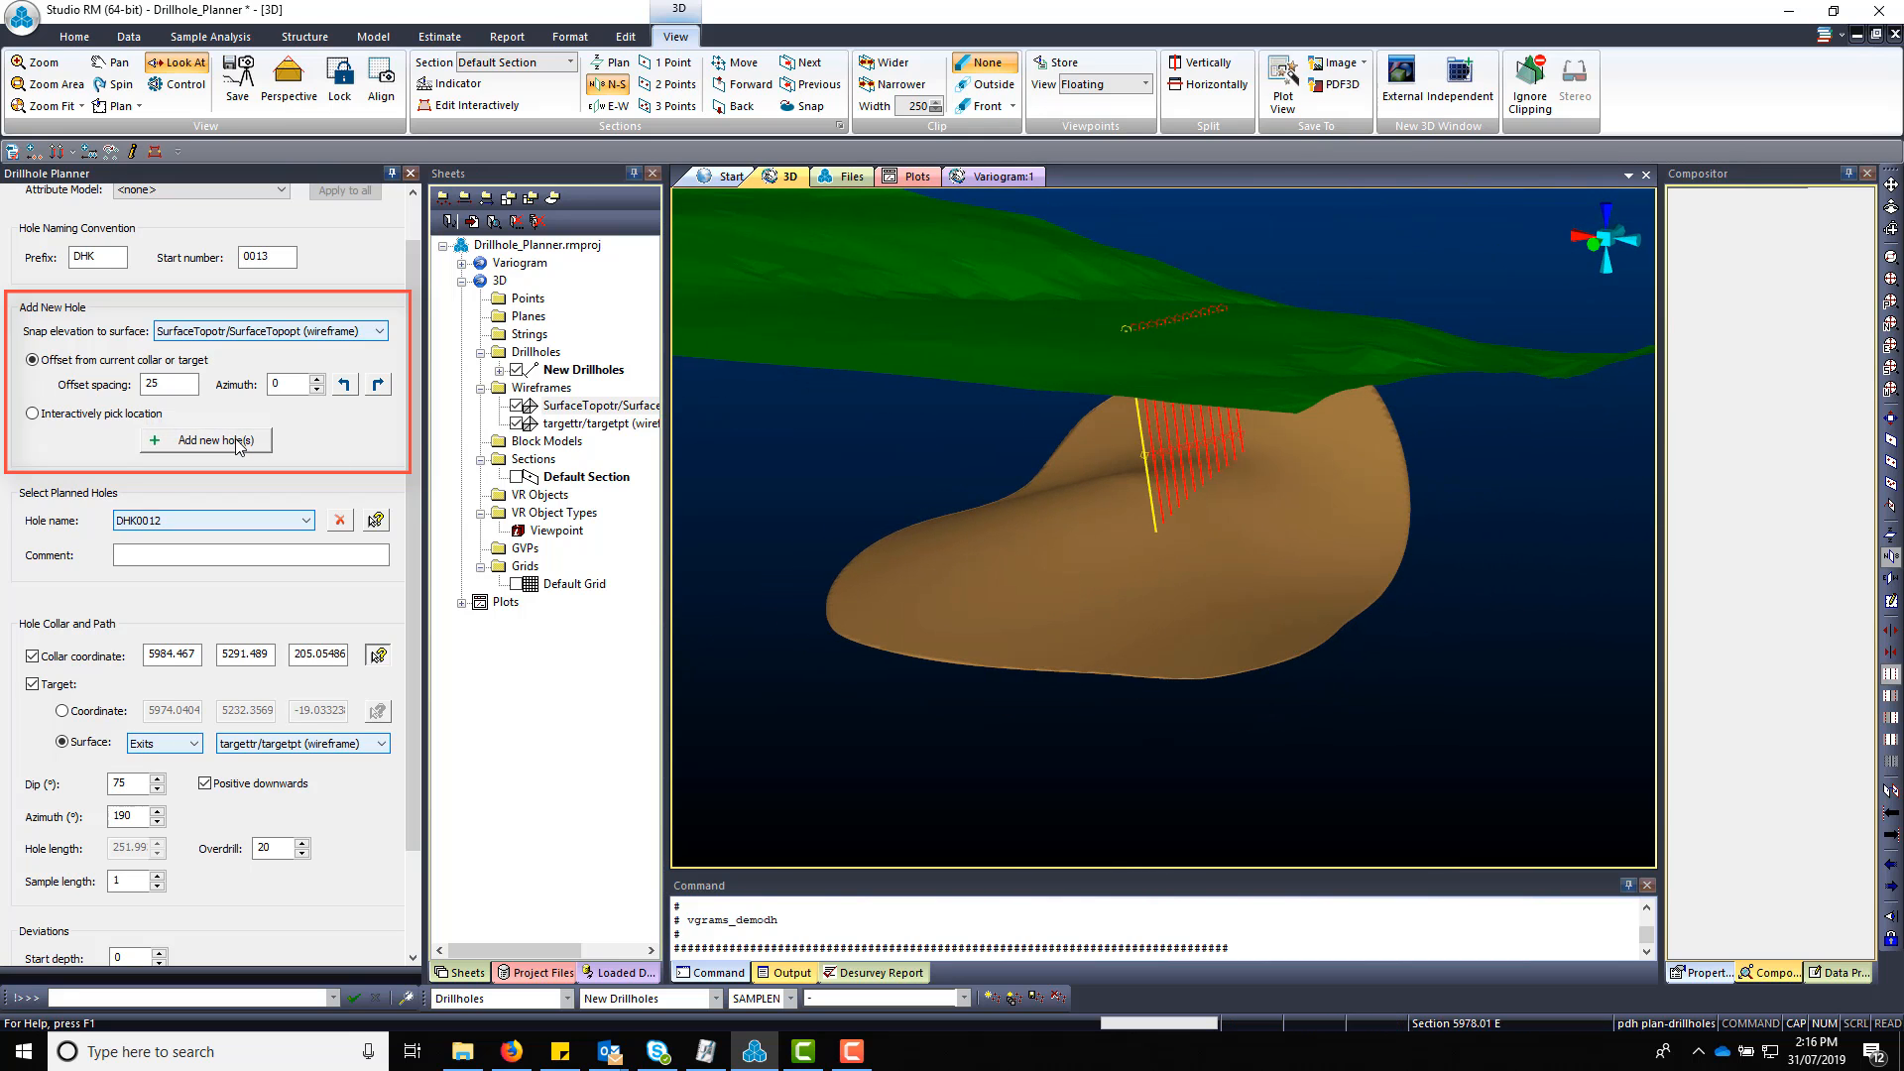
pyautogui.click(238, 442)
pyautogui.click(238, 443)
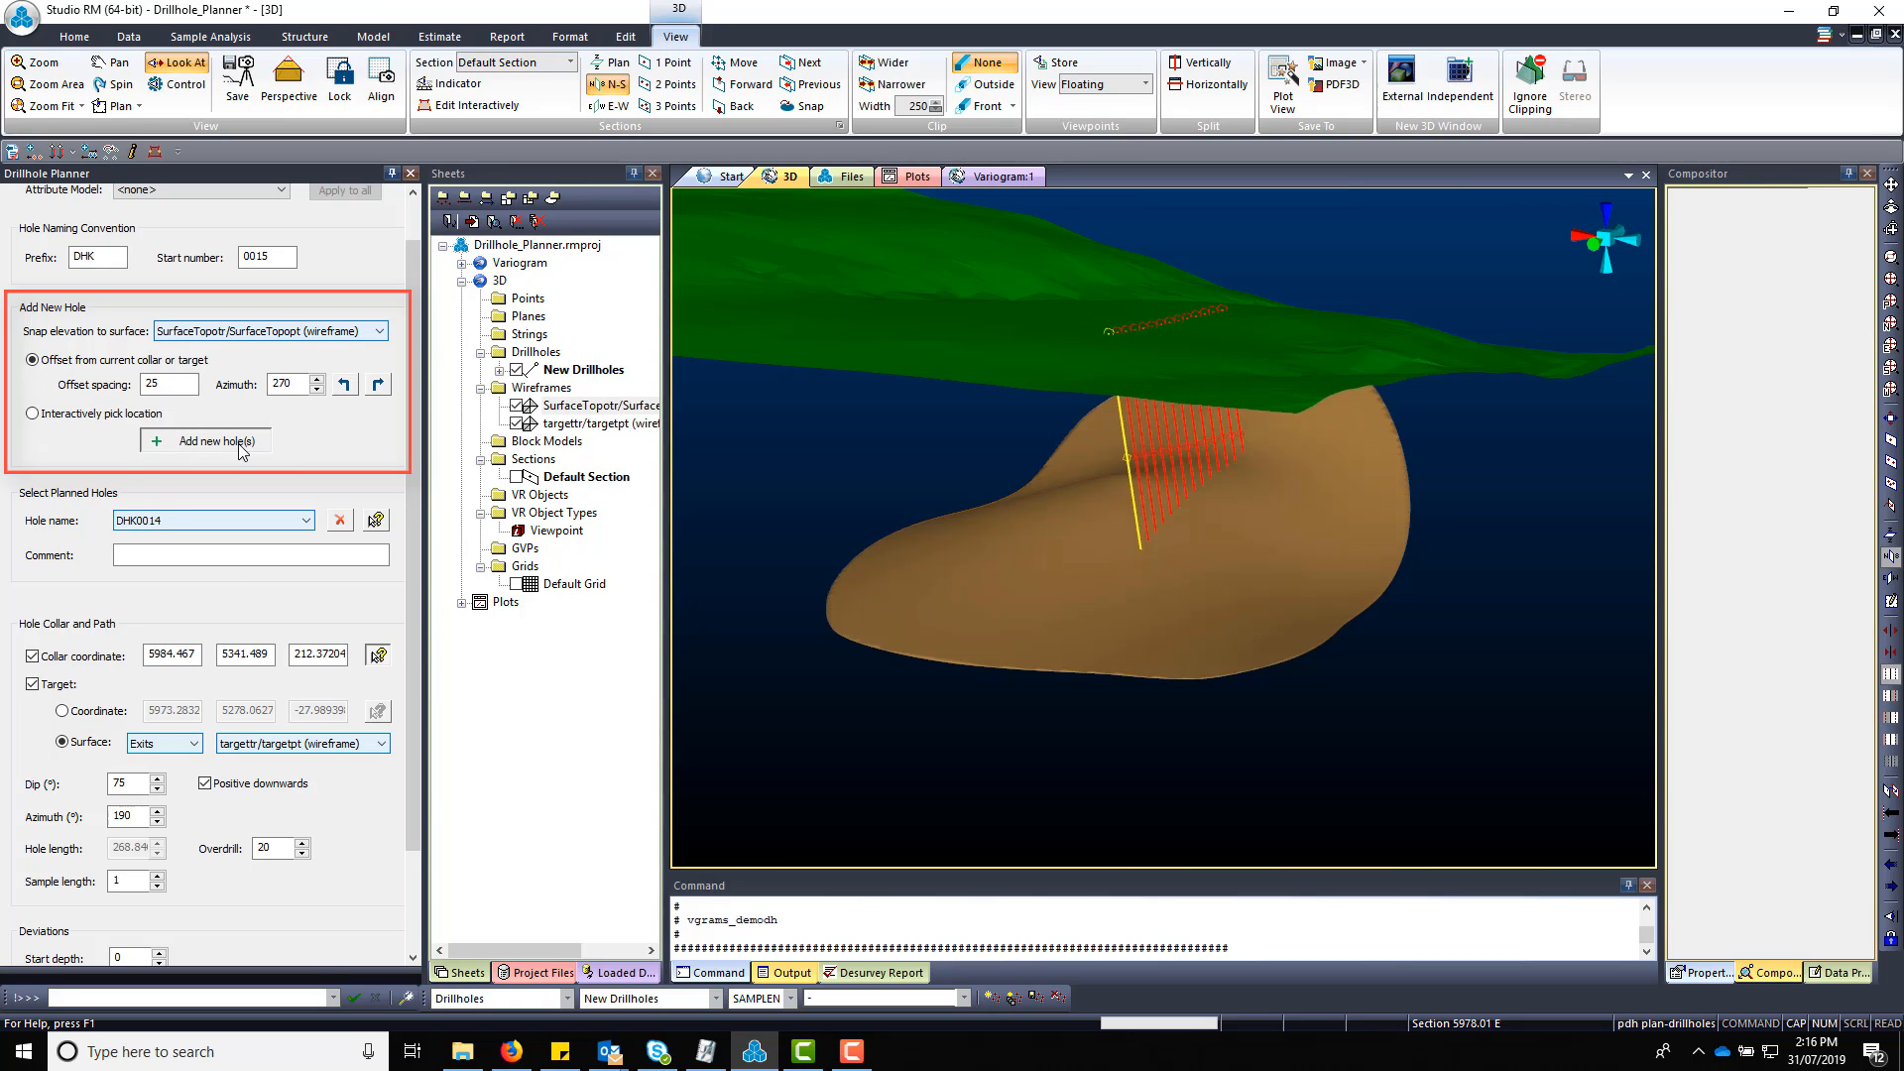
# Step: Create a second row by adding one hole at azimuth 270 and 13 holes back along azimuth 180, spaced 25 apart
pyautogui.click(242, 439)
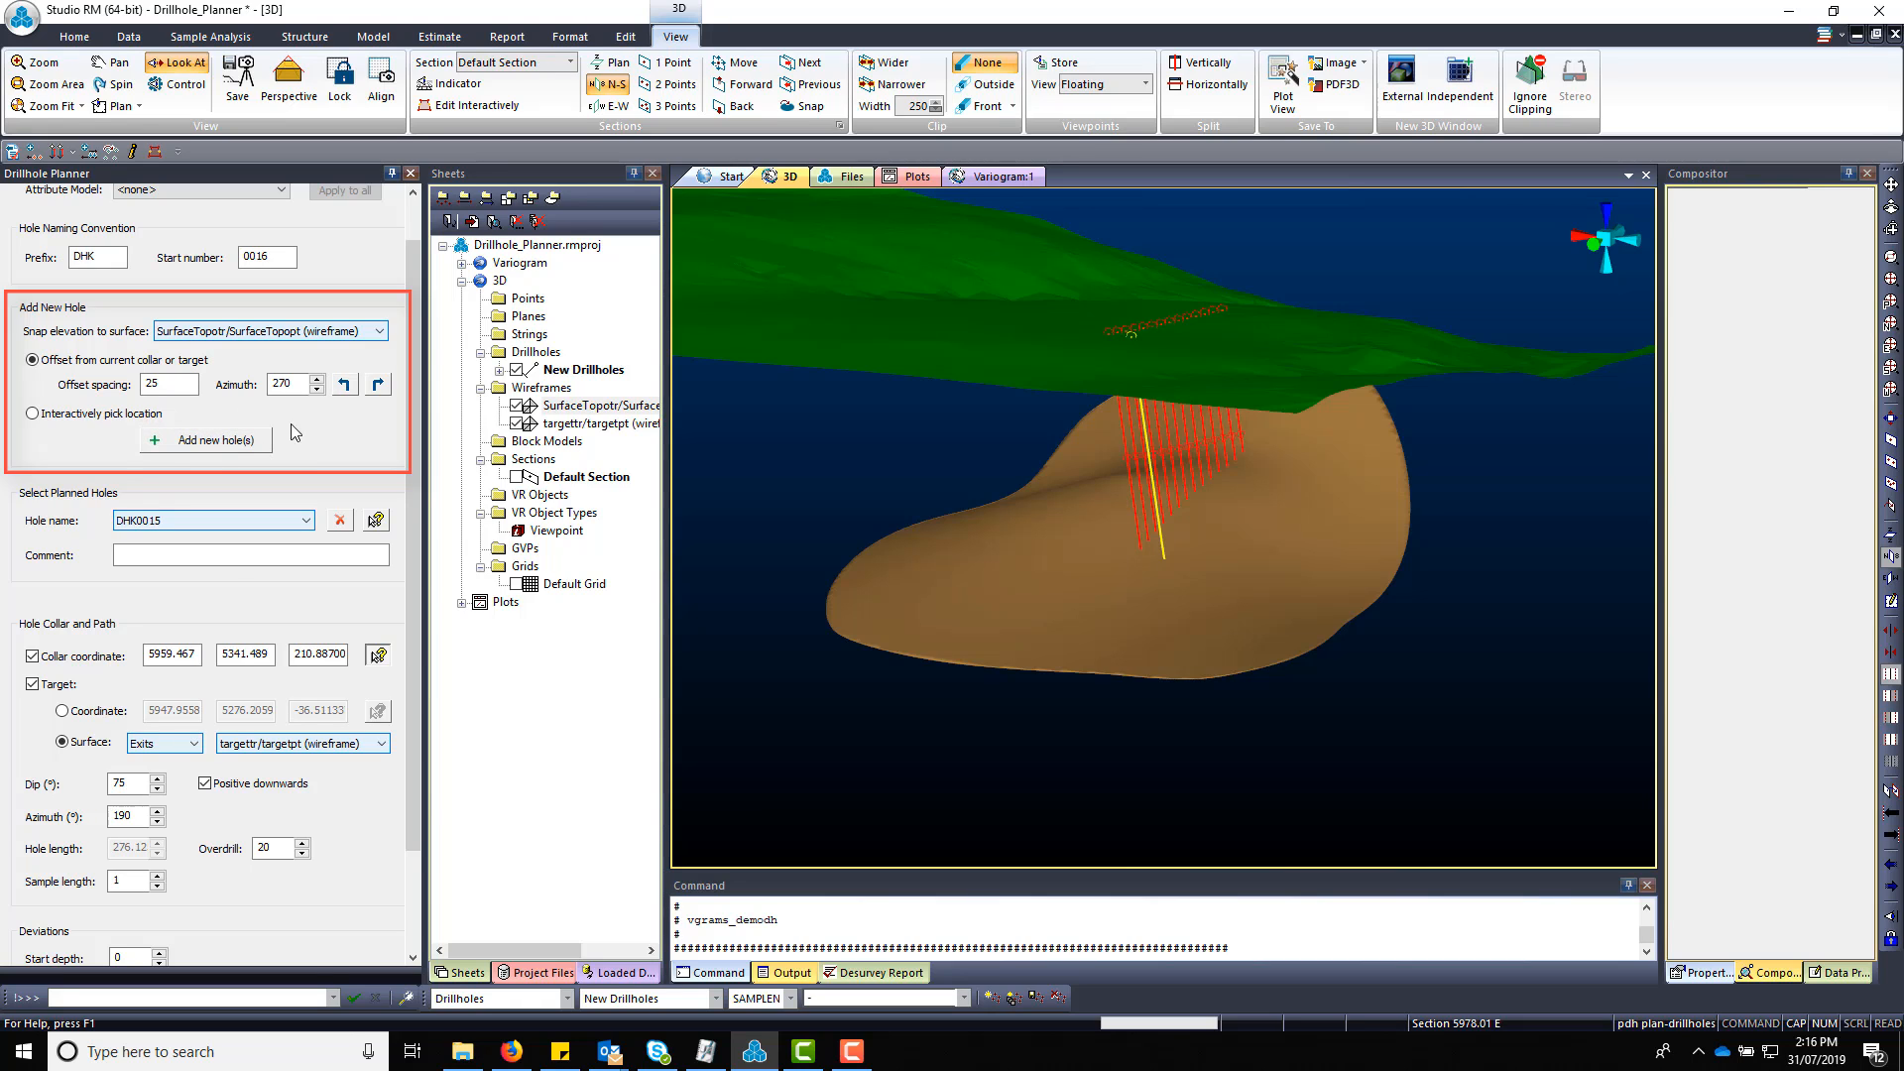
pyautogui.click(236, 442)
pyautogui.click(236, 443)
pyautogui.click(236, 443)
pyautogui.click(236, 443)
pyautogui.click(236, 442)
pyautogui.click(236, 443)
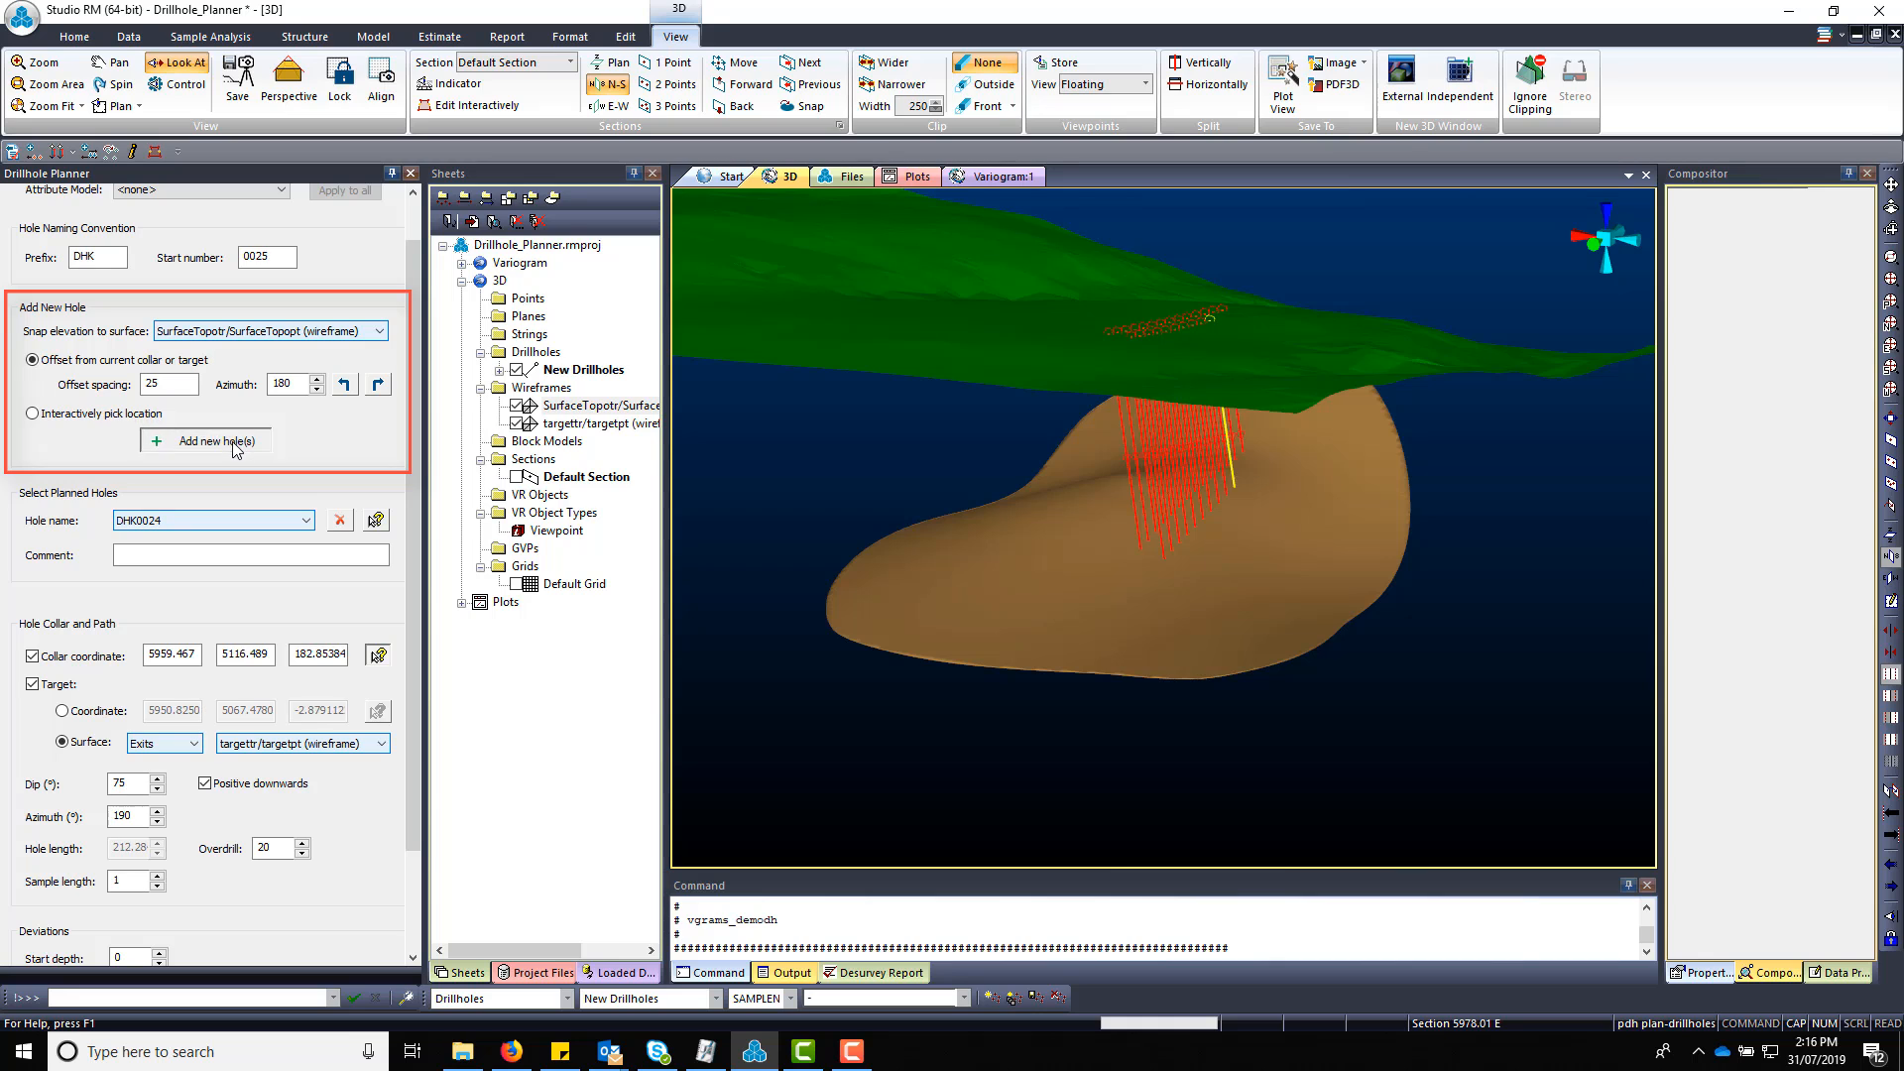
pyautogui.click(236, 443)
pyautogui.click(236, 442)
pyautogui.moveTo(1131, 629); pyautogui.dragTo(969, 591)
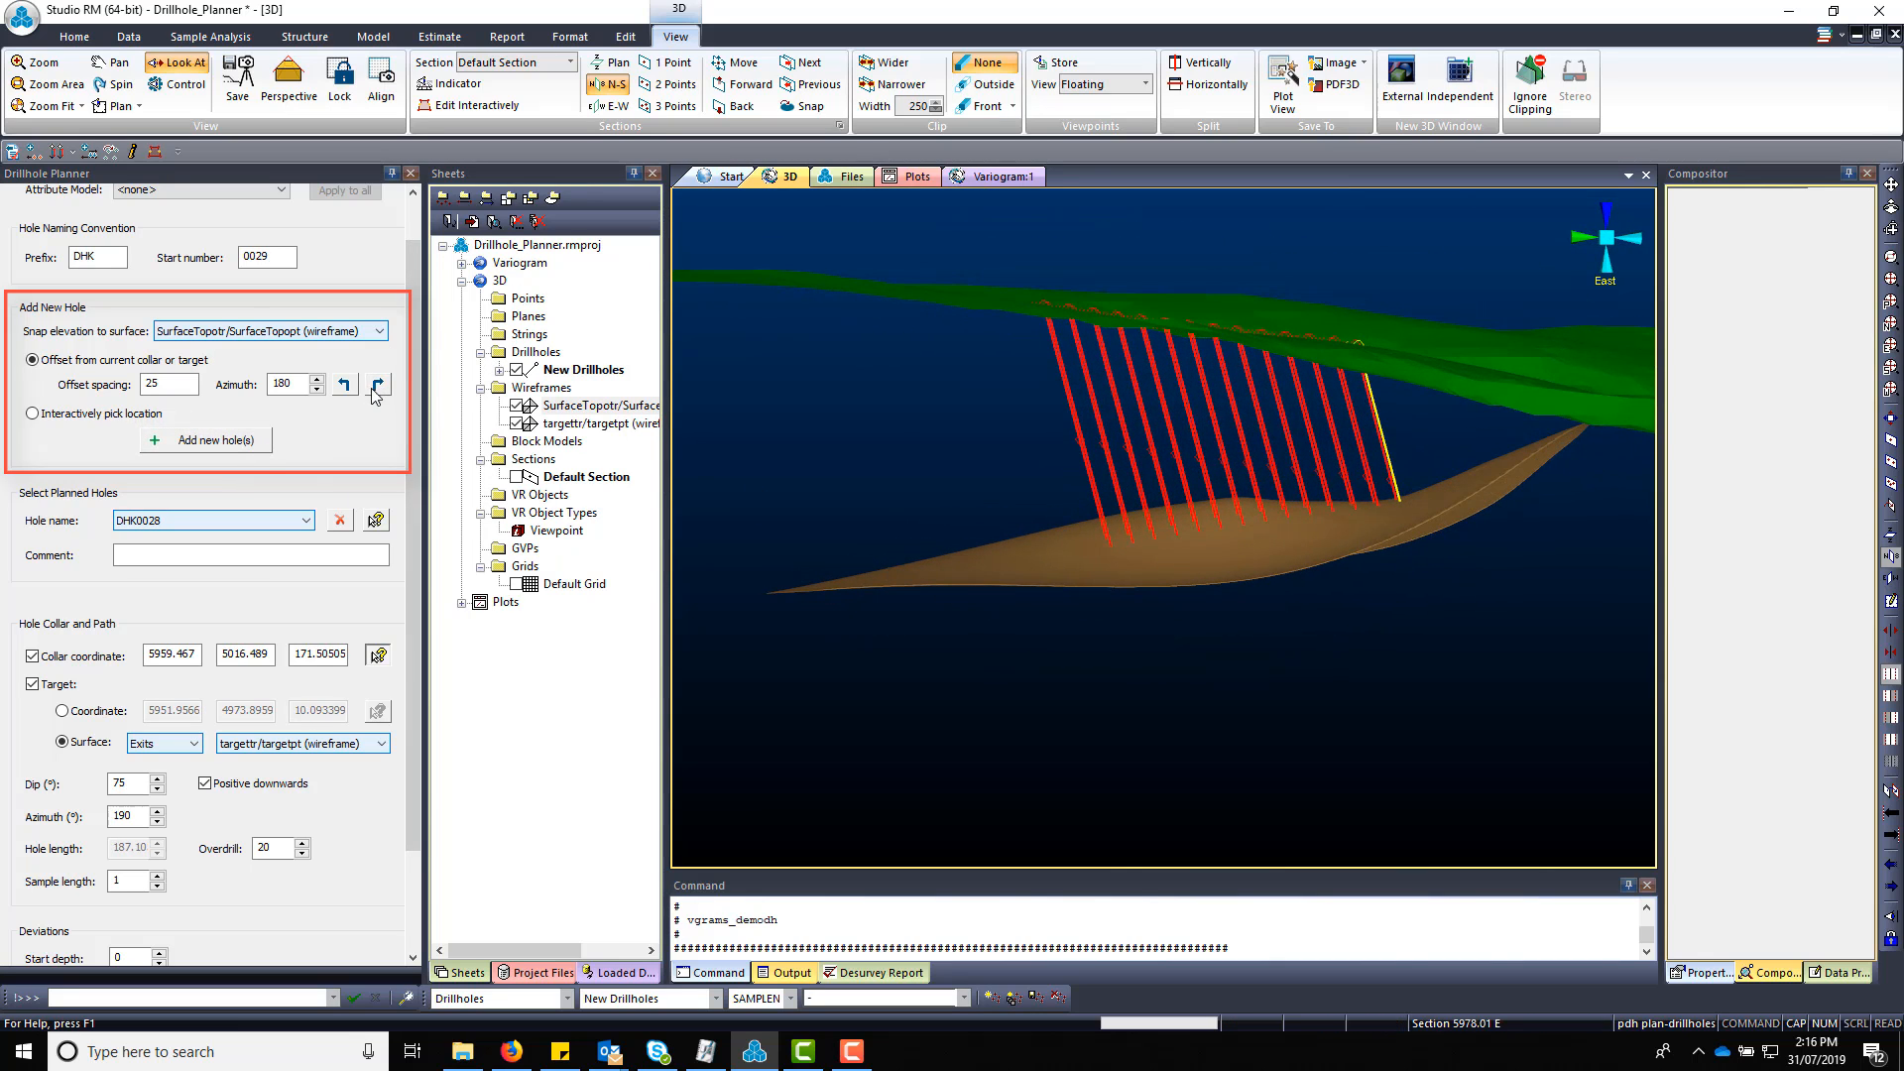
# Step: Create a third row by adding one hole 25 to the west and 13 holes along azimuth 0 at the same spacing
pyautogui.click(248, 449)
pyautogui.click(258, 443)
pyautogui.click(258, 443)
pyautogui.click(258, 442)
pyautogui.click(258, 443)
pyautogui.click(258, 442)
pyautogui.click(257, 443)
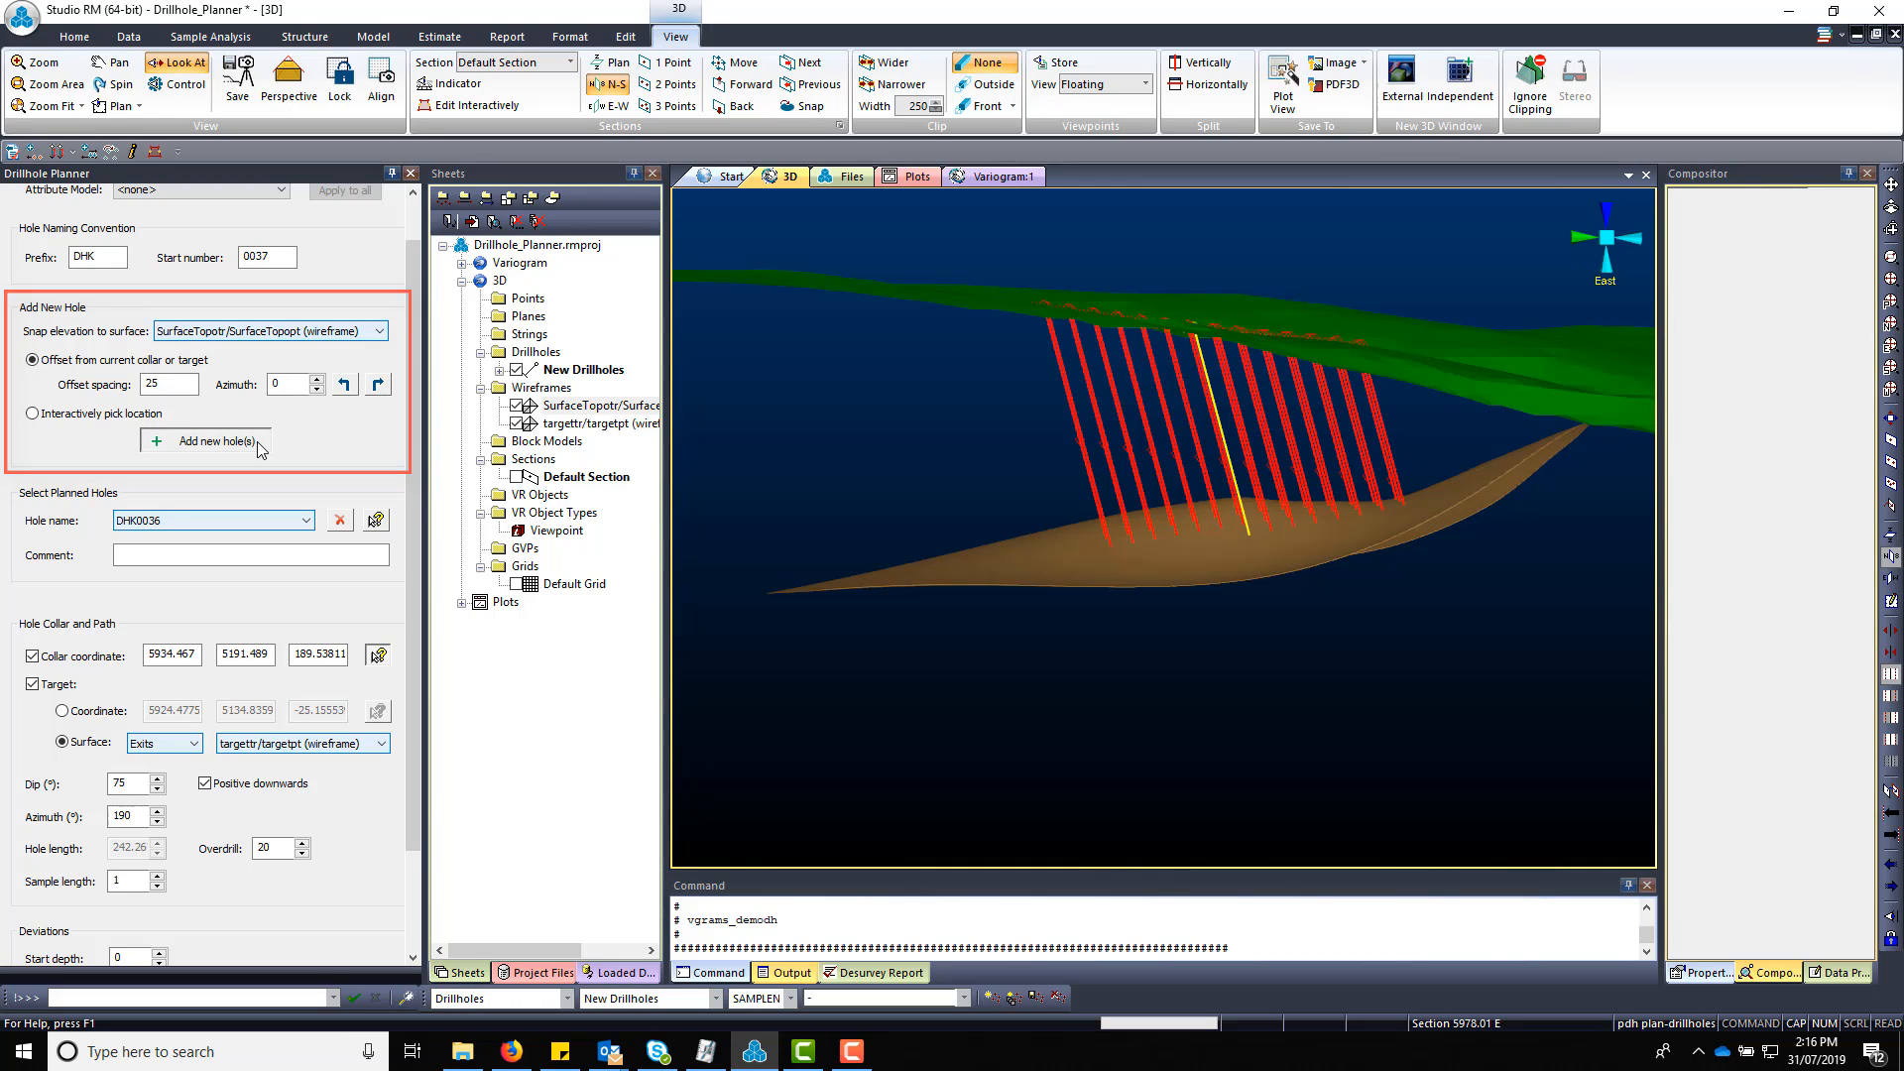
pyautogui.click(258, 442)
pyautogui.click(258, 443)
pyautogui.click(258, 443)
pyautogui.click(258, 443)
pyautogui.click(258, 442)
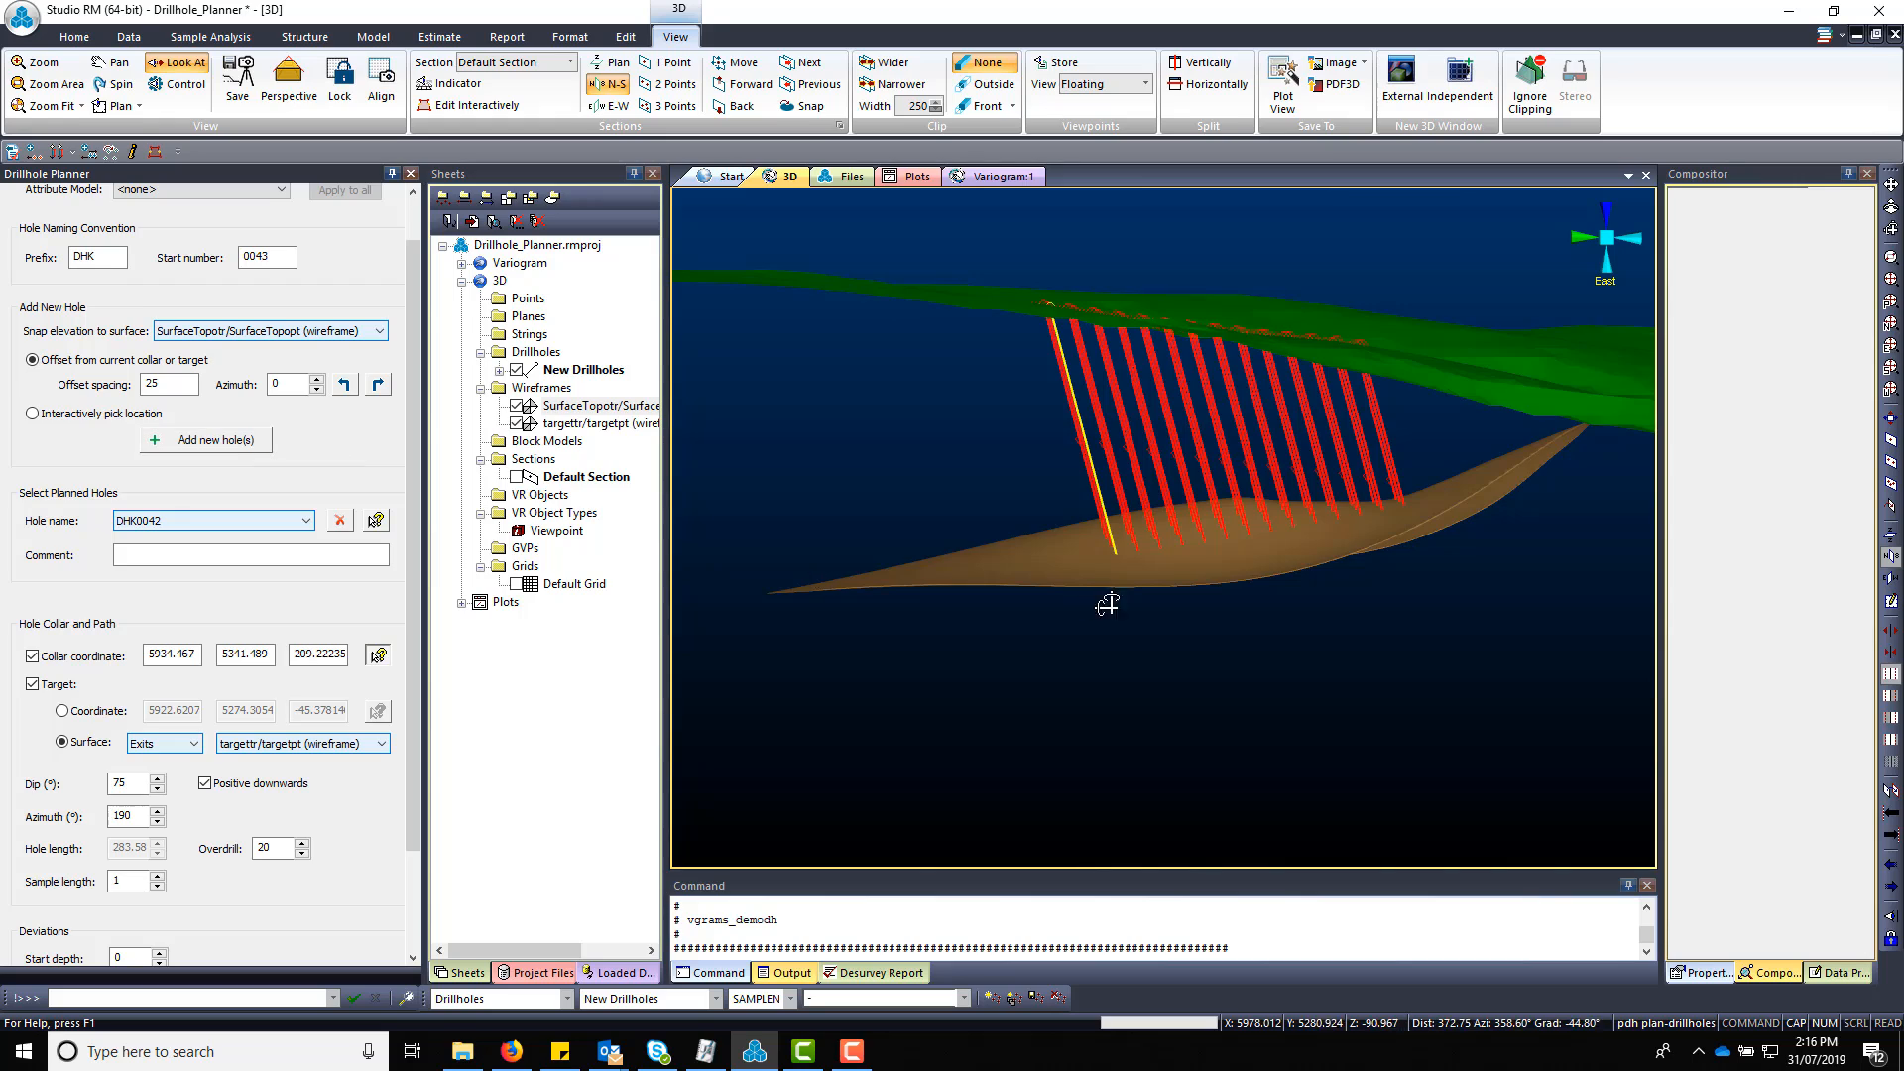
pyautogui.moveTo(1171, 695); pyautogui.dragTo(1075, 569)
pyautogui.scroll(5, 1308, 557)
pyautogui.keyDown('shift'); pyautogui.moveTo(1329, 542); pyautogui.dragTo(1148, 625); pyautogui.keyUp('shift')
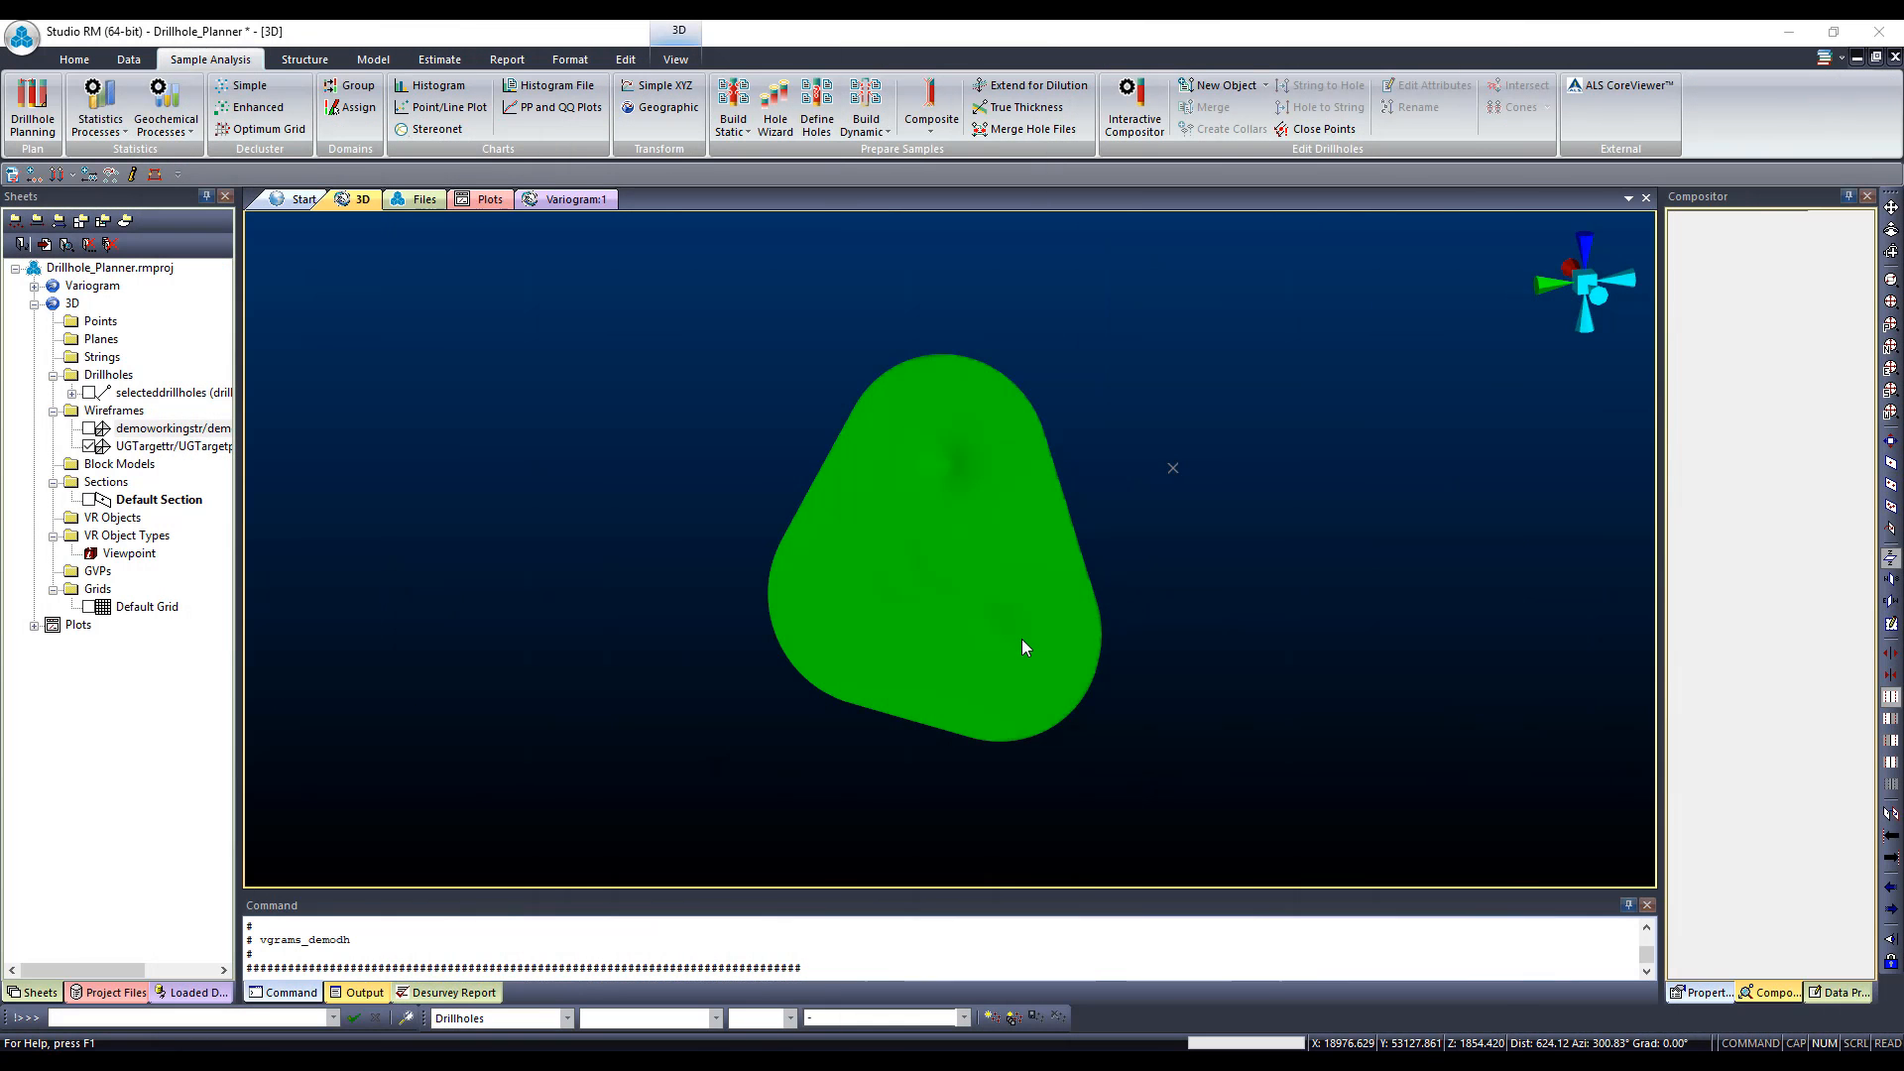
# Step: Reorient the 3D view so that the underground target wireframe is seen looking East
pyautogui.click(1539, 288)
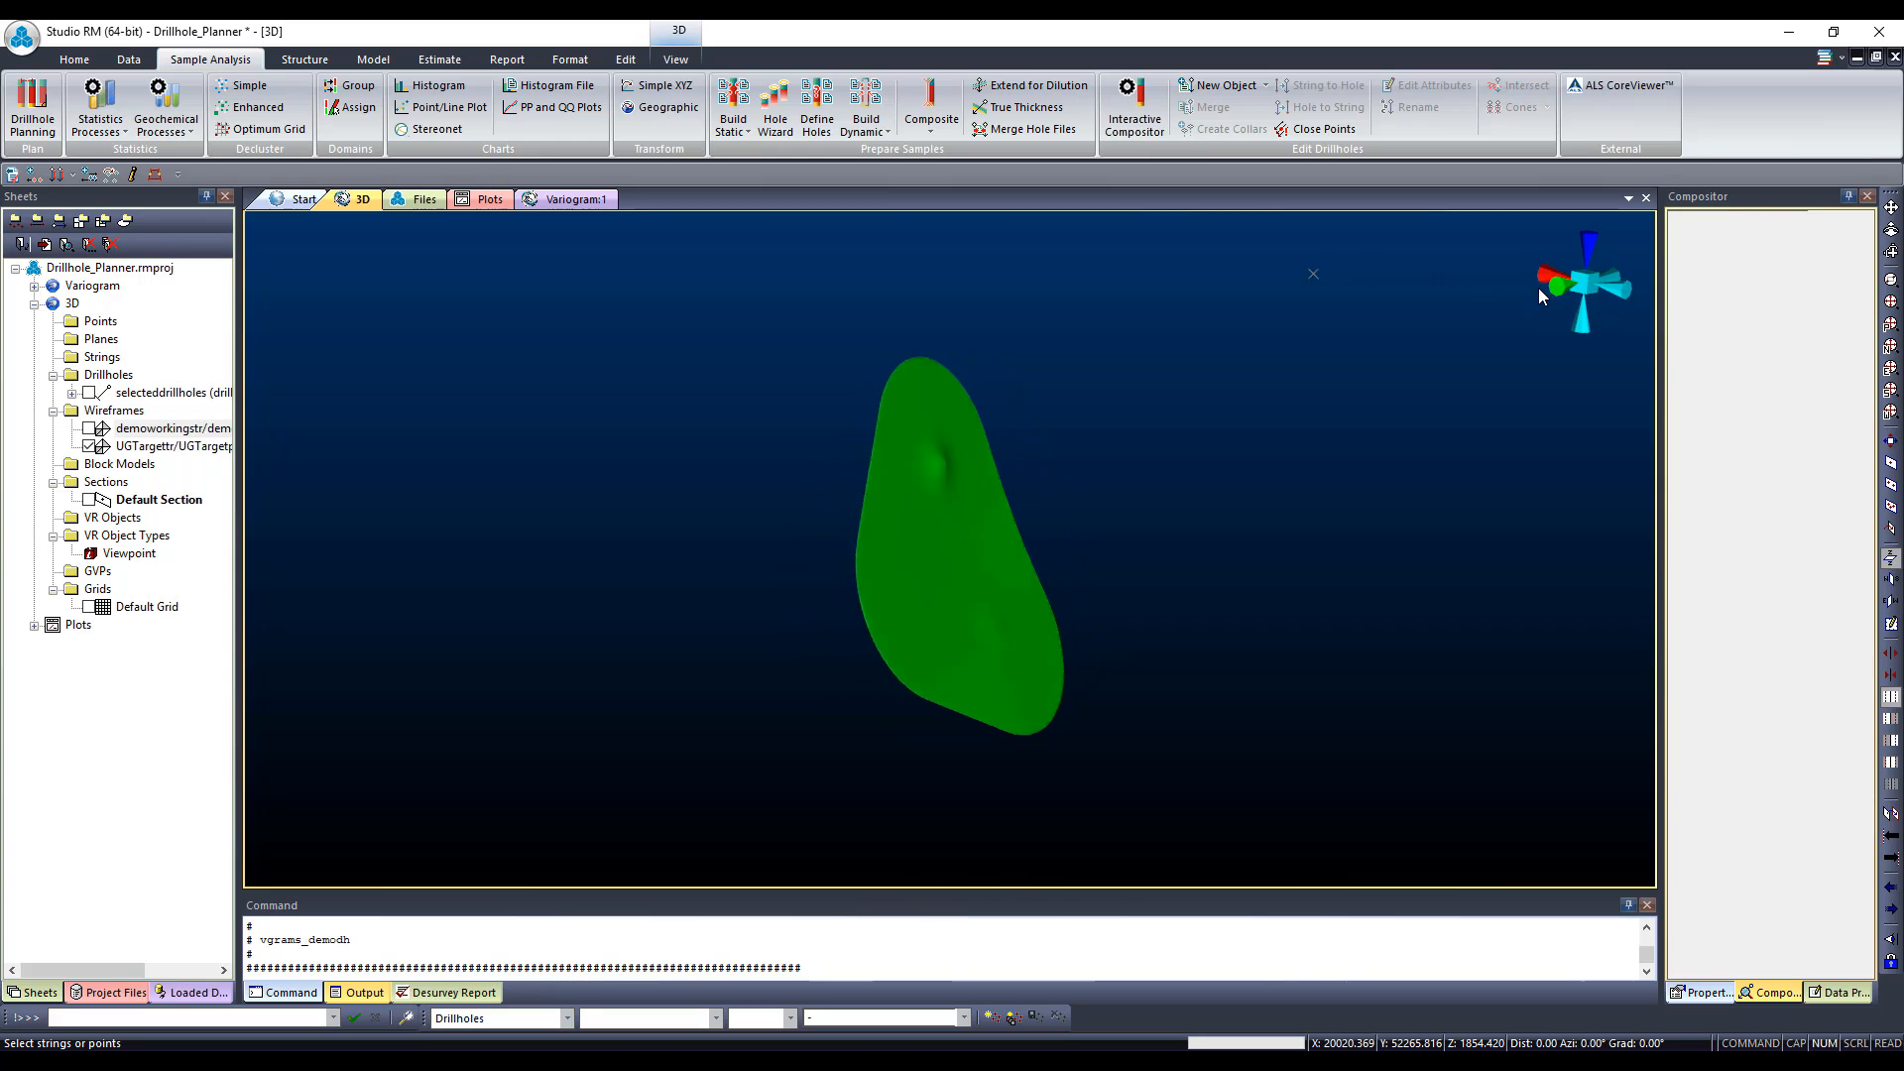
pyautogui.click(1627, 285)
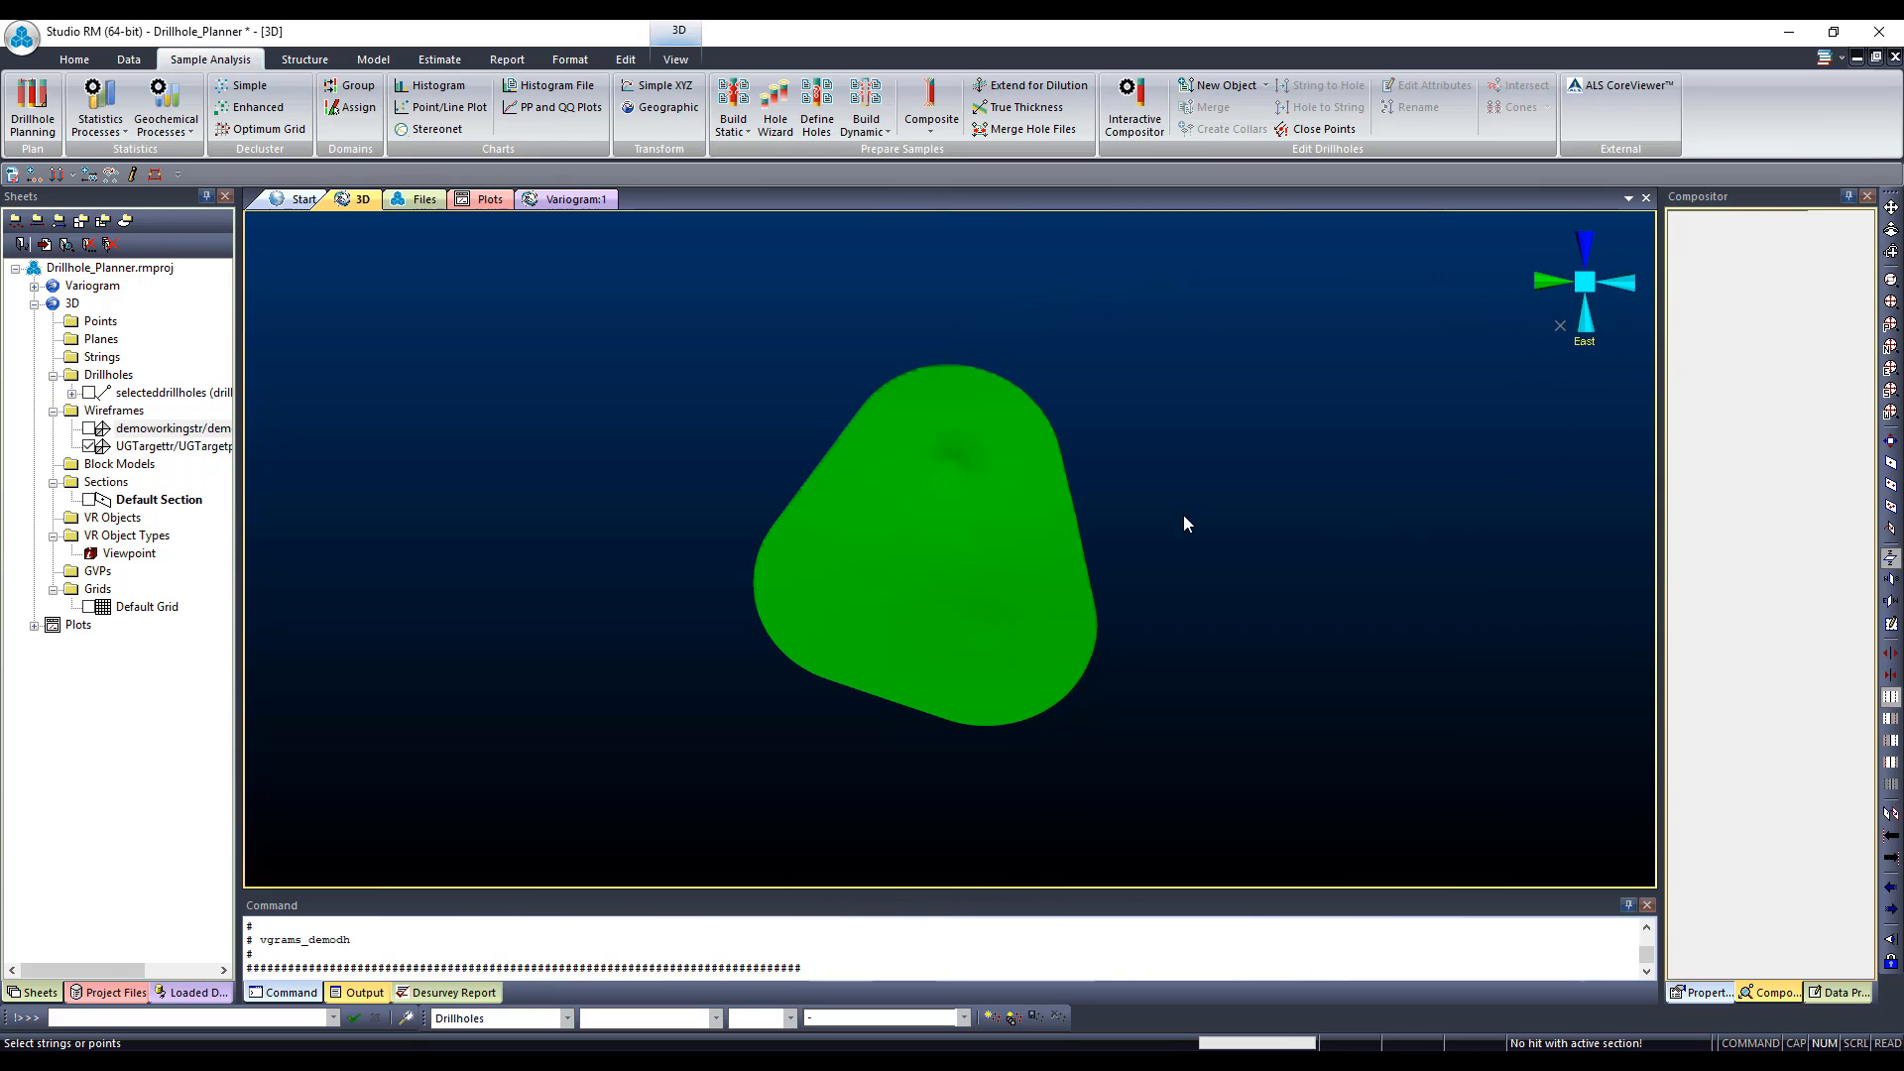
# Step: Generate grid points on the closest surface of the UGTarget wireframe, oriented to a slightly tilted viewplane, with 75 by 75 spacing
pyautogui.moveTo(1193, 512); pyautogui.dragTo(1188, 552)
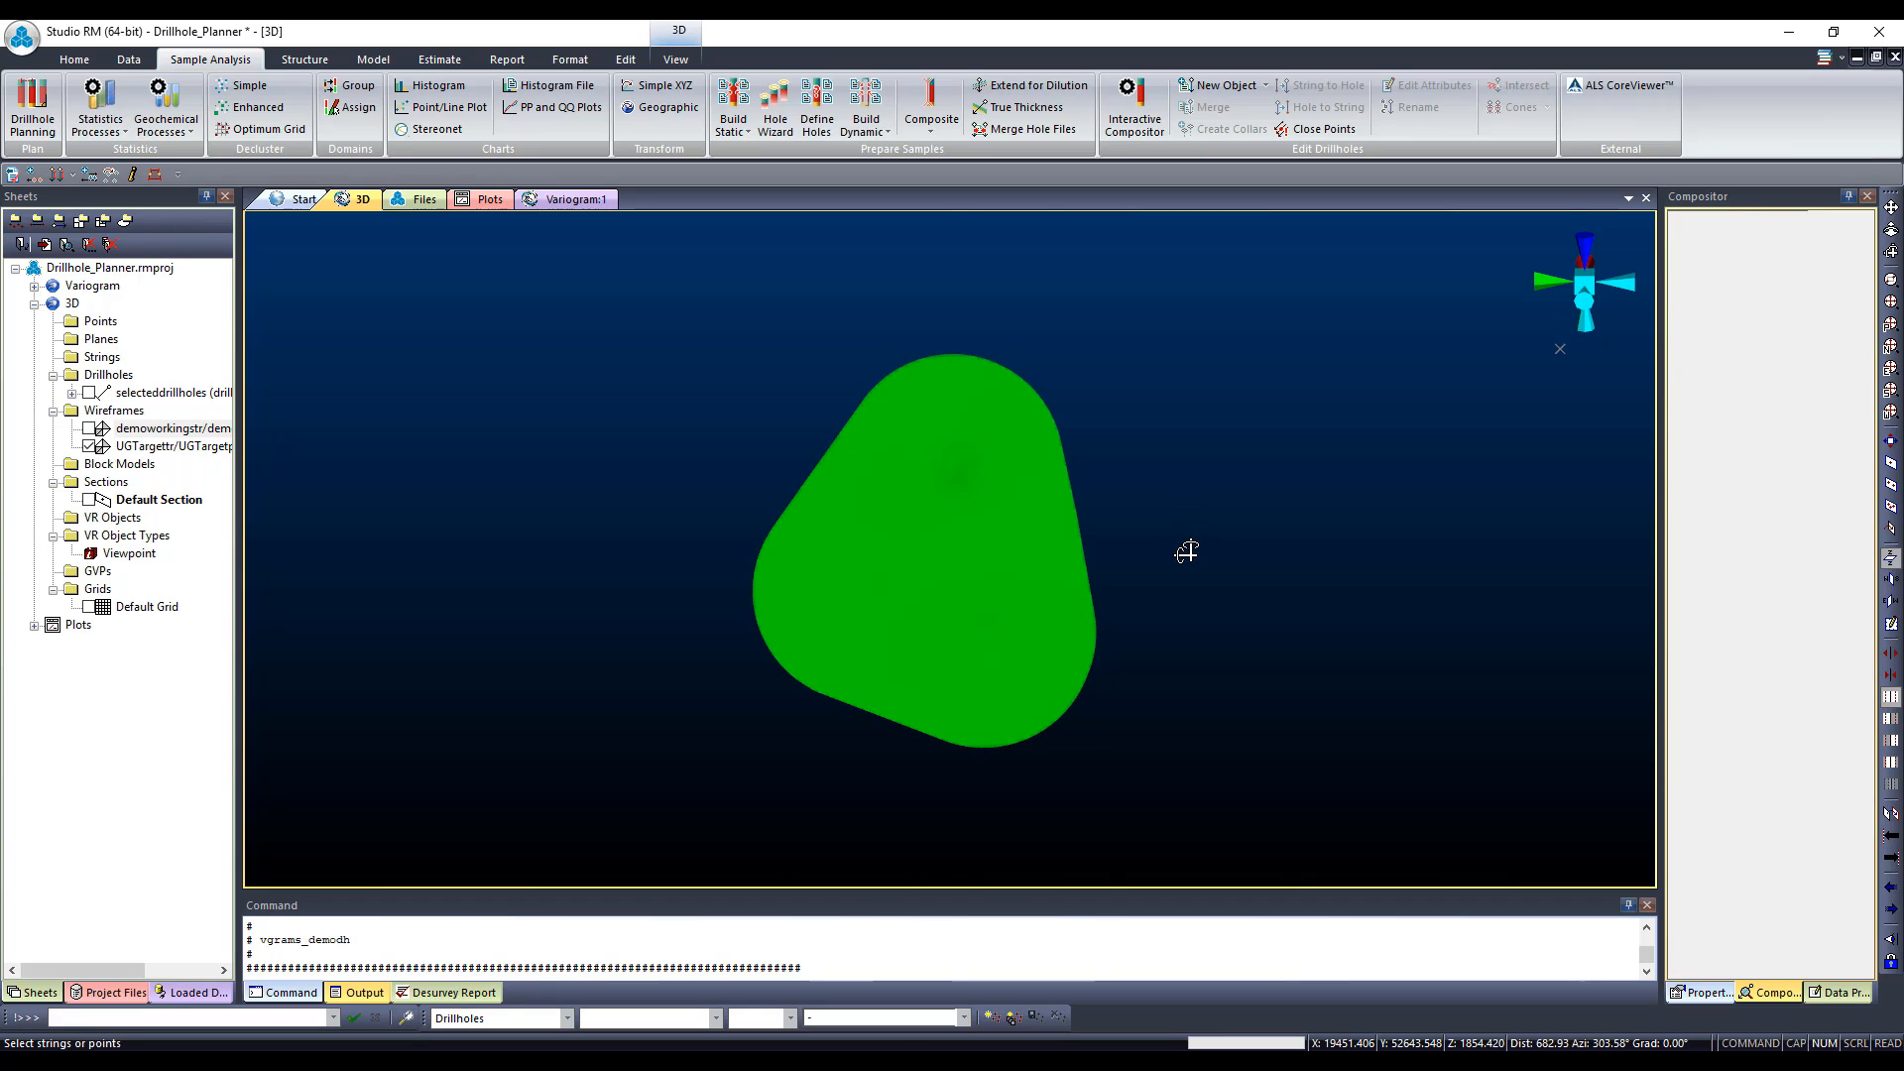
pyautogui.press('z')
pyautogui.press('a')
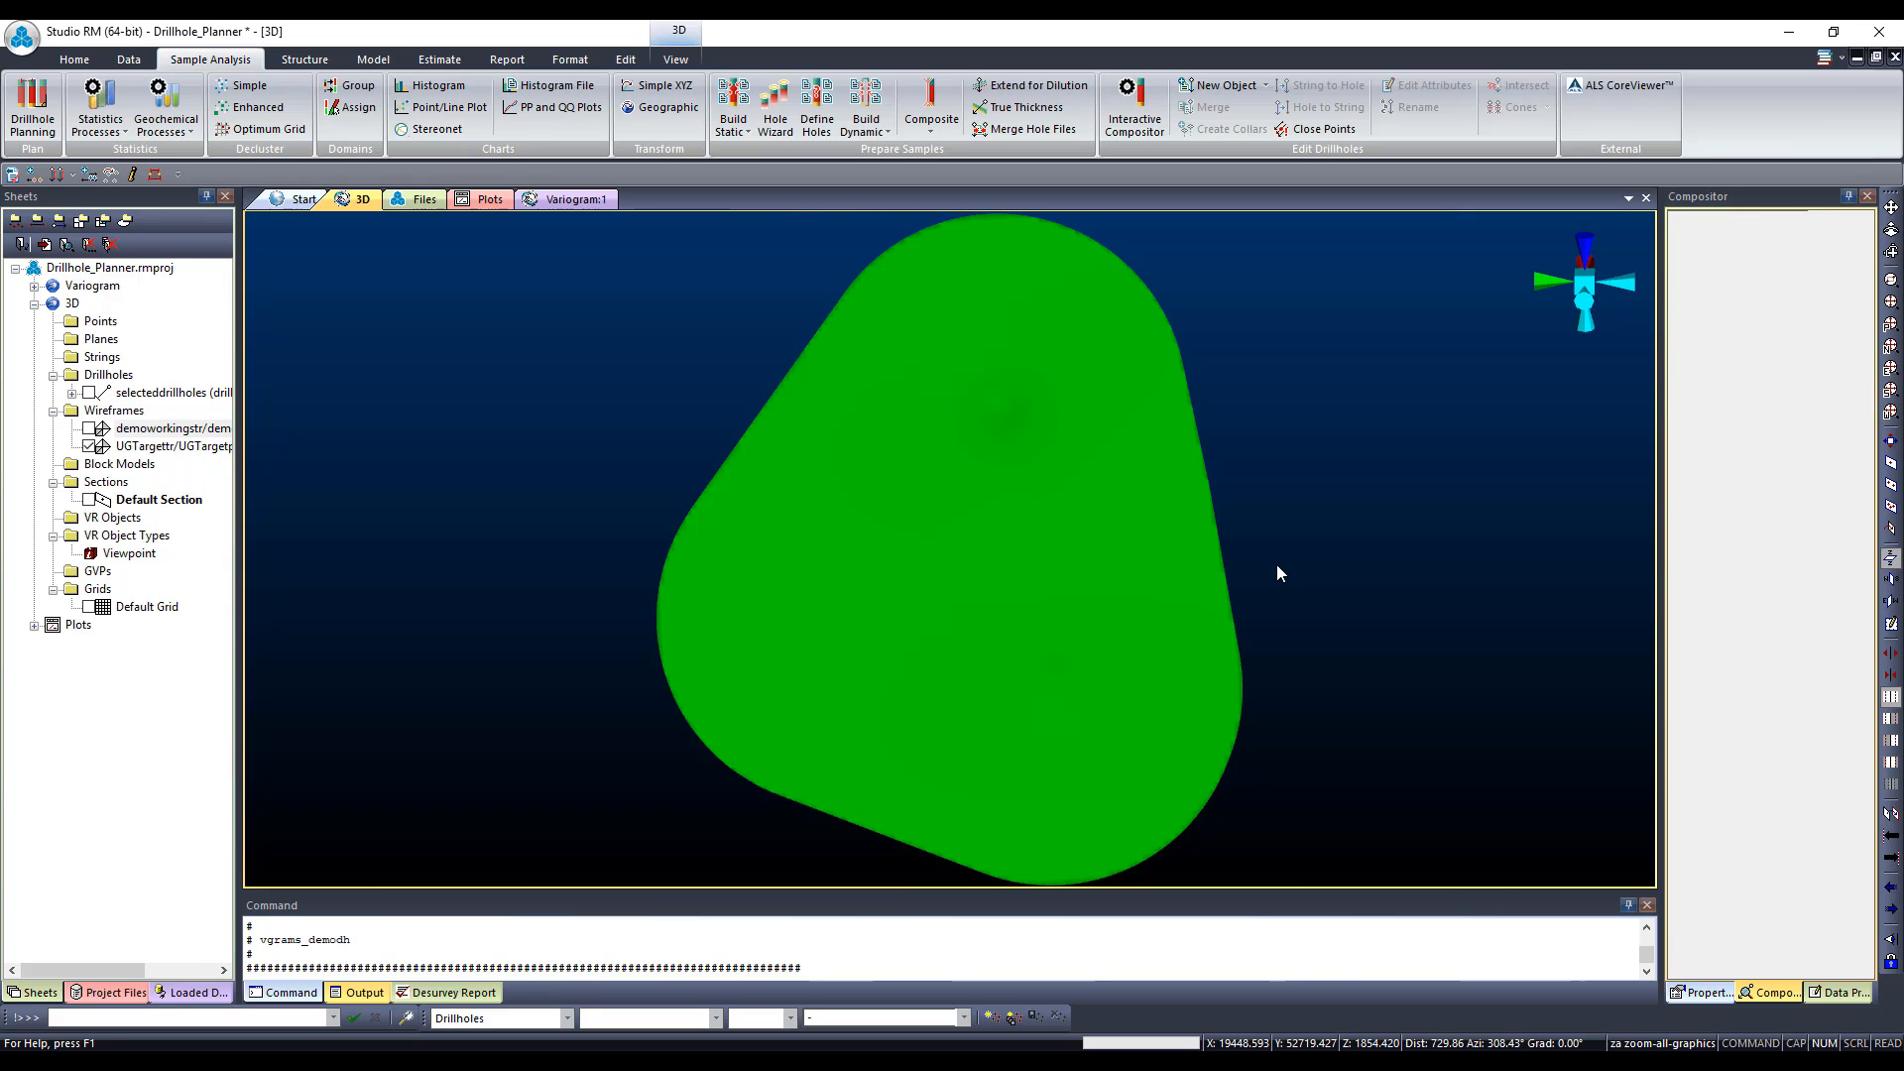
pyautogui.click(305, 59)
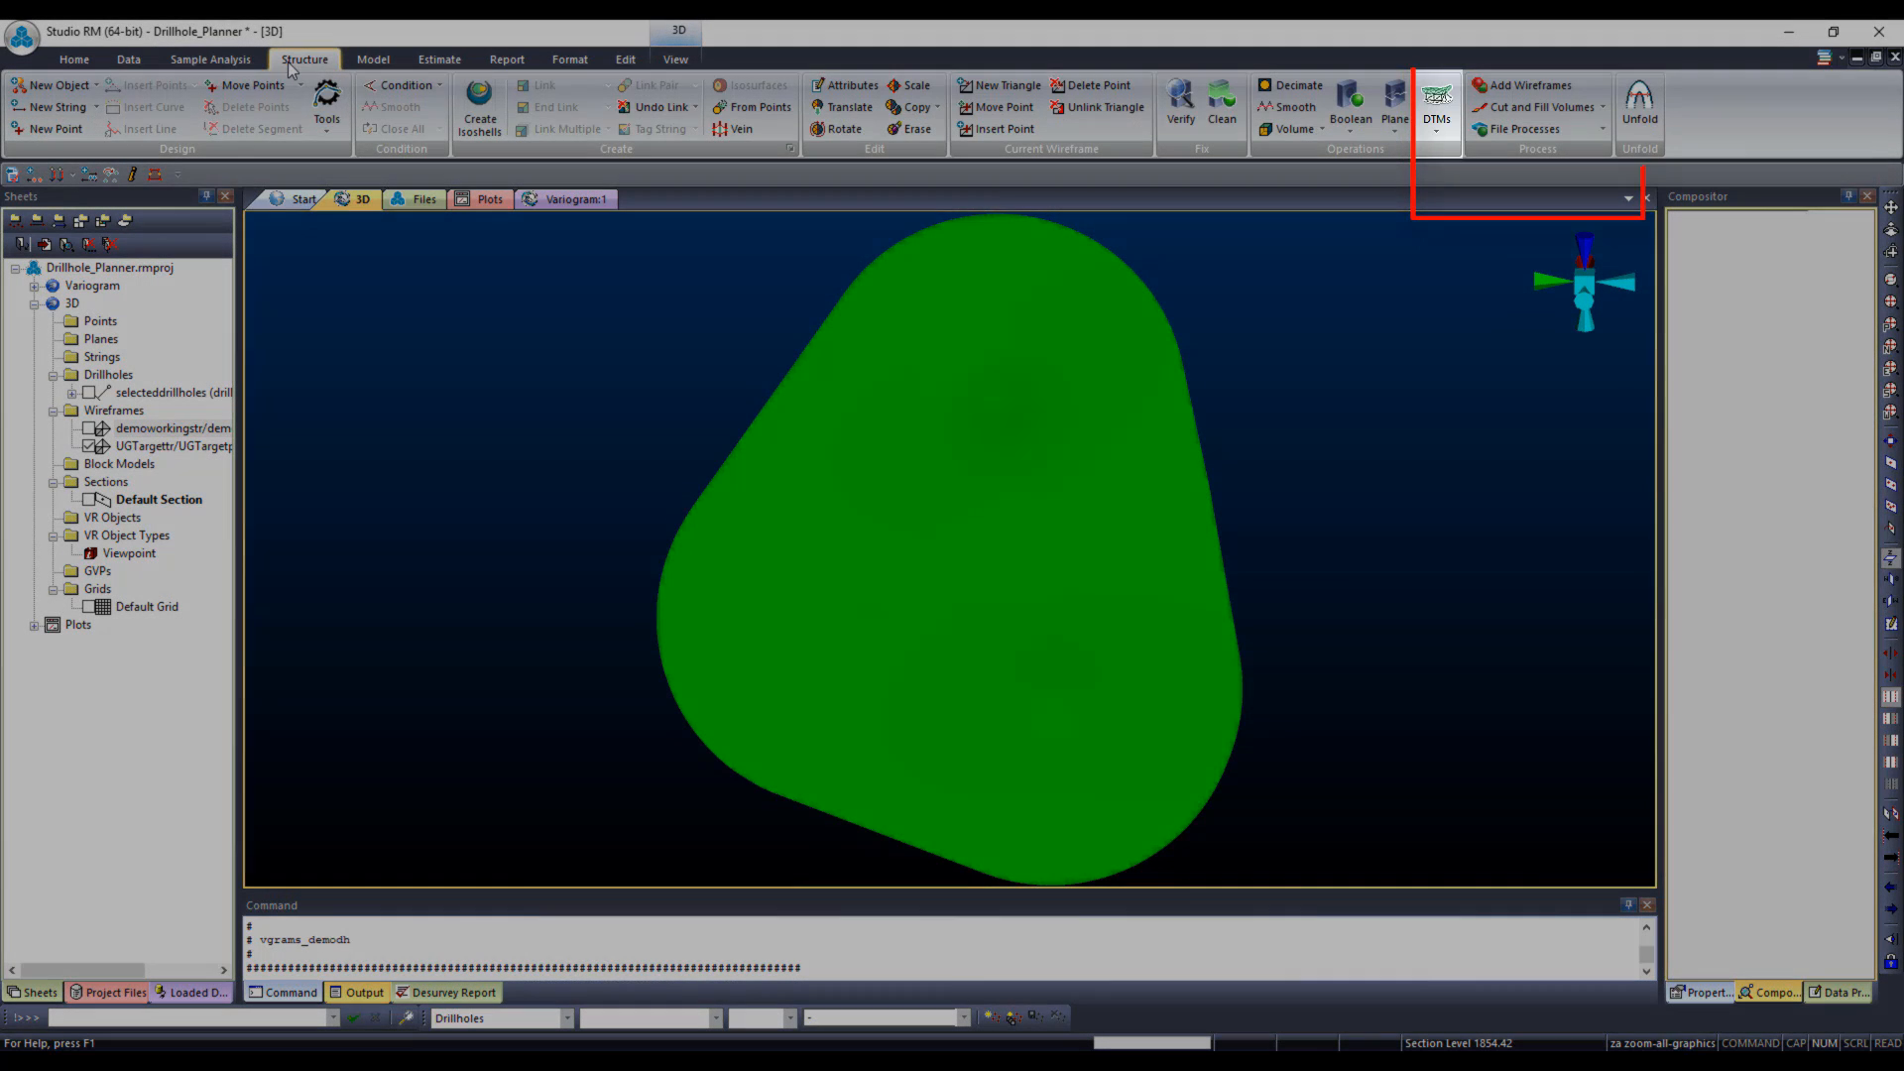
pyautogui.click(1437, 135)
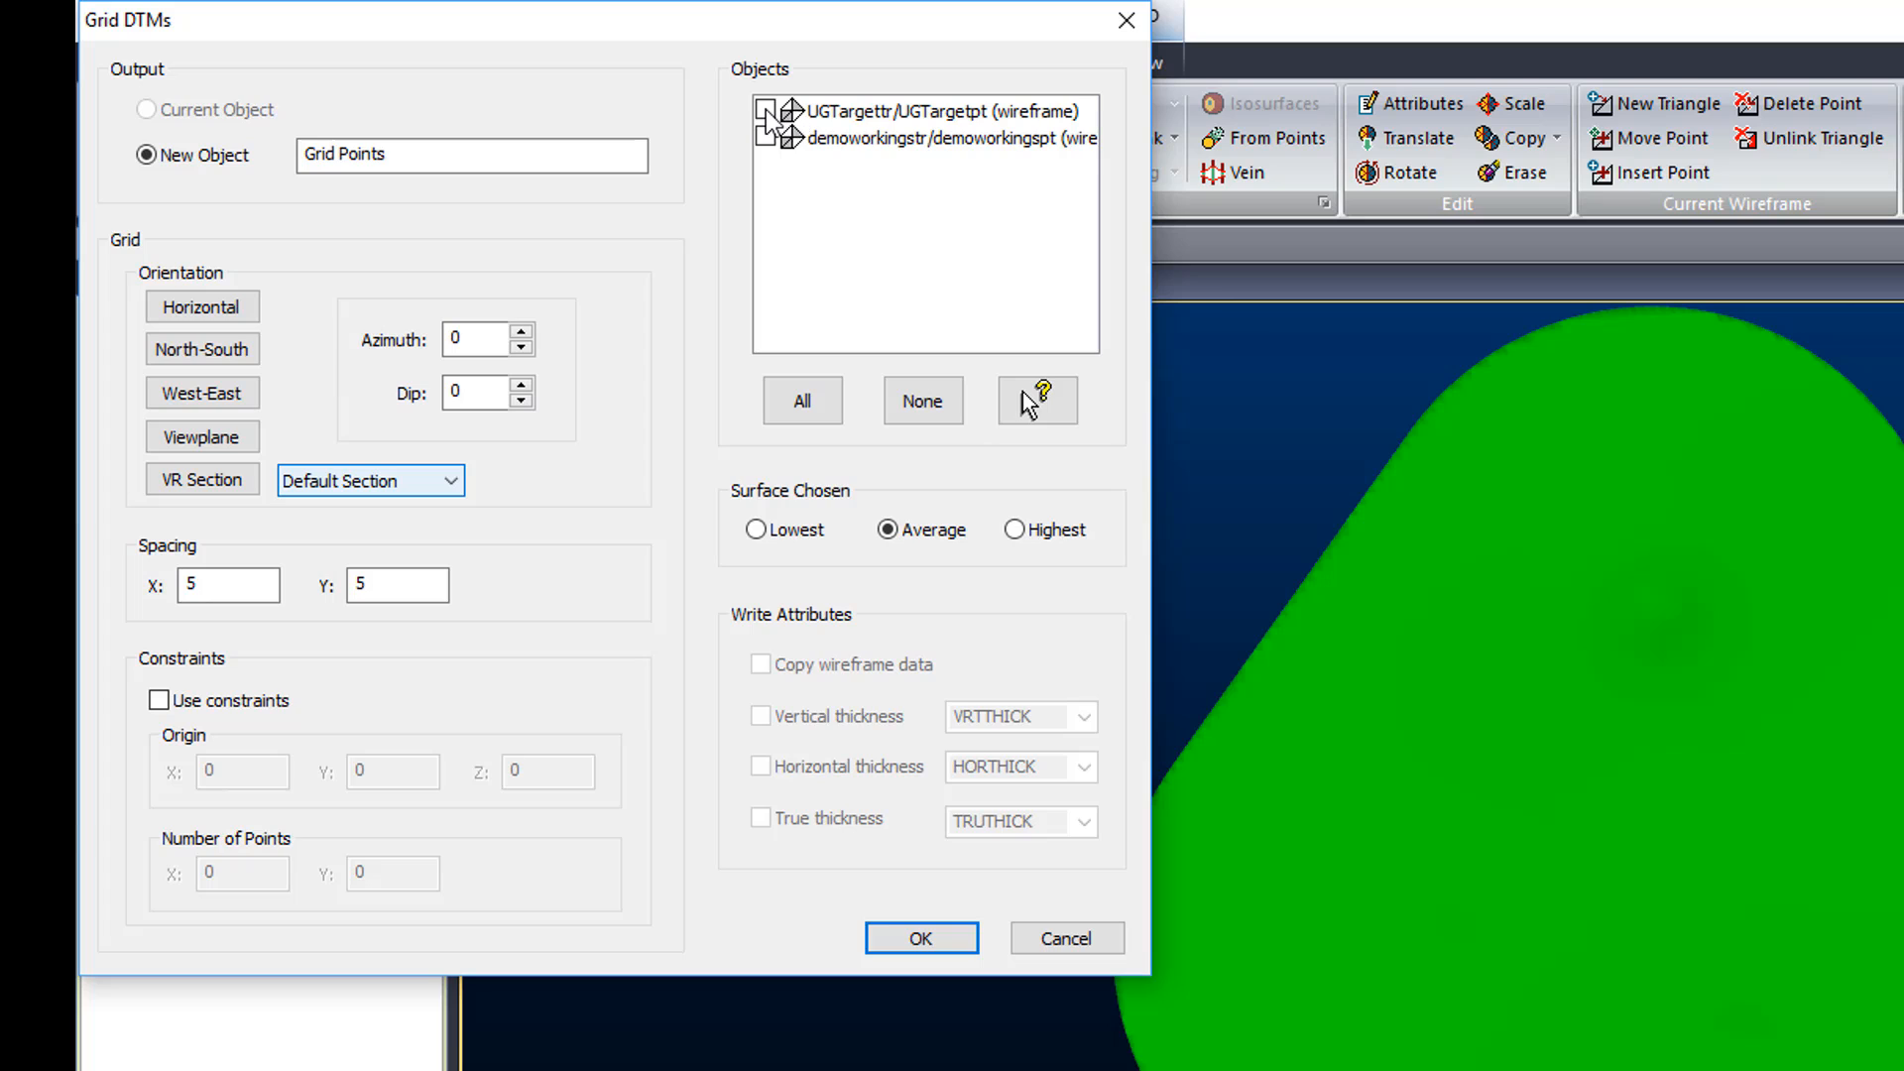
pyautogui.click(199, 456)
pyautogui.doubleClick(194, 584)
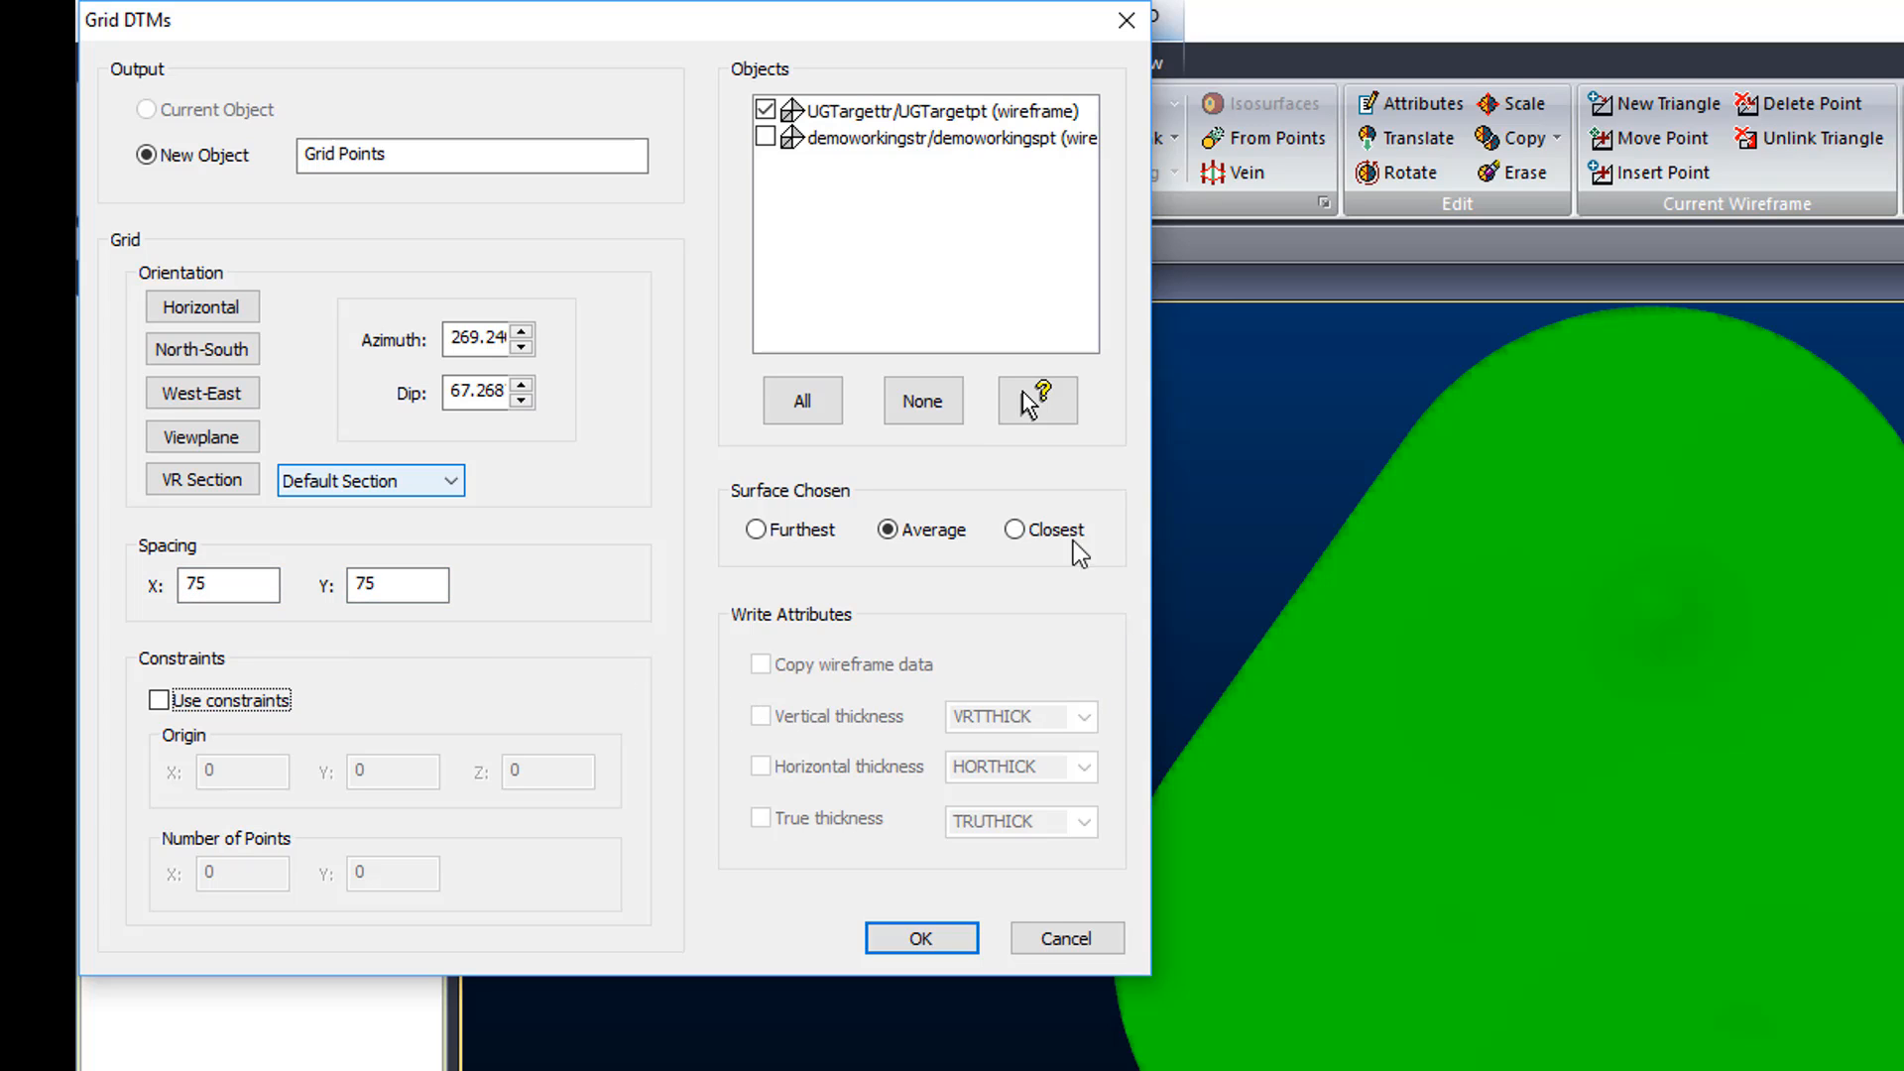
pyautogui.click(1049, 529)
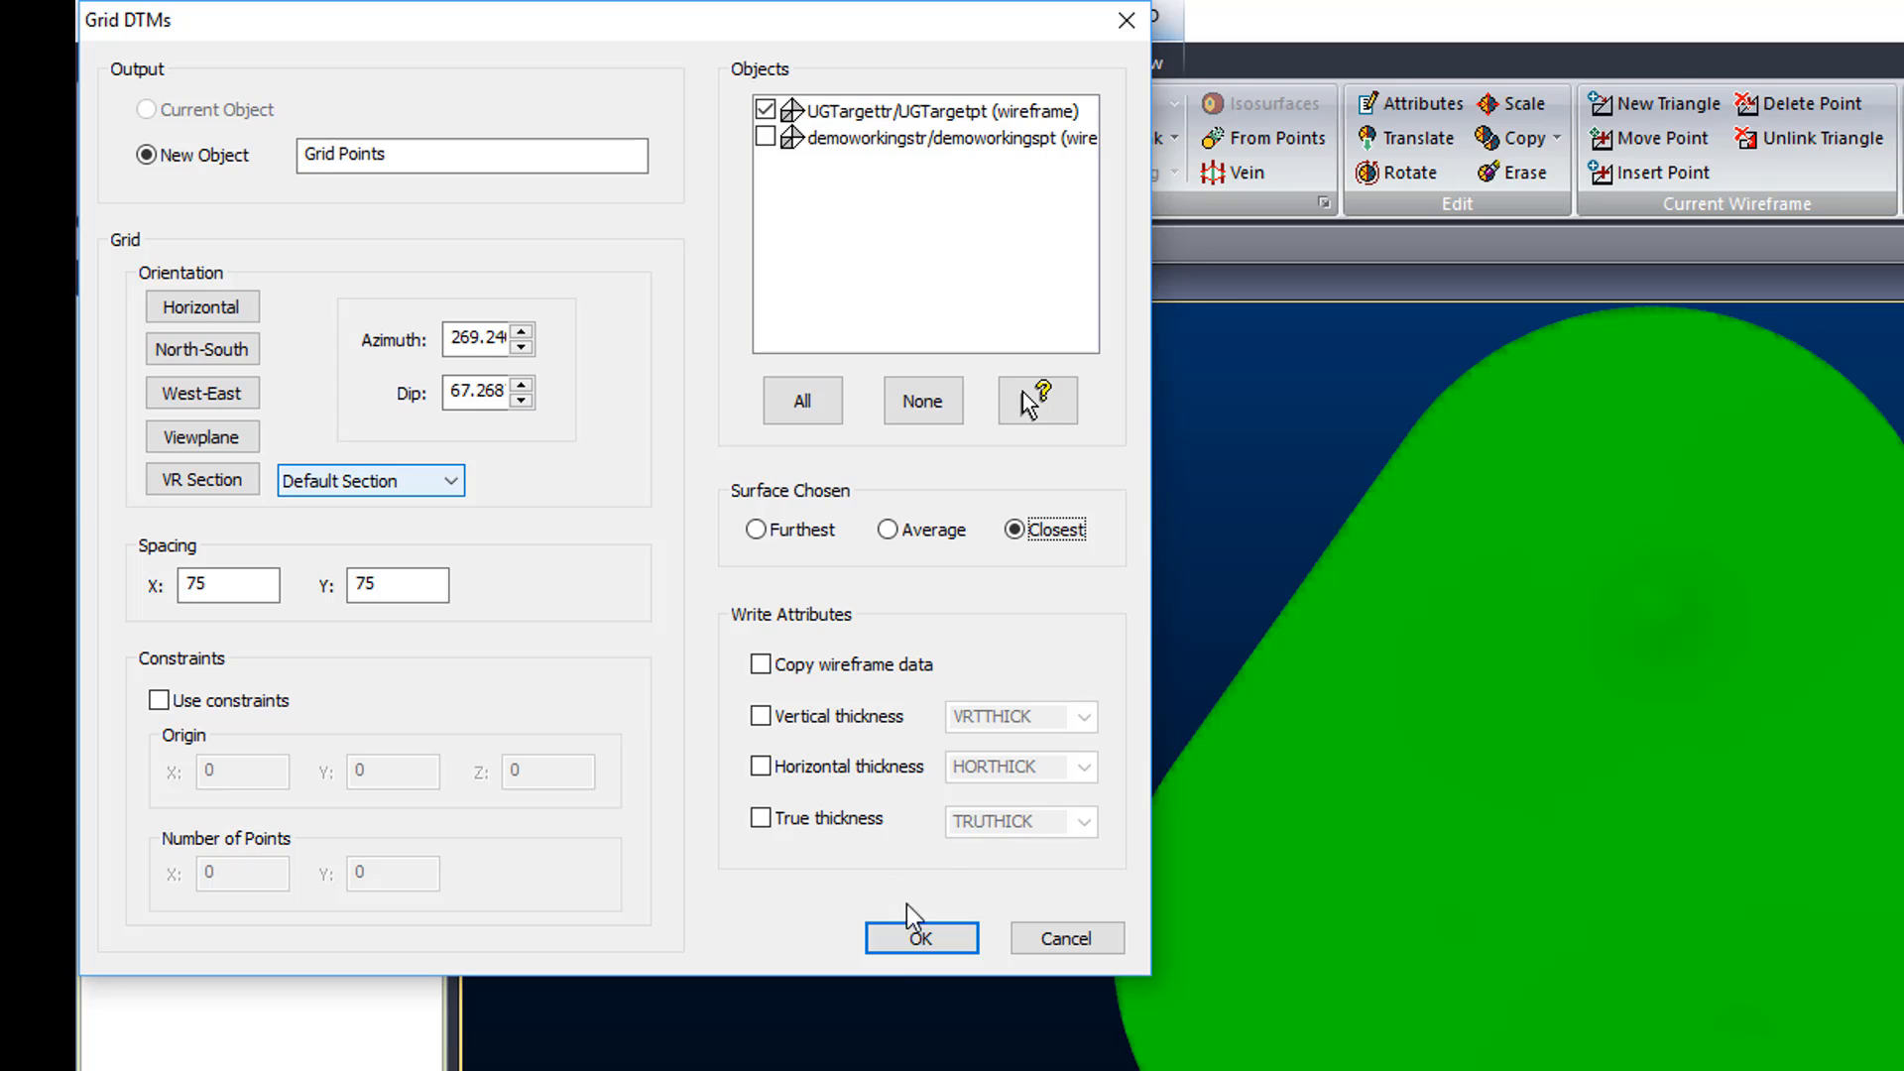
pyautogui.click(902, 949)
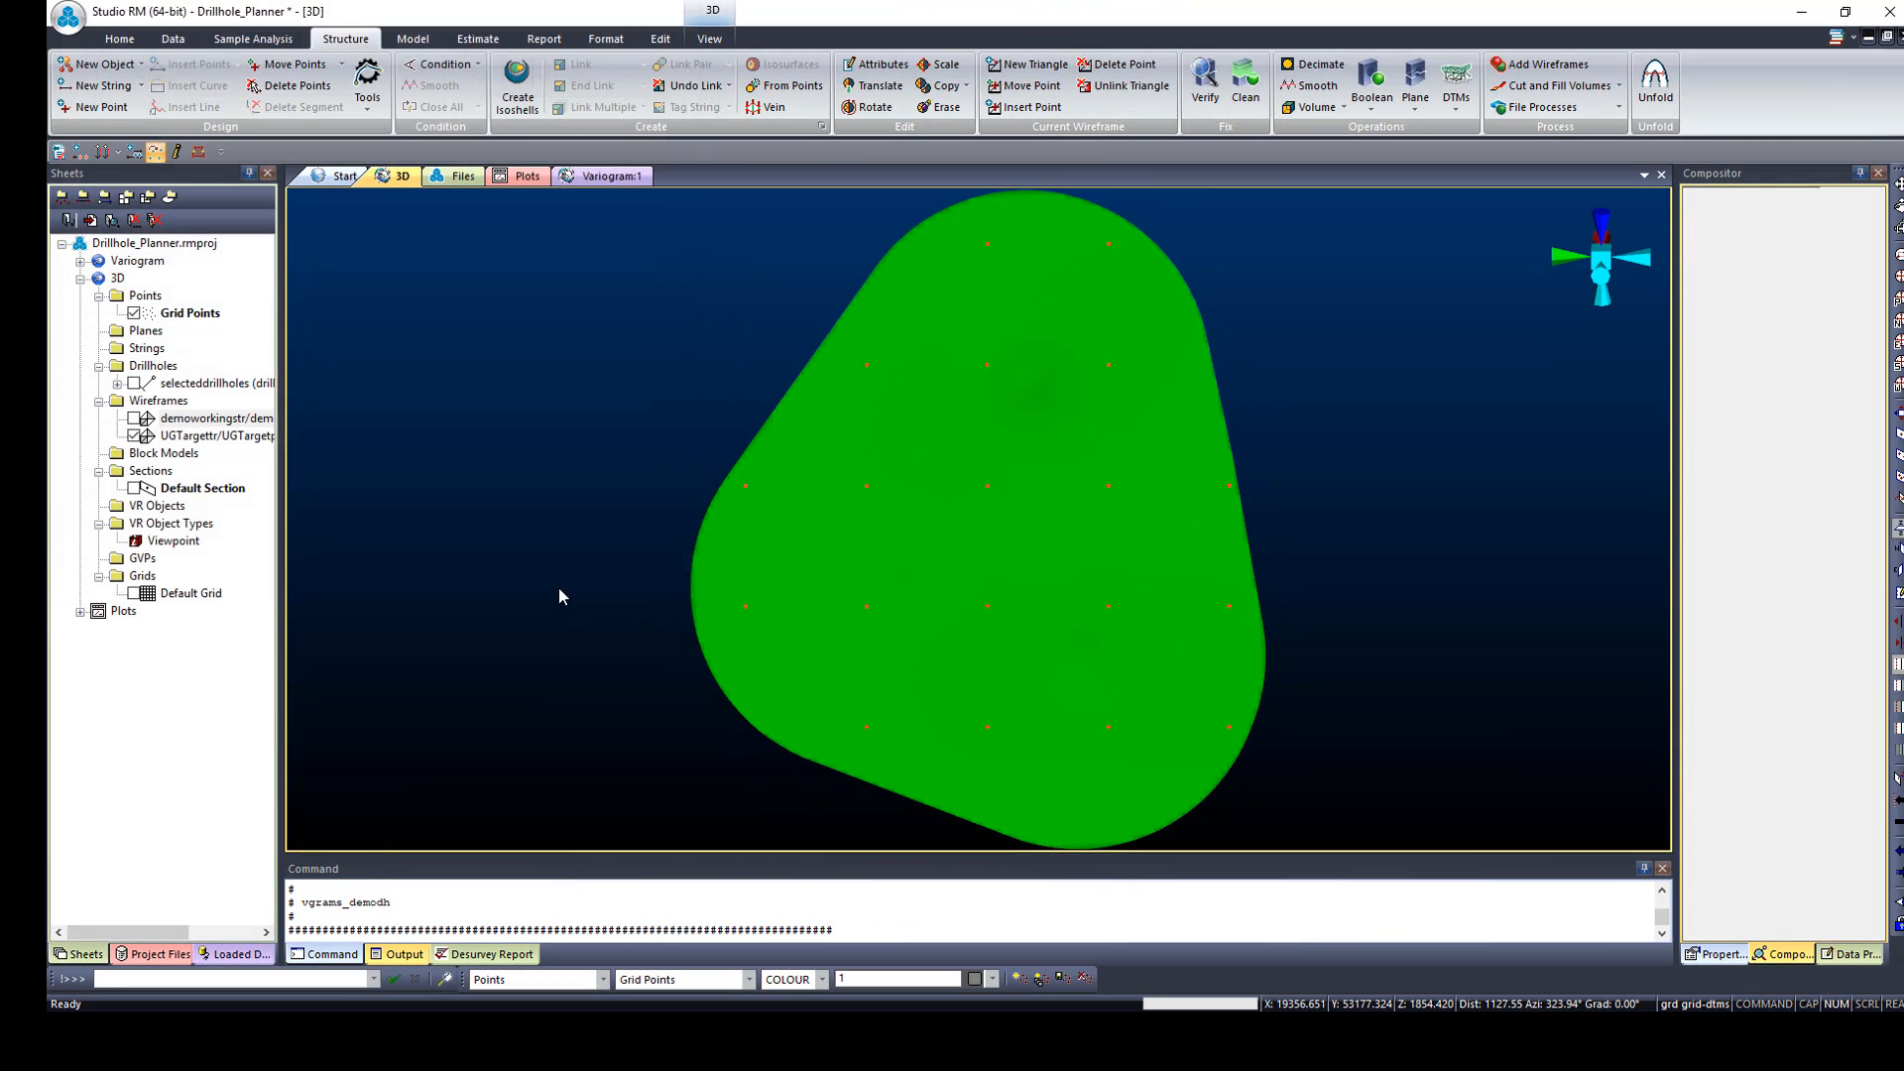
# Step: Hide the UGTarget wireframe and display the demoworkings wireframe together with the grid points
pyautogui.moveTo(615, 575); pyautogui.dragTo(1120, 615)
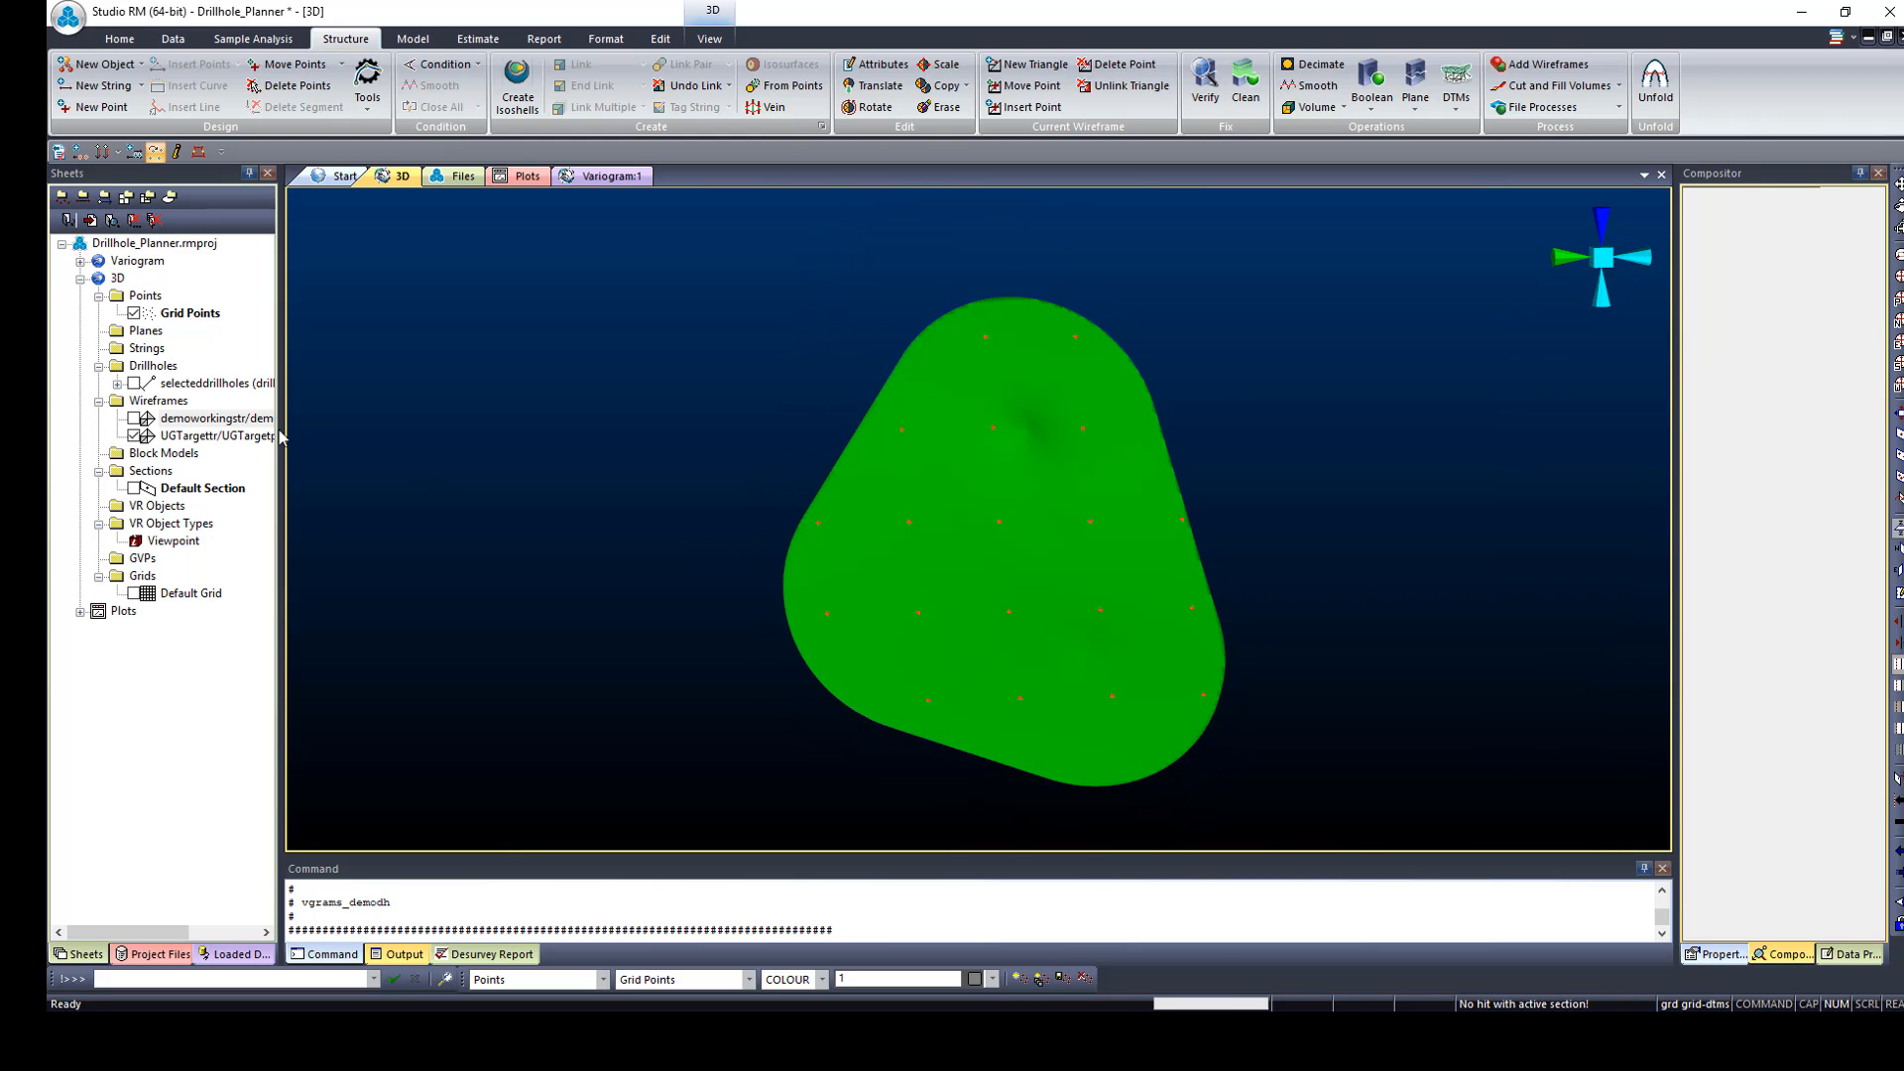
pyautogui.click(134, 419)
pyautogui.moveTo(976, 482); pyautogui.dragTo(1202, 533)
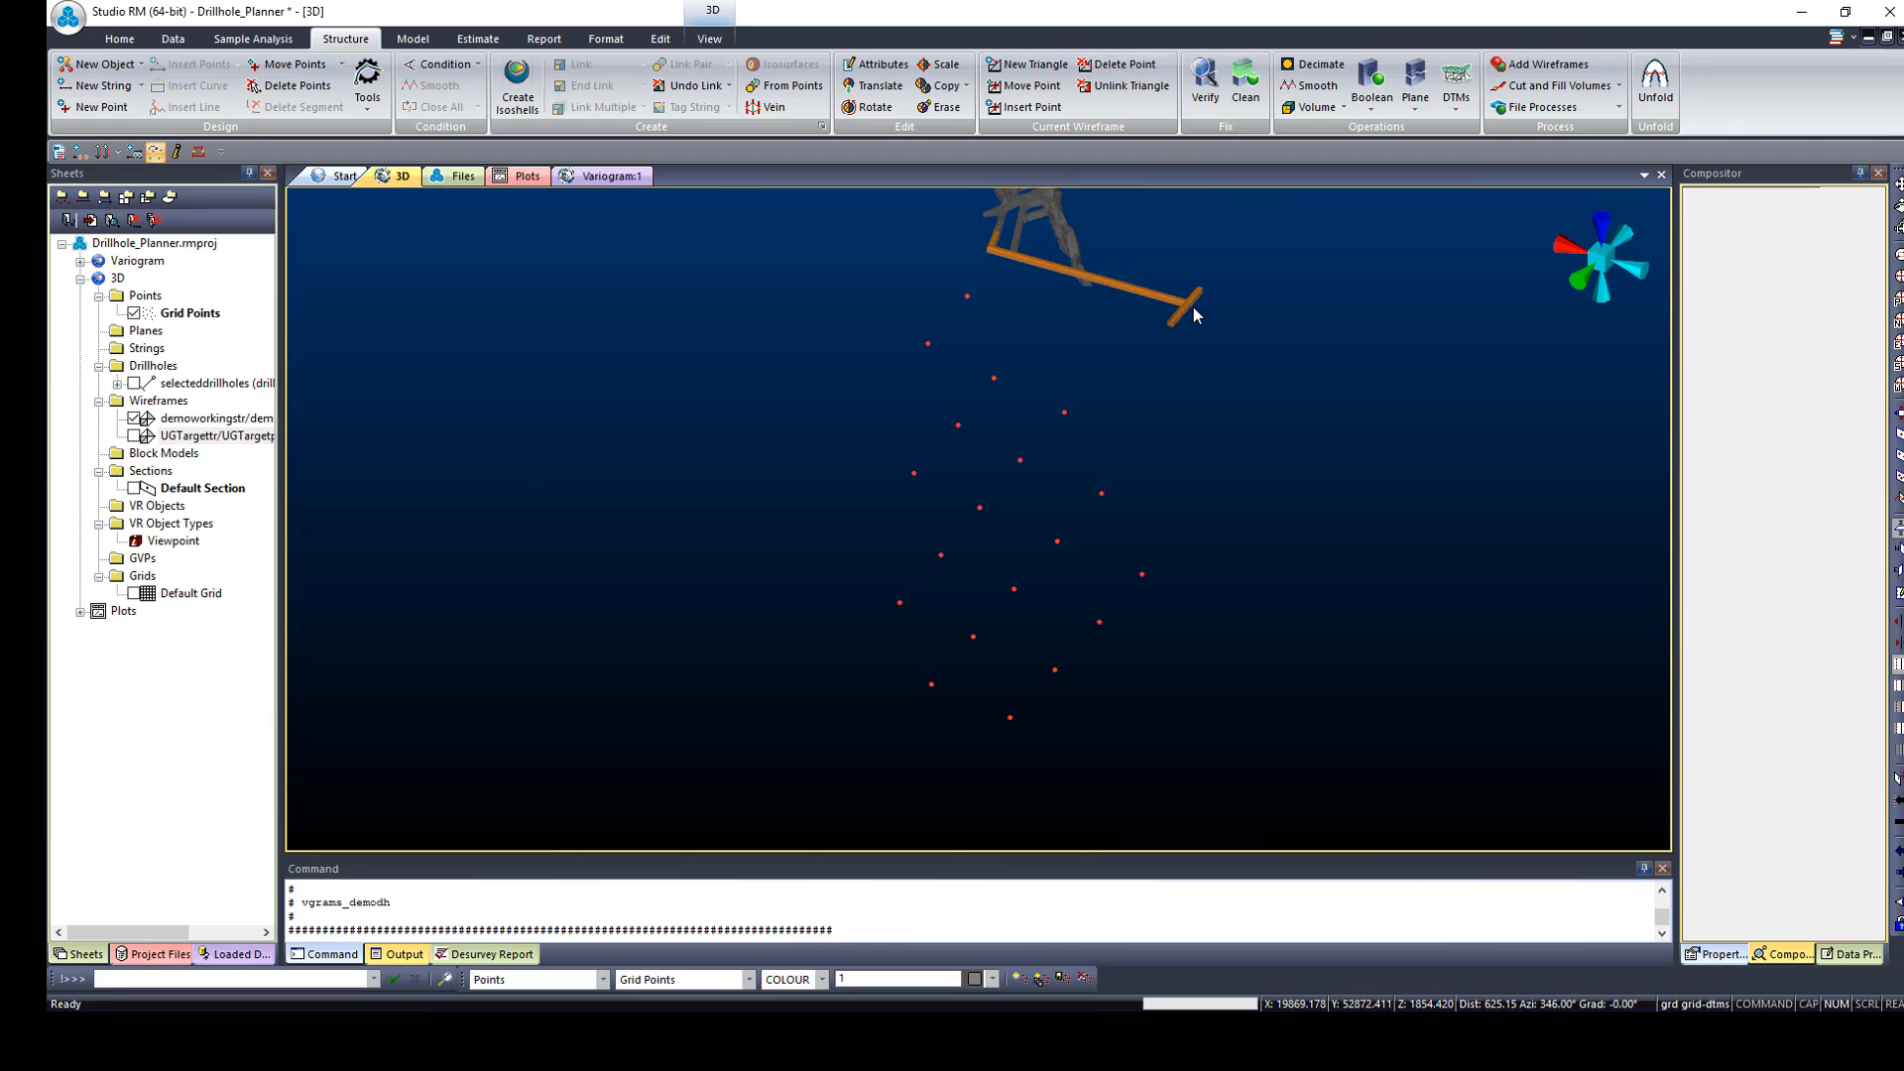
pyautogui.scroll(4, 1181, 309)
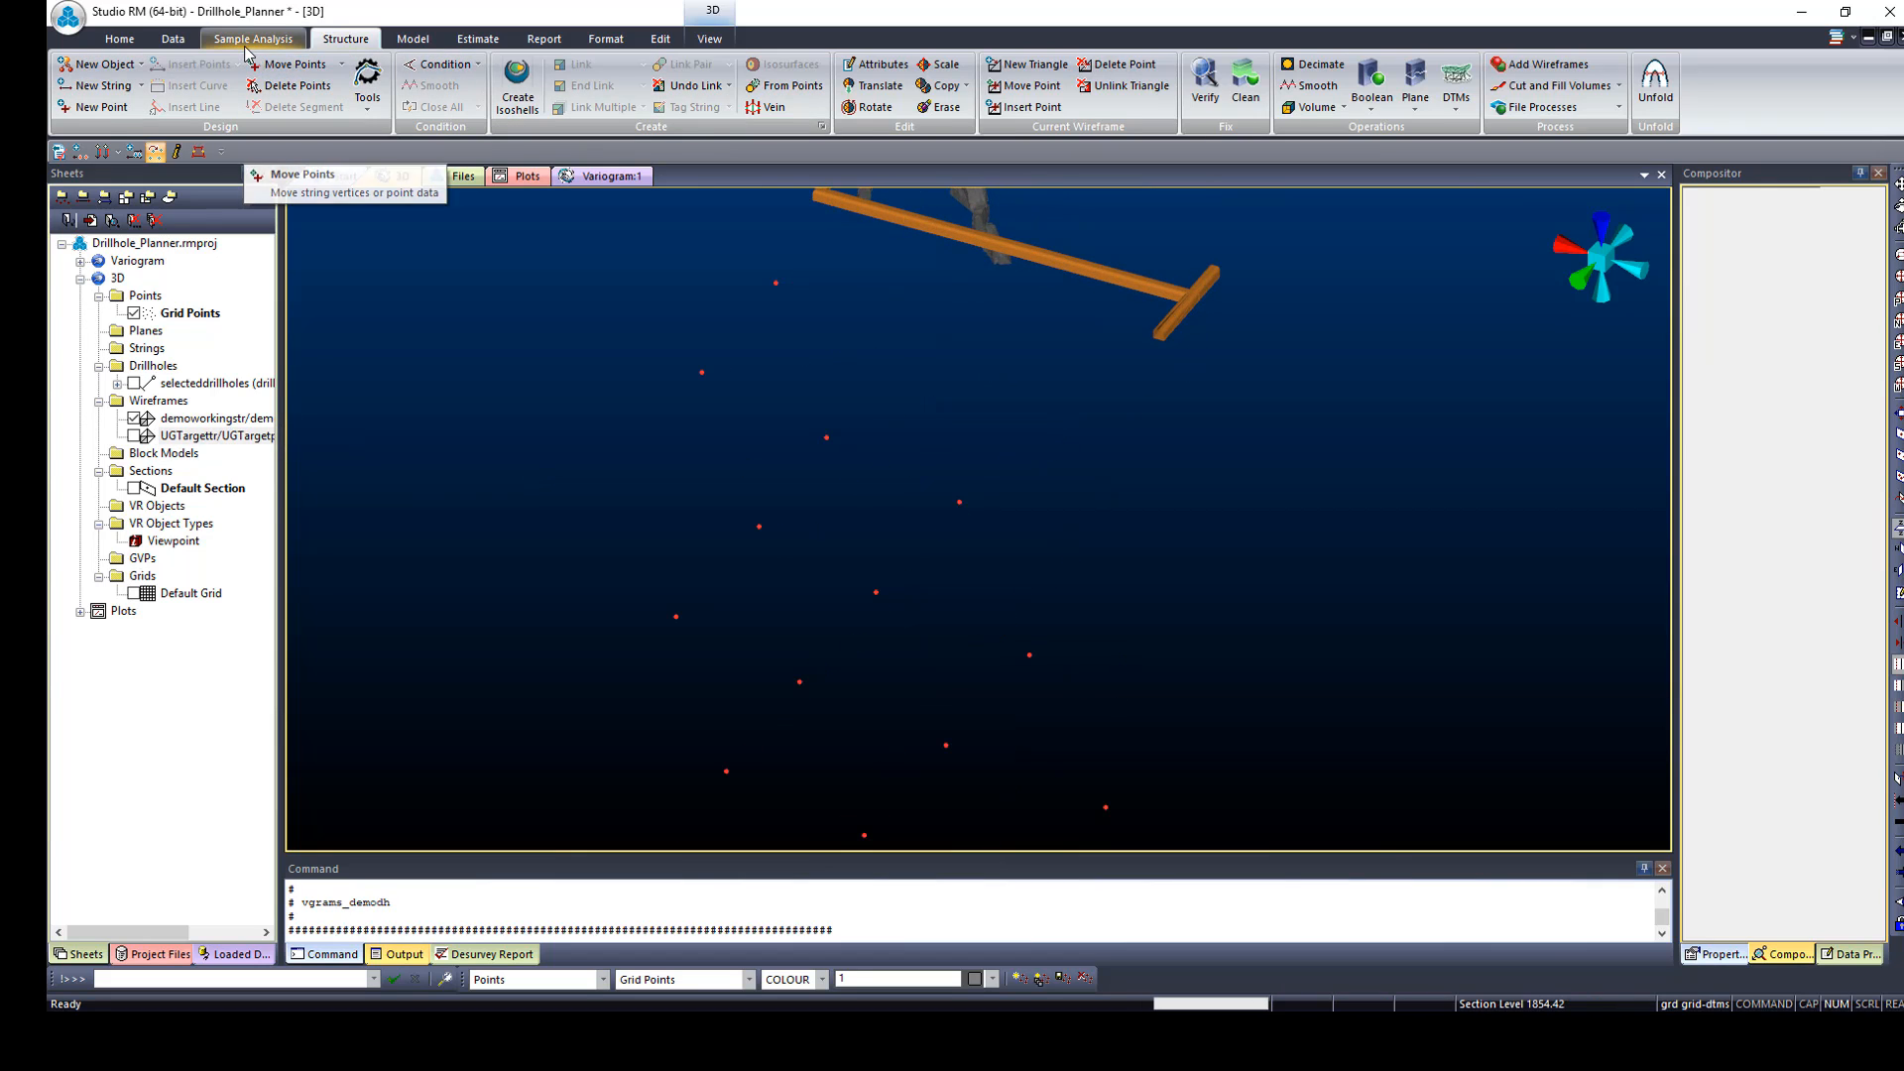
# Step: Start Drillhole Planning and pick the collar coordinate on the end corner of the orange drive, at about 19914, 52829, 1801
pyautogui.click(250, 39)
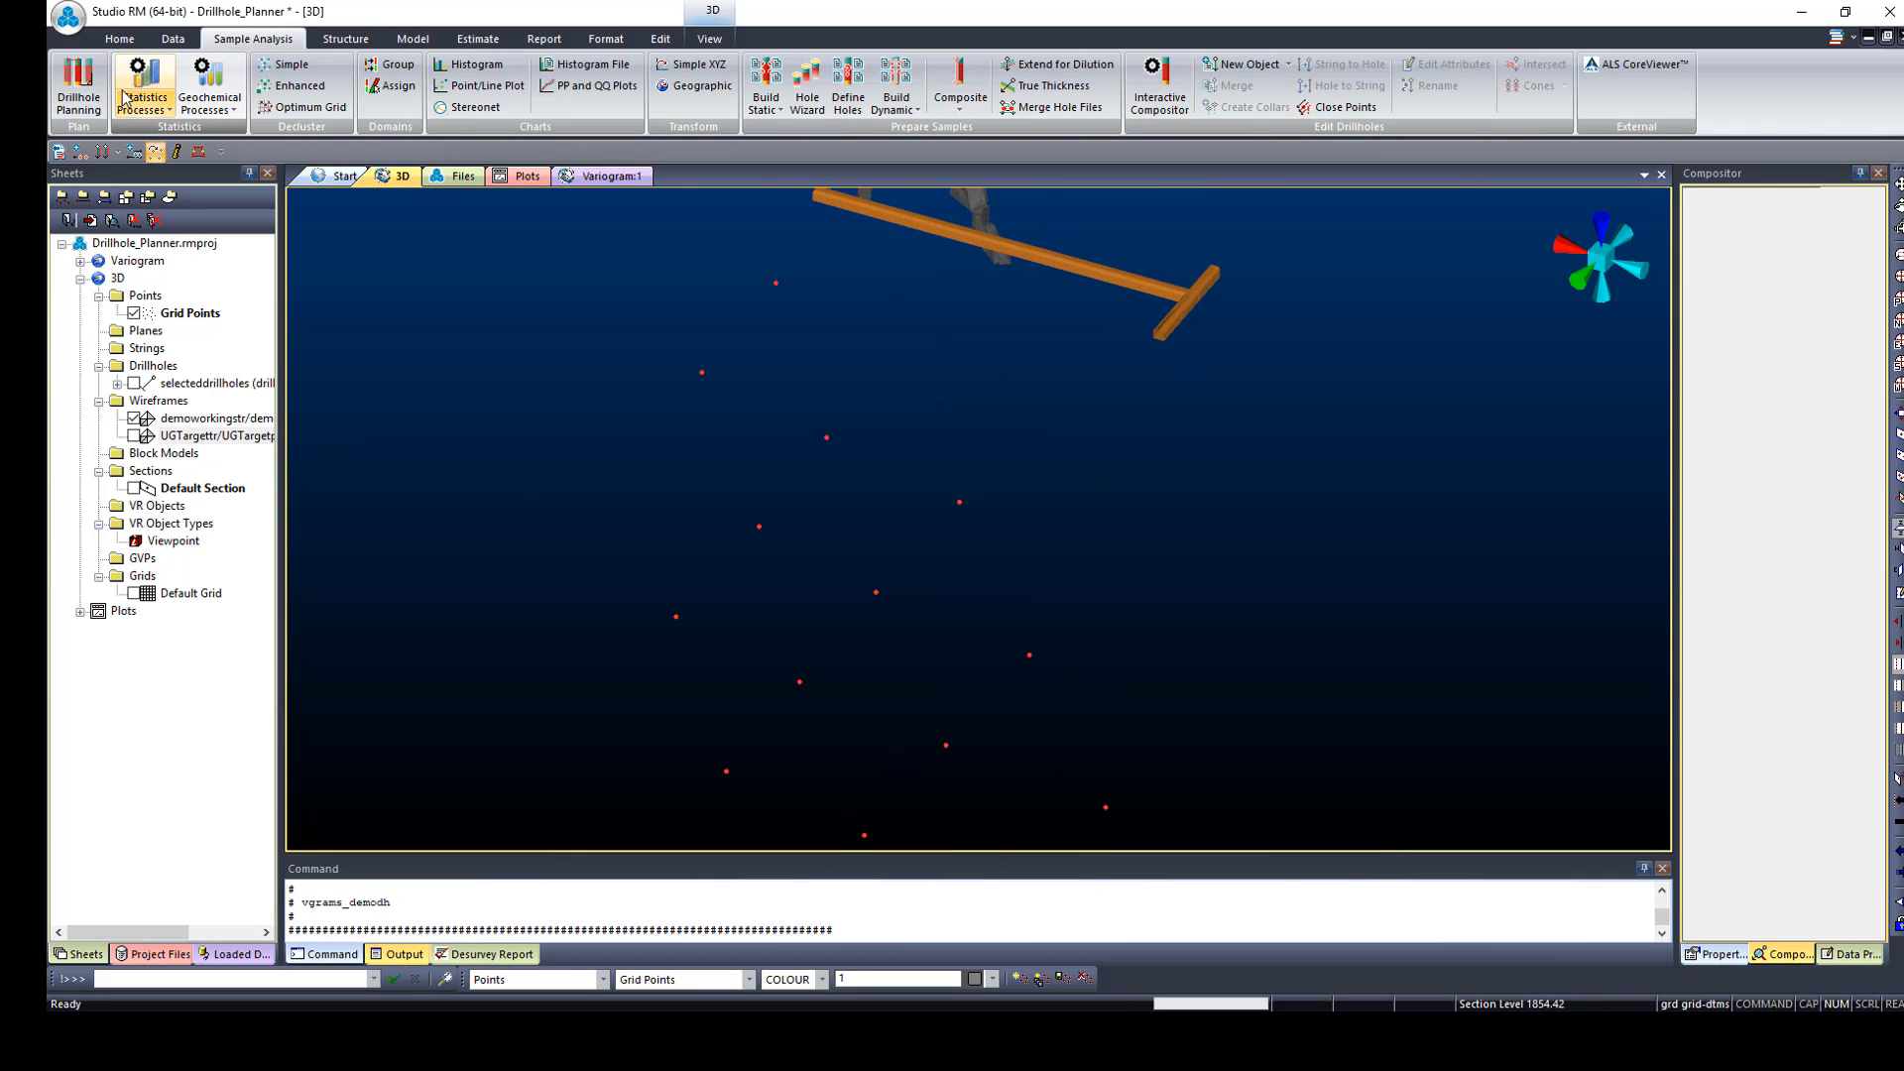
pyautogui.click(79, 87)
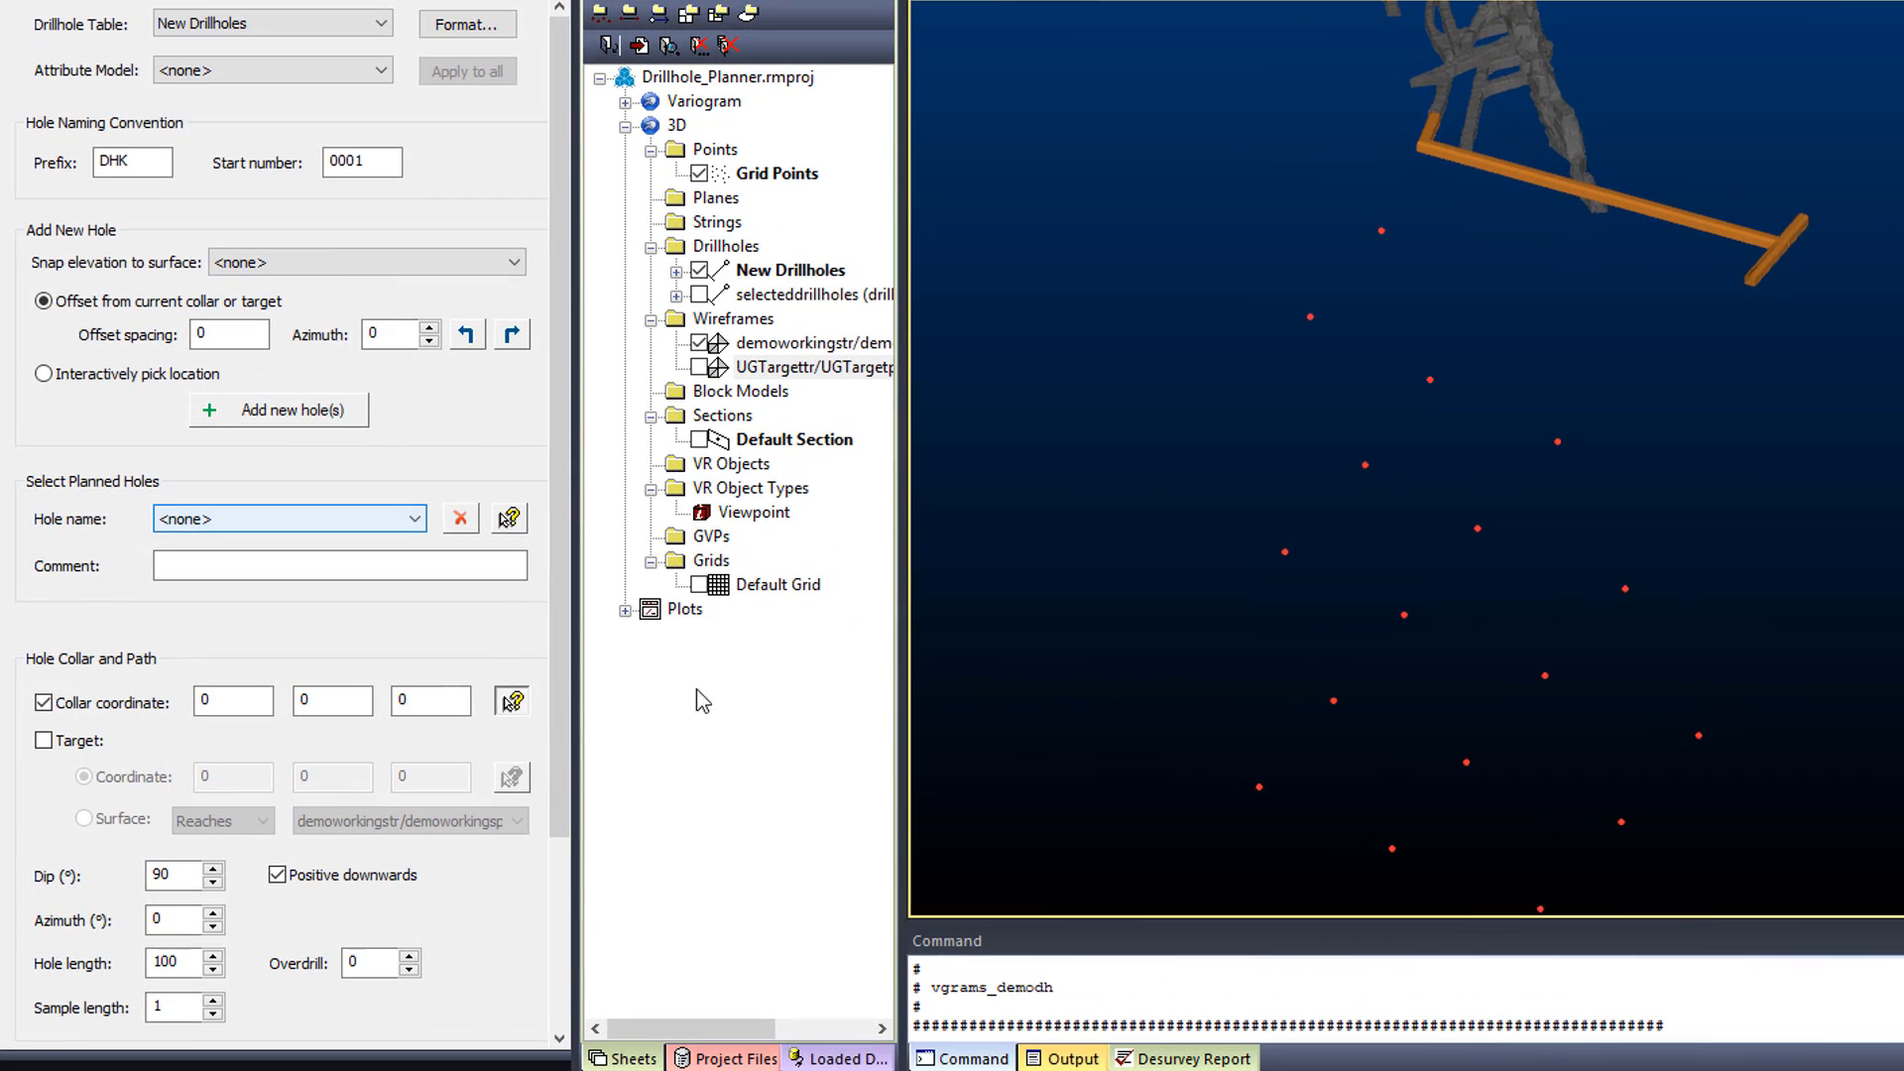
pyautogui.scroll(6, 1741, 287)
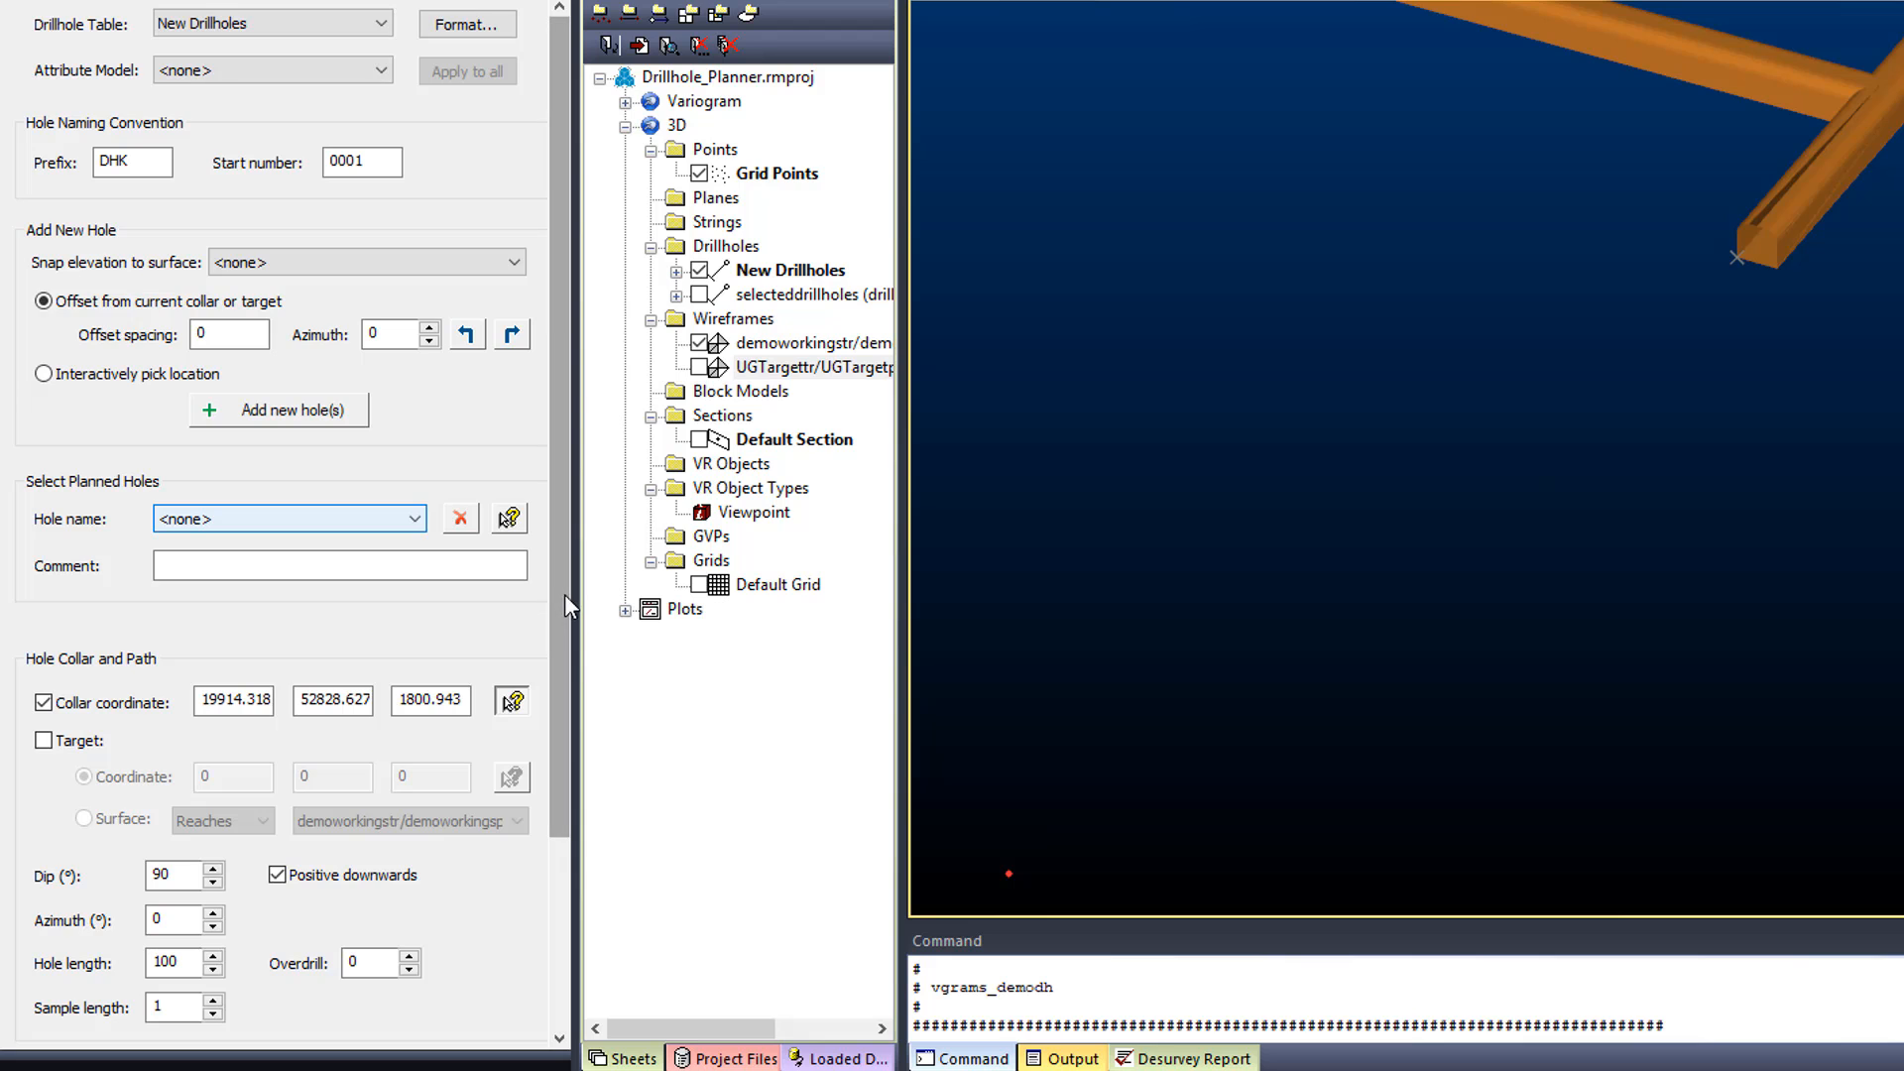
# Step: Enable targeting by coordinate, pick the nearby grid point at about 20053, 52920, 1714 as target, and add the first hole
pyautogui.moveTo(563, 593); pyautogui.dragTo(563, 699)
pyautogui.scroll(-8, 1291, 799)
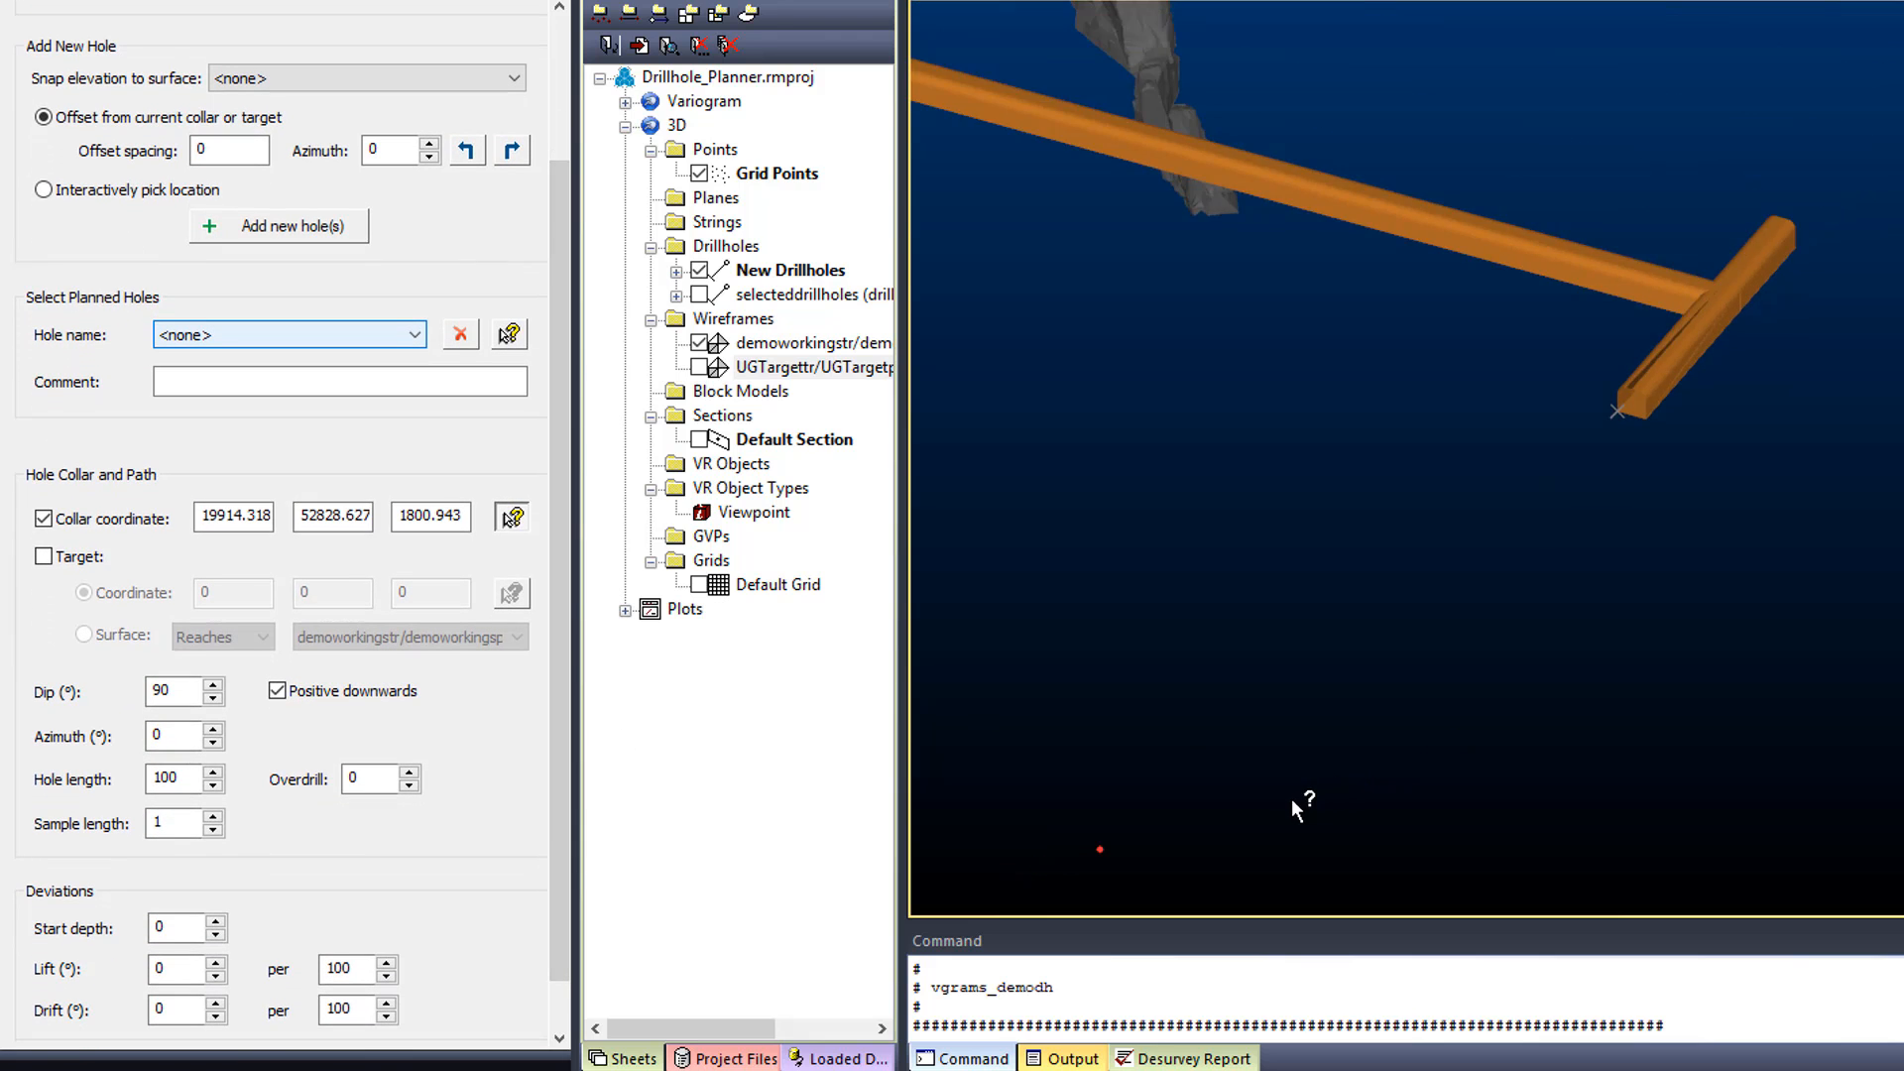
pyautogui.moveTo(1292, 799); pyautogui.dragTo(1160, 710)
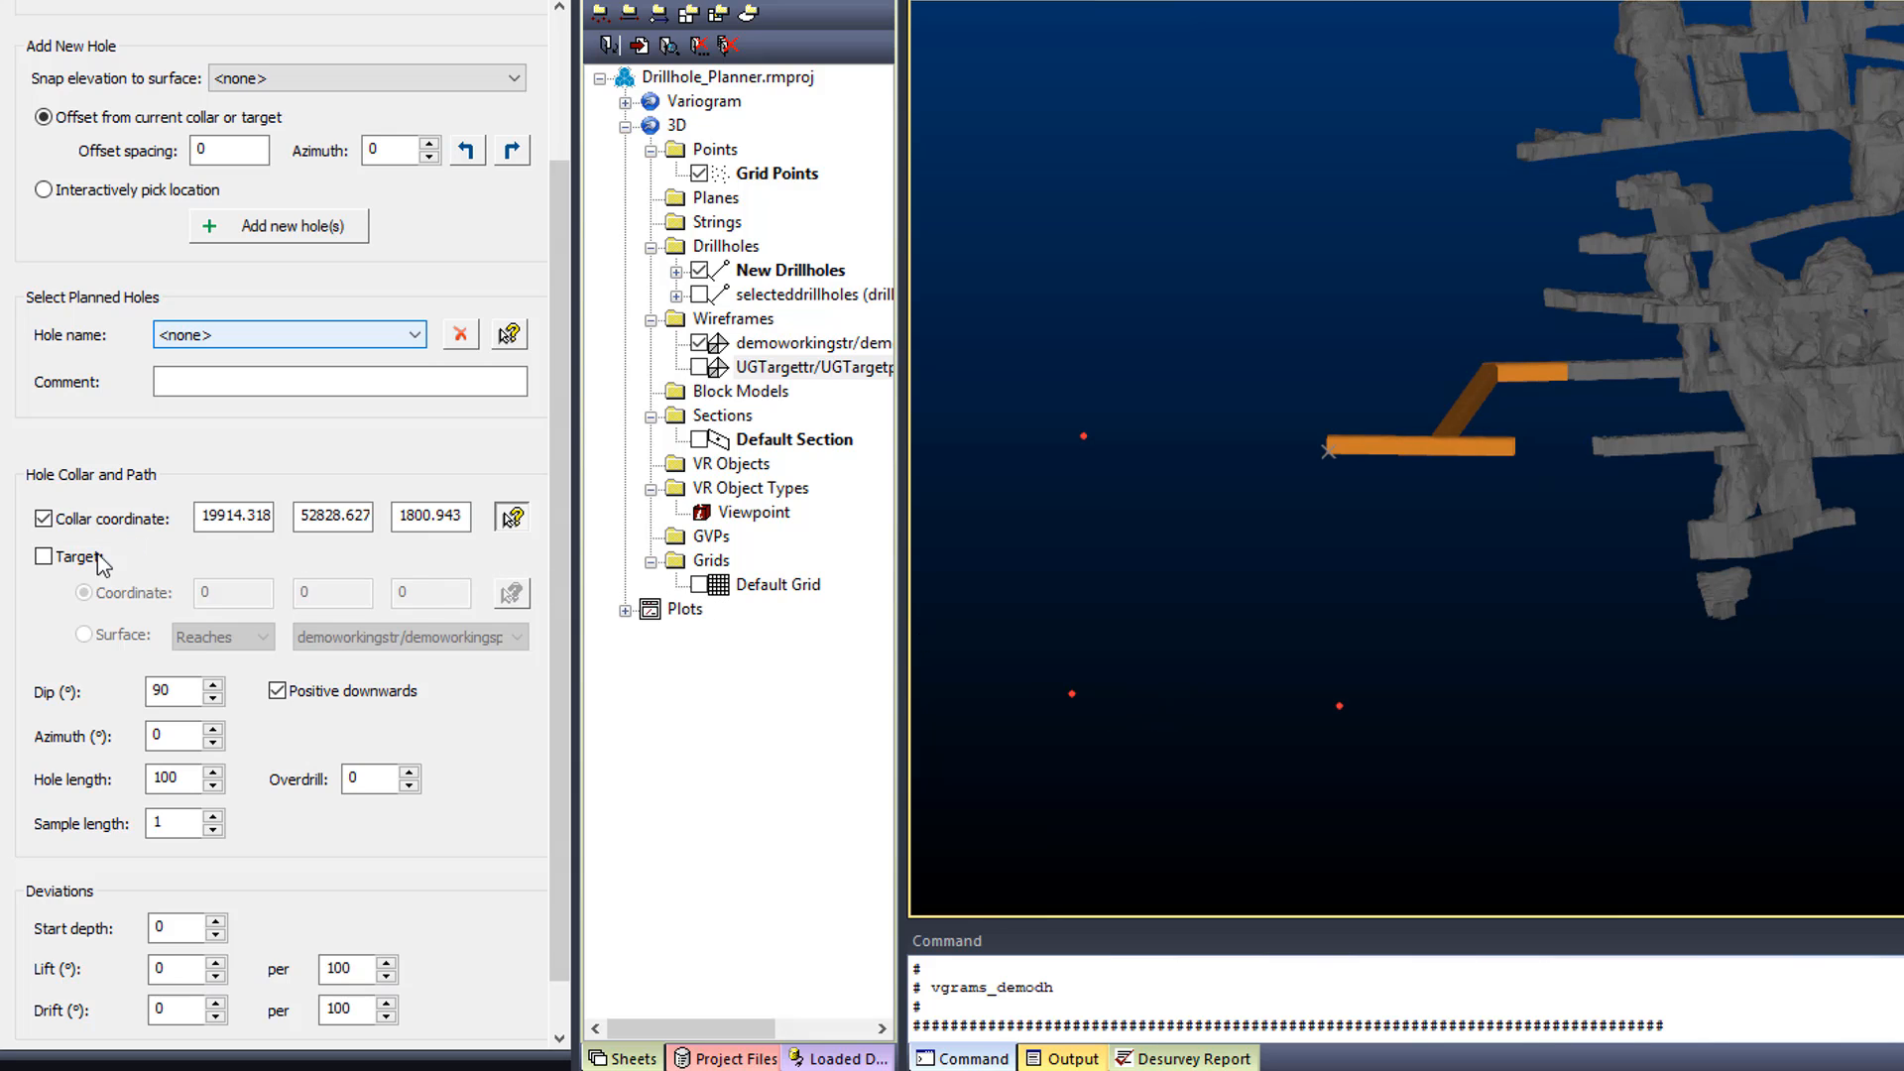
pyautogui.click(44, 557)
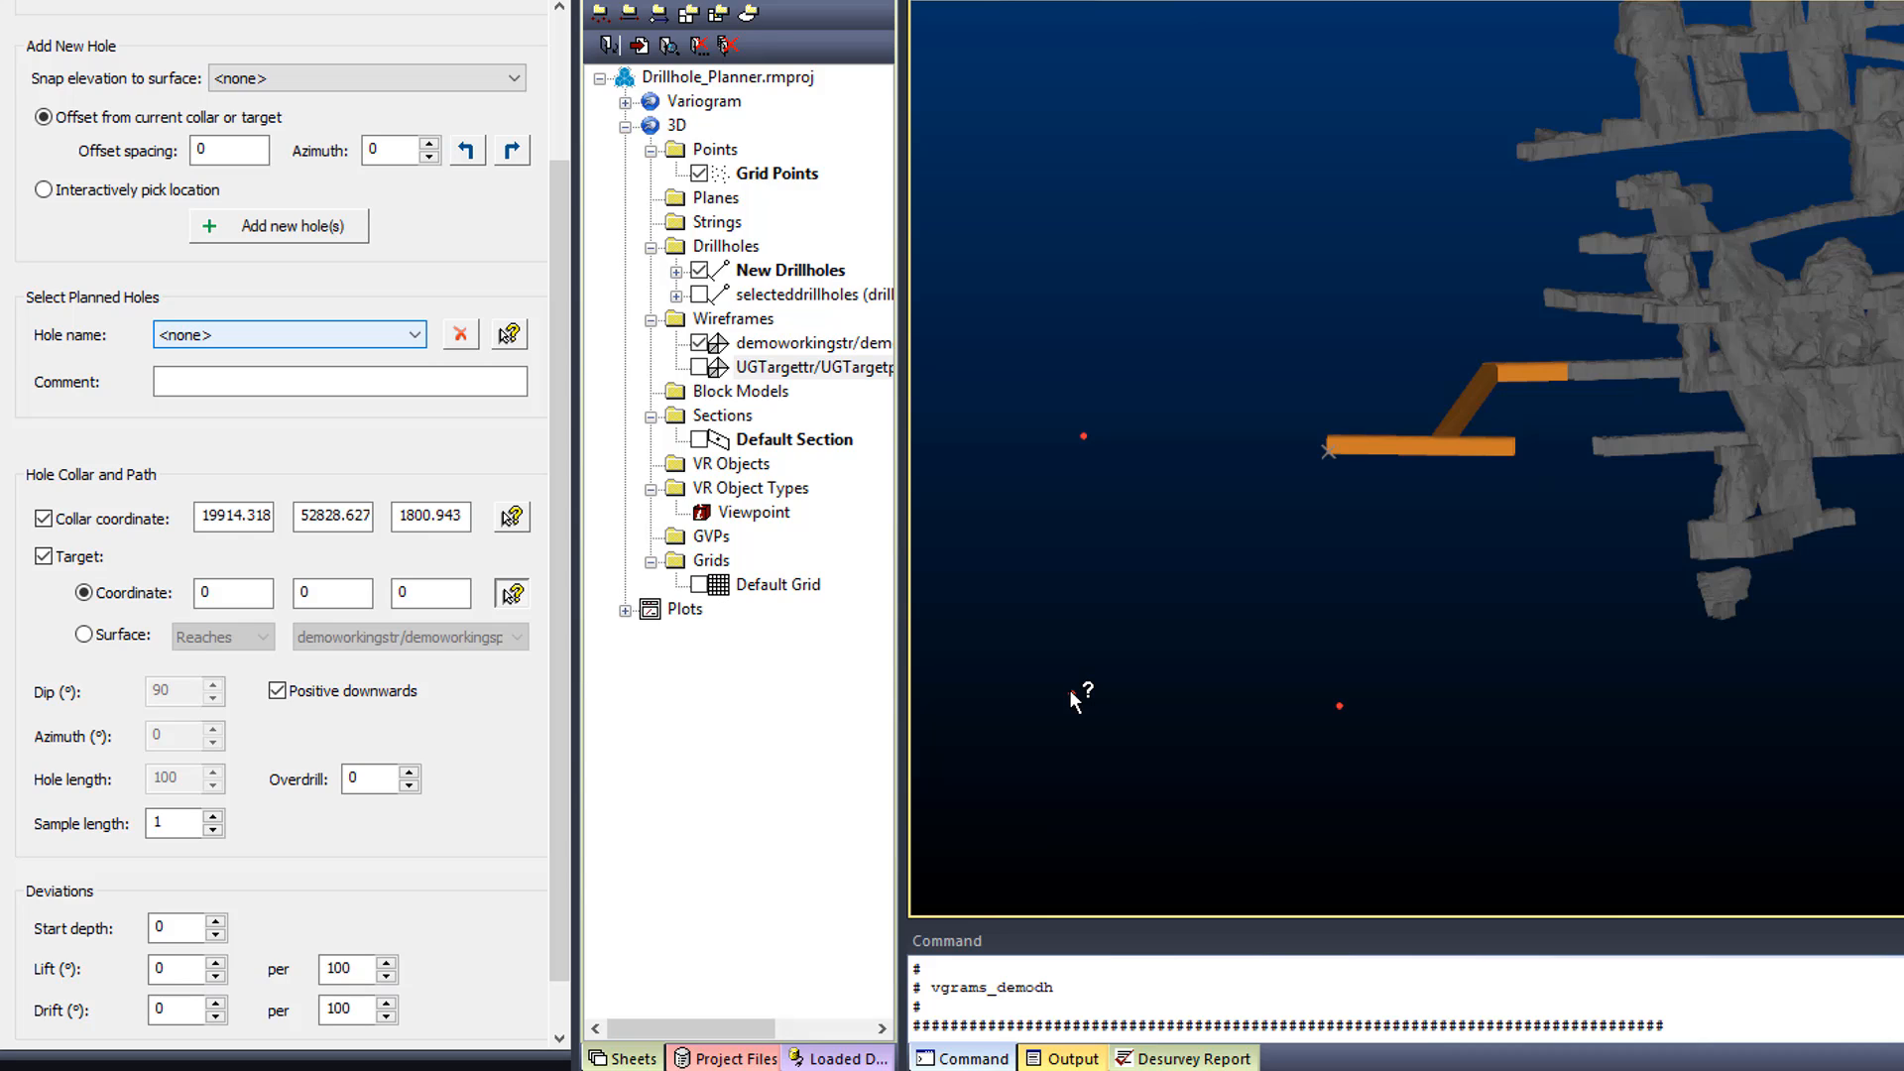
pyautogui.click(1084, 710)
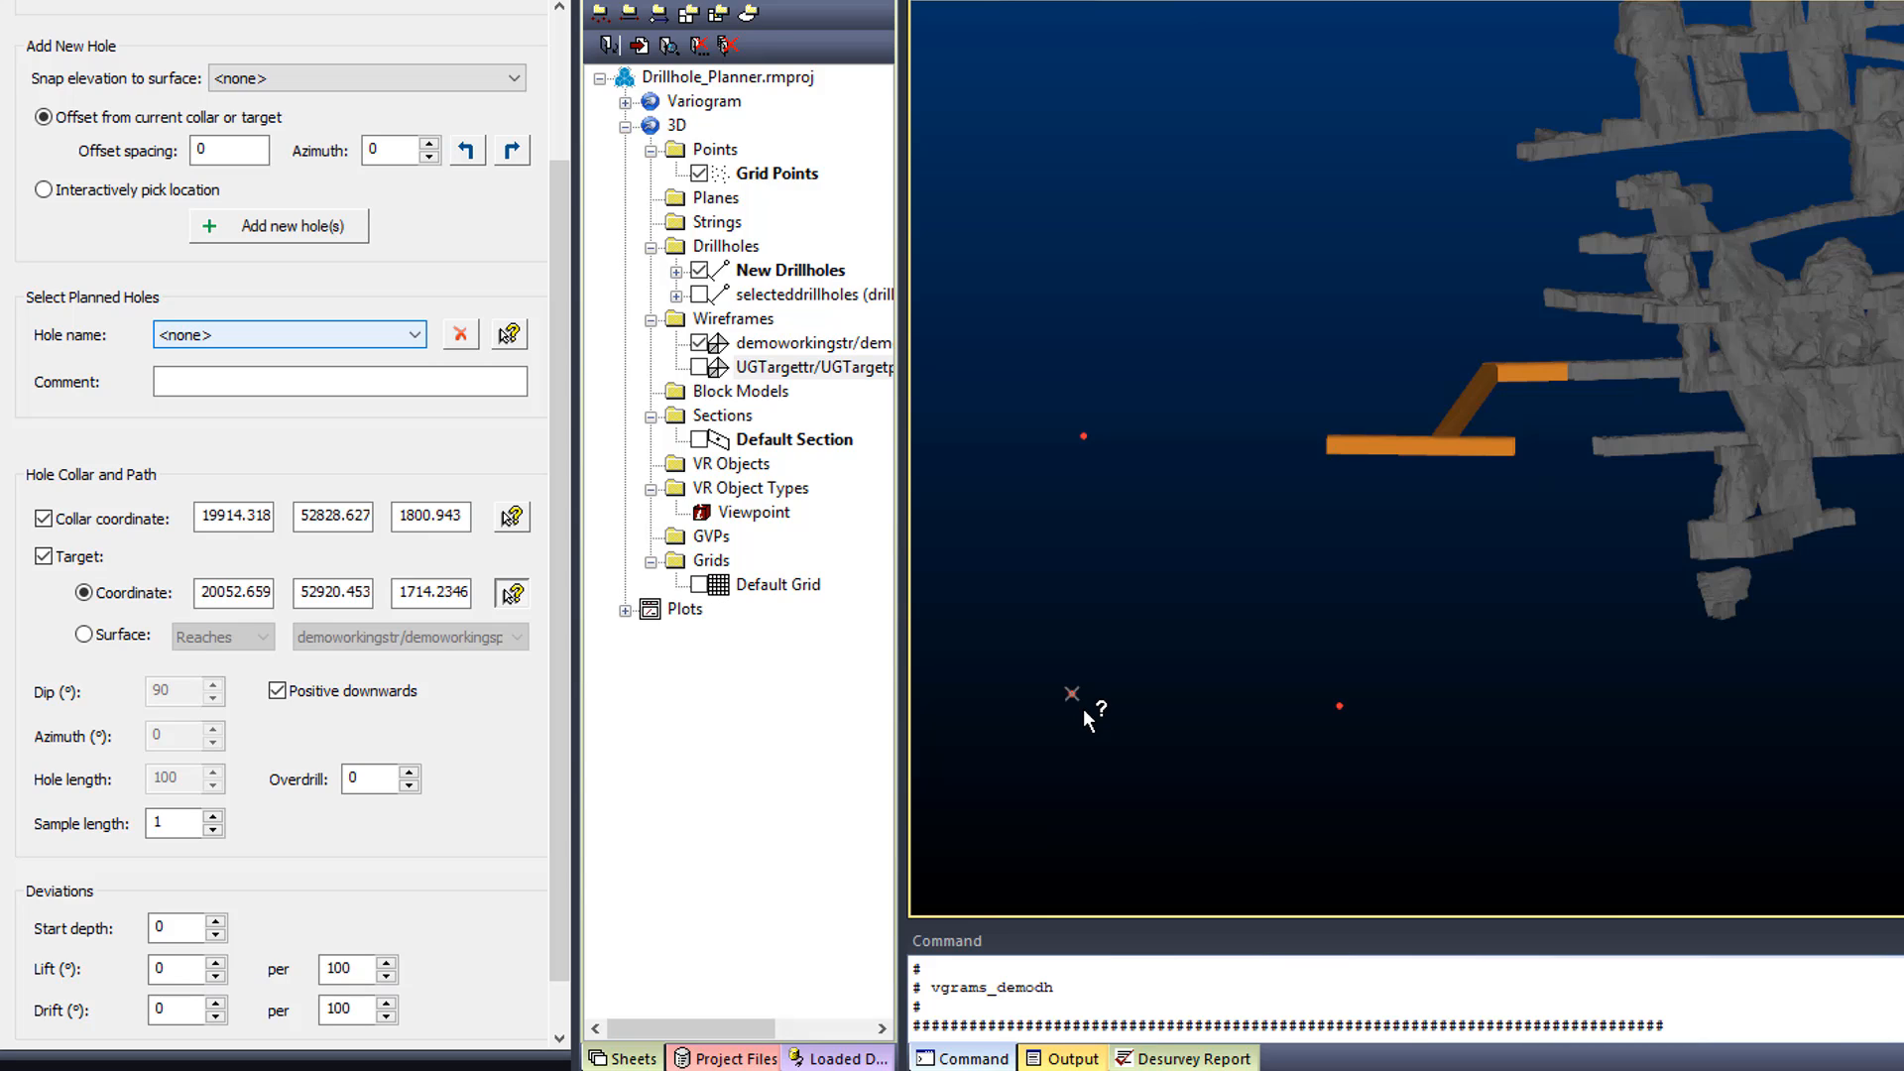
pyautogui.click(283, 228)
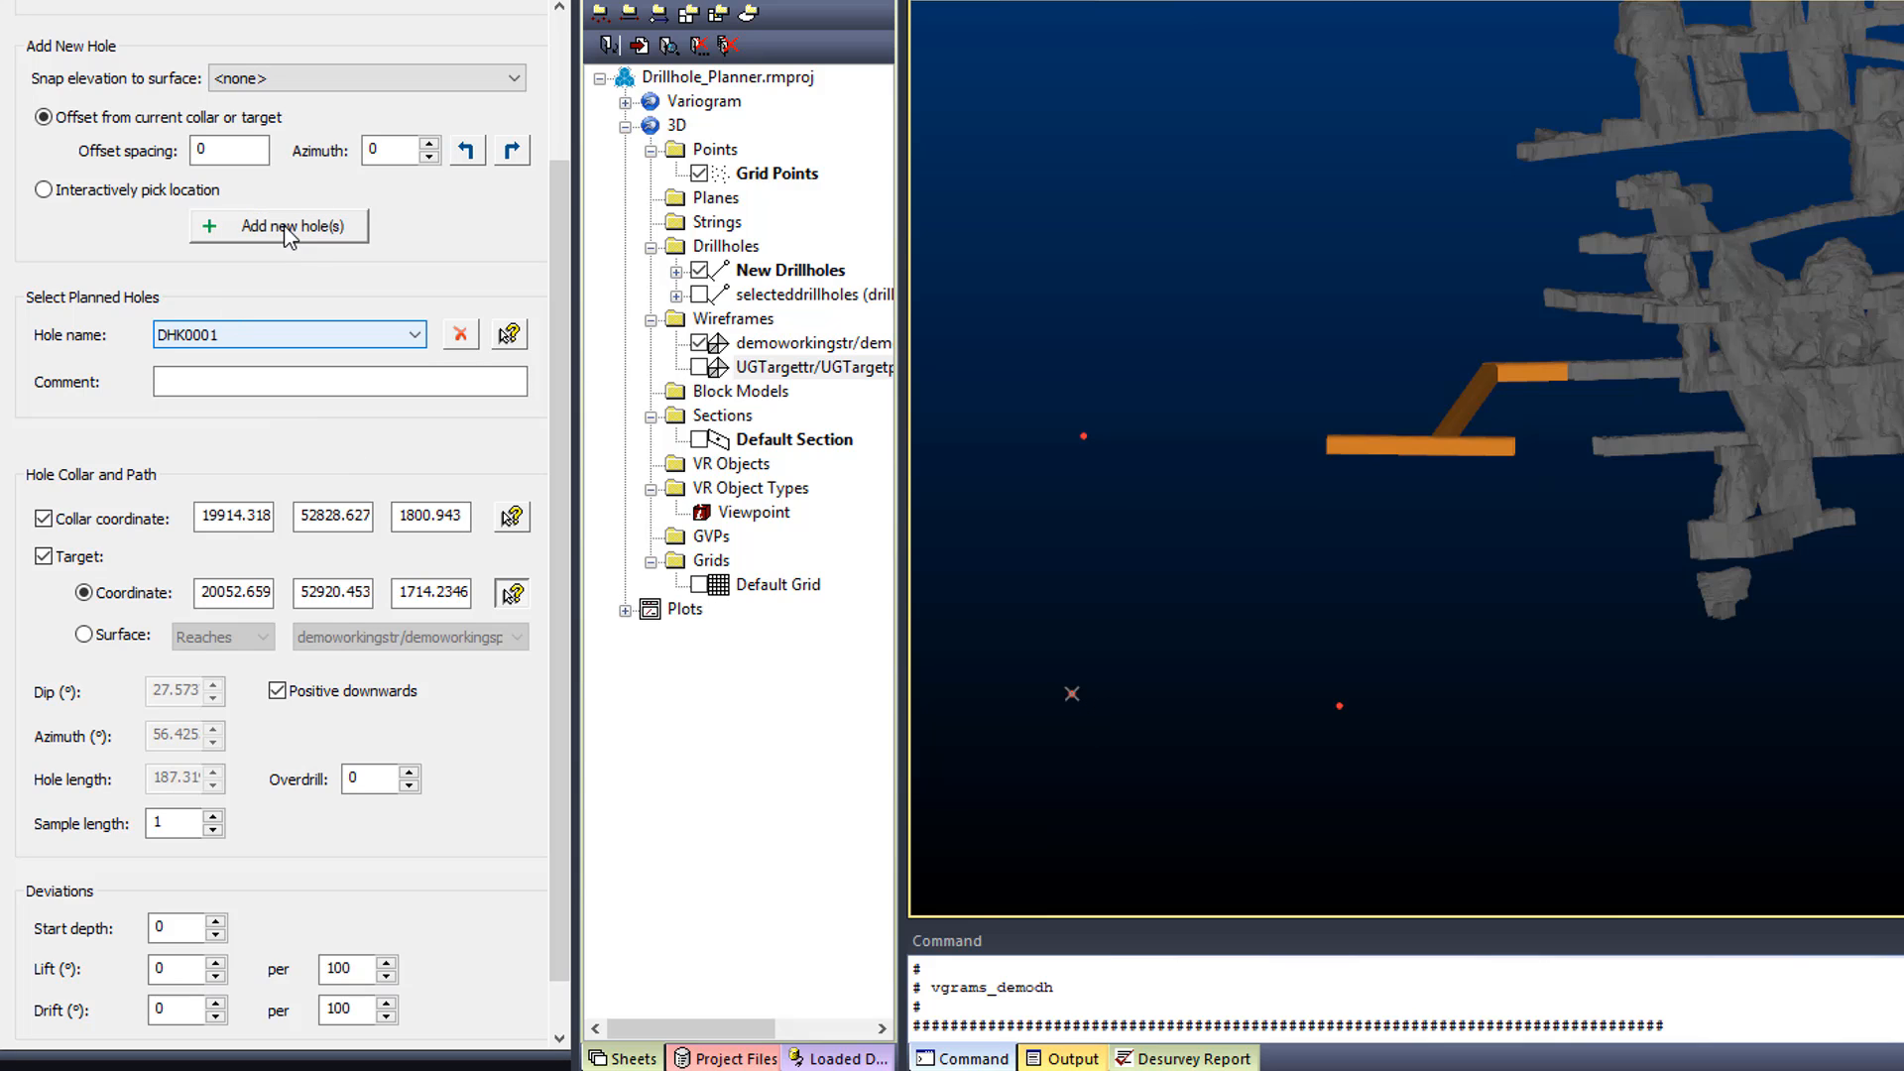
pyautogui.keyDown('ctrl'); pyautogui.click(1079, 693); pyautogui.keyUp('ctrl')
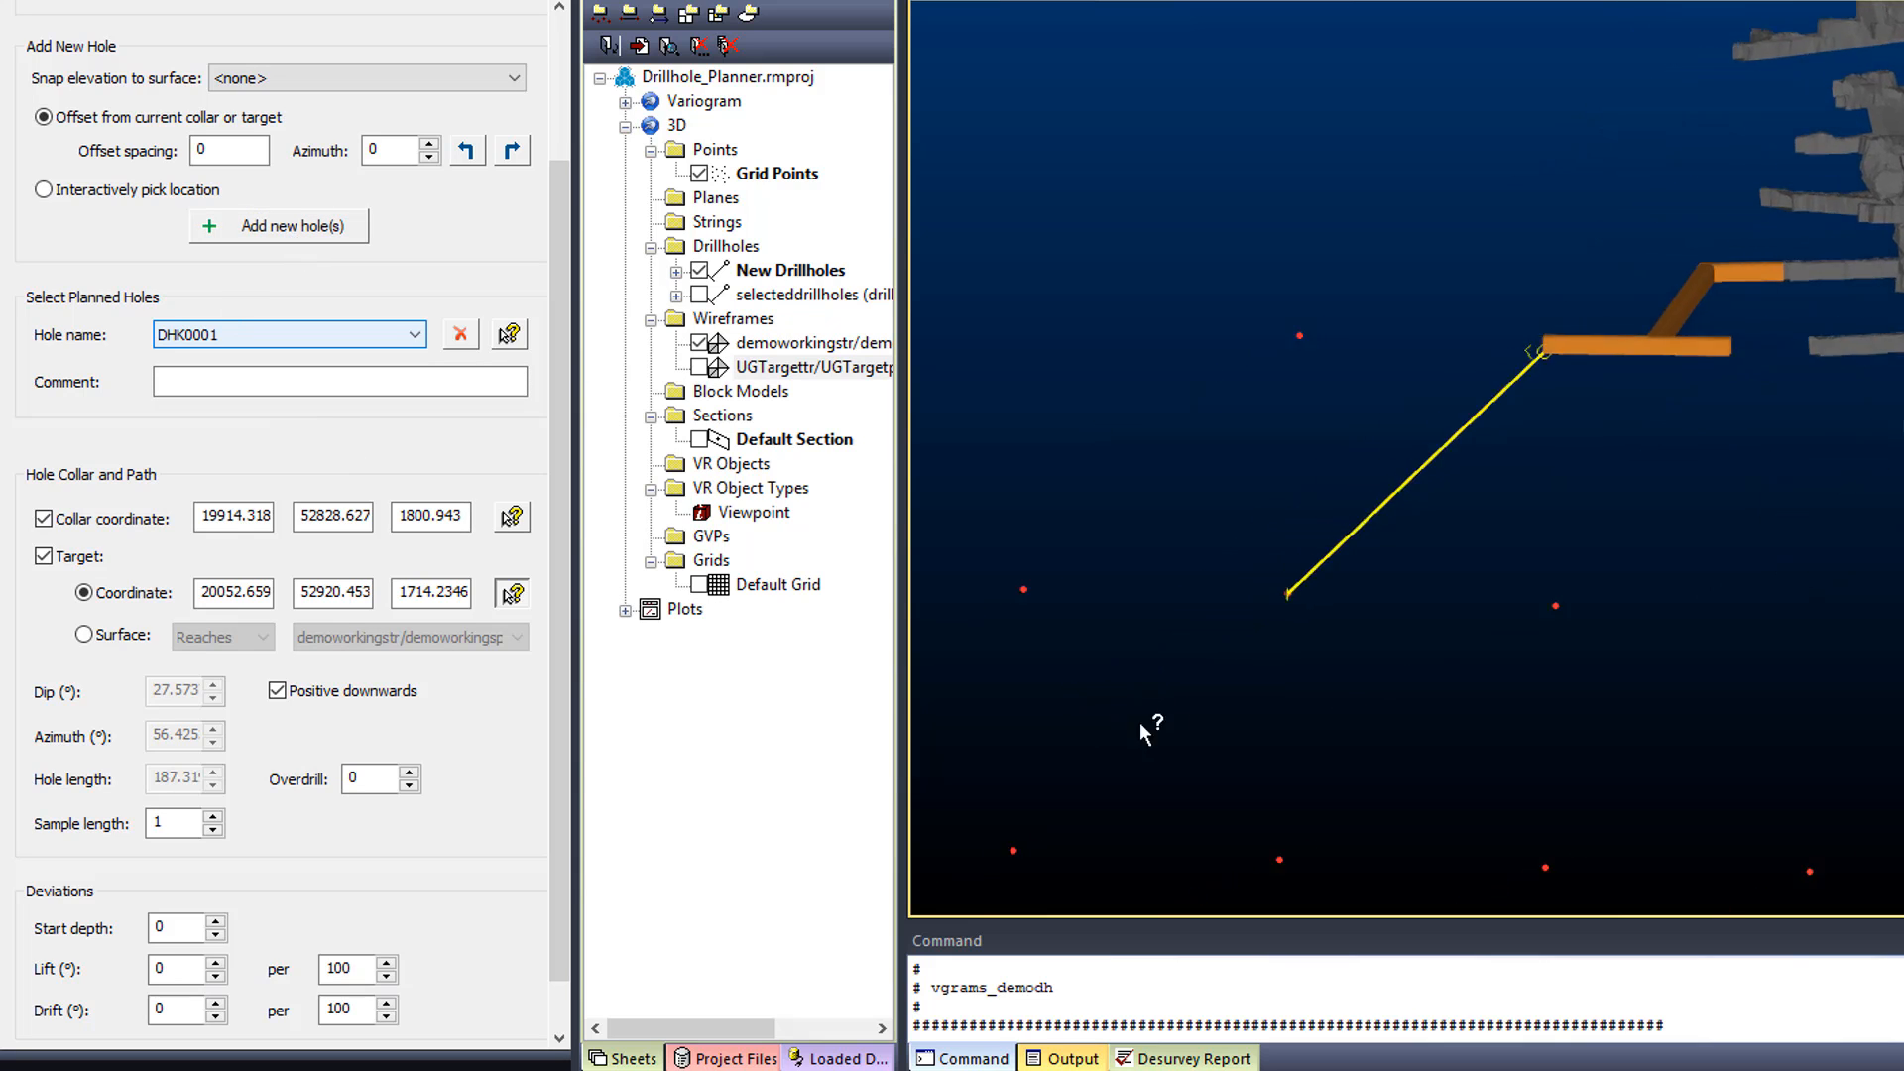
# Step: Set the first hole's overdrill to 20, showing the UGTarget wireframe to check its penetration and hiding it again
pyautogui.keyDown('shift'); pyautogui.moveTo(1329, 588); pyautogui.dragTo(1619, 631); pyautogui.keyUp('shift')
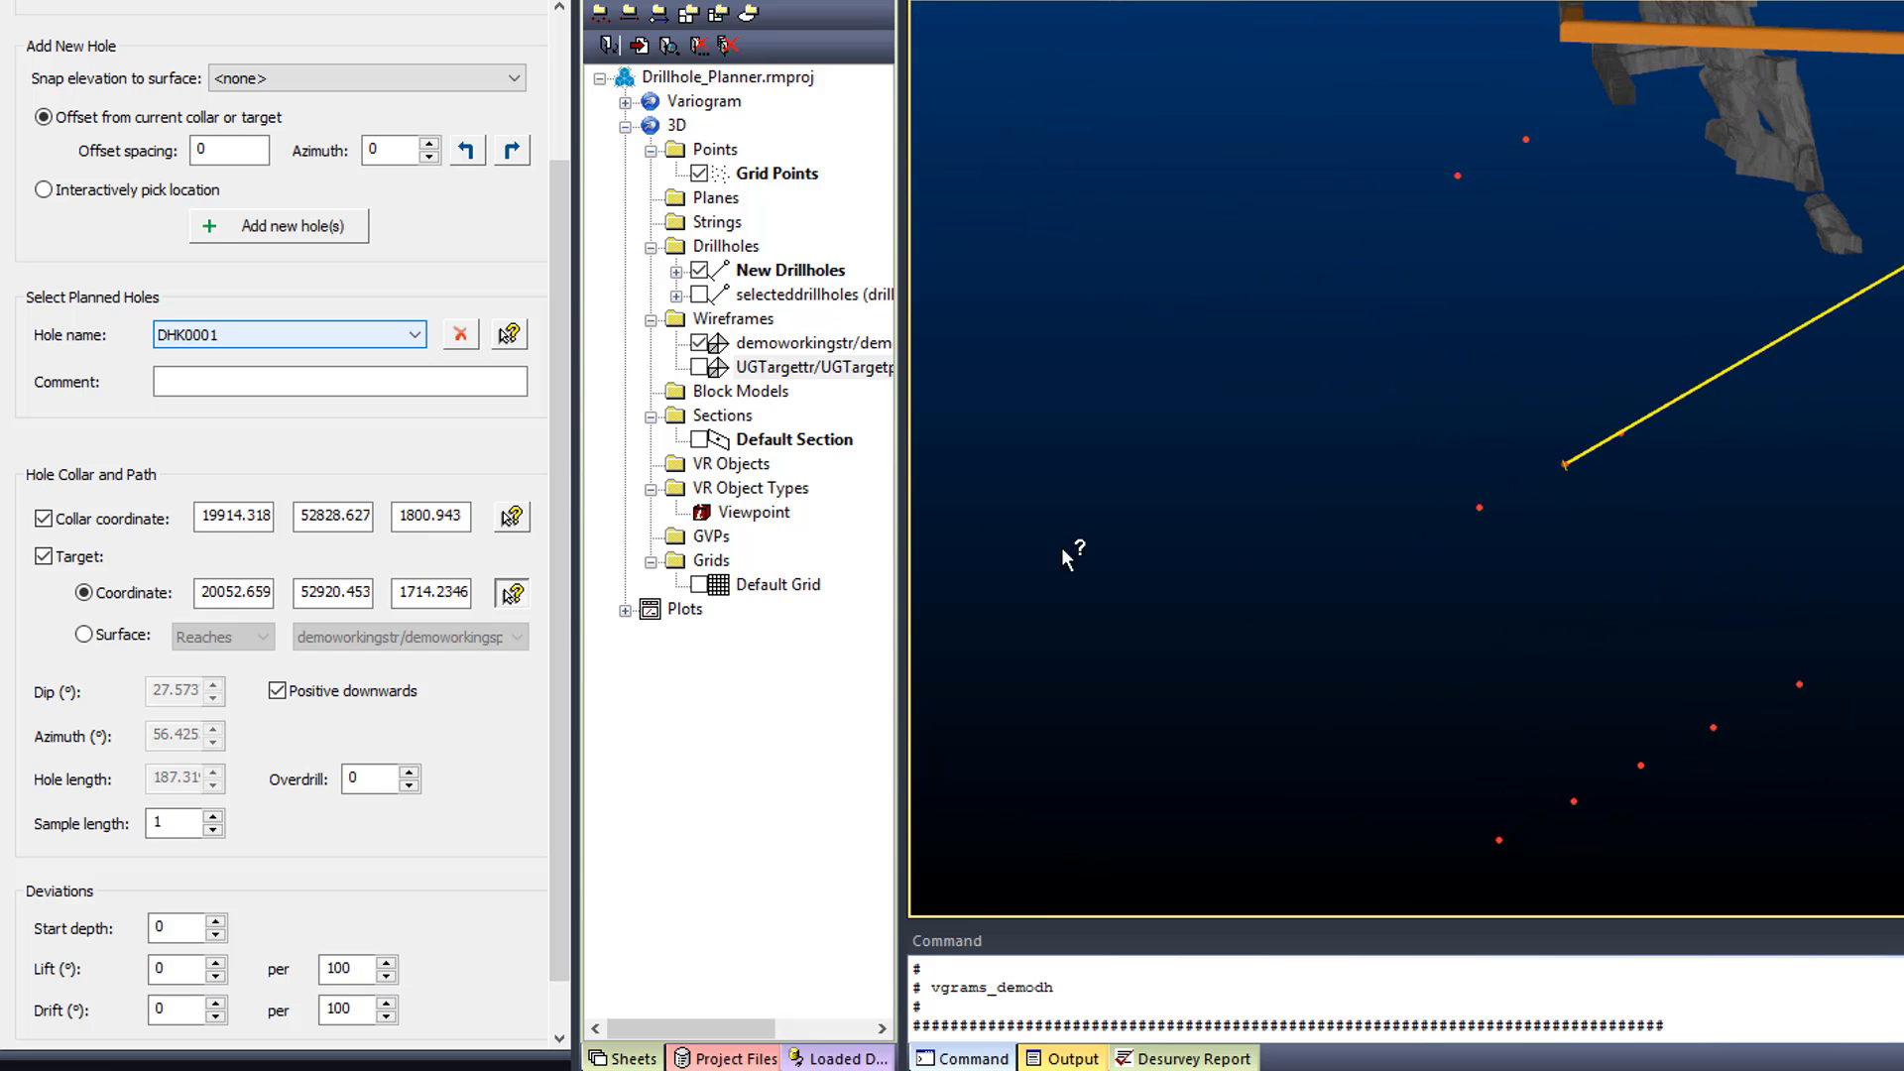
pyautogui.click(699, 367)
pyautogui.keyDown('shift'); pyautogui.moveTo(1438, 643); pyautogui.dragTo(1588, 621); pyautogui.keyUp('shift')
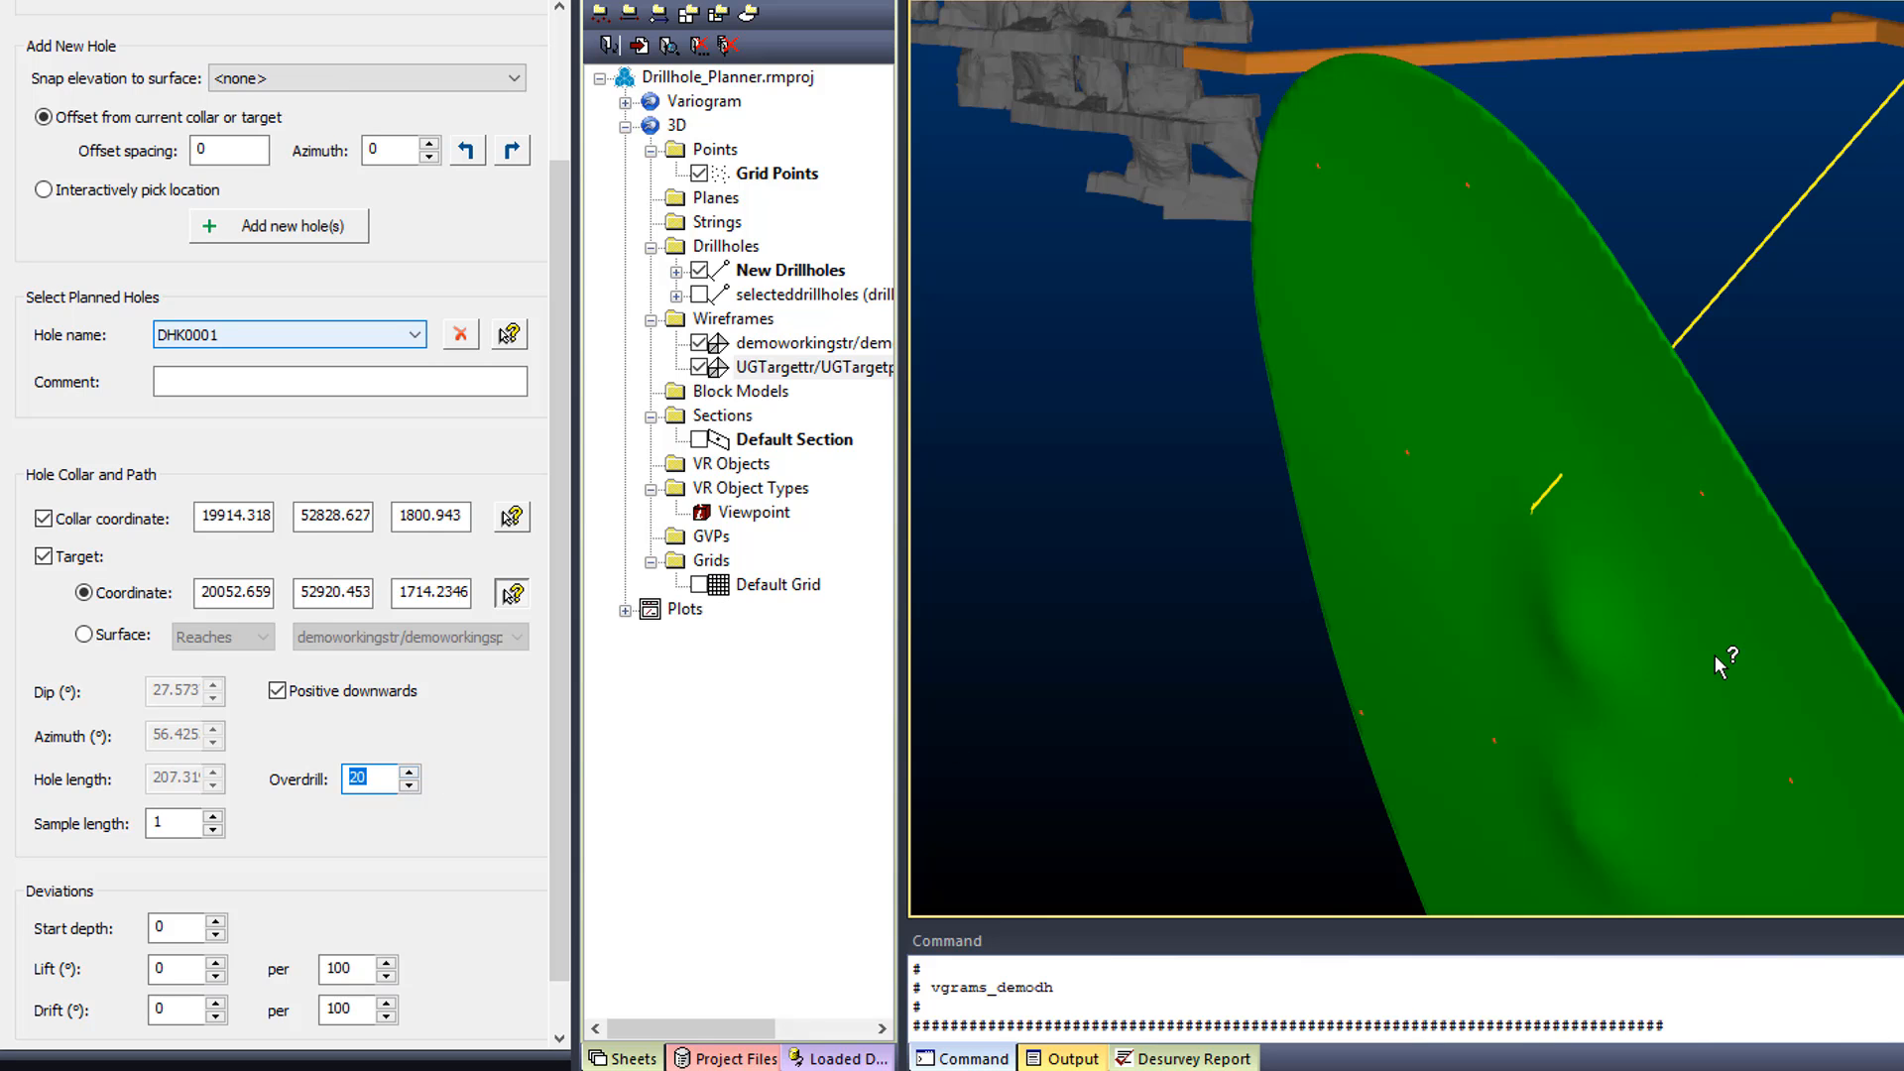
pyautogui.moveTo(1721, 665); pyautogui.dragTo(1389, 682)
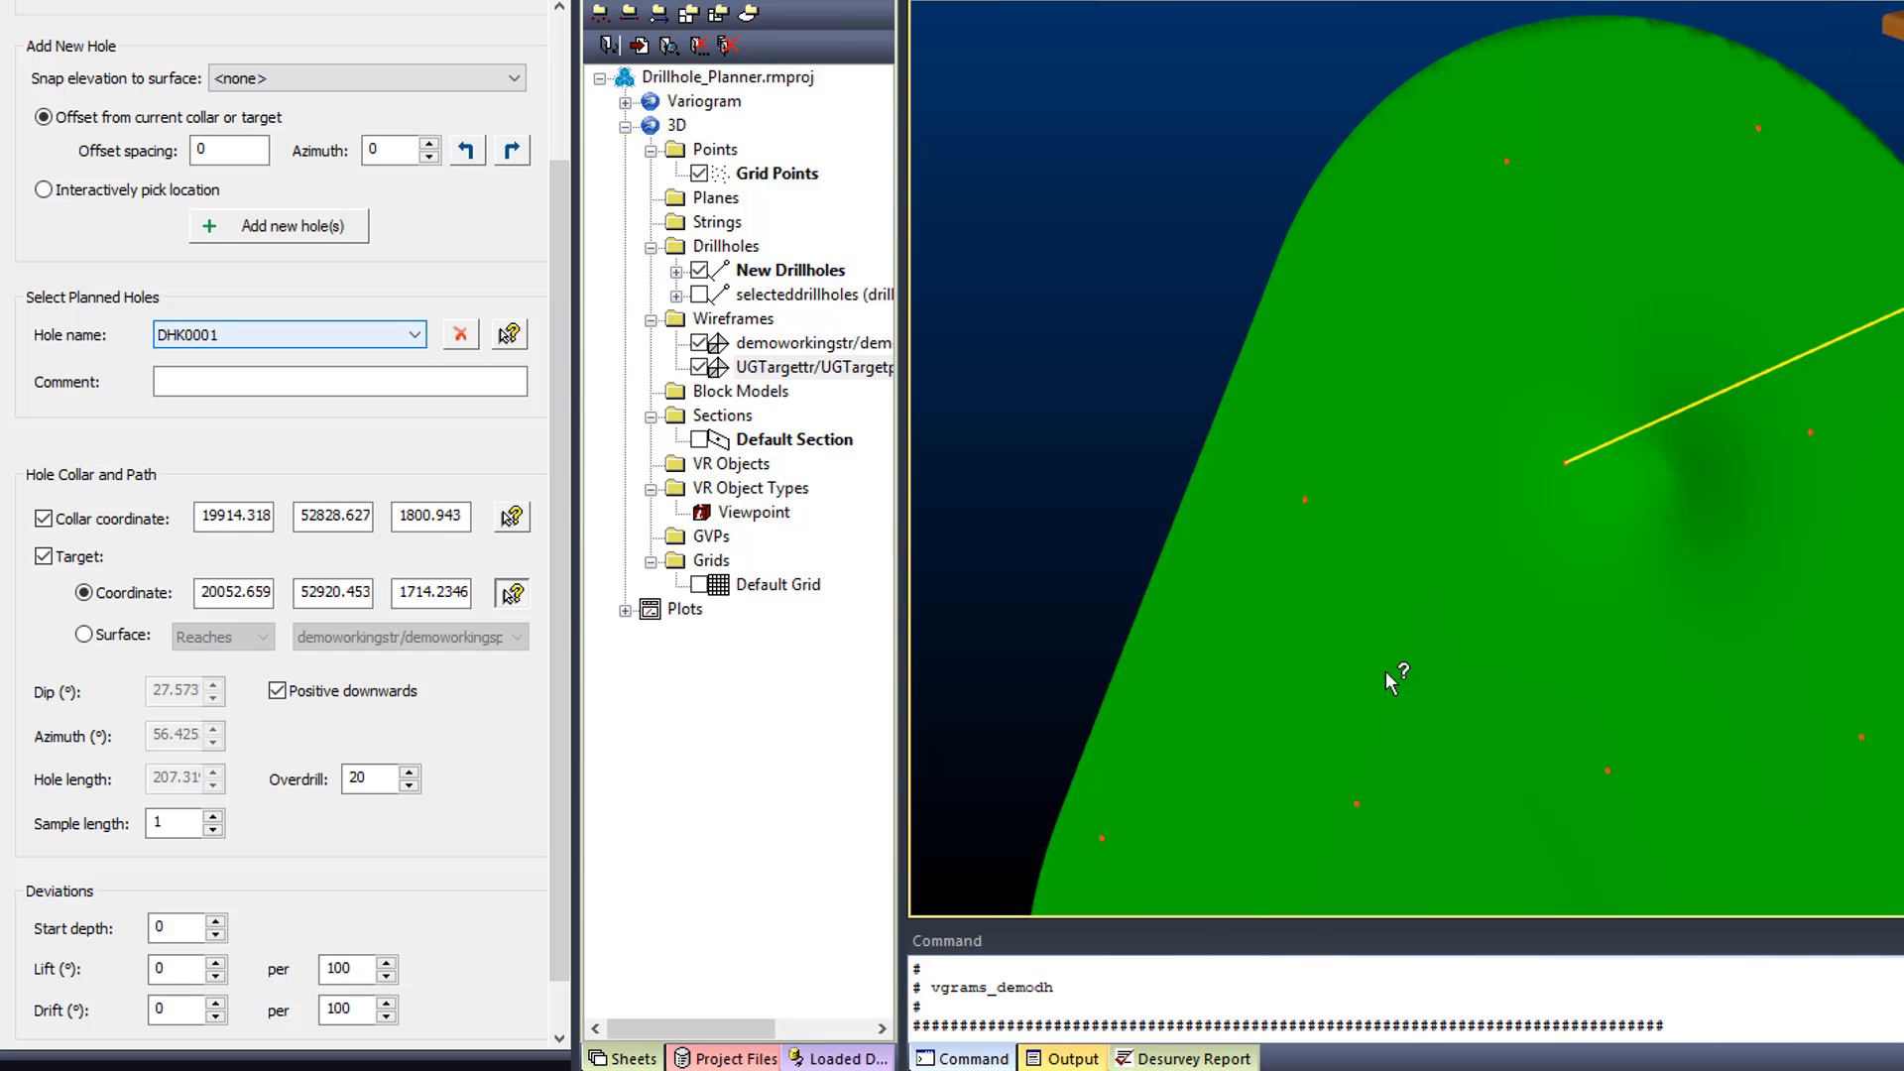
pyautogui.click(700, 368)
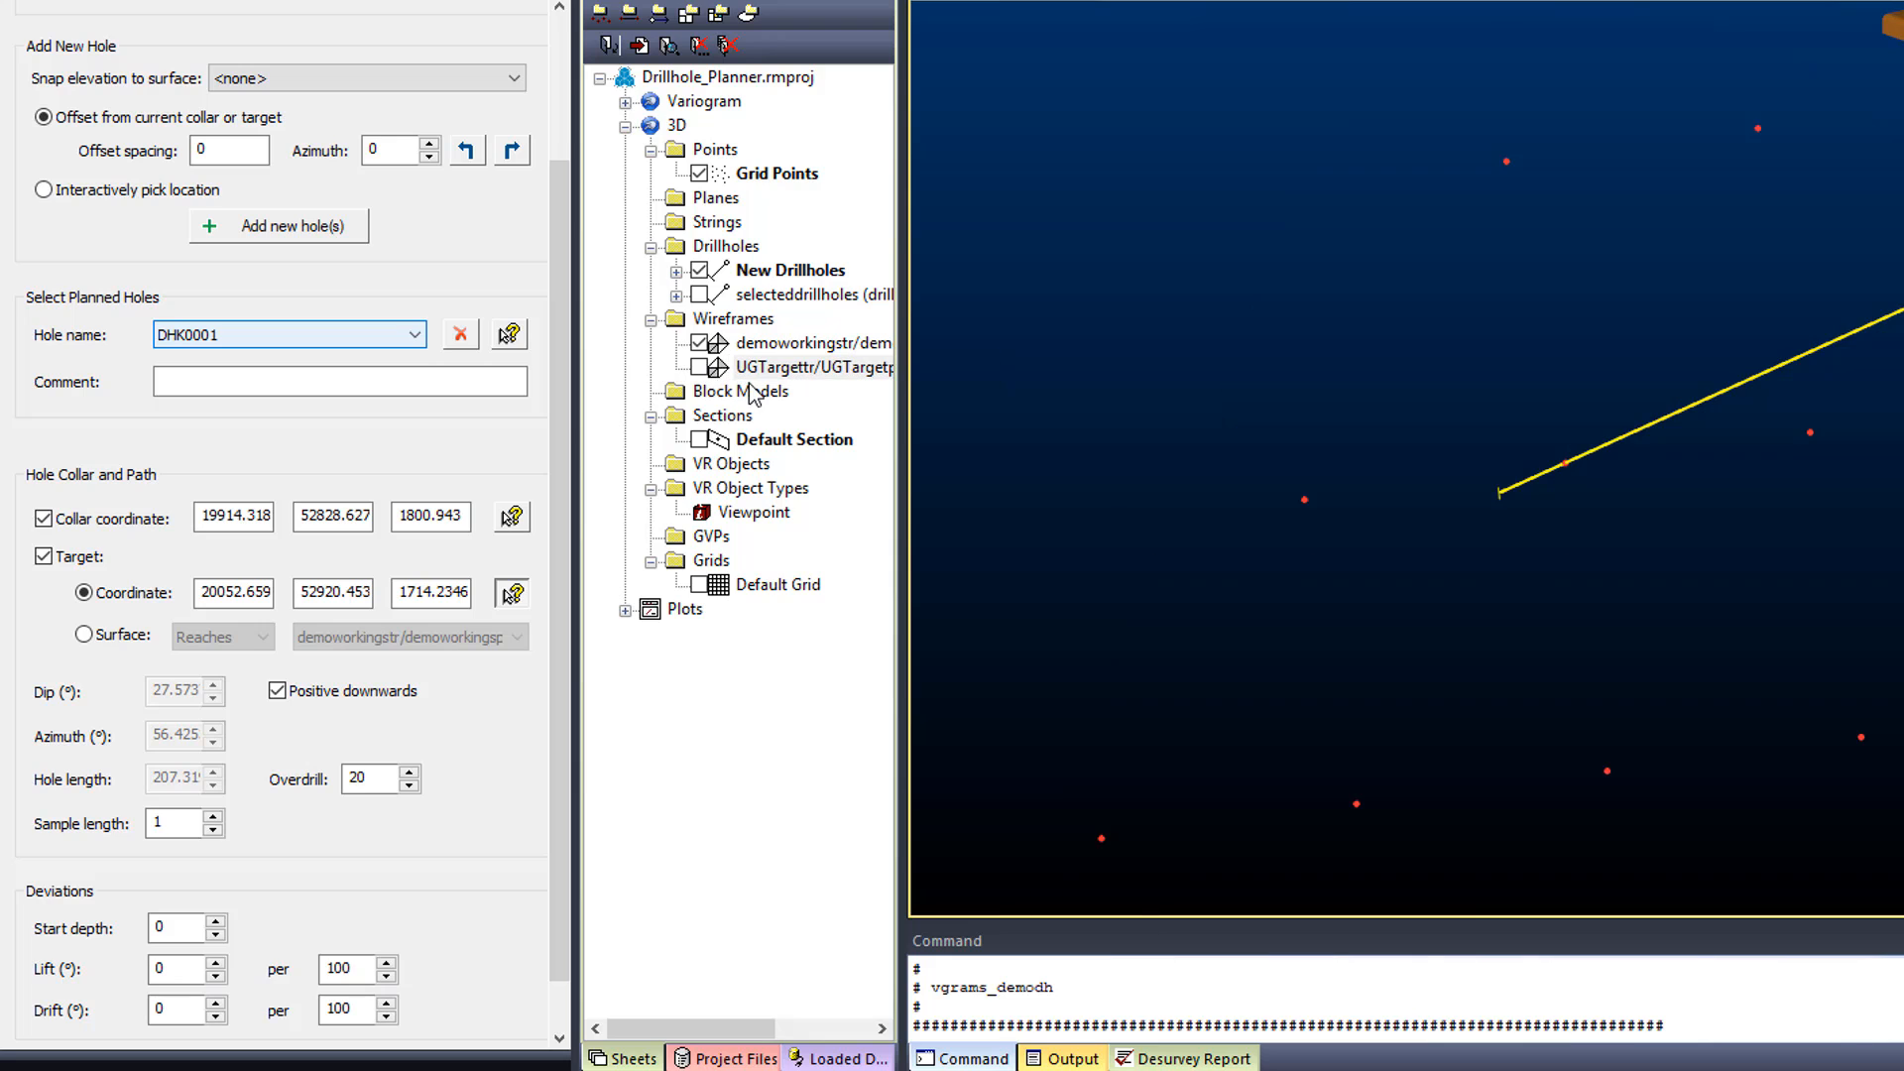
# Step: Add three more holes from the same collar, each targeting a different neighbouring grid point
pyautogui.click(301, 224)
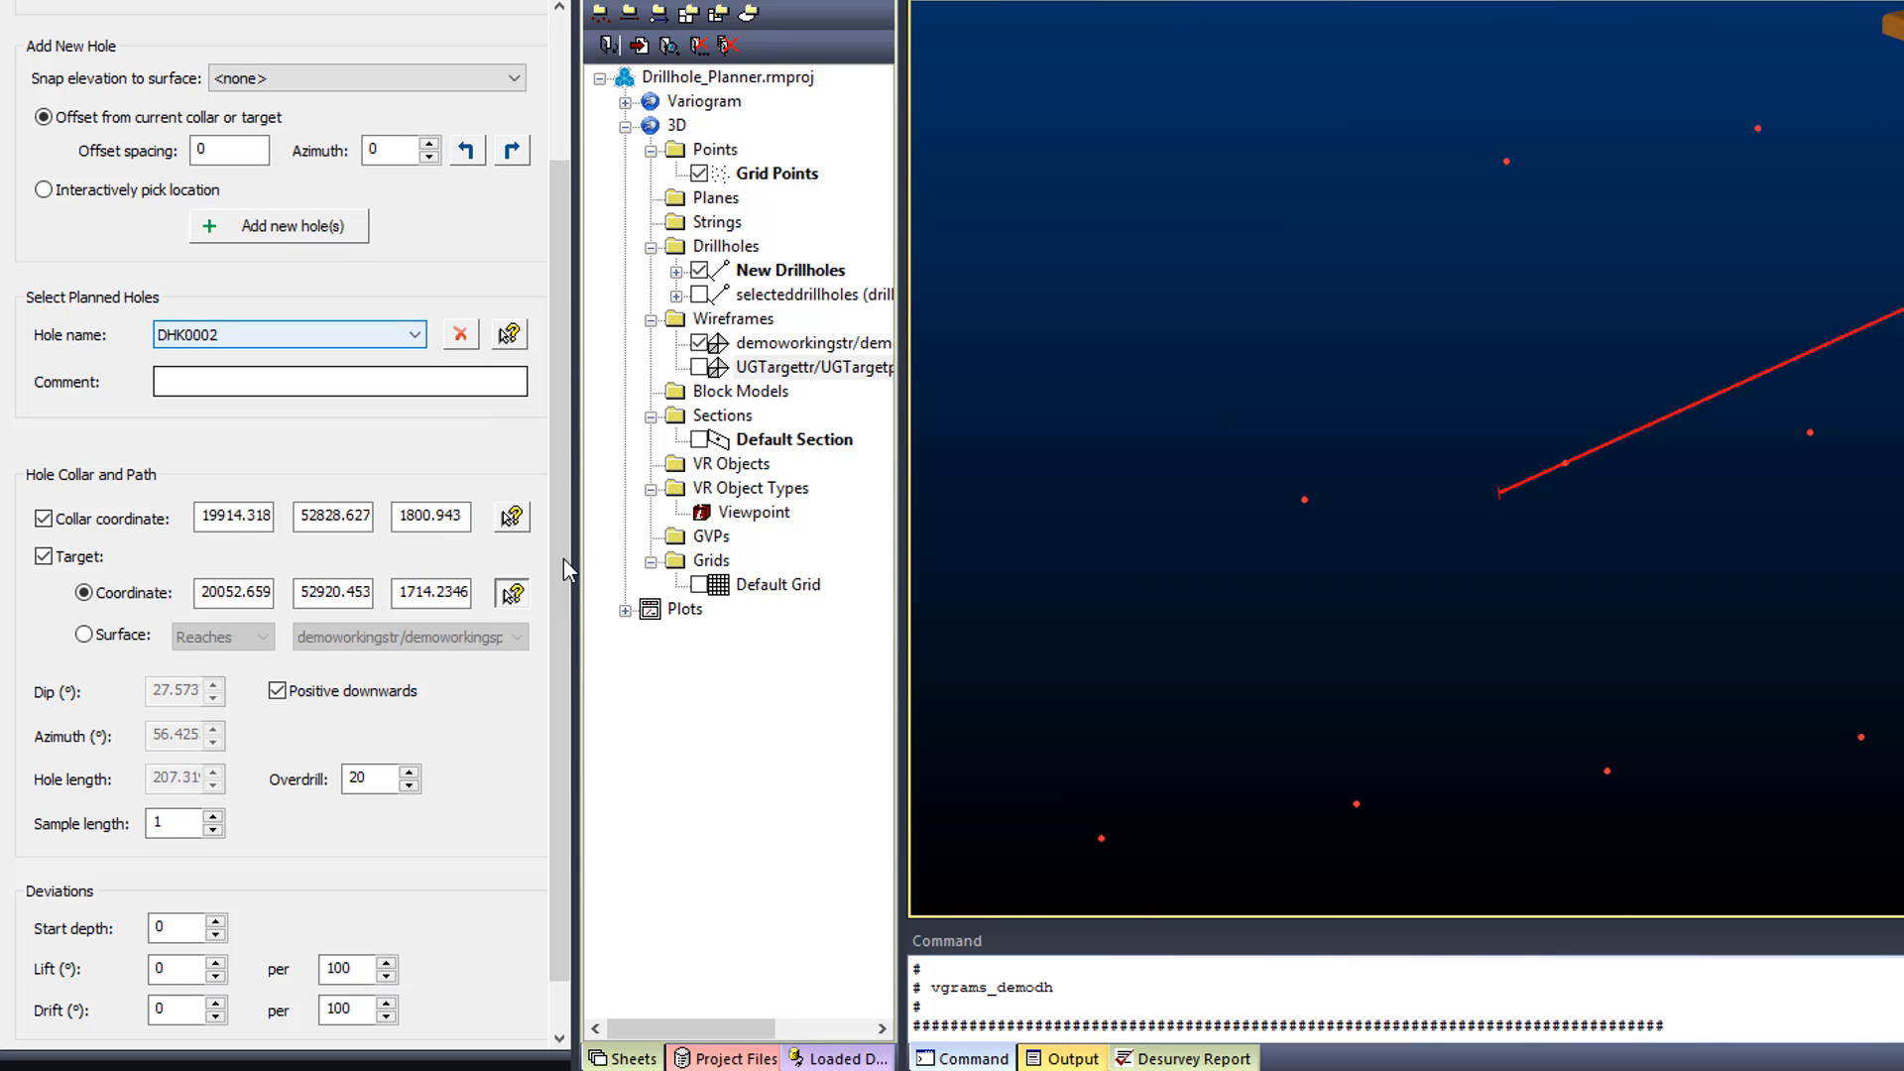
pyautogui.click(1298, 503)
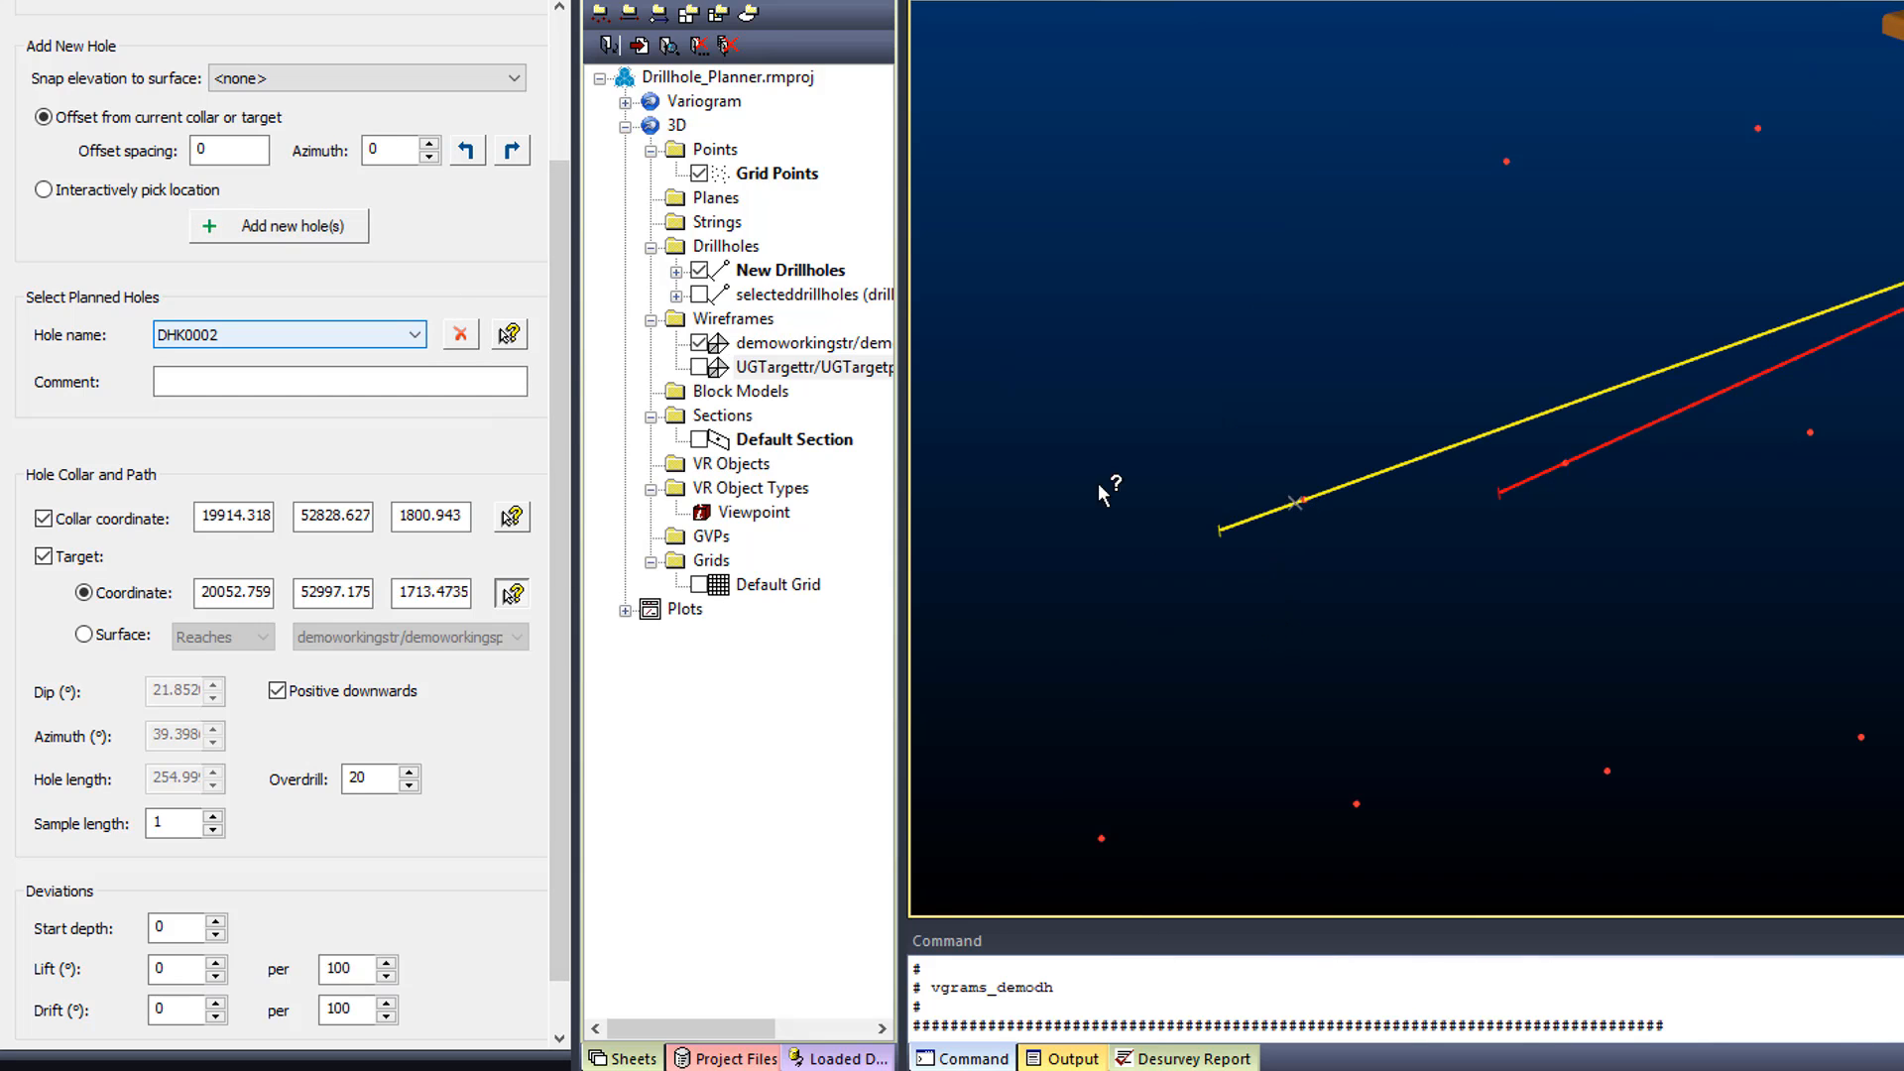
pyautogui.click(297, 234)
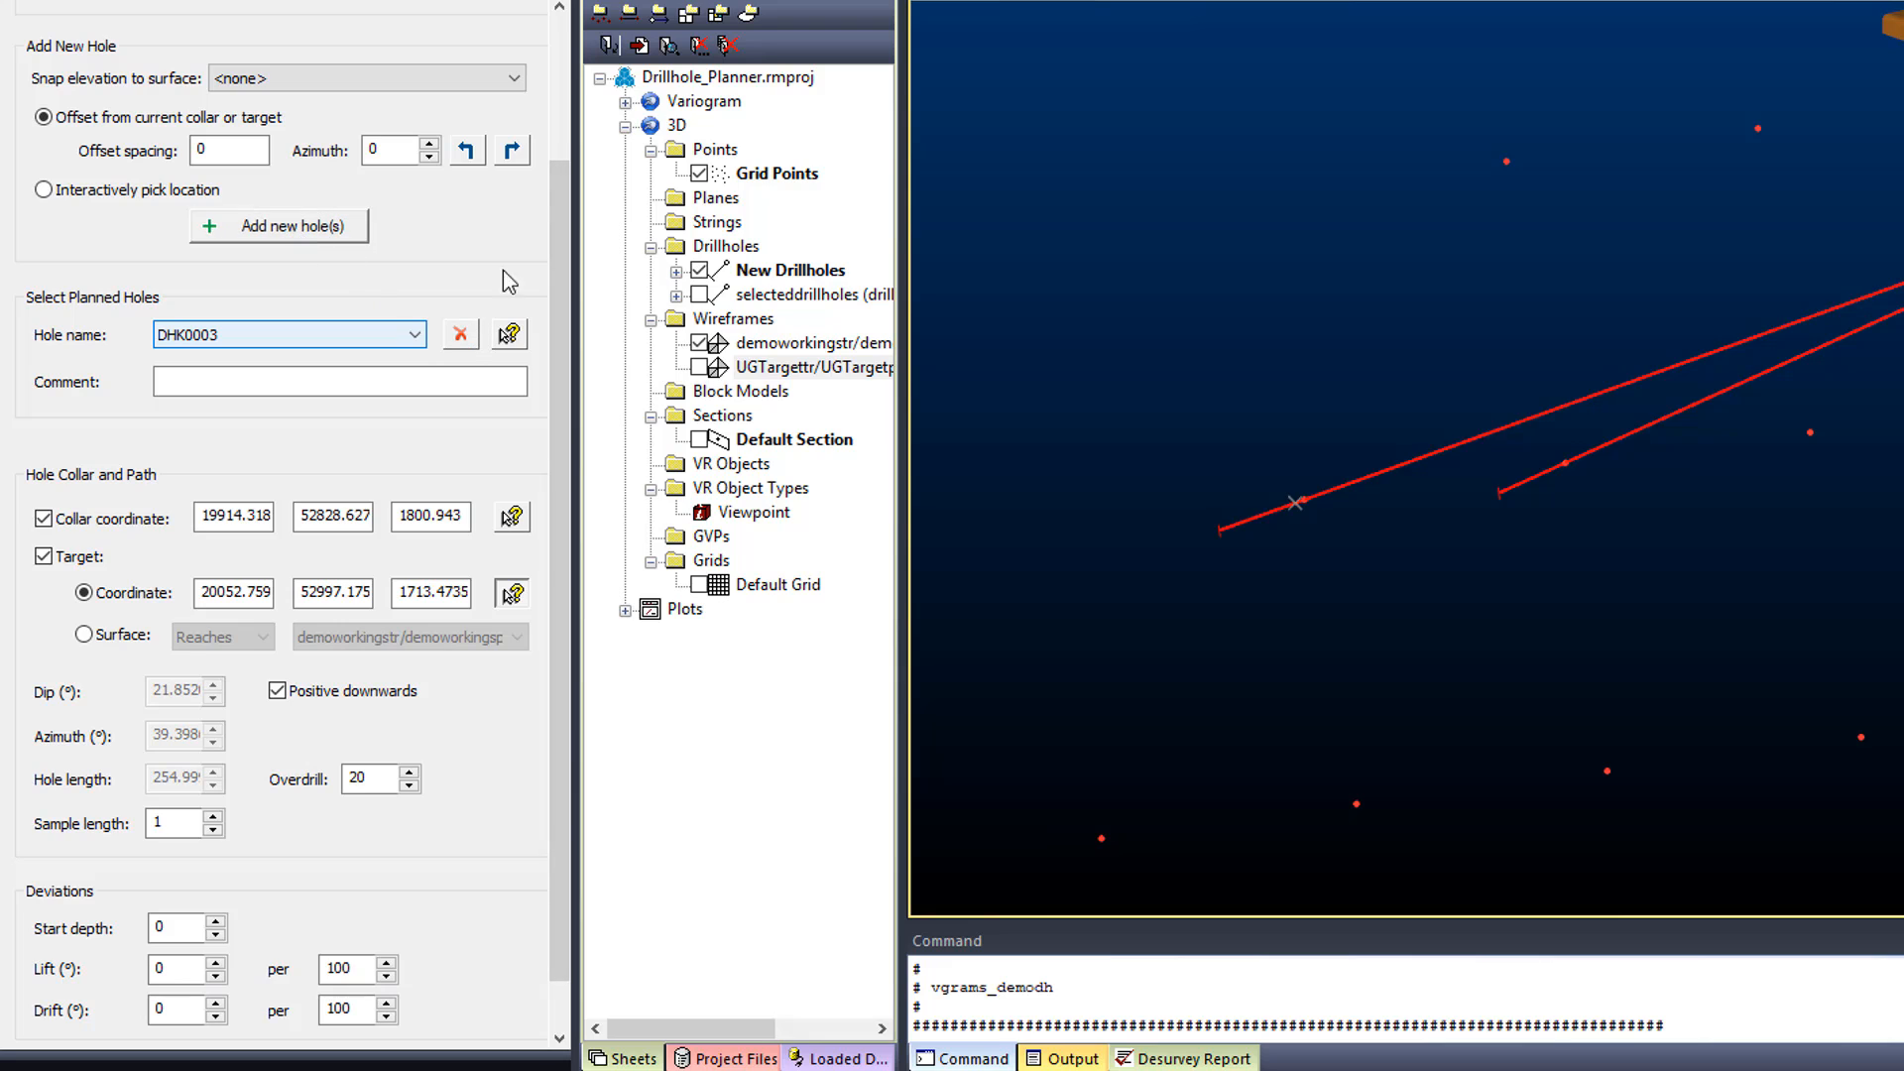
pyautogui.click(1810, 434)
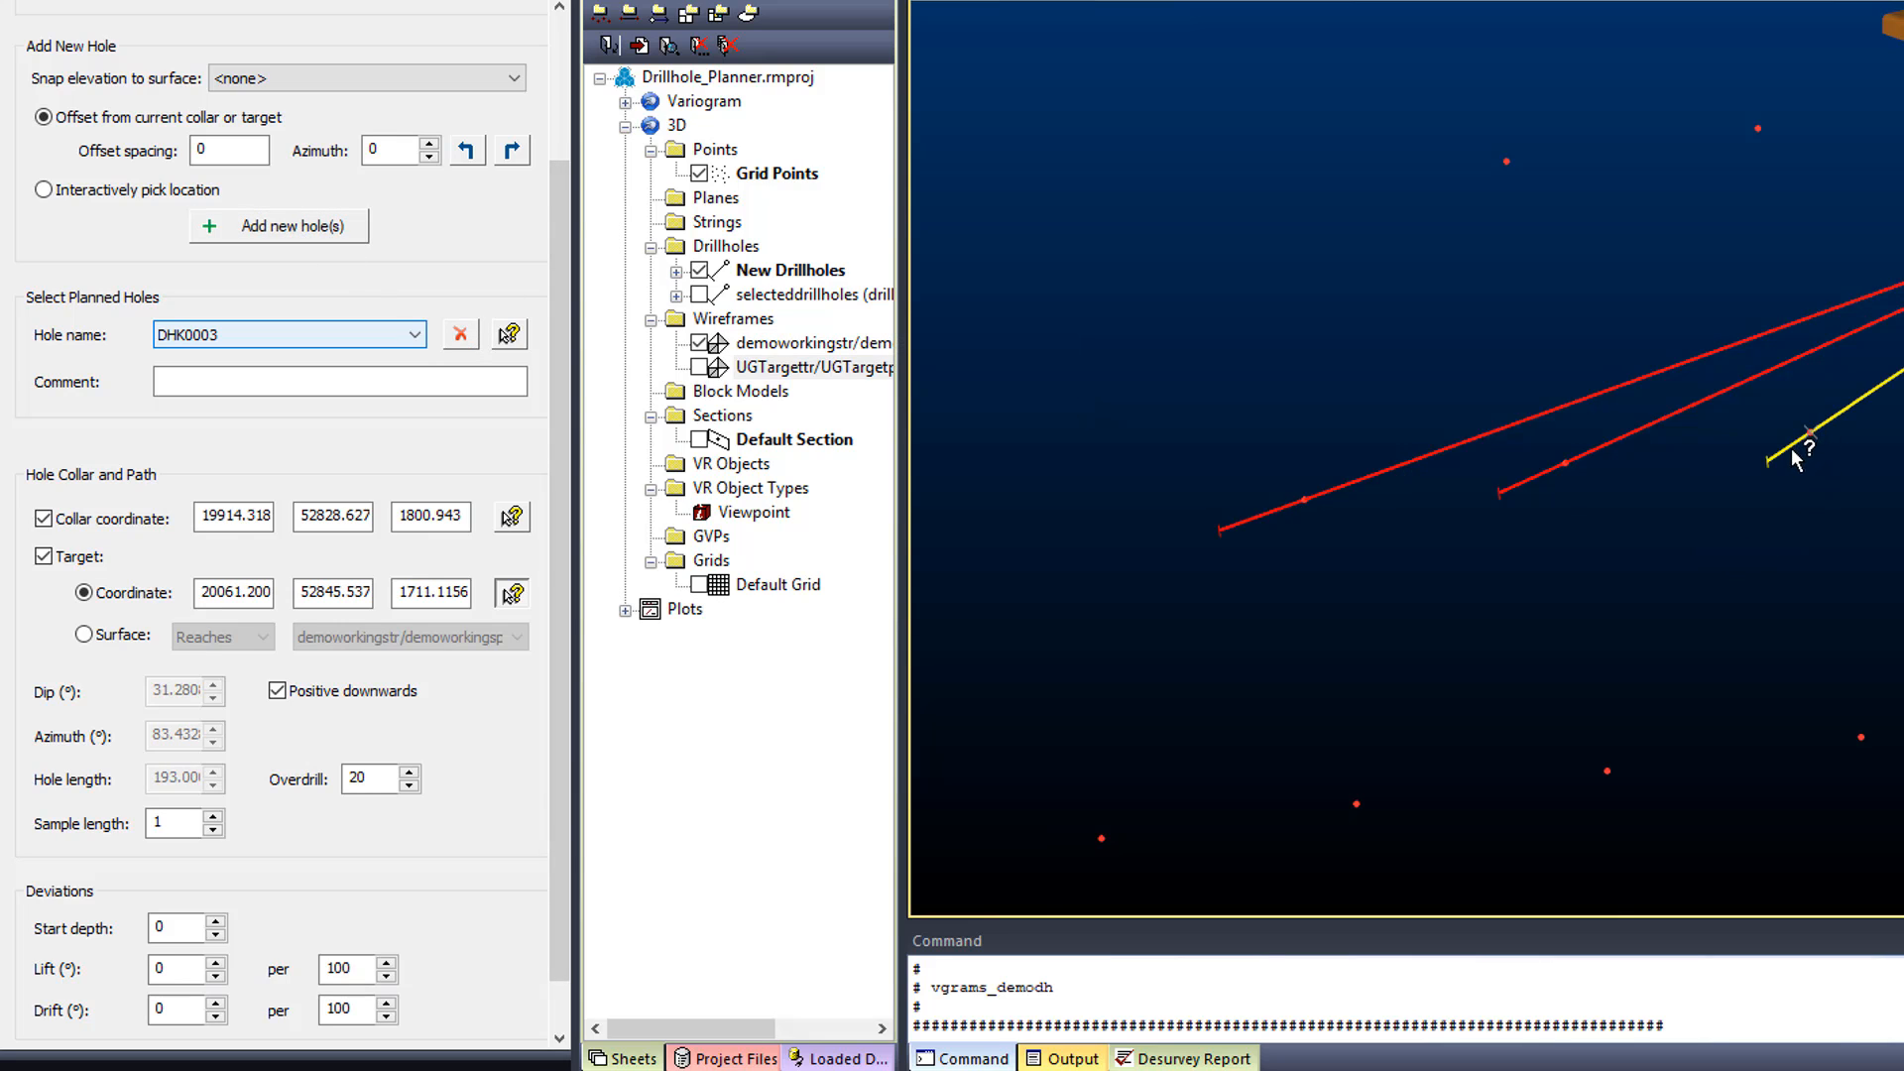
pyautogui.click(343, 232)
pyautogui.click(1509, 165)
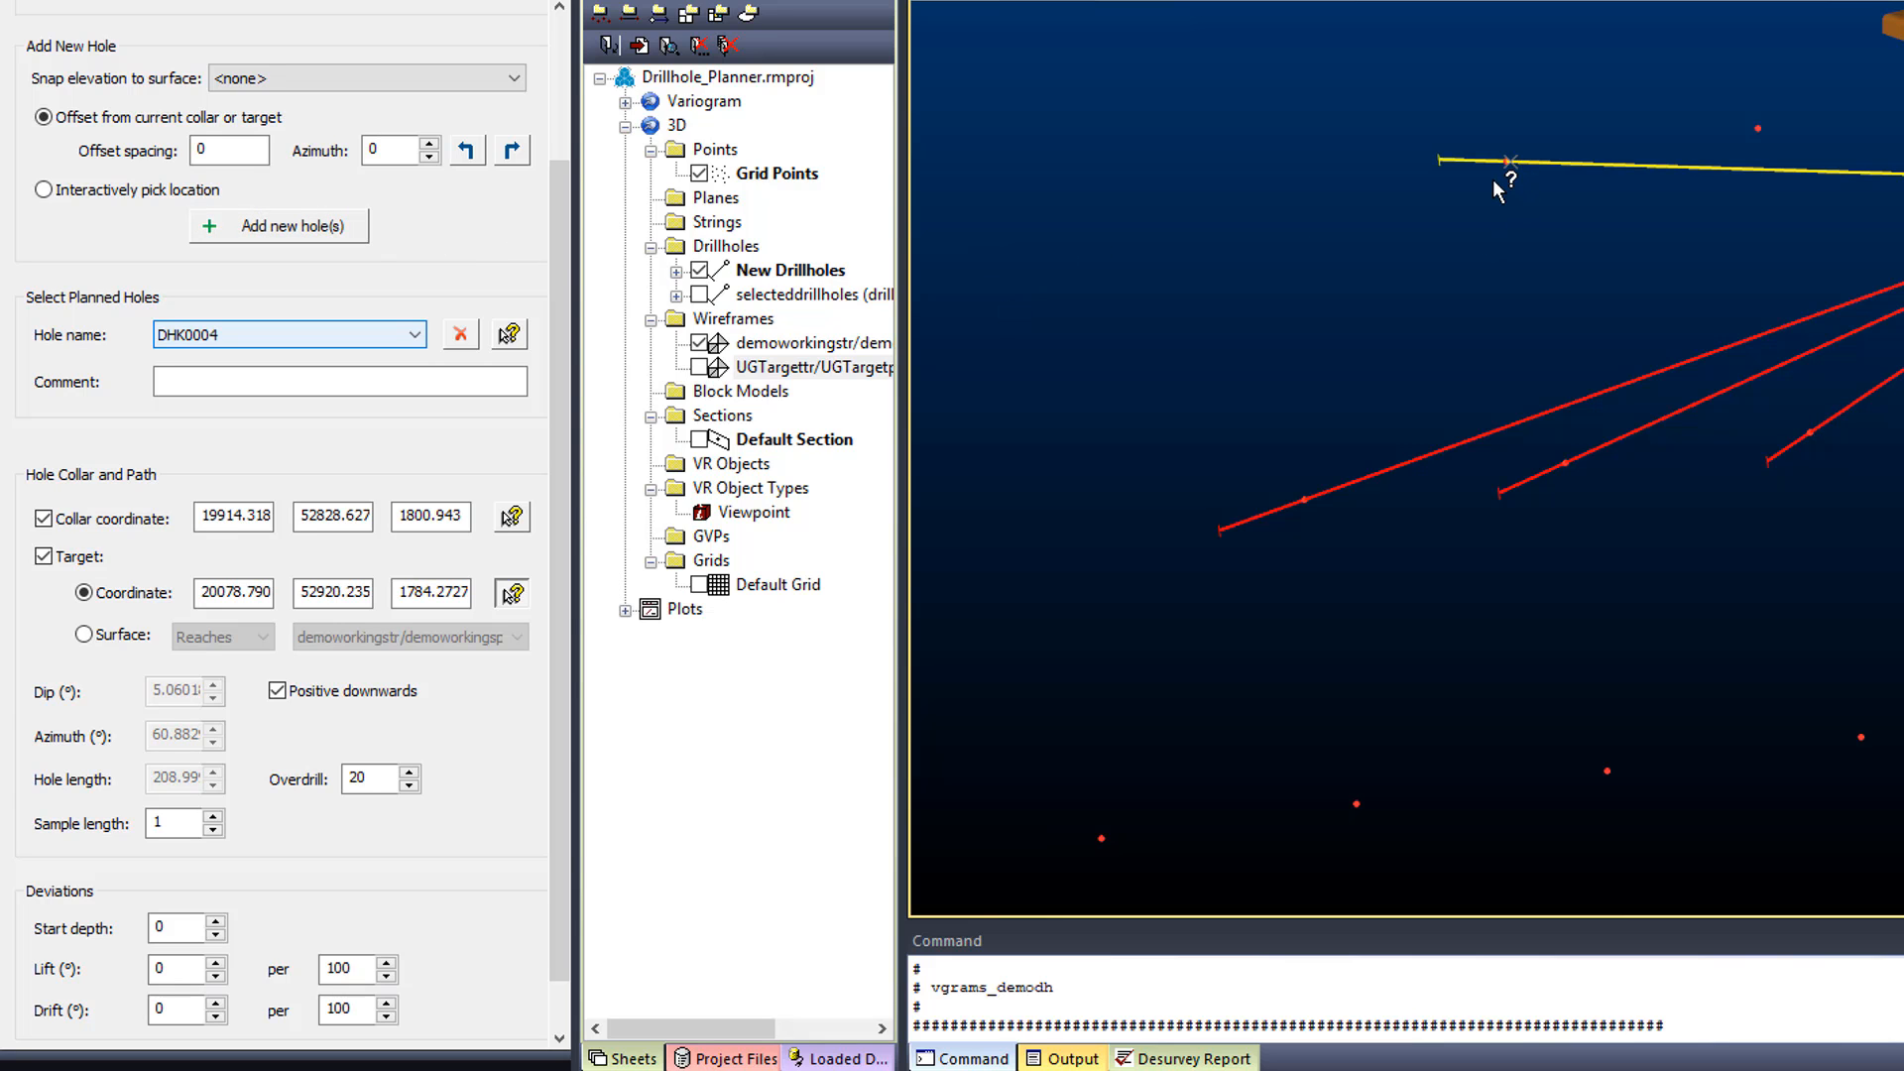
# Step: Display the UGTarget wireframe to check the holes from the side and set the fourth hole's overdrill to 15
pyautogui.click(699, 367)
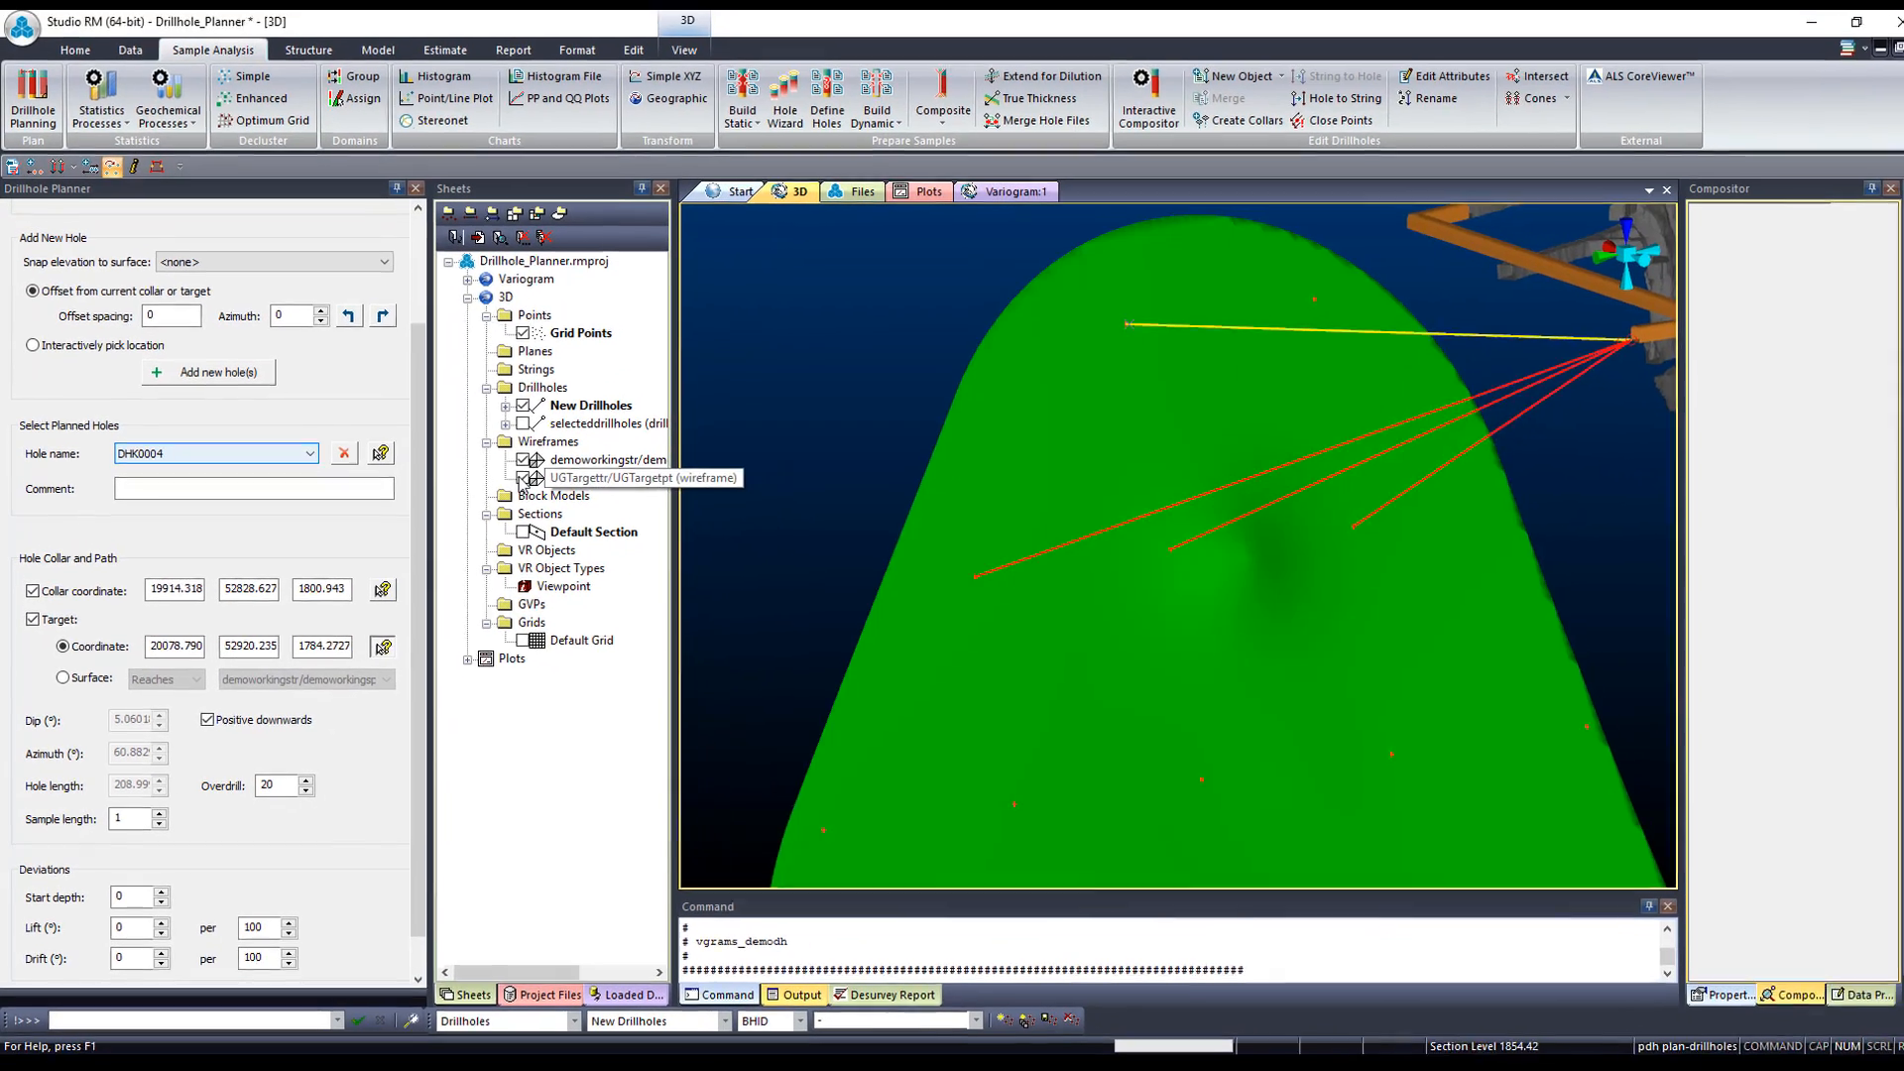
pyautogui.moveTo(988, 540); pyautogui.dragTo(1134, 497)
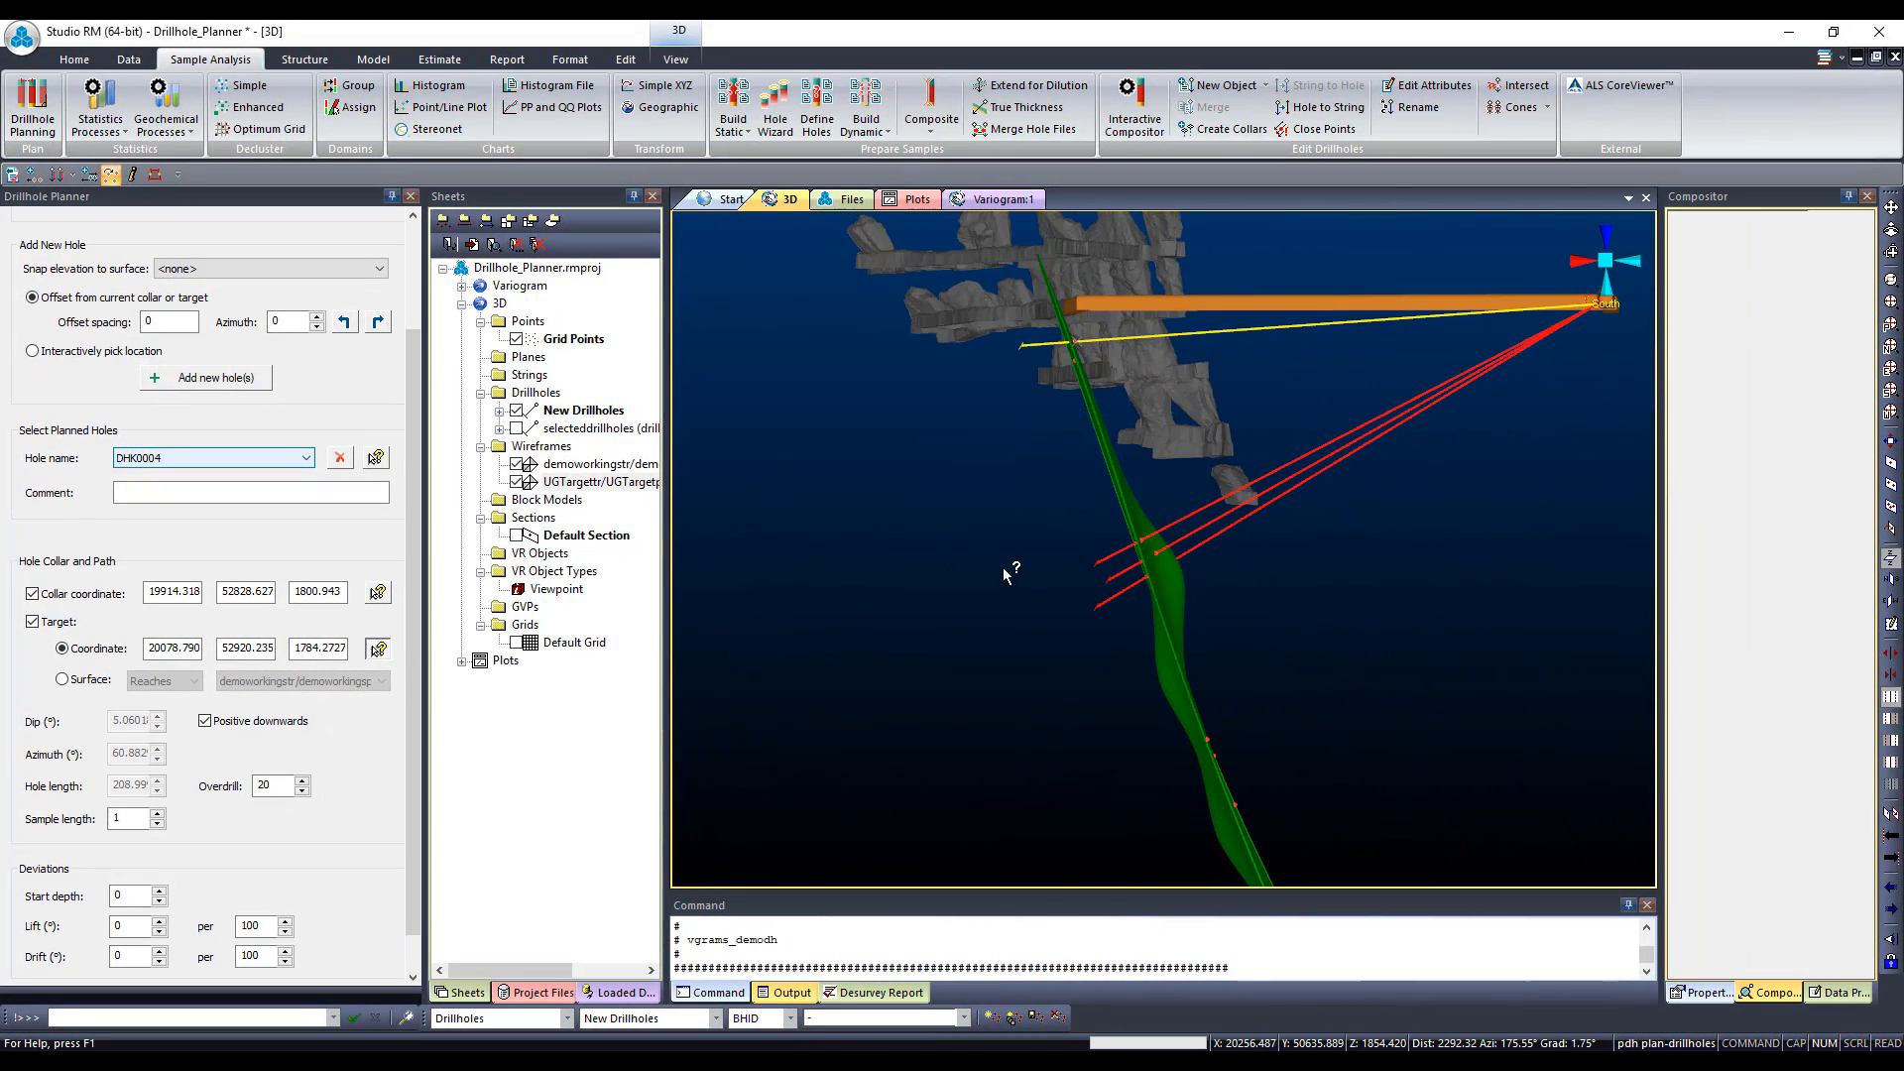
pyautogui.click(302, 794)
pyautogui.scroll(6, 978, 642)
pyautogui.moveTo(1026, 686); pyautogui.dragTo(862, 651)
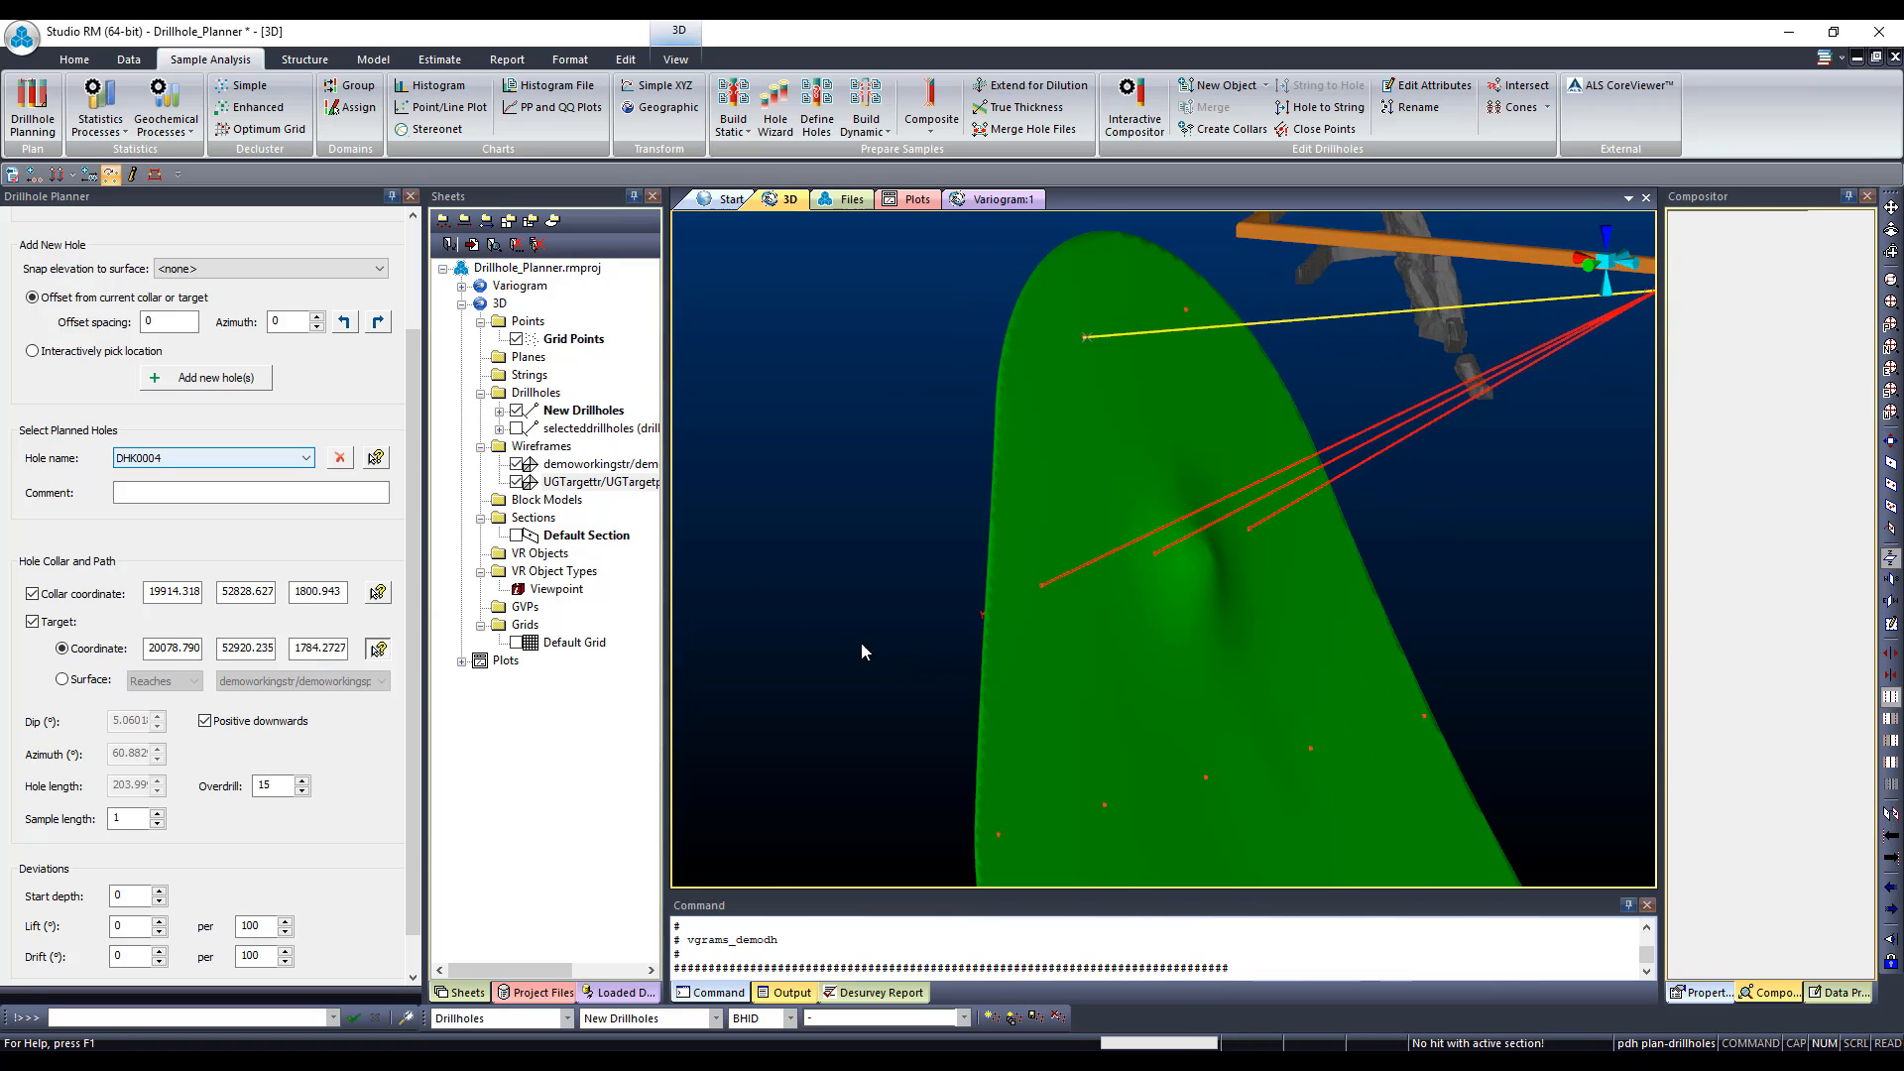
# Step: Add holes from the same collar to the remaining grid points up to DHK0019, using overdrills such as 20 and 35
pyautogui.click(517, 482)
pyautogui.click(208, 378)
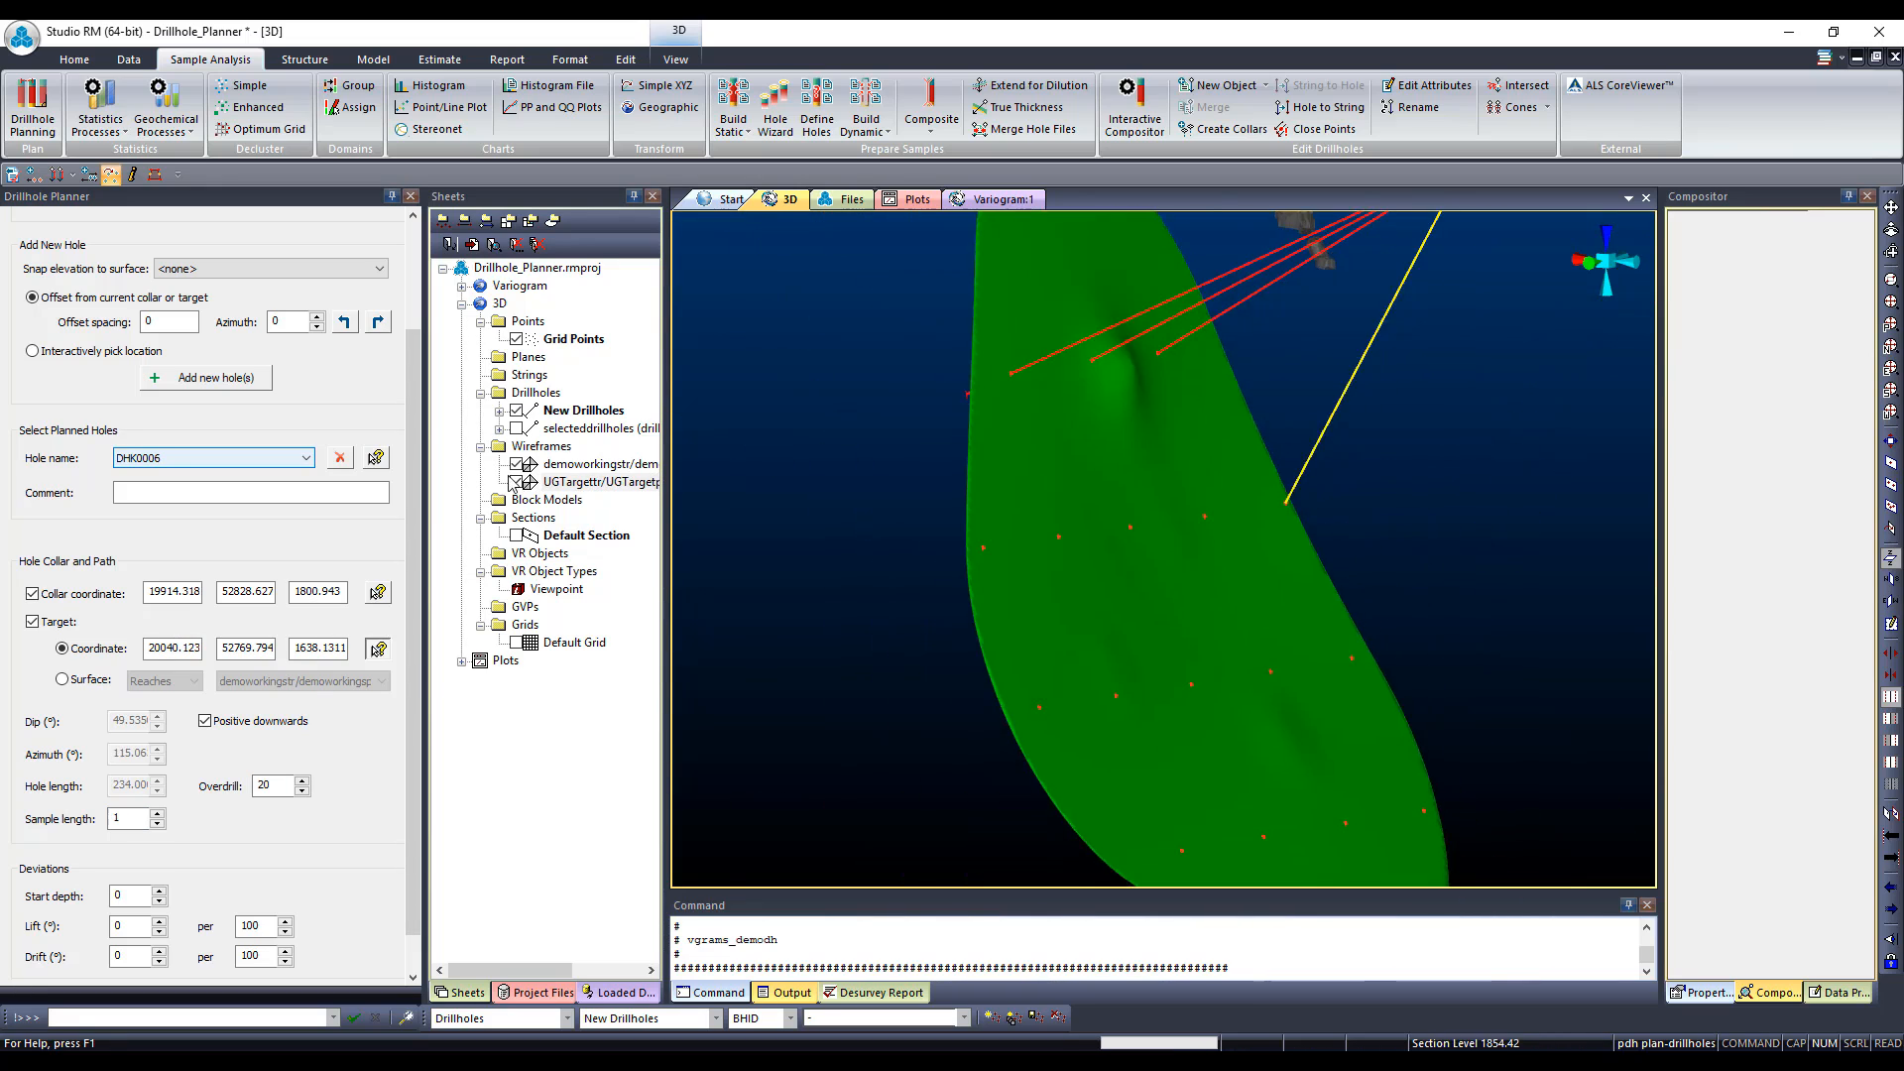
pyautogui.click(208, 378)
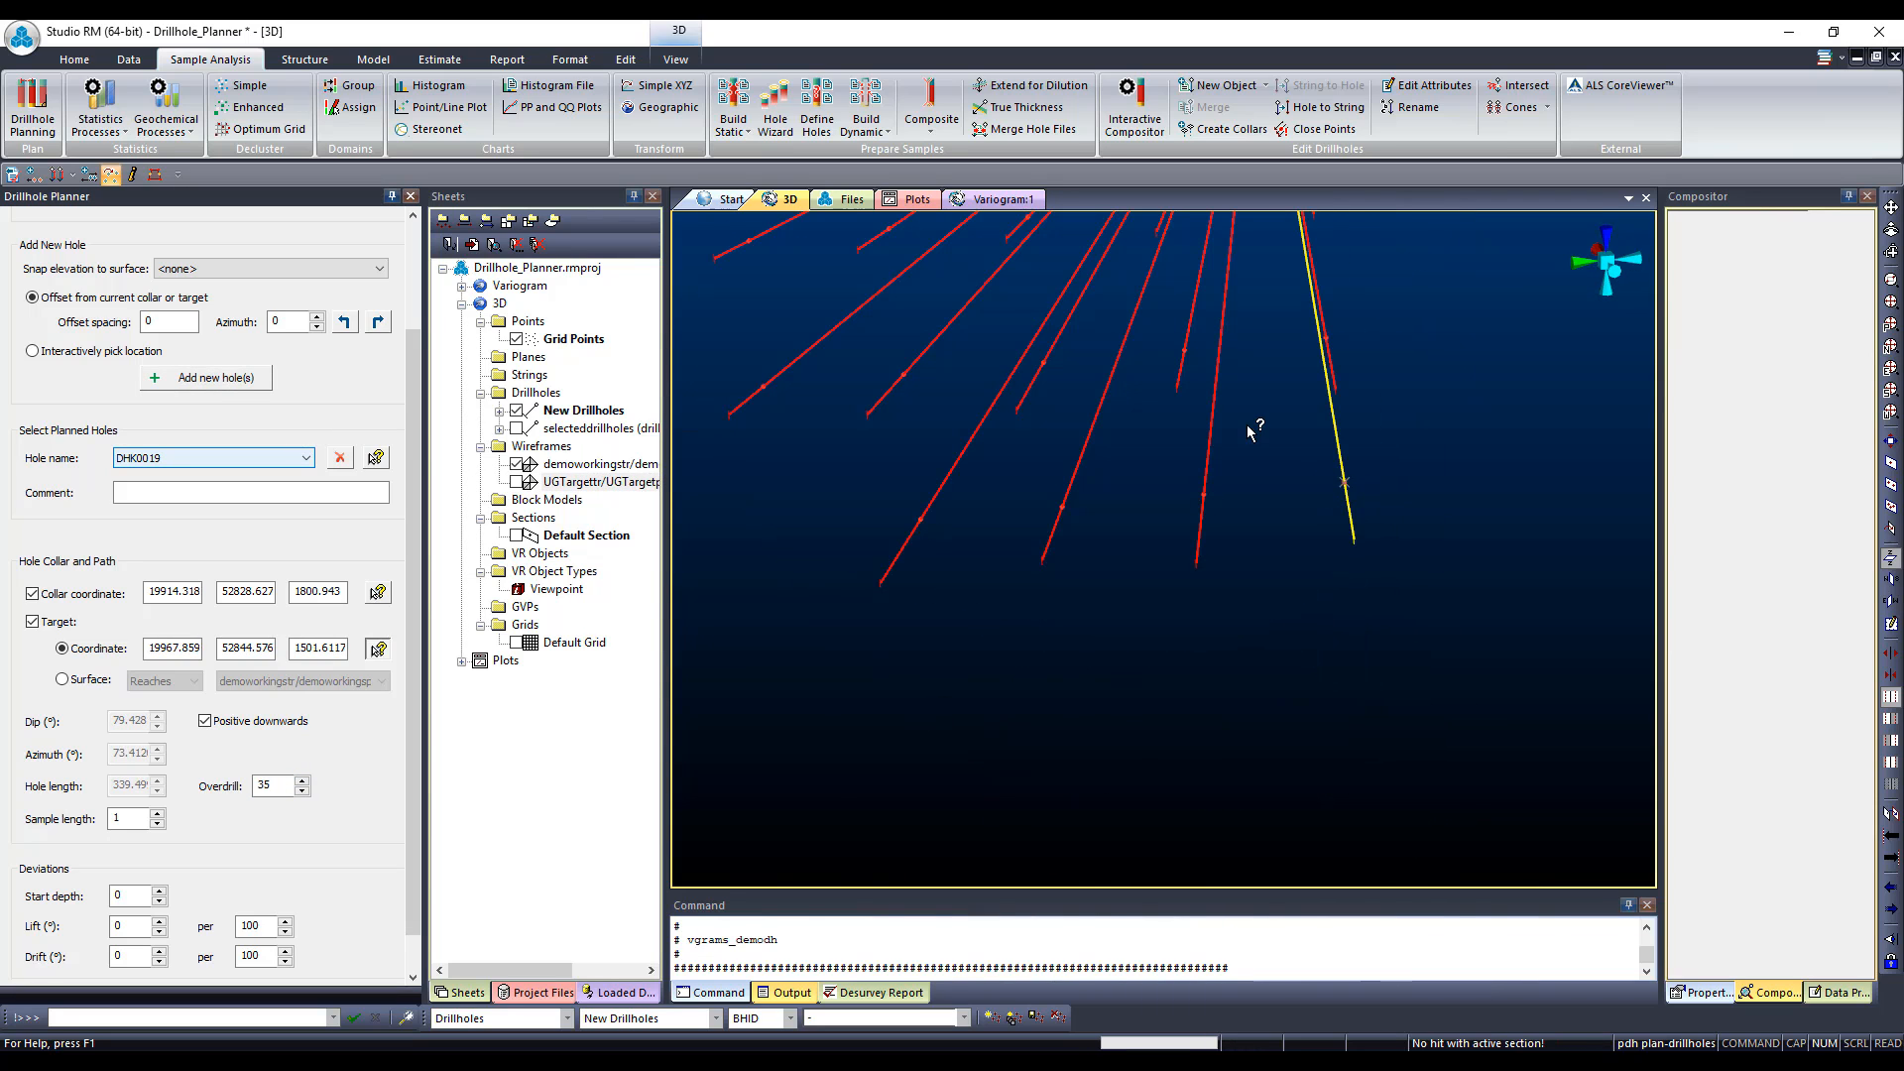
# Step: Display the UGTarget wireframe again and examine from several angles how the planned fan of holes intersects it
pyautogui.scroll(-5, 1196, 369)
pyautogui.moveTo(1206, 281); pyautogui.dragTo(1172, 504, button='middle')
pyautogui.keyDown('shift'); pyautogui.moveTo(801, 520); pyautogui.dragTo(994, 500); pyautogui.keyUp('shift')
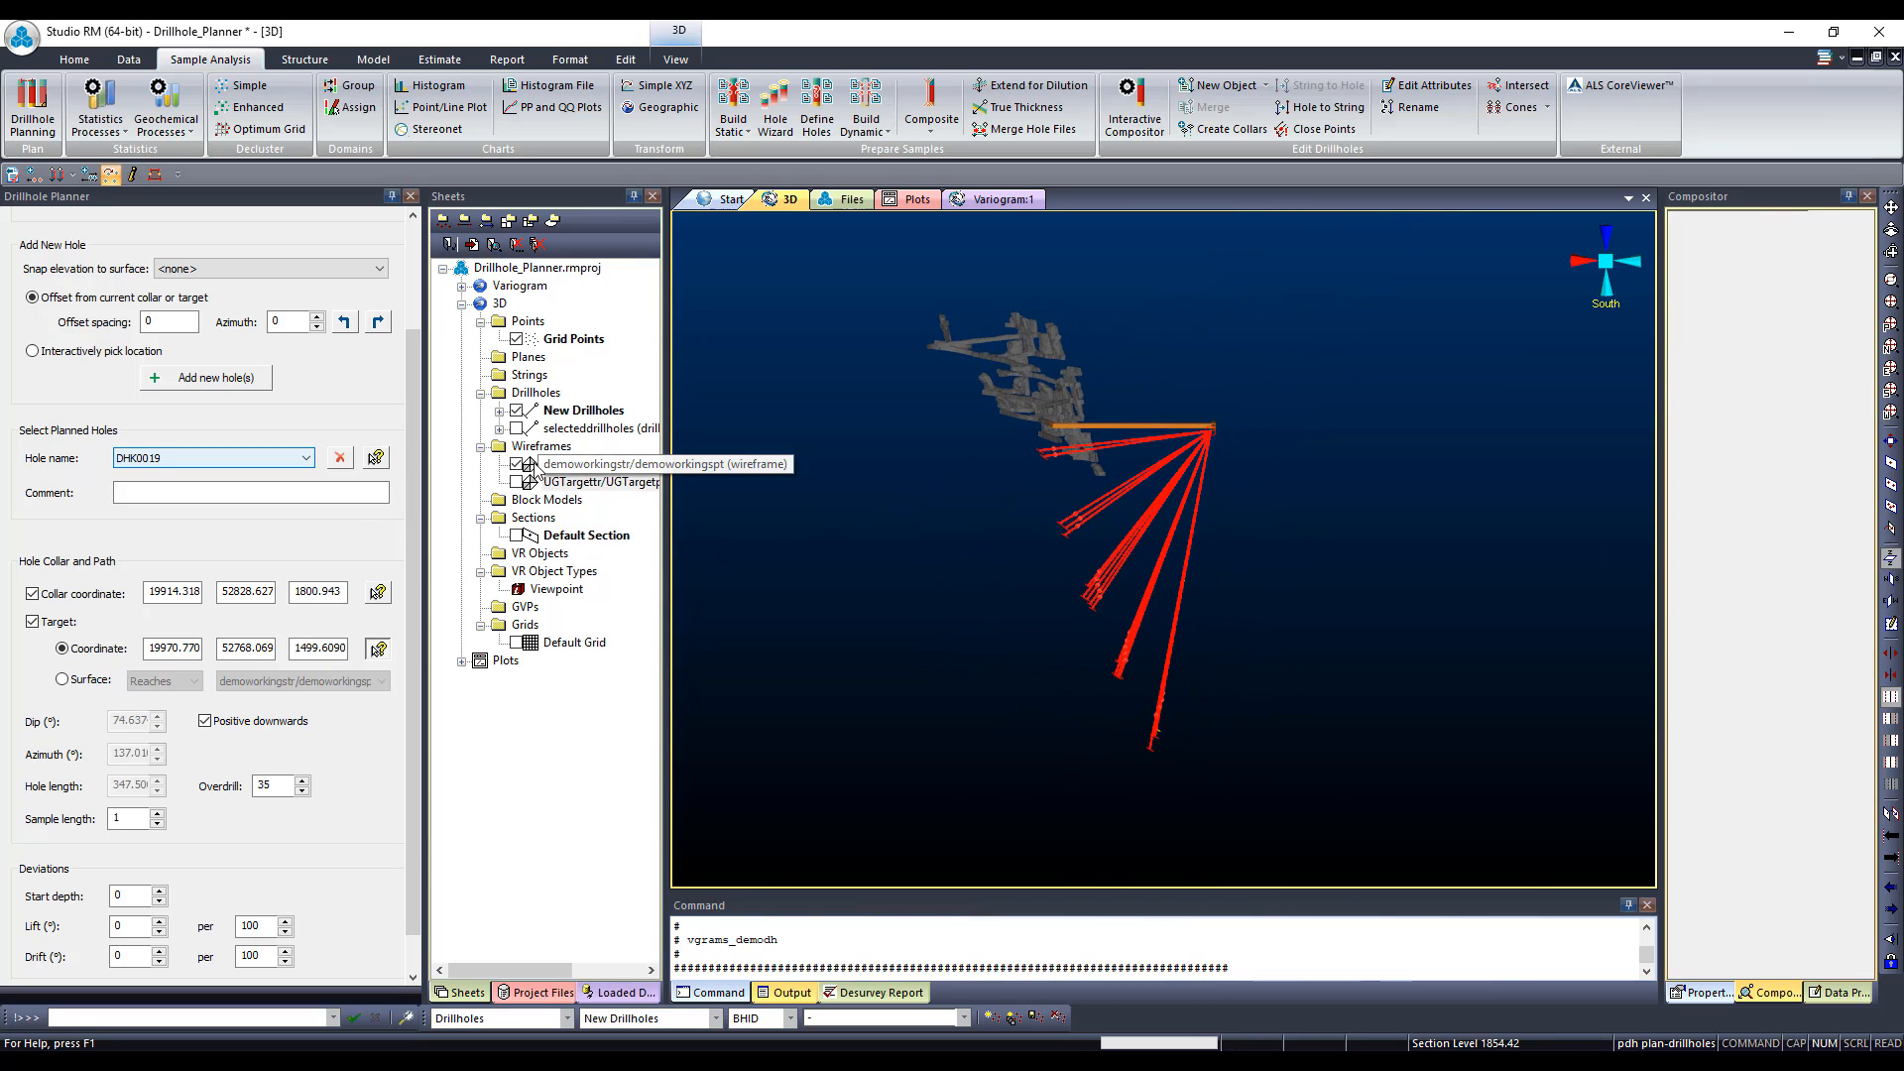
pyautogui.click(516, 482)
pyautogui.keyDown('shift'); pyautogui.moveTo(911, 578); pyautogui.dragTo(843, 630); pyautogui.keyUp('shift')
pyautogui.scroll(4, 1004, 677)
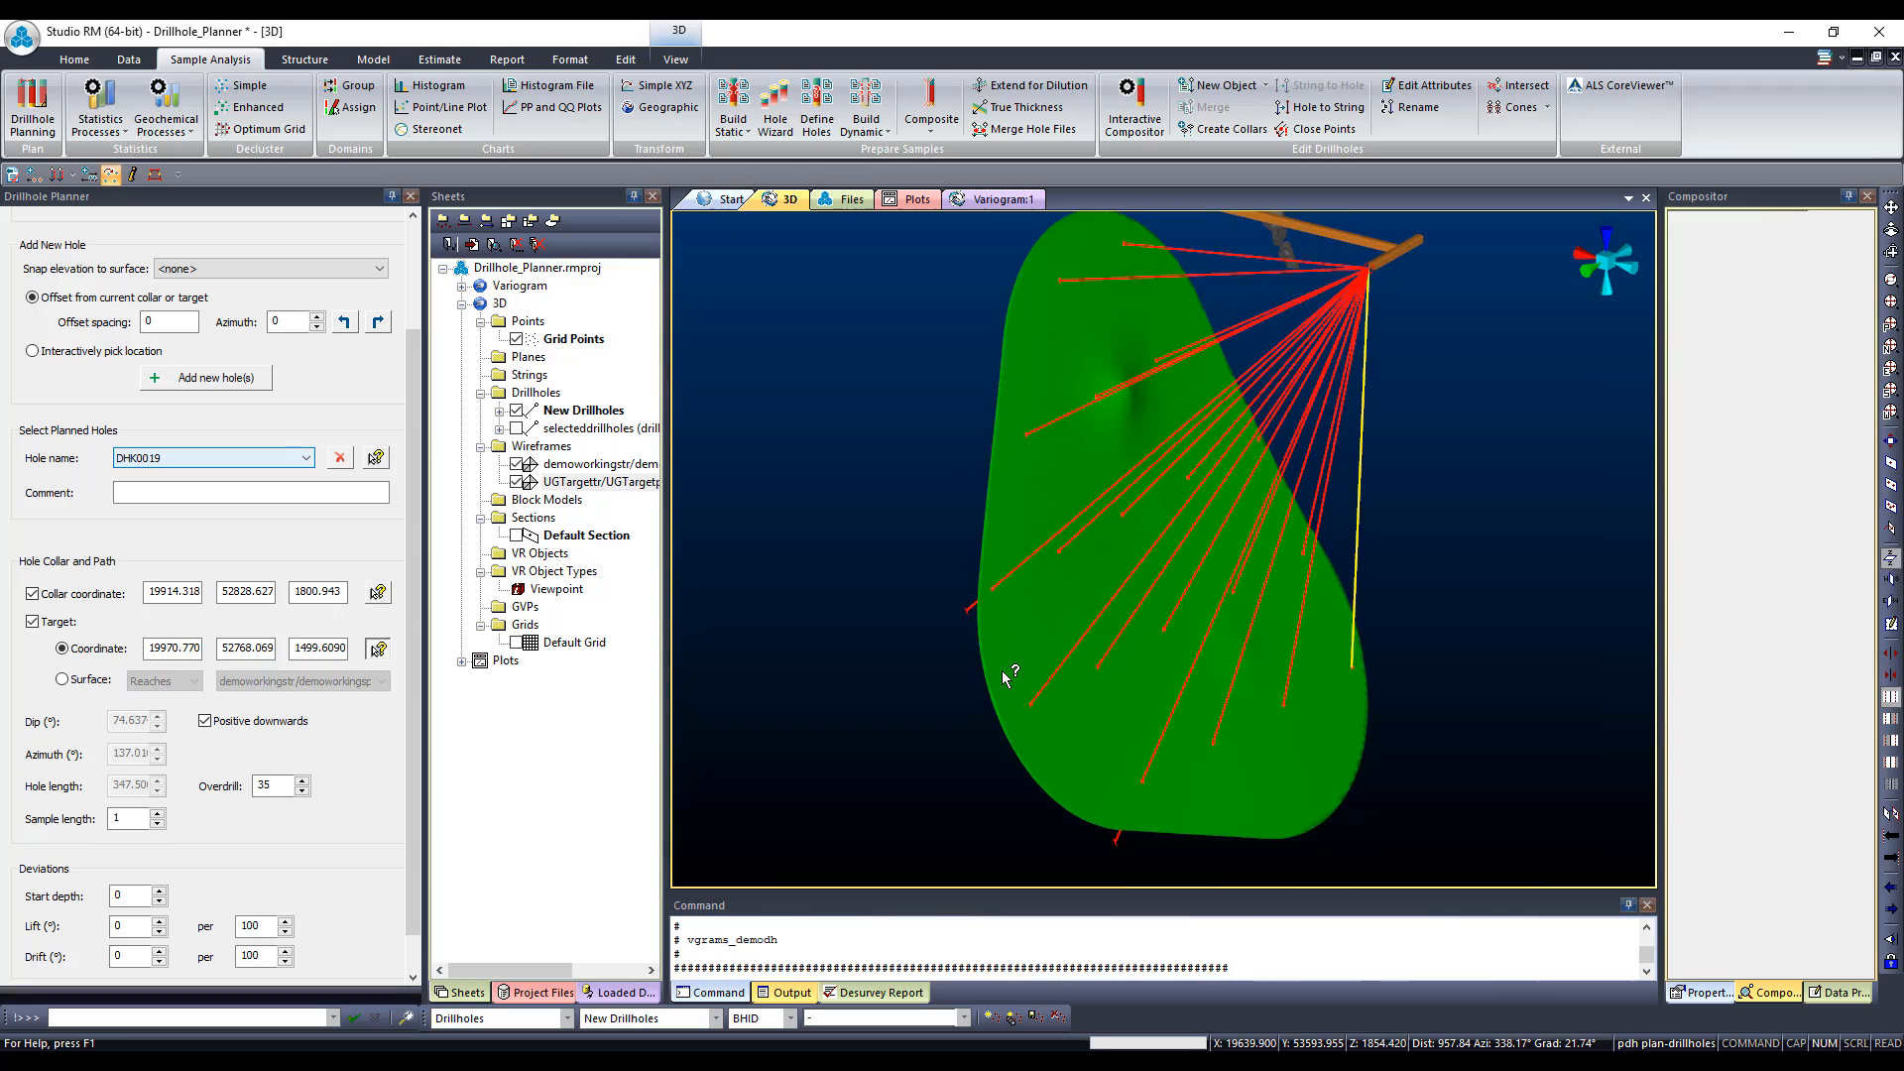
# Step: Select both curved drilled holes near the drive and run a Static Drillholes query on them
pyautogui.keyDown('shift'); pyautogui.moveTo(1445, 713); pyautogui.dragTo(1282, 712); pyautogui.keyUp('shift')
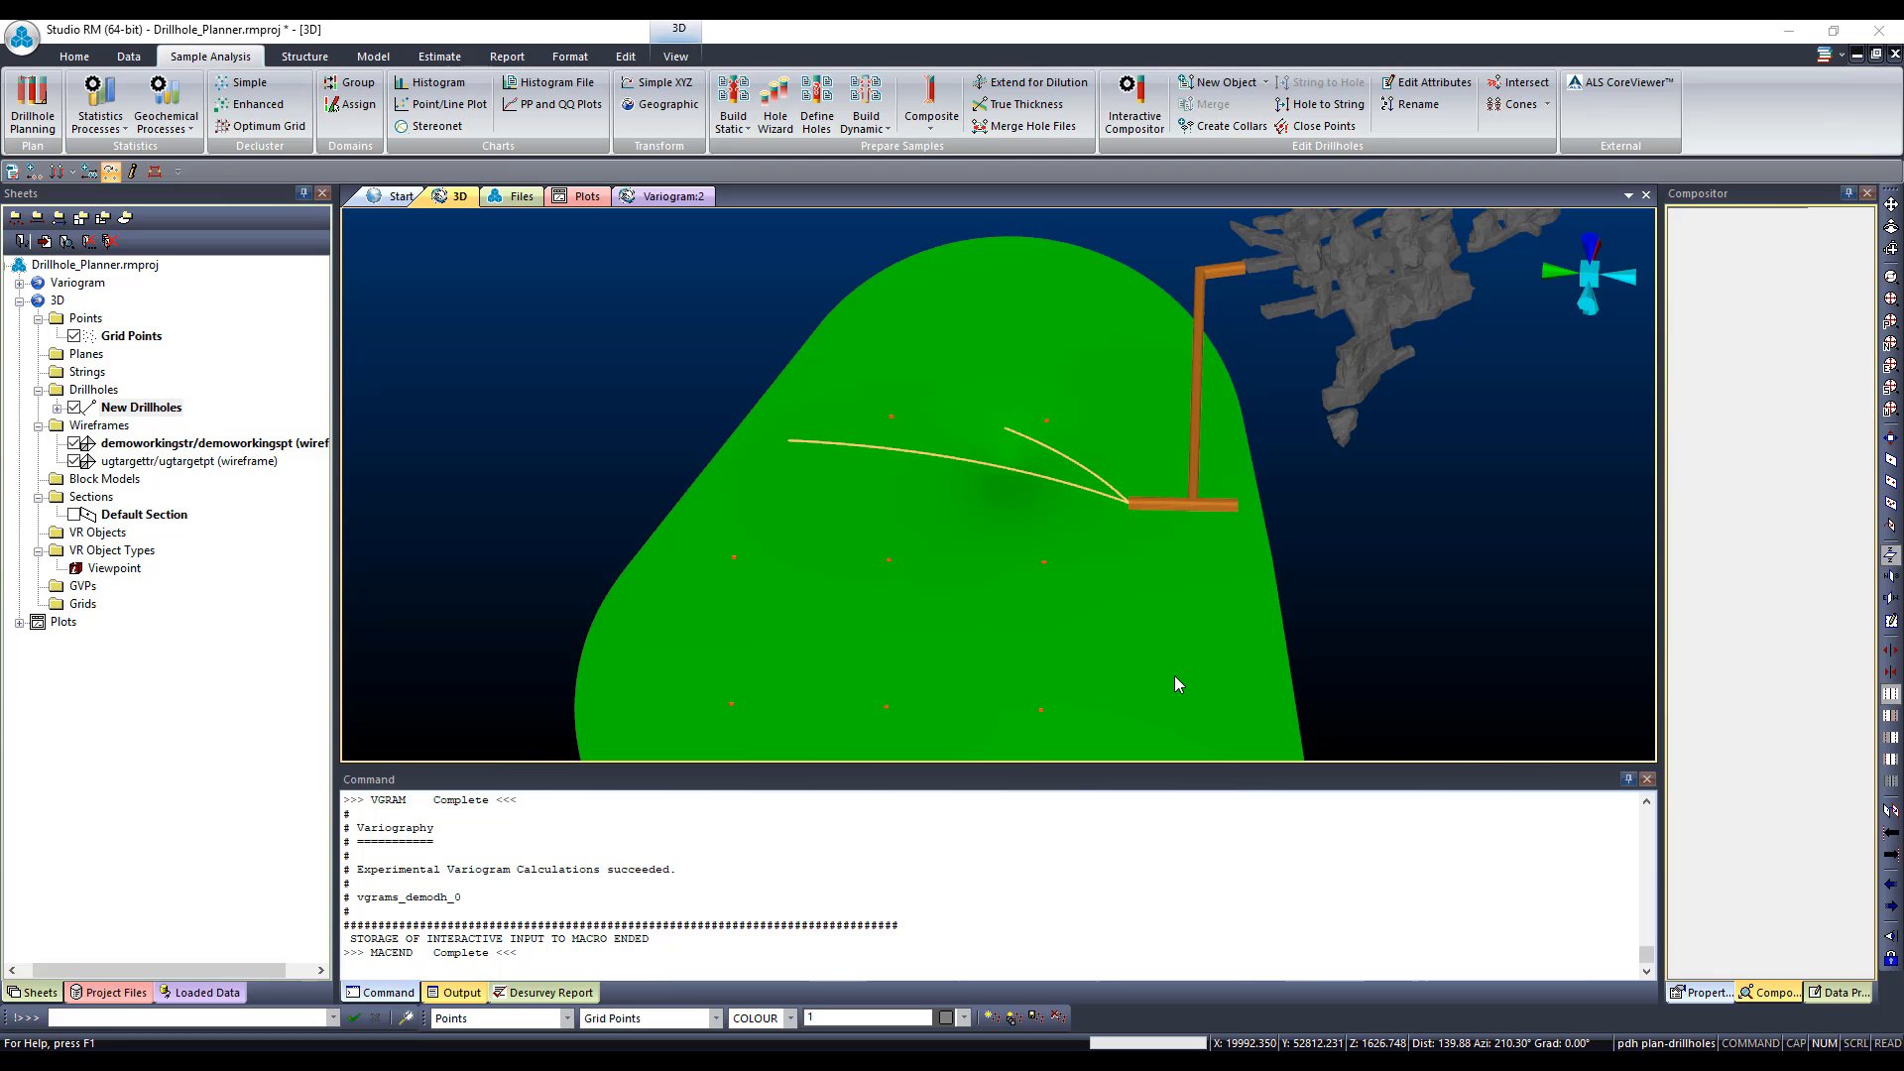
pyautogui.moveTo(1175, 677)
pyautogui.mouseDown()
pyautogui.moveTo(1394, 519)
pyautogui.moveTo(1206, 552)
pyautogui.moveTo(1297, 544)
pyautogui.moveTo(1156, 638)
pyautogui.moveTo(1033, 667)
pyautogui.moveTo(1205, 684)
pyautogui.mouseUp()
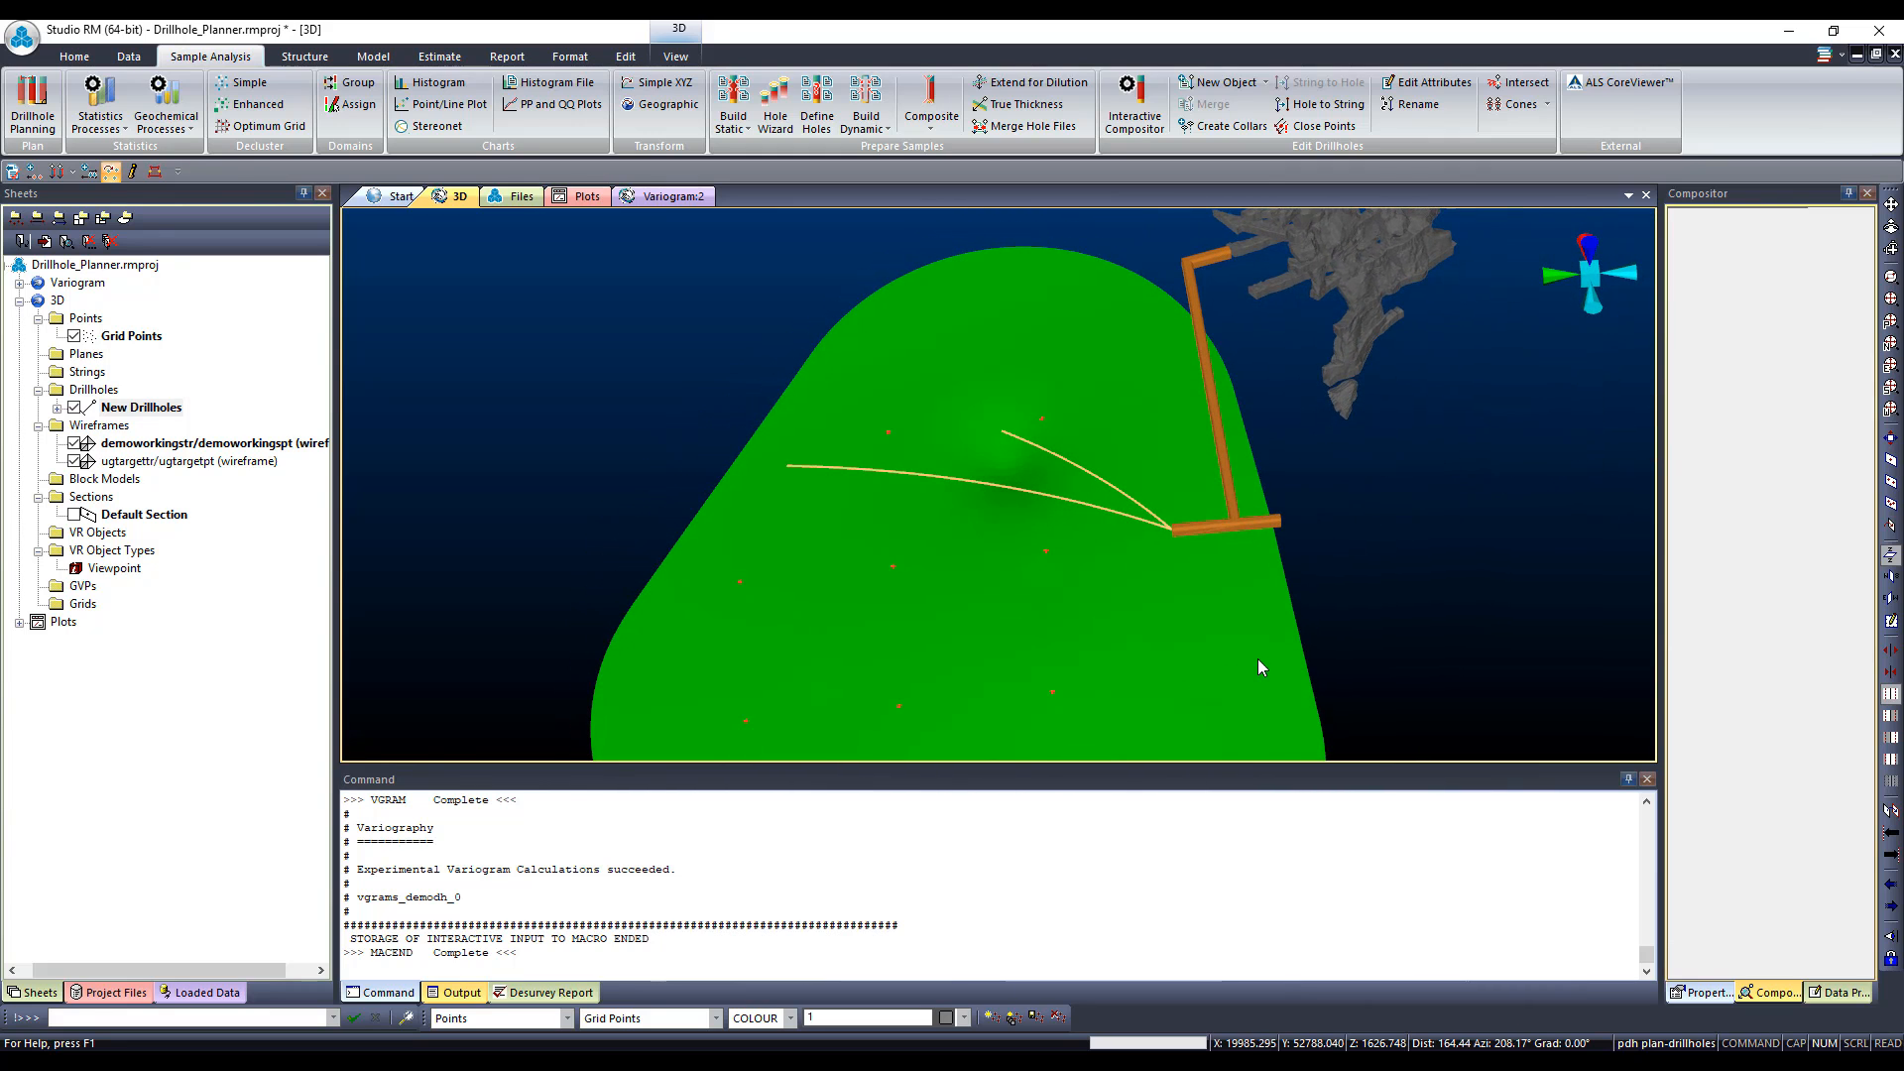
pyautogui.moveTo(1011, 449); pyautogui.dragTo(1091, 514)
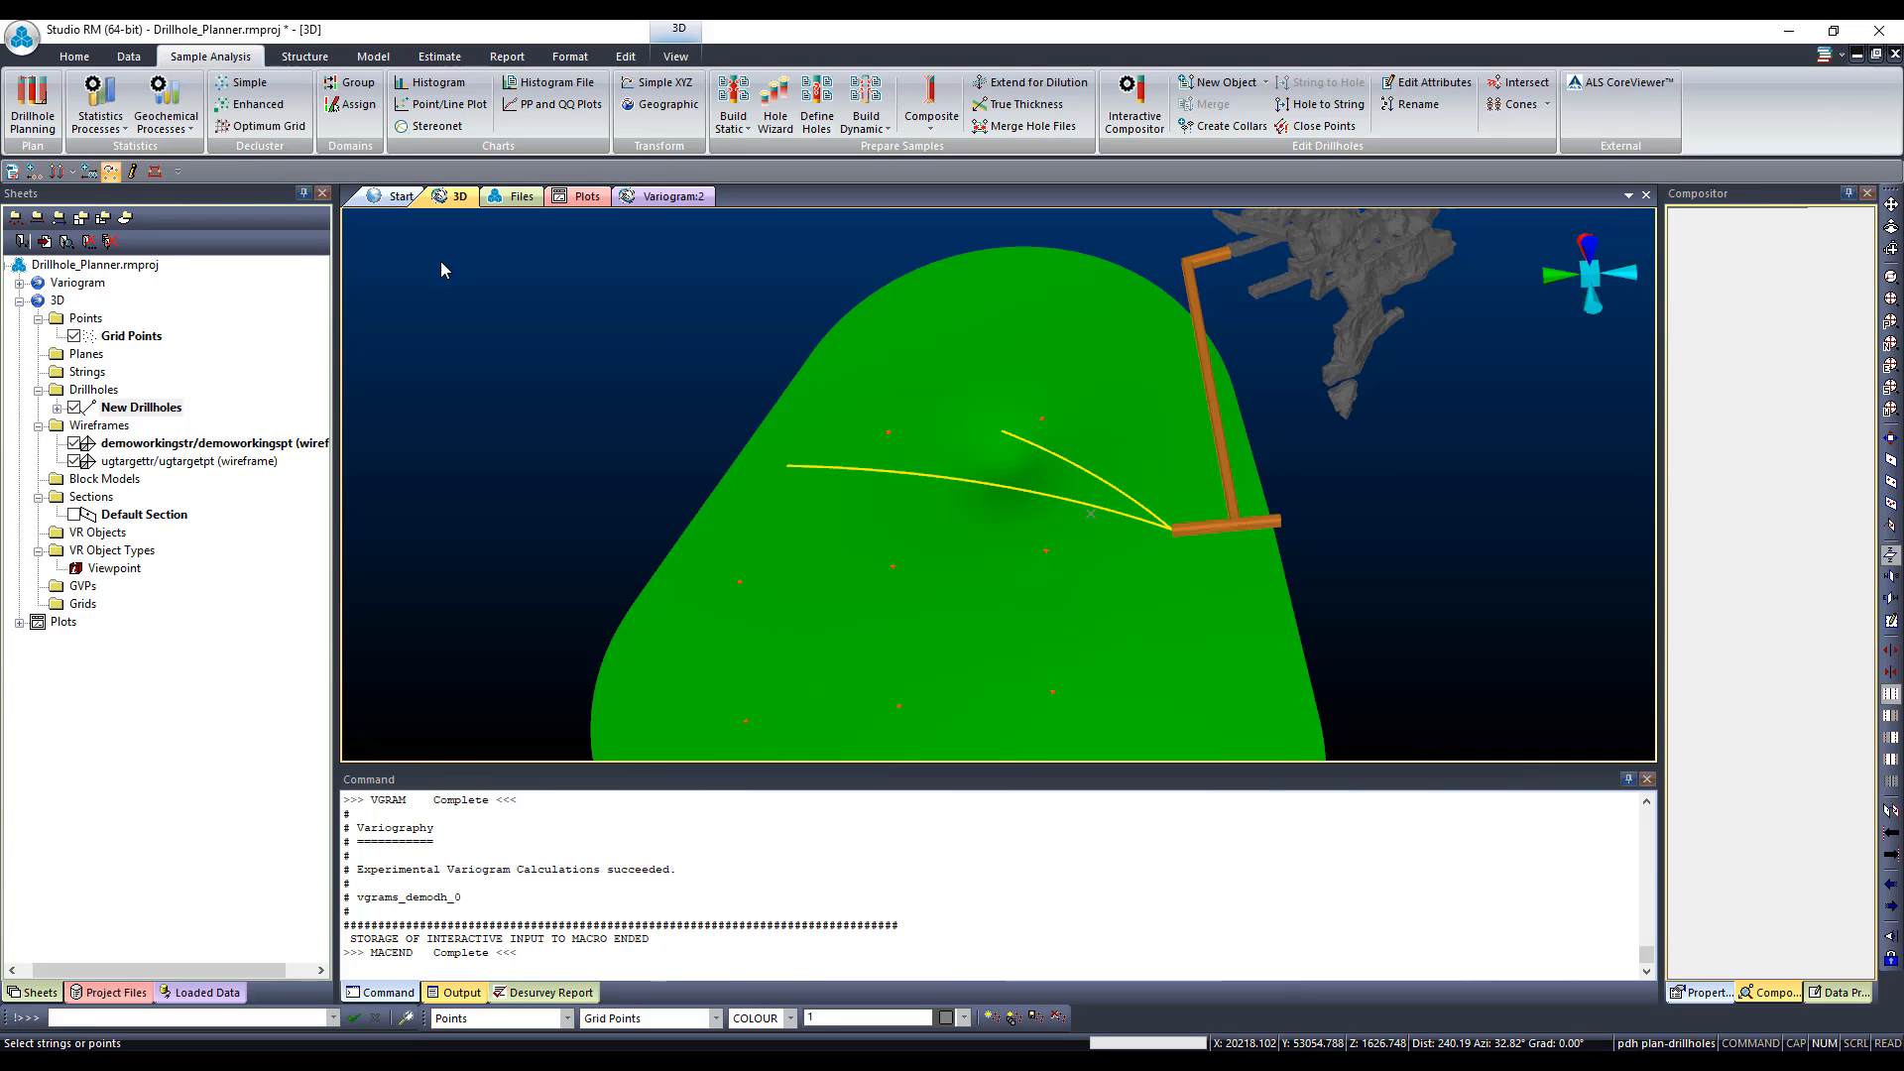
pyautogui.click(75, 56)
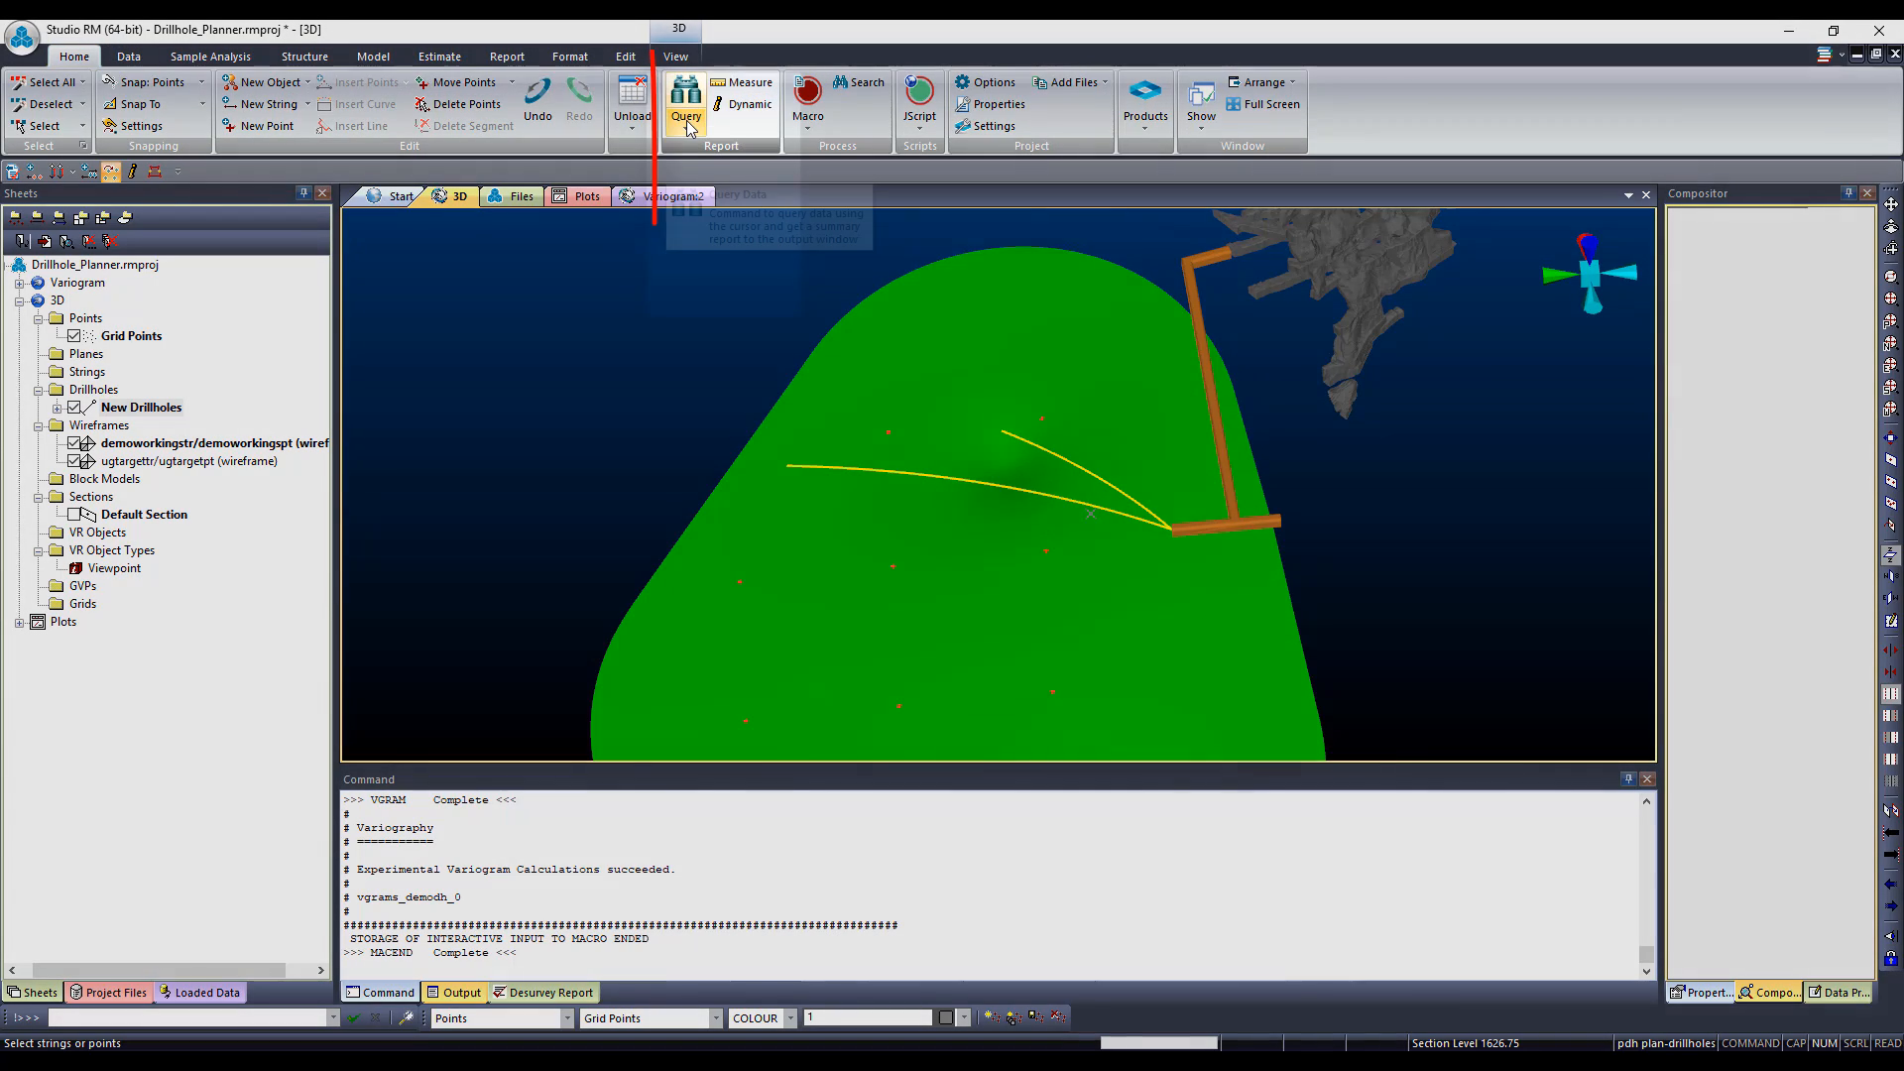
pyautogui.click(688, 124)
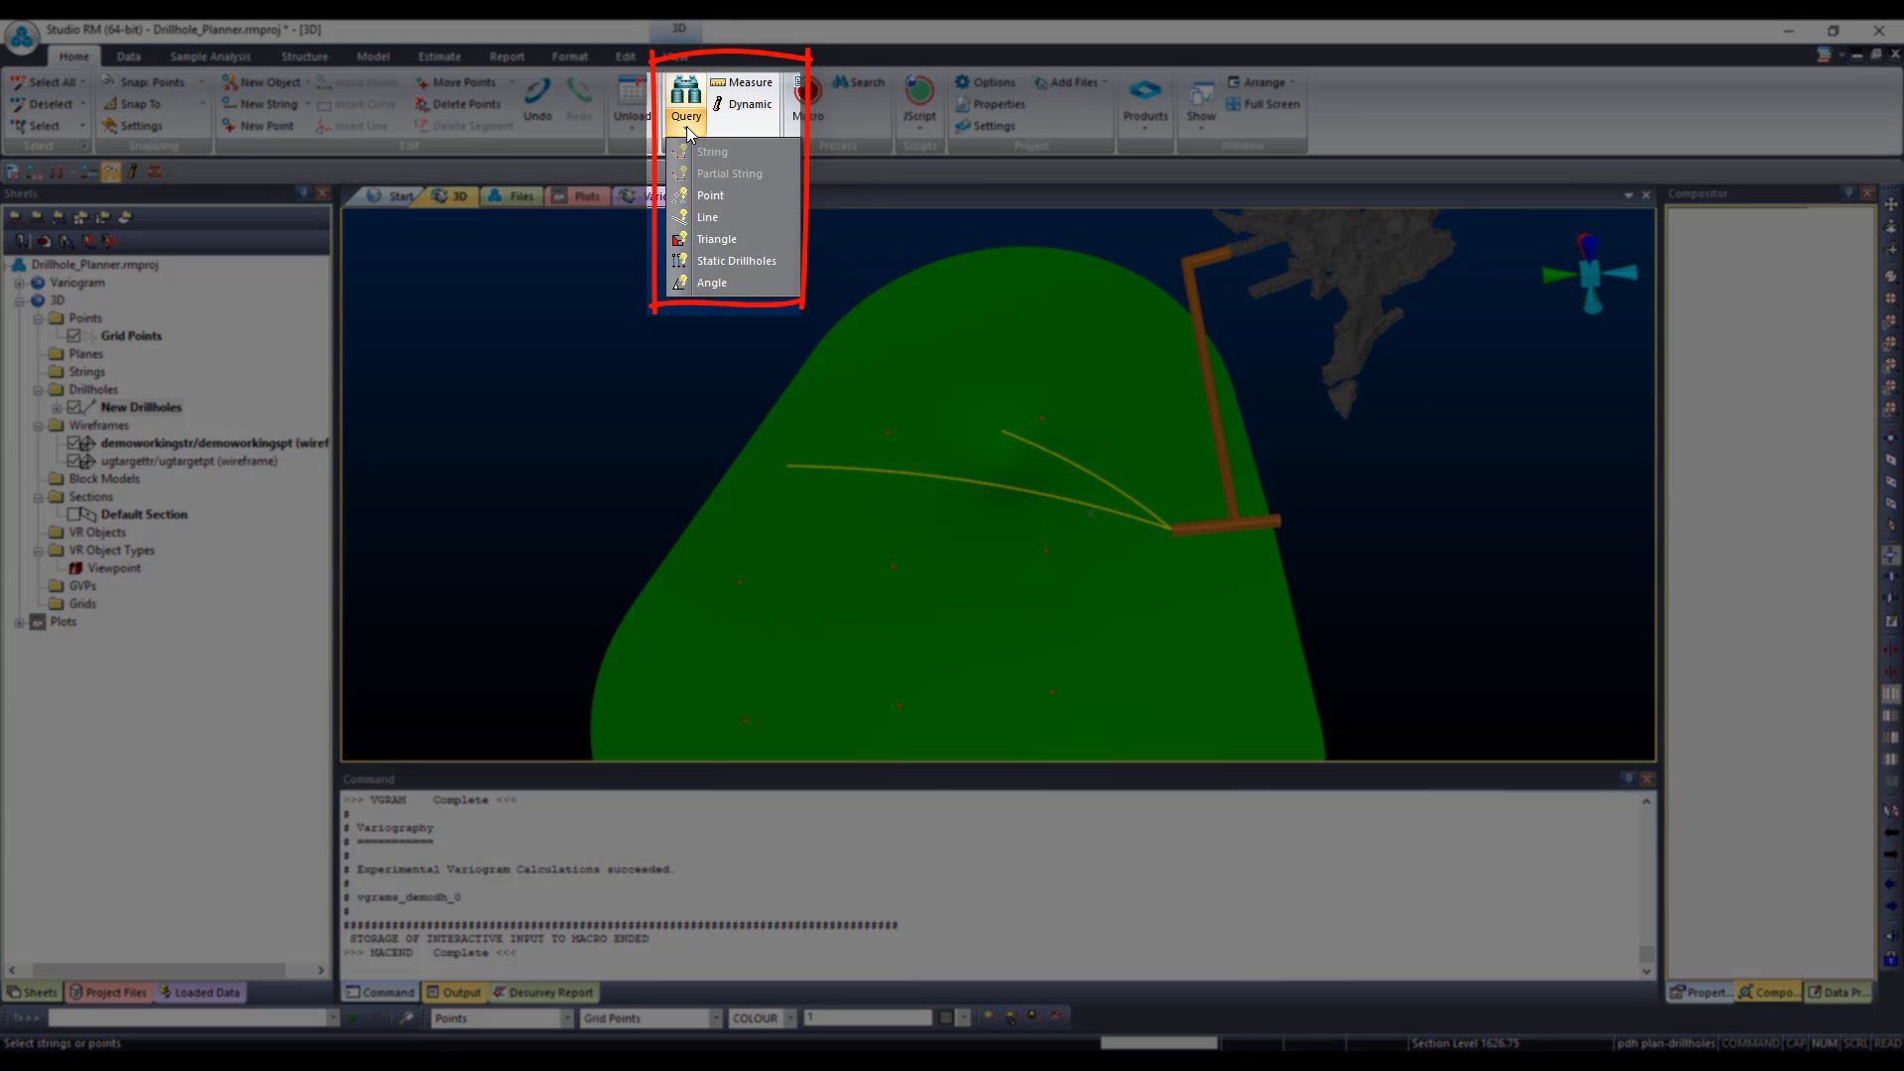
pyautogui.click(780, 263)
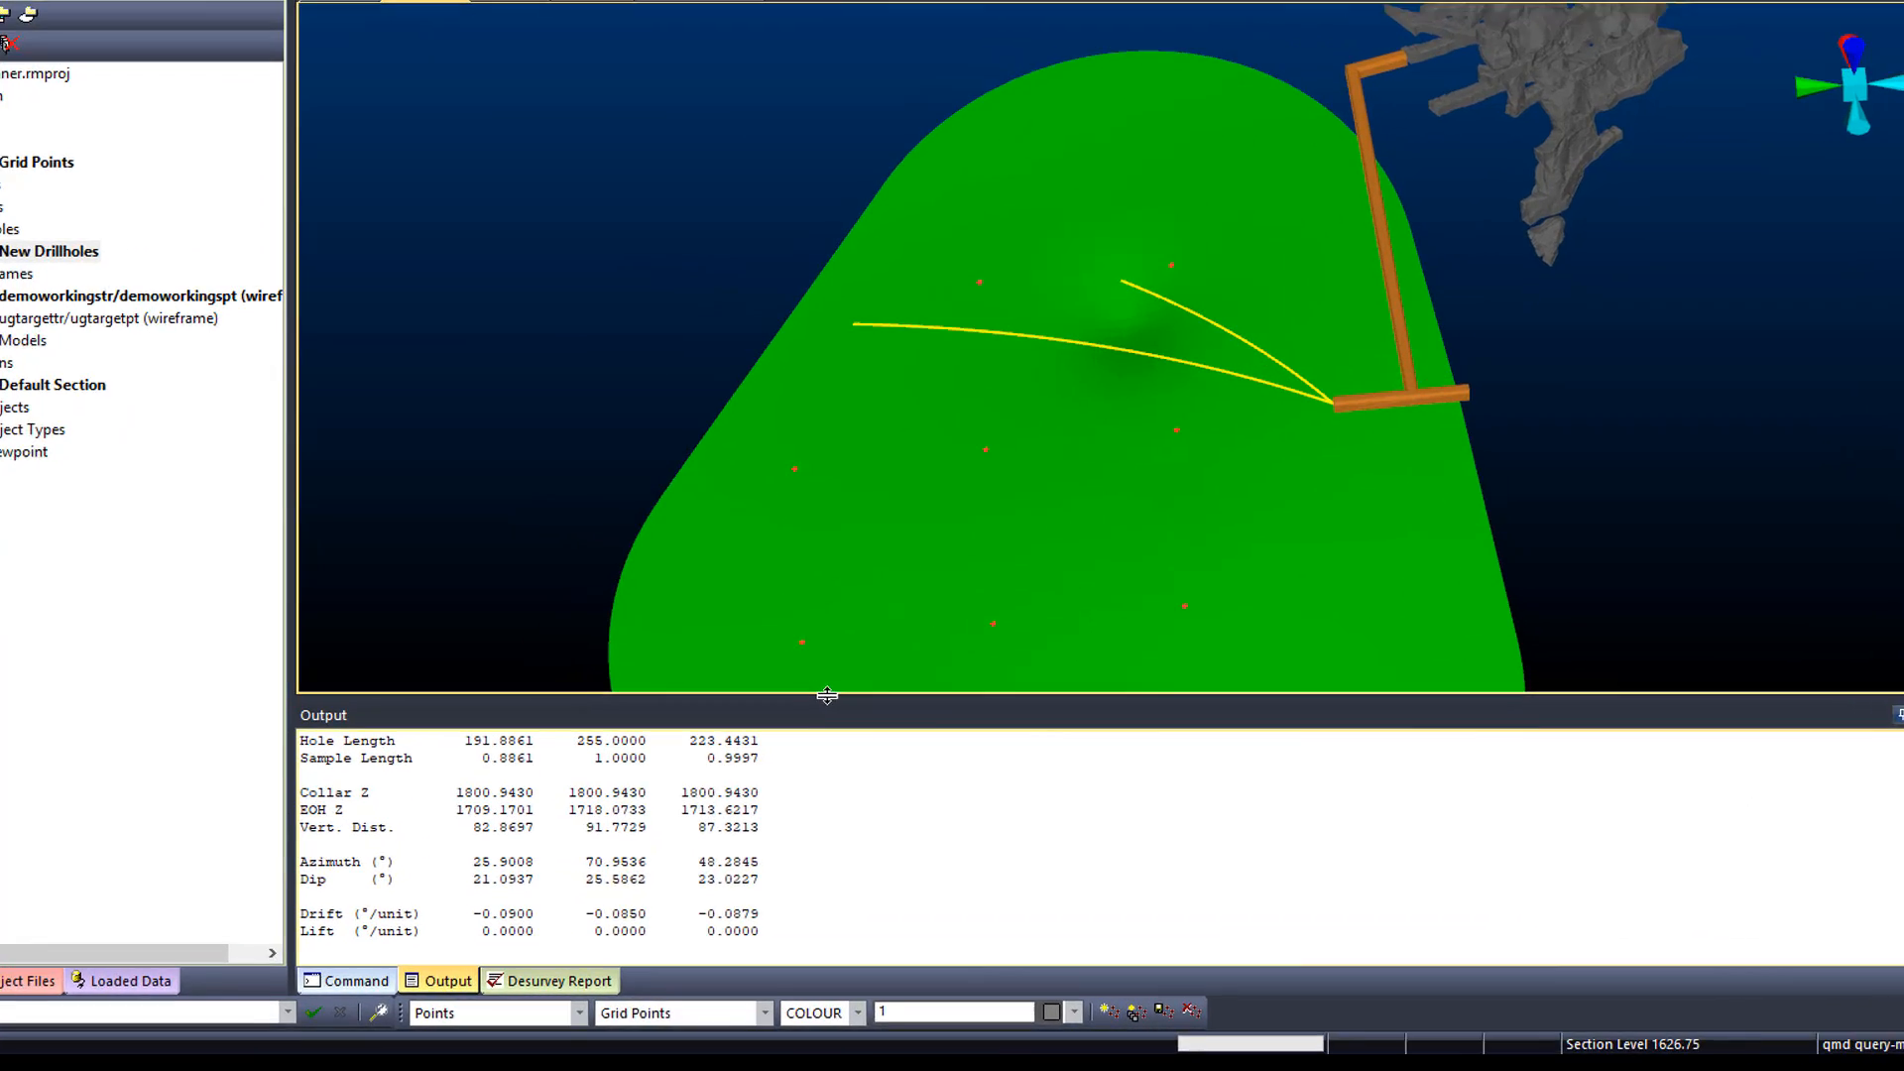
# Step: Enlarge the query output and read the average drift per unit for the selected holes
pyautogui.moveTo(771, 768); pyautogui.dragTo(797, 666)
pyautogui.moveTo(1226, 88); pyautogui.dragTo(1227, 91)
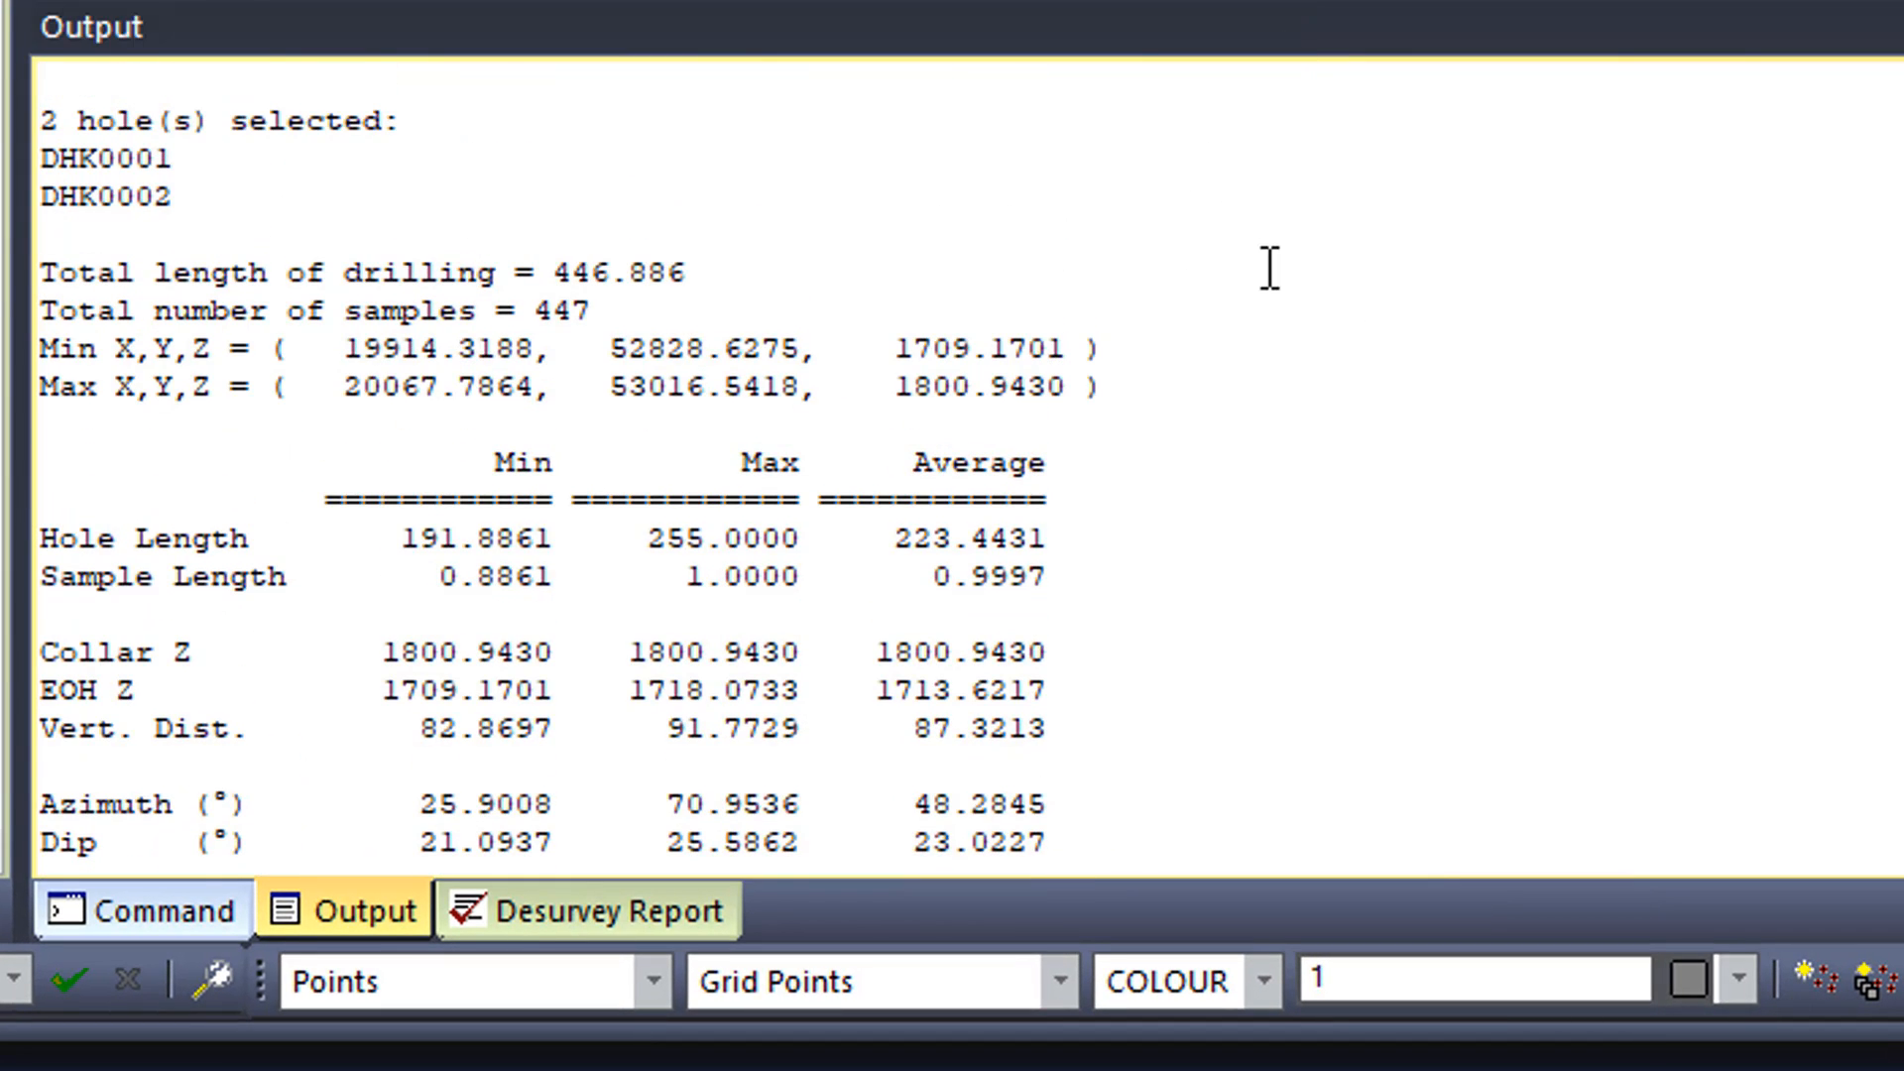
pyautogui.scroll(-2, 1271, 268)
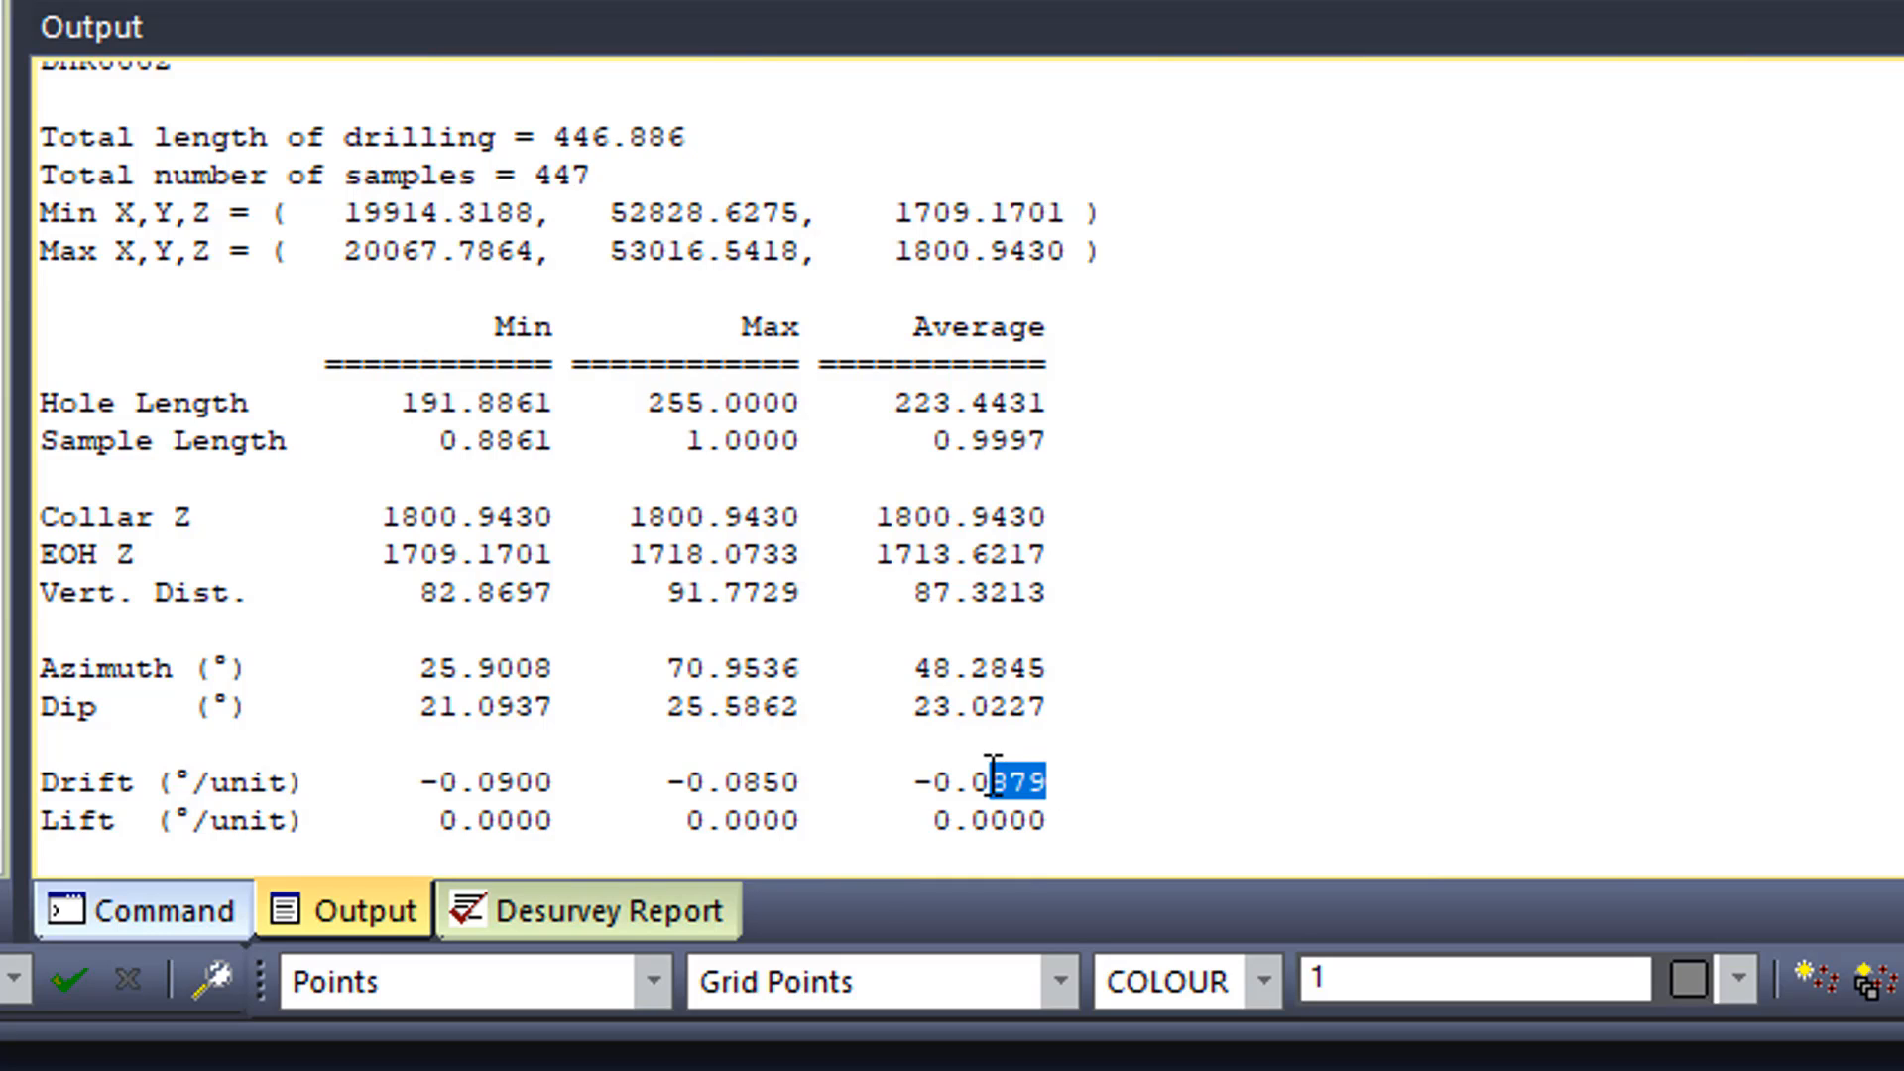
pyautogui.moveTo(994, 775); pyautogui.dragTo(410, 799)
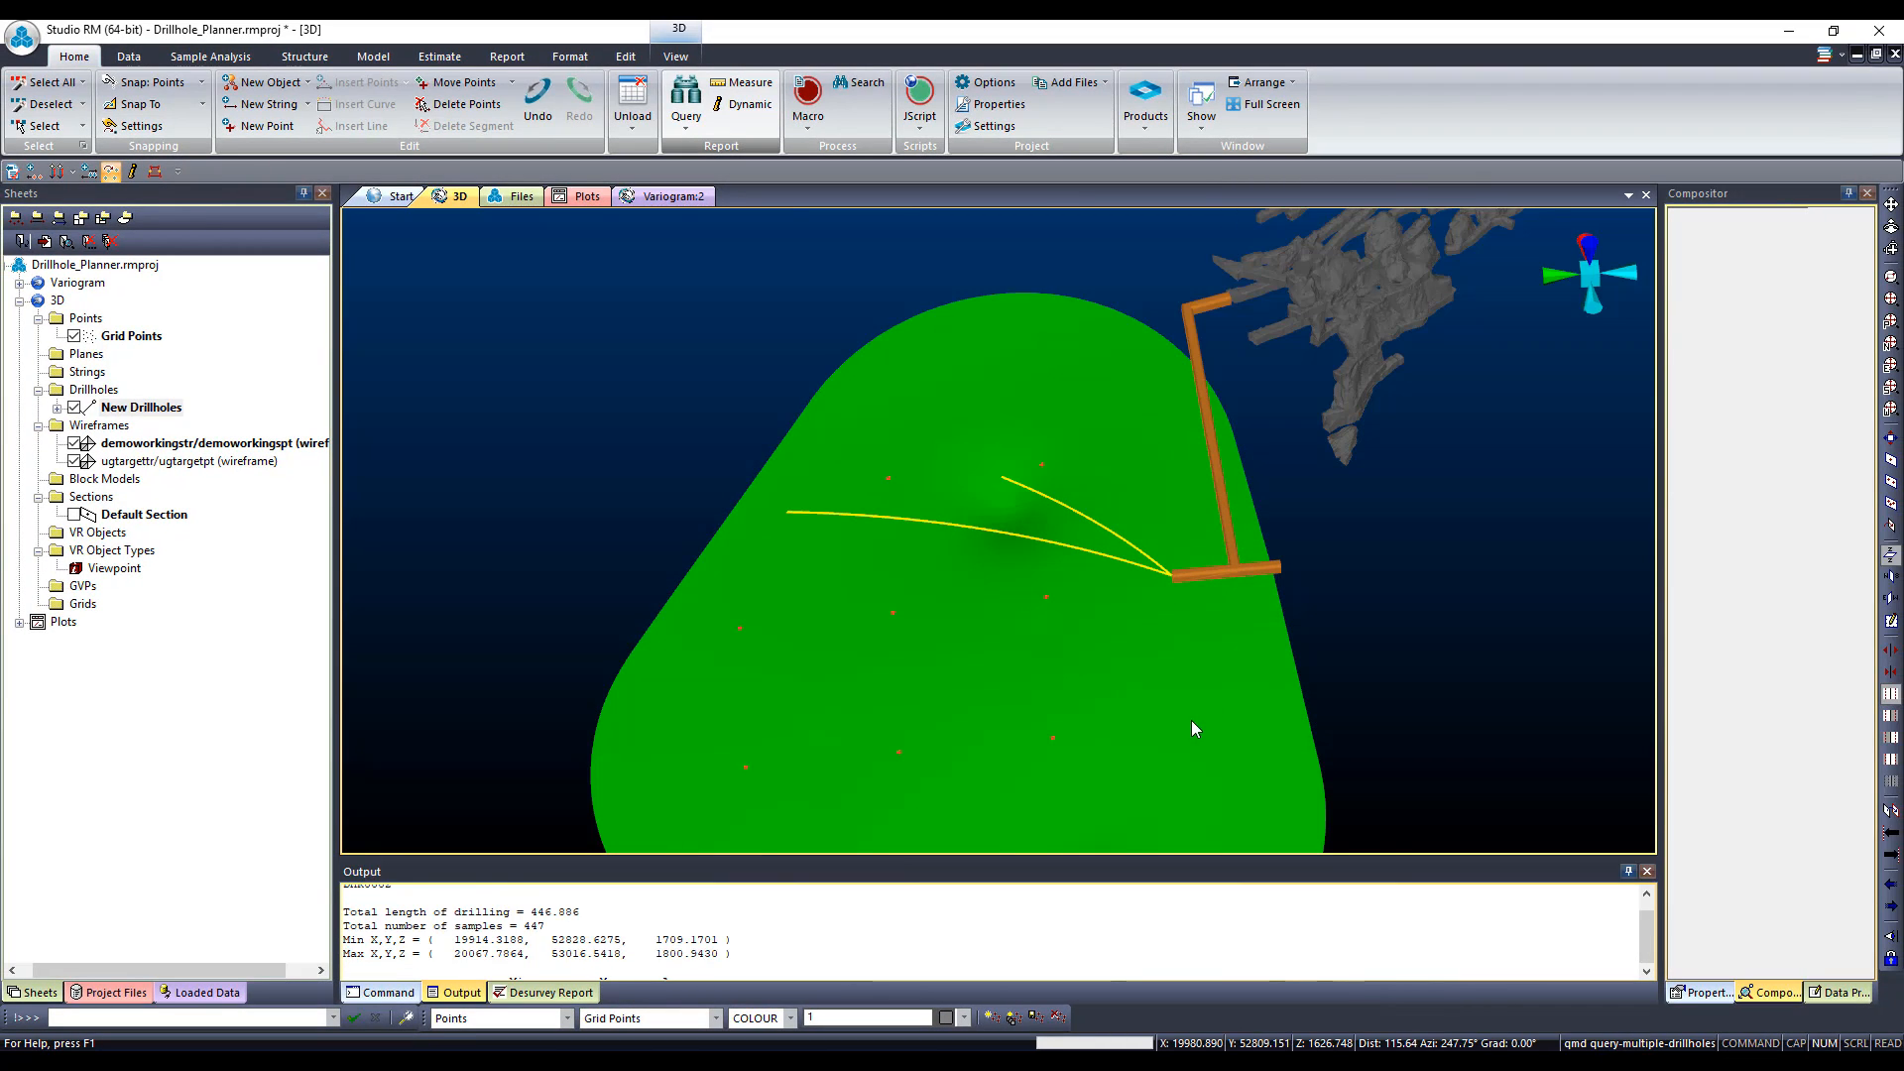
# Step: Open the Drillhole Planner for the New Drillholes table and set the hole start number to 0003
pyautogui.moveTo(1193, 722); pyautogui.dragTo(1228, 701)
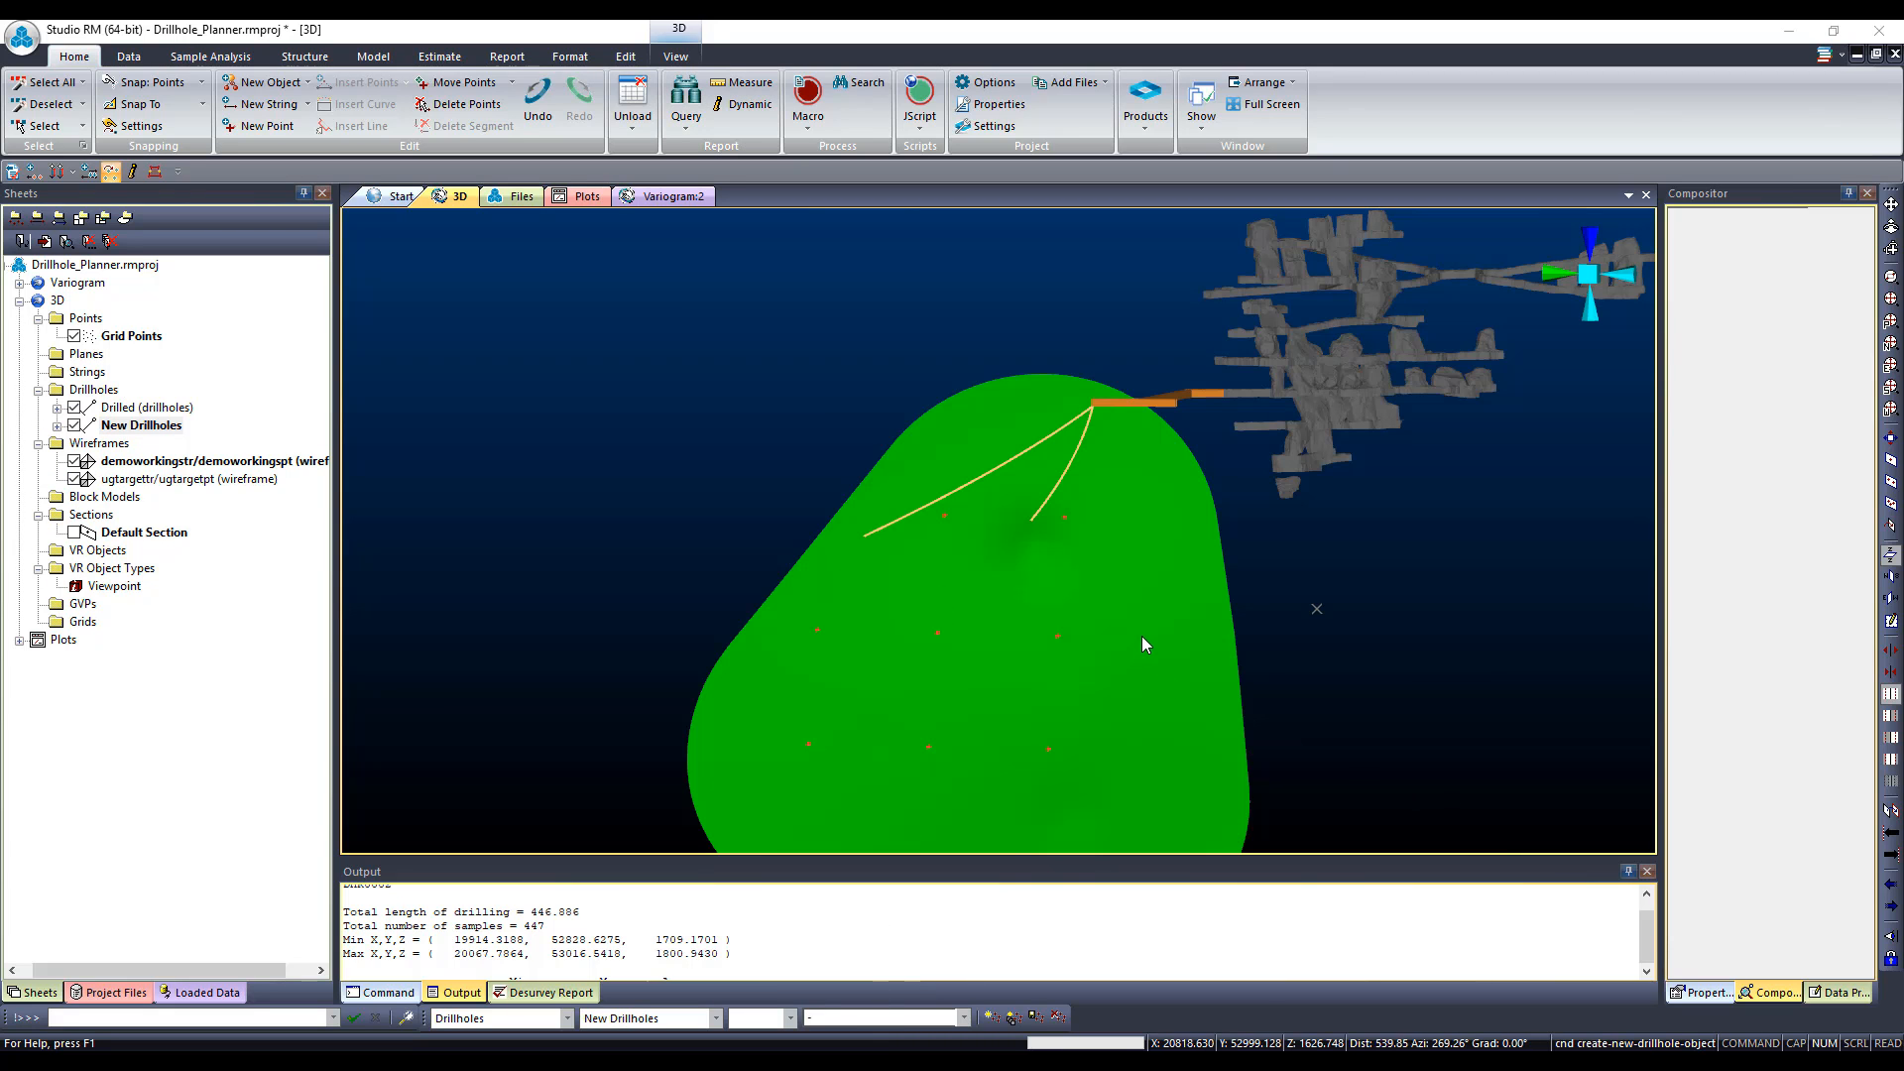
pyautogui.moveTo(1139, 632)
pyautogui.mouseDown()
pyautogui.moveTo(1156, 668)
pyautogui.moveTo(1216, 693)
pyautogui.moveTo(1164, 642)
pyautogui.mouseUp()
pyautogui.click(210, 57)
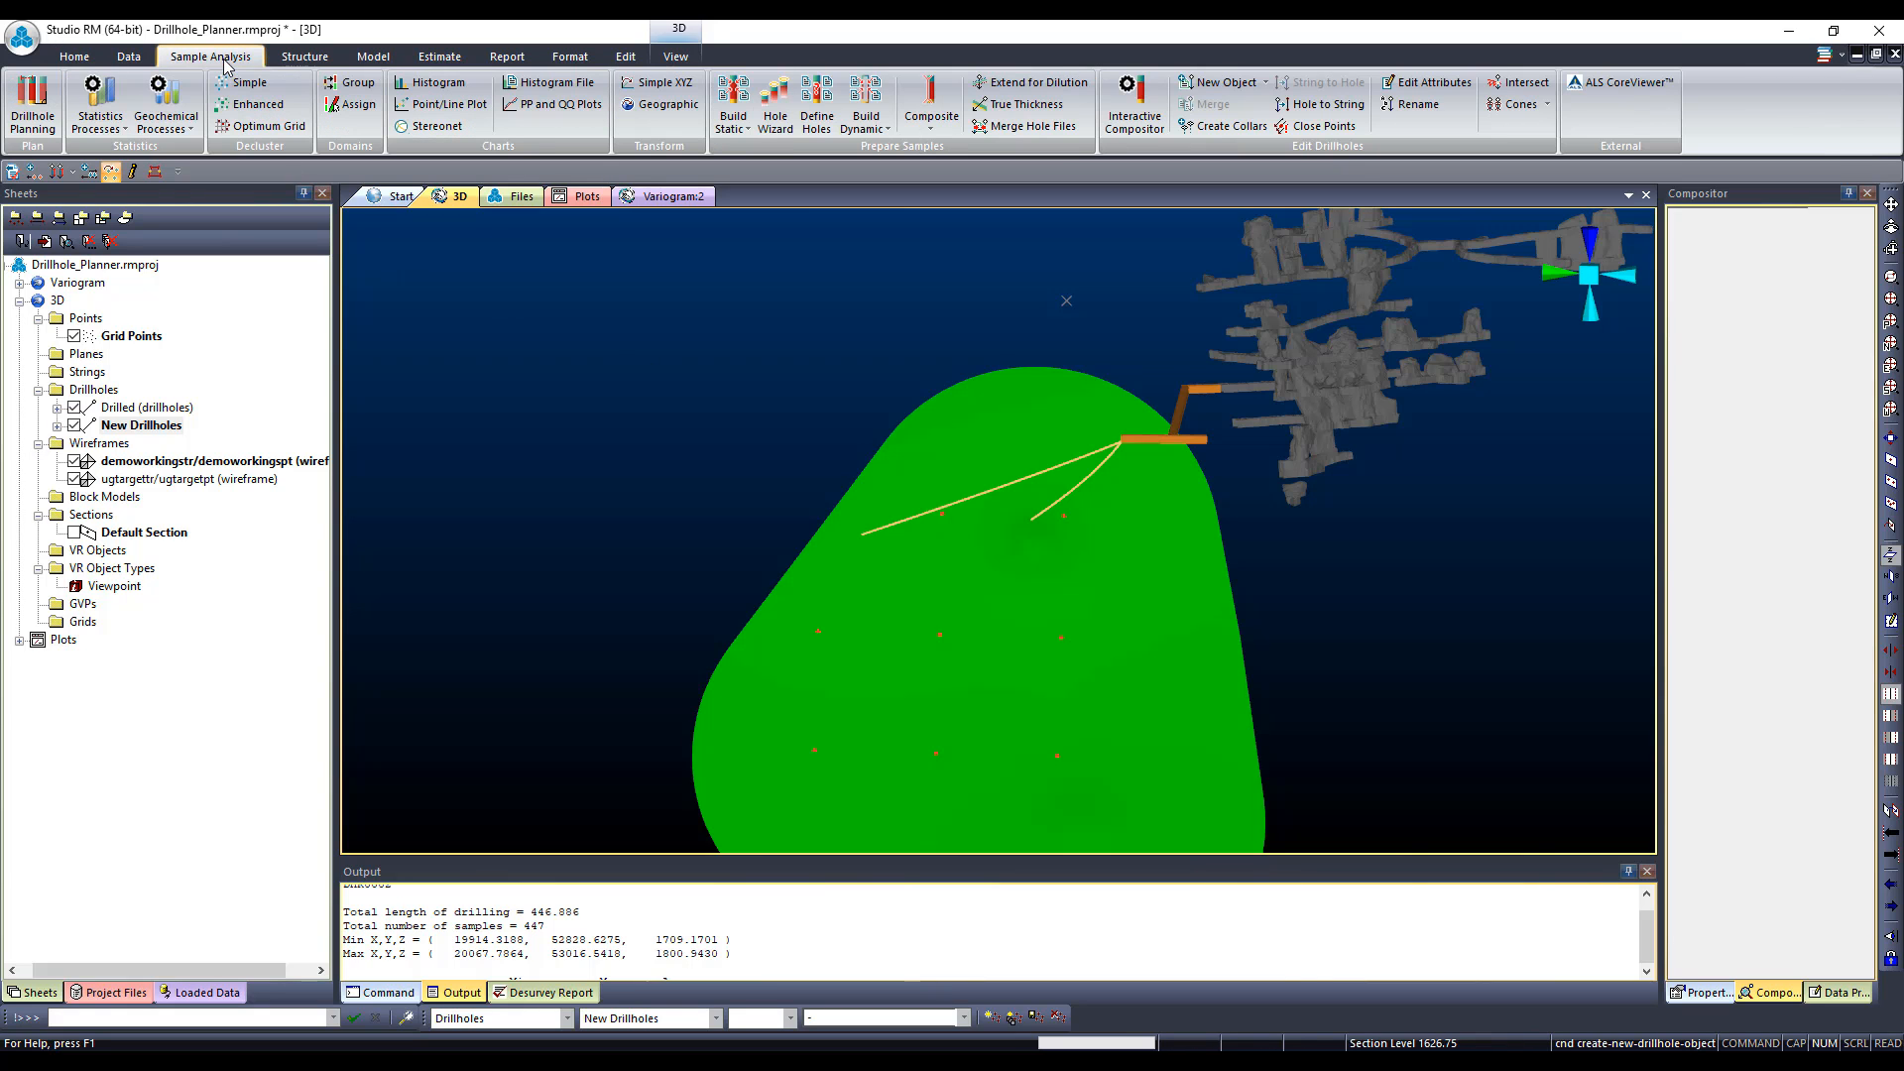
pyautogui.click(33, 110)
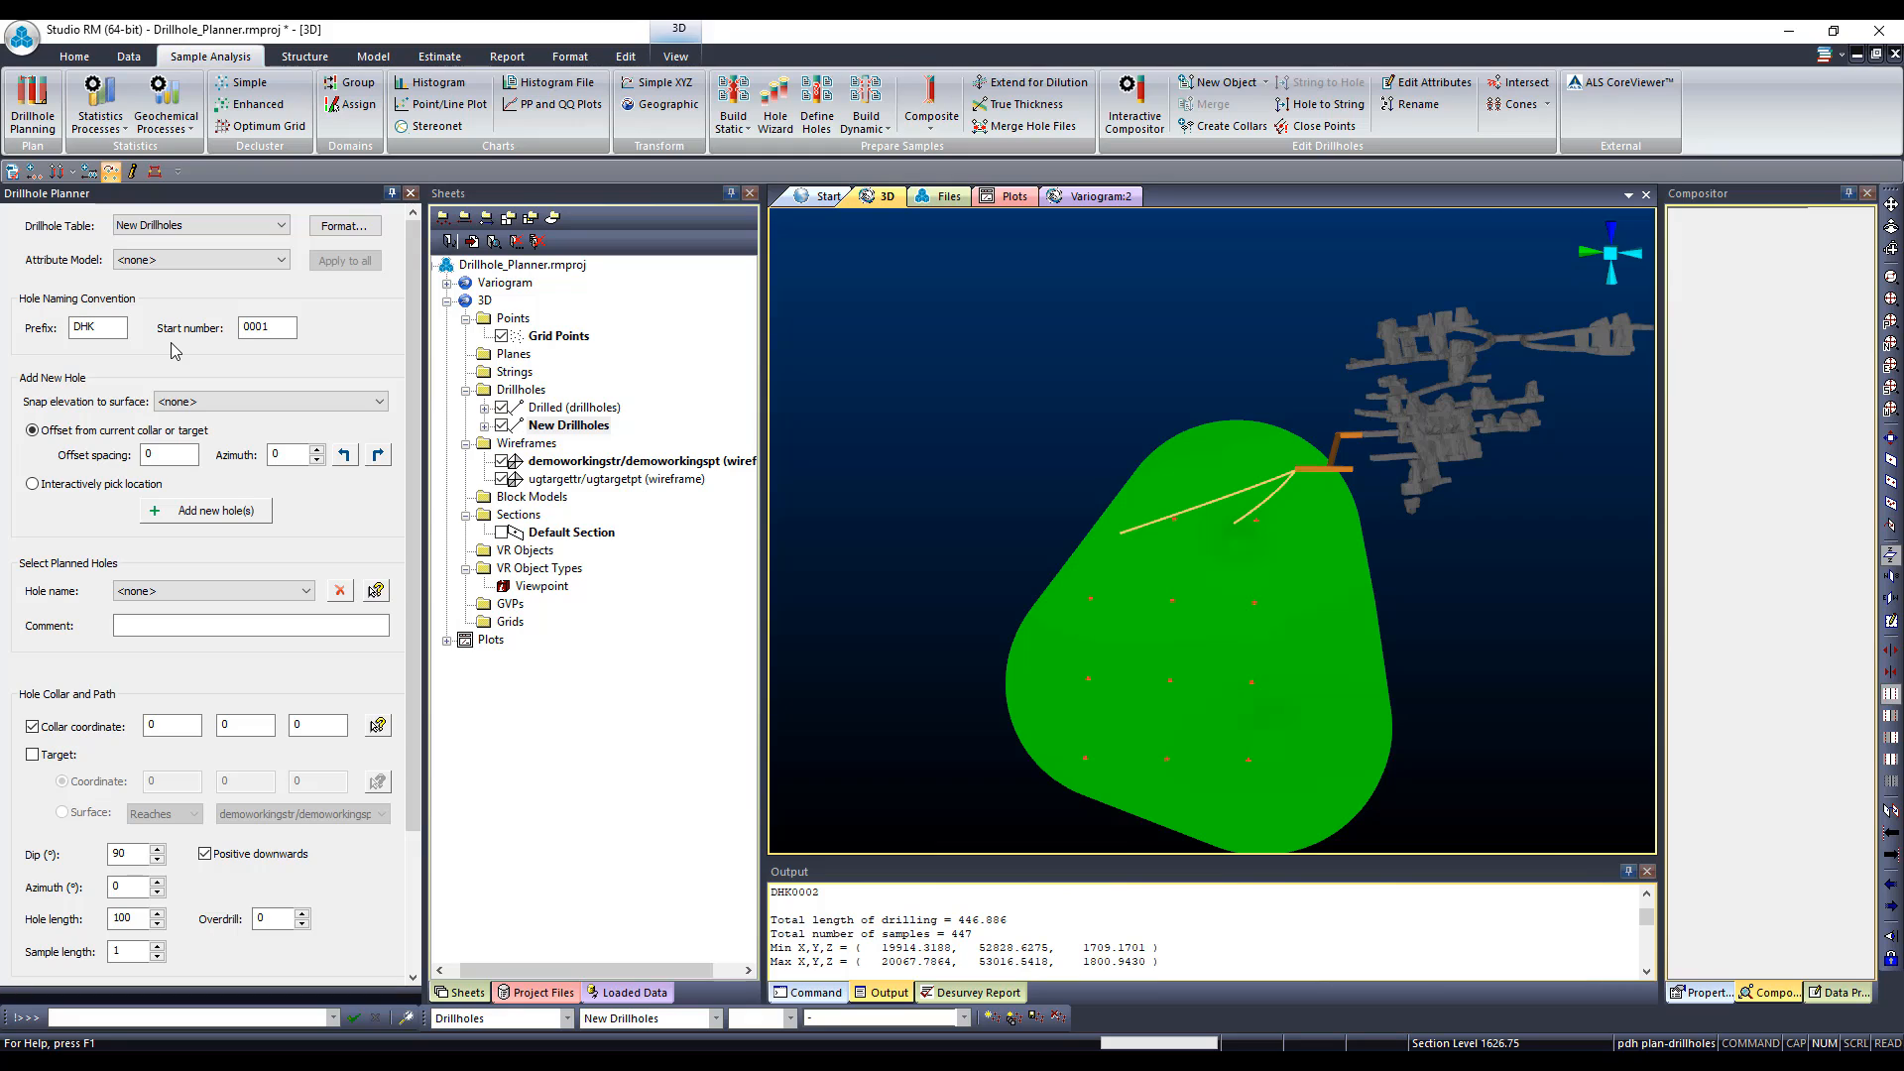
pyautogui.click(265, 327)
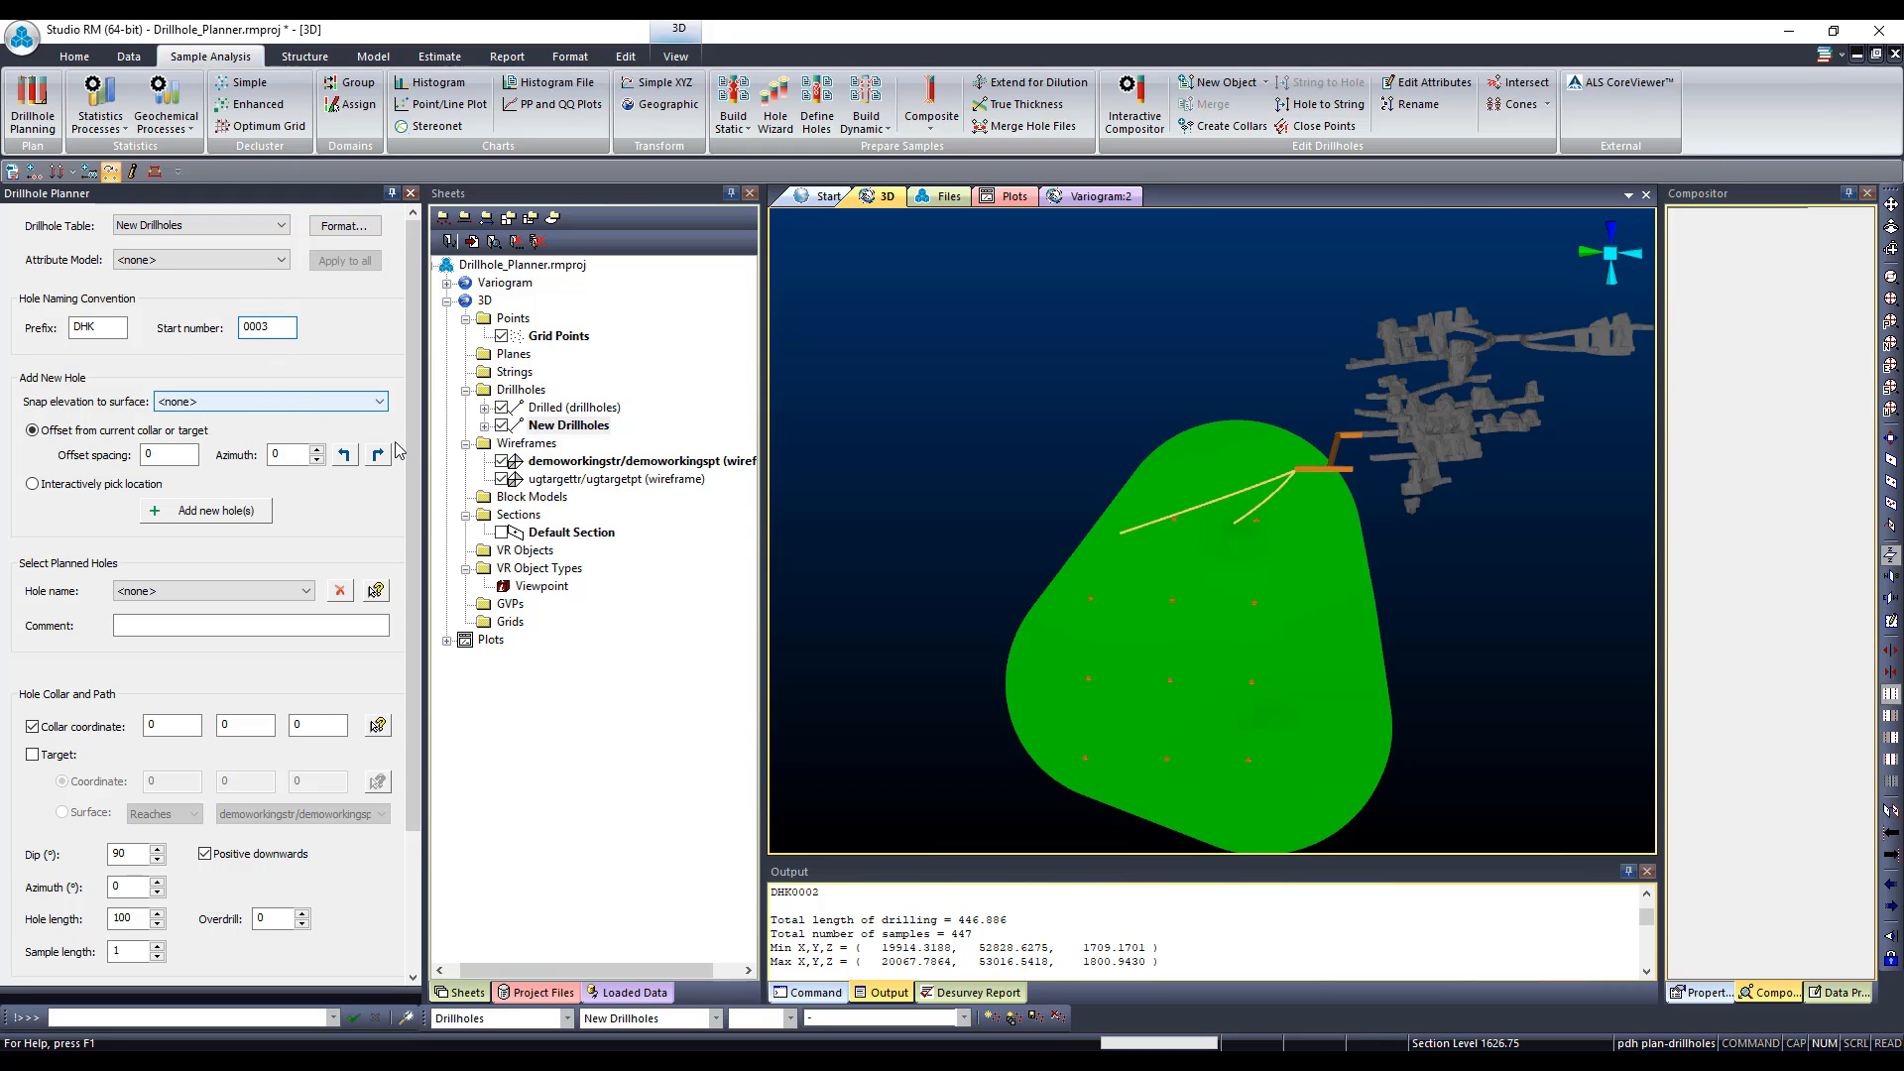
# Step: Pick the collar coordinate at the end of the drive where the two drilled holes start
pyautogui.scroll(-3, 397, 451)
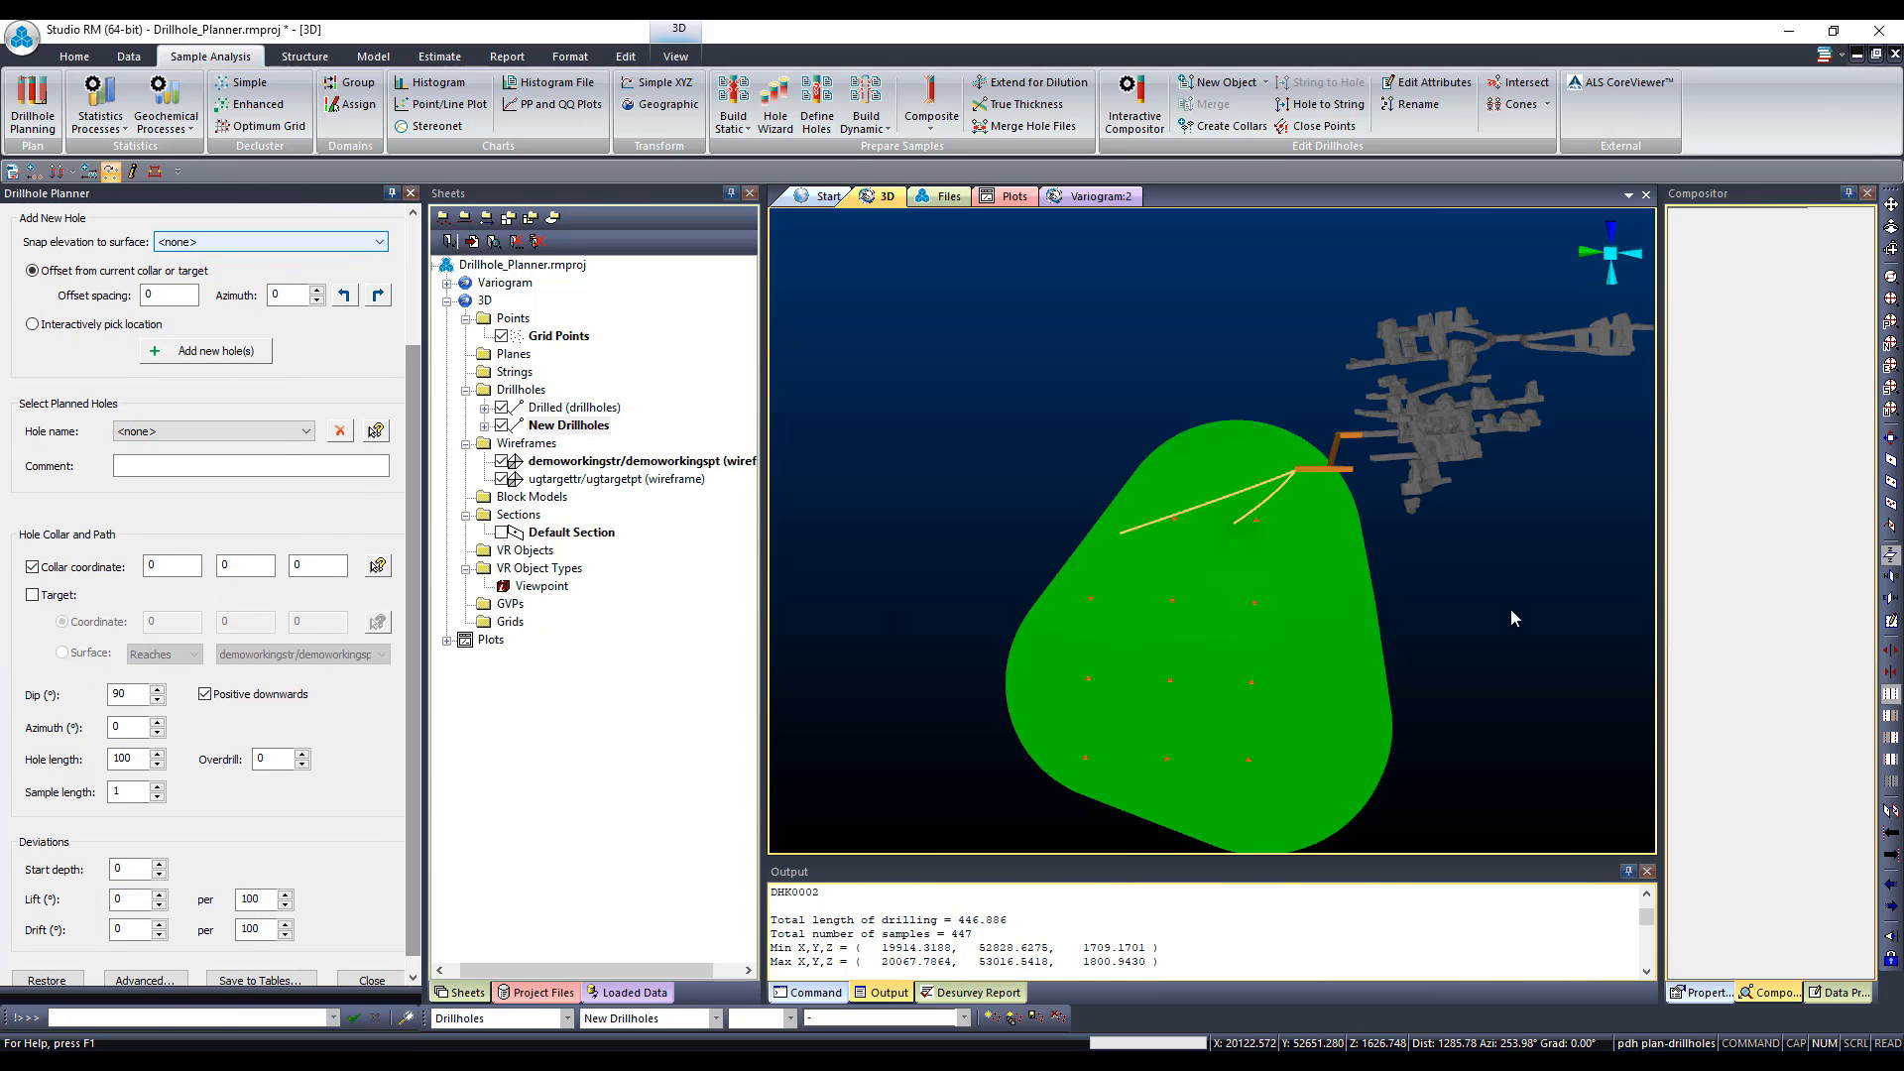
pyautogui.scroll(5, 1335, 546)
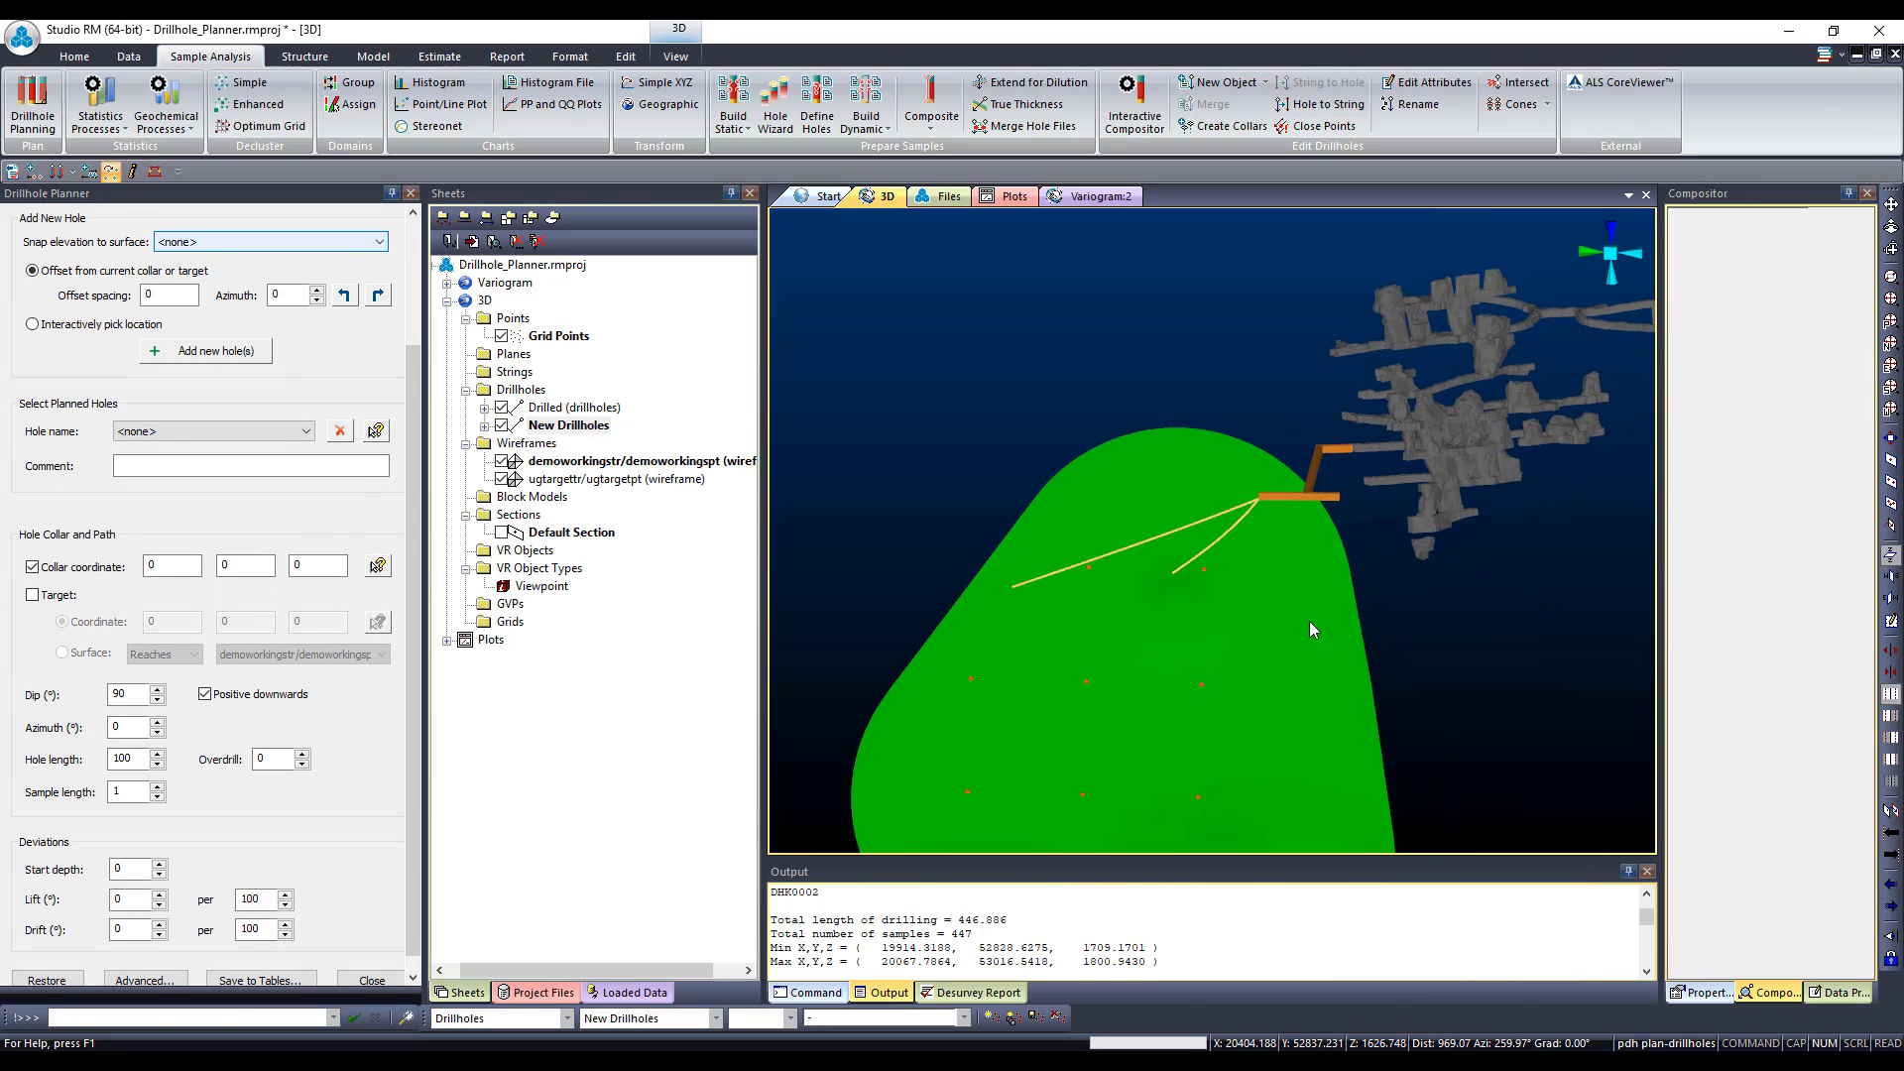
pyautogui.keyDown('shift'); pyautogui.moveTo(1338, 646); pyautogui.dragTo(1426, 643); pyautogui.keyUp('shift')
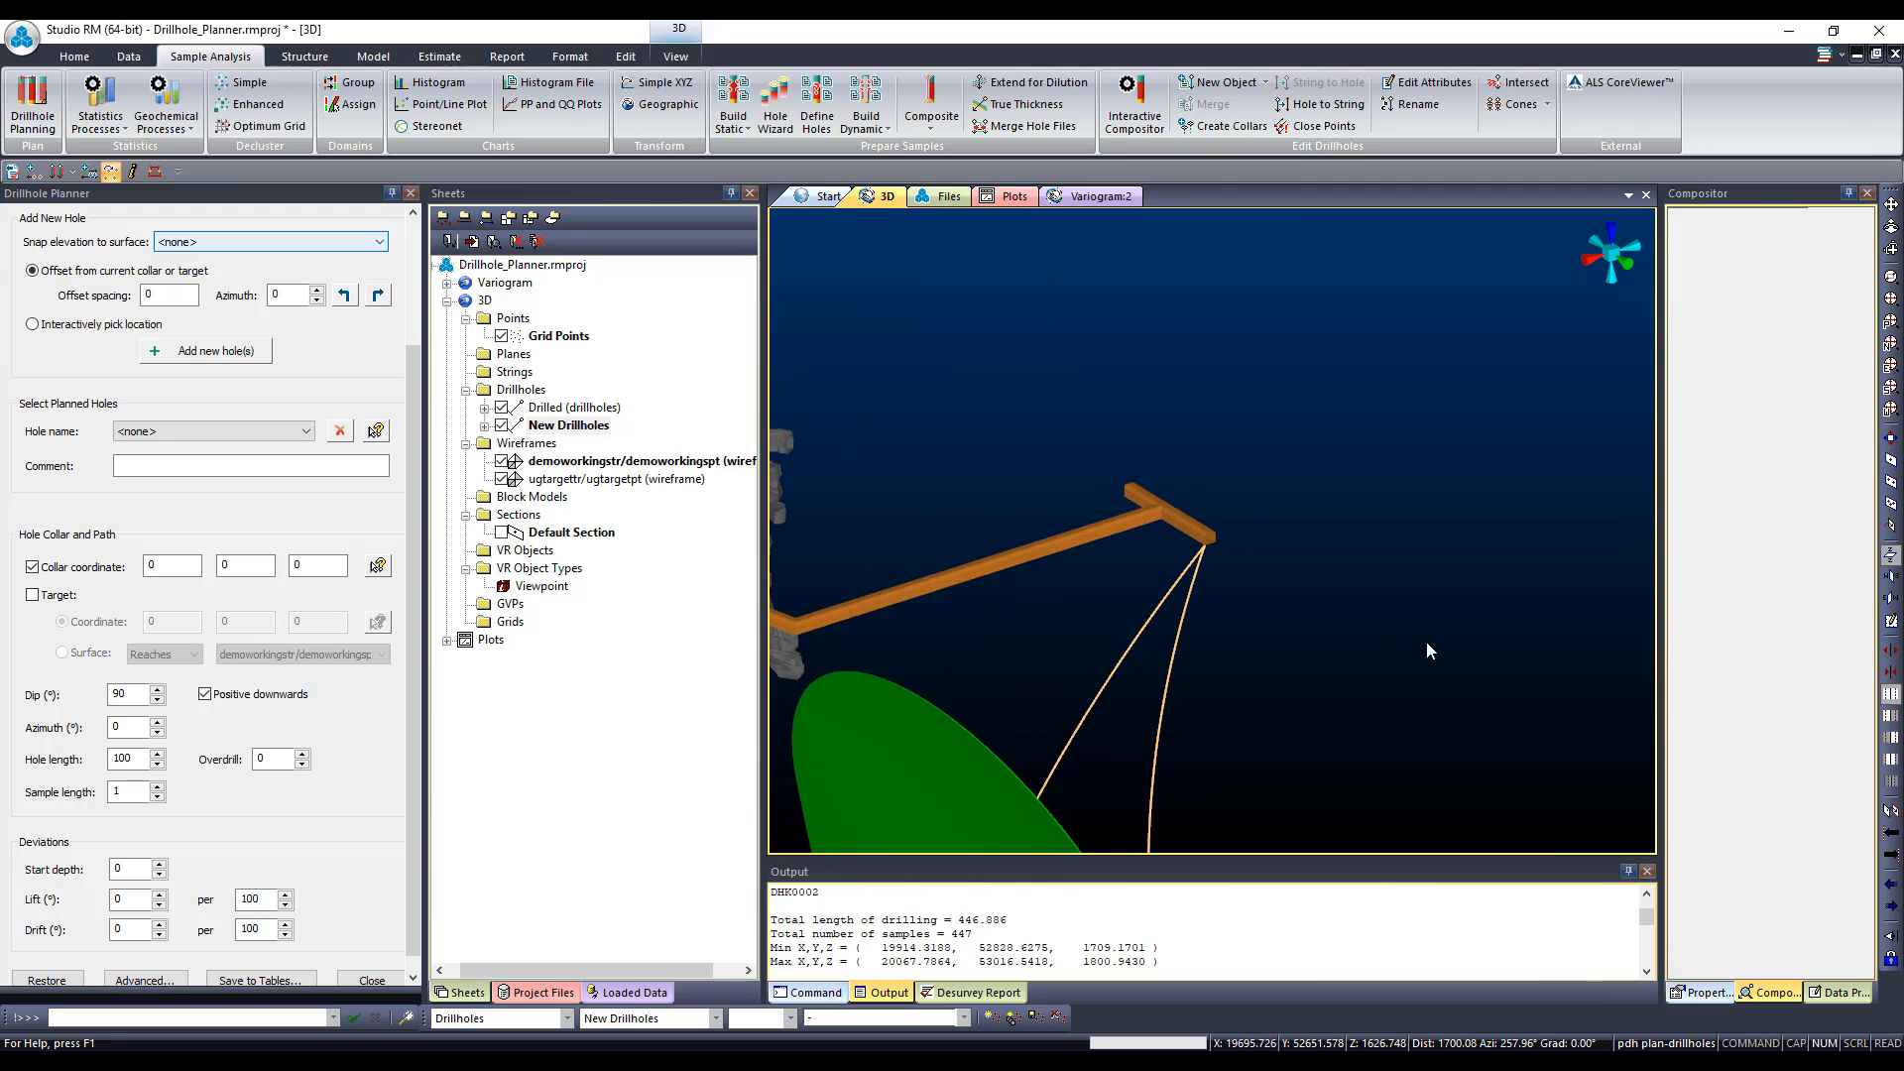
pyautogui.scroll(4, 1222, 569)
pyautogui.click(374, 569)
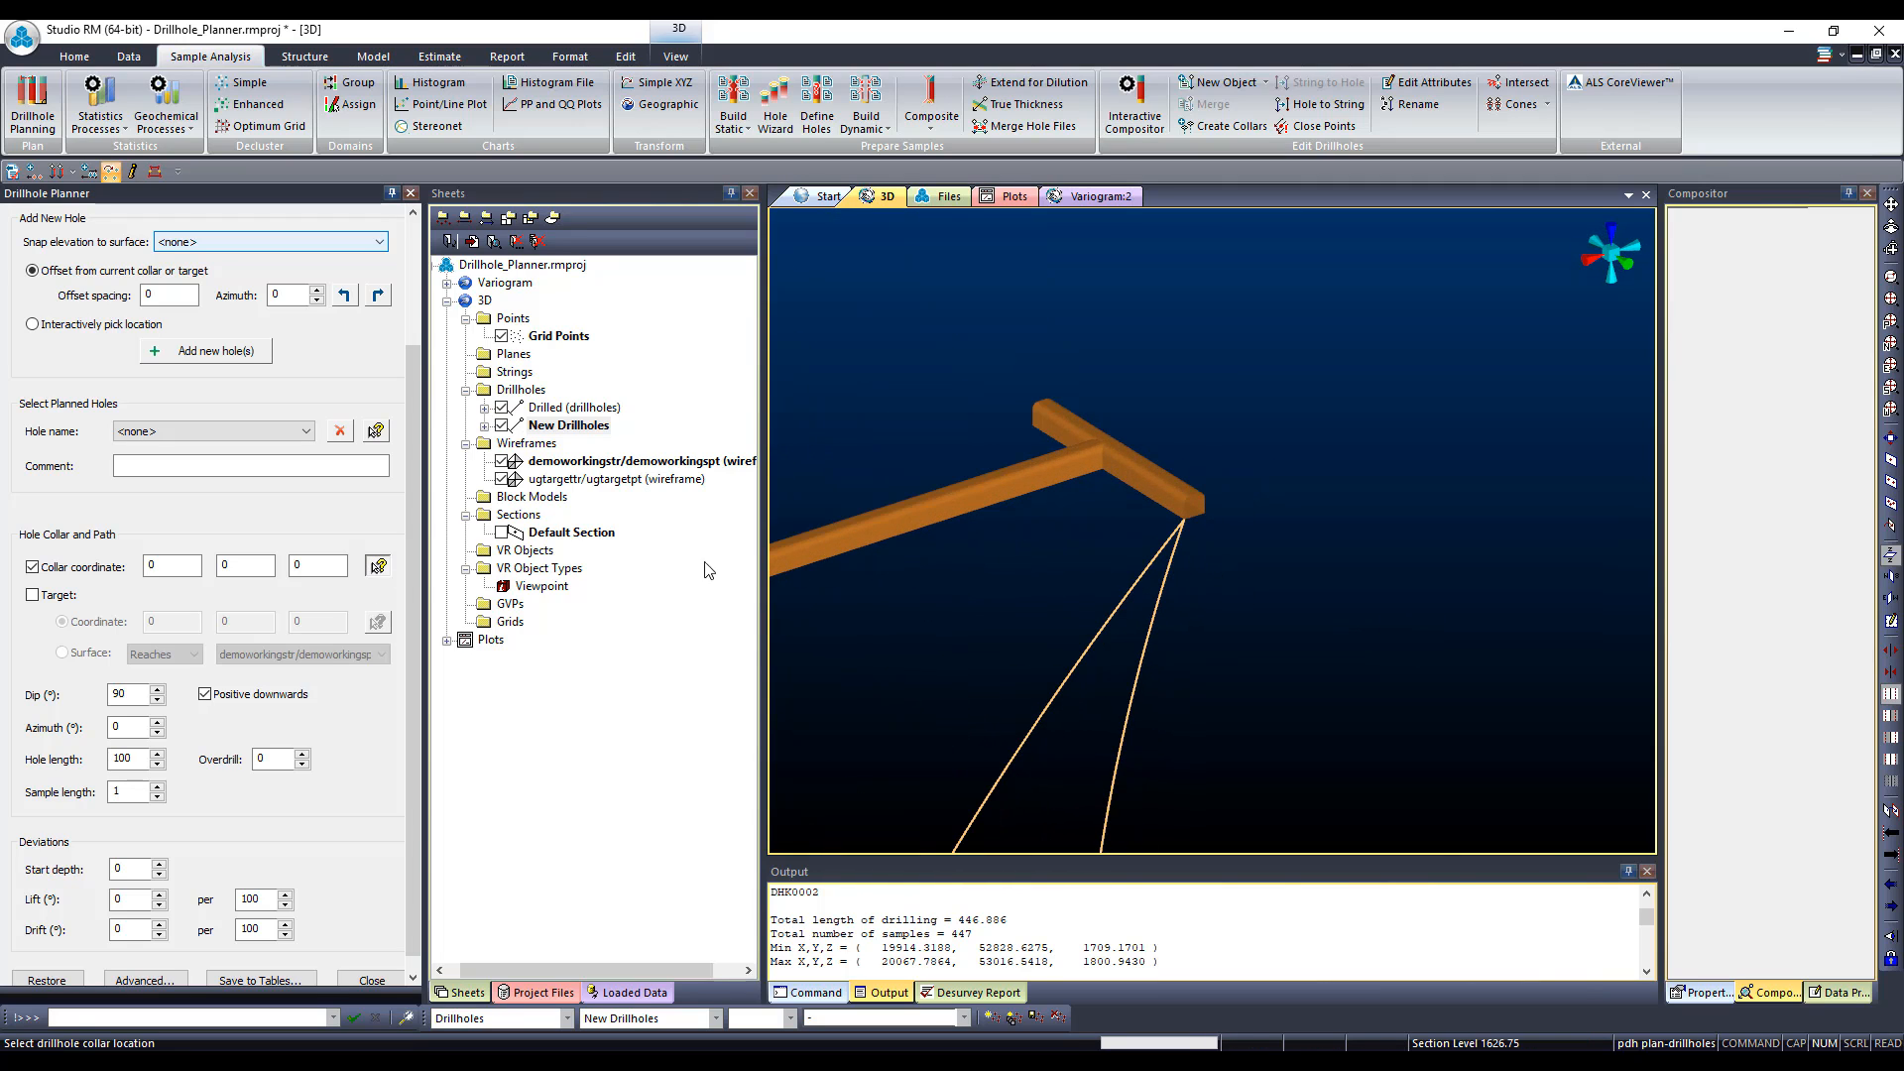
pyautogui.scroll(4, 1210, 522)
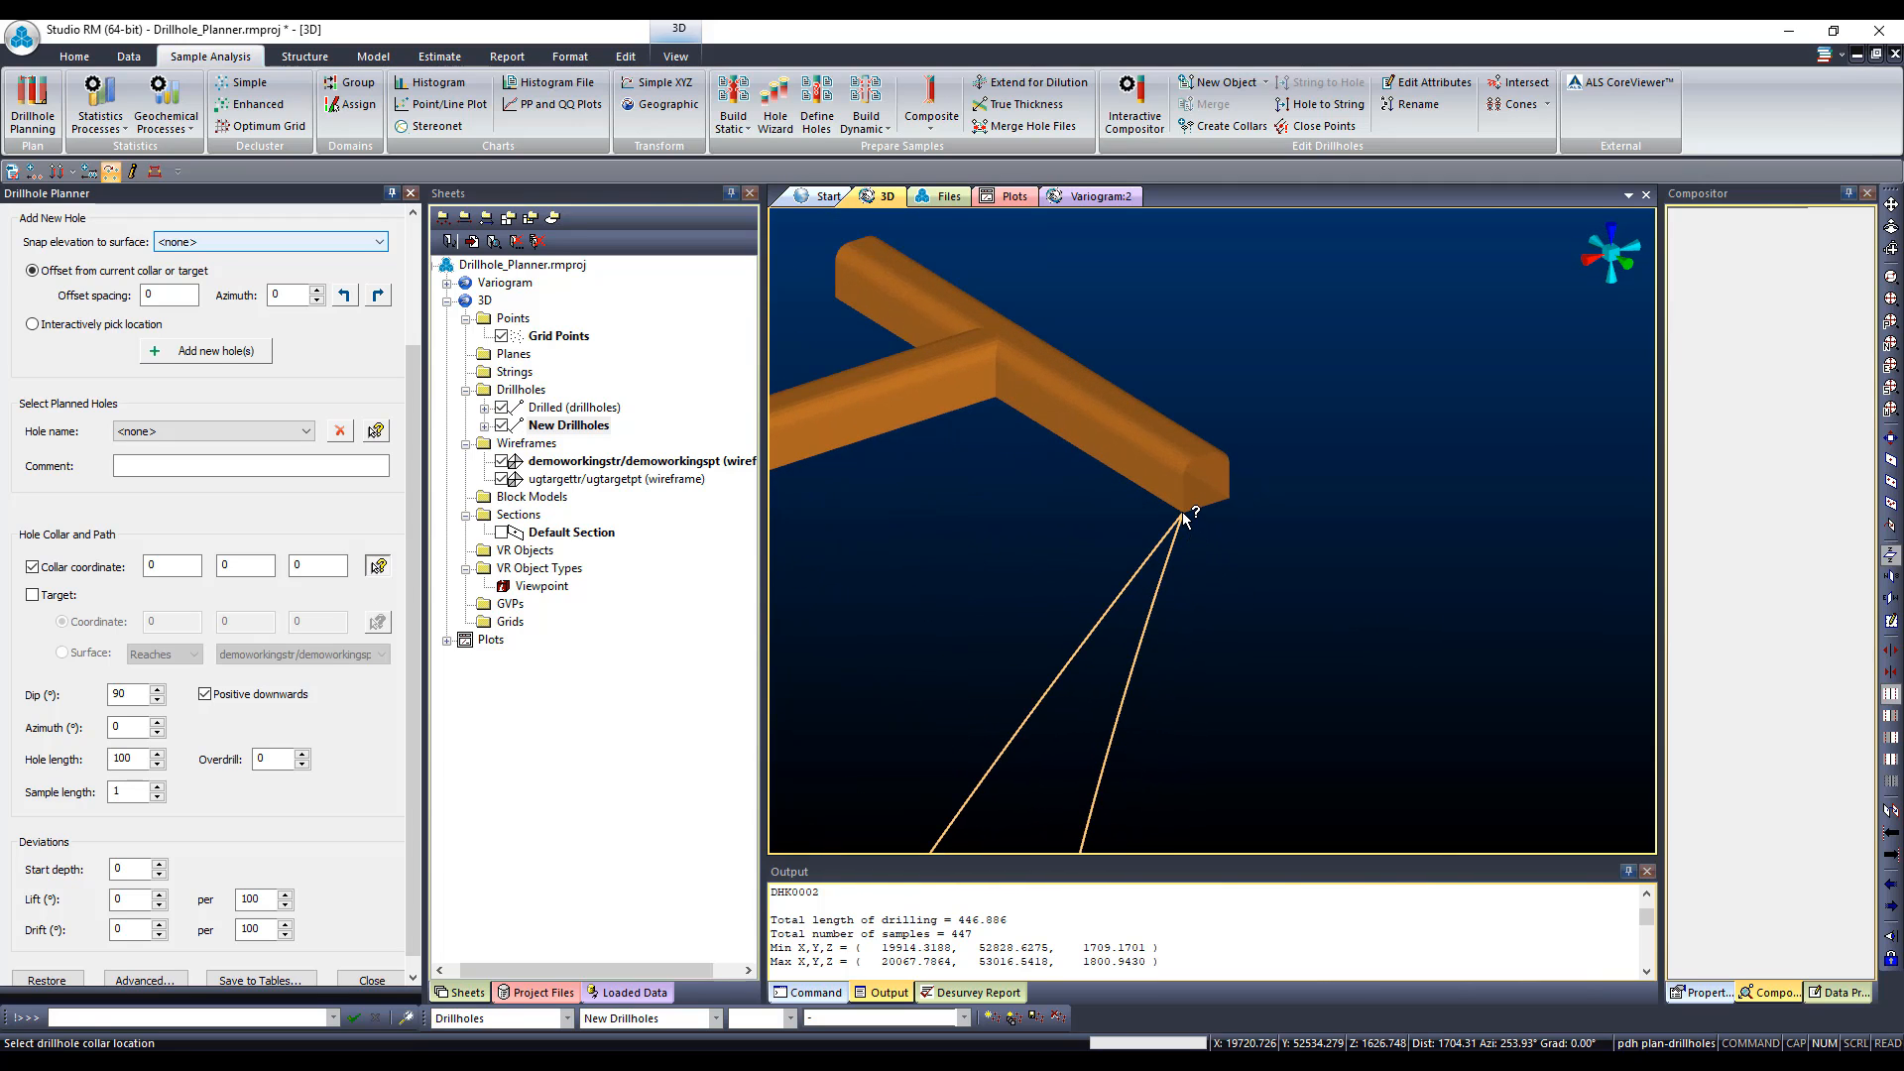
pyautogui.click(1183, 515)
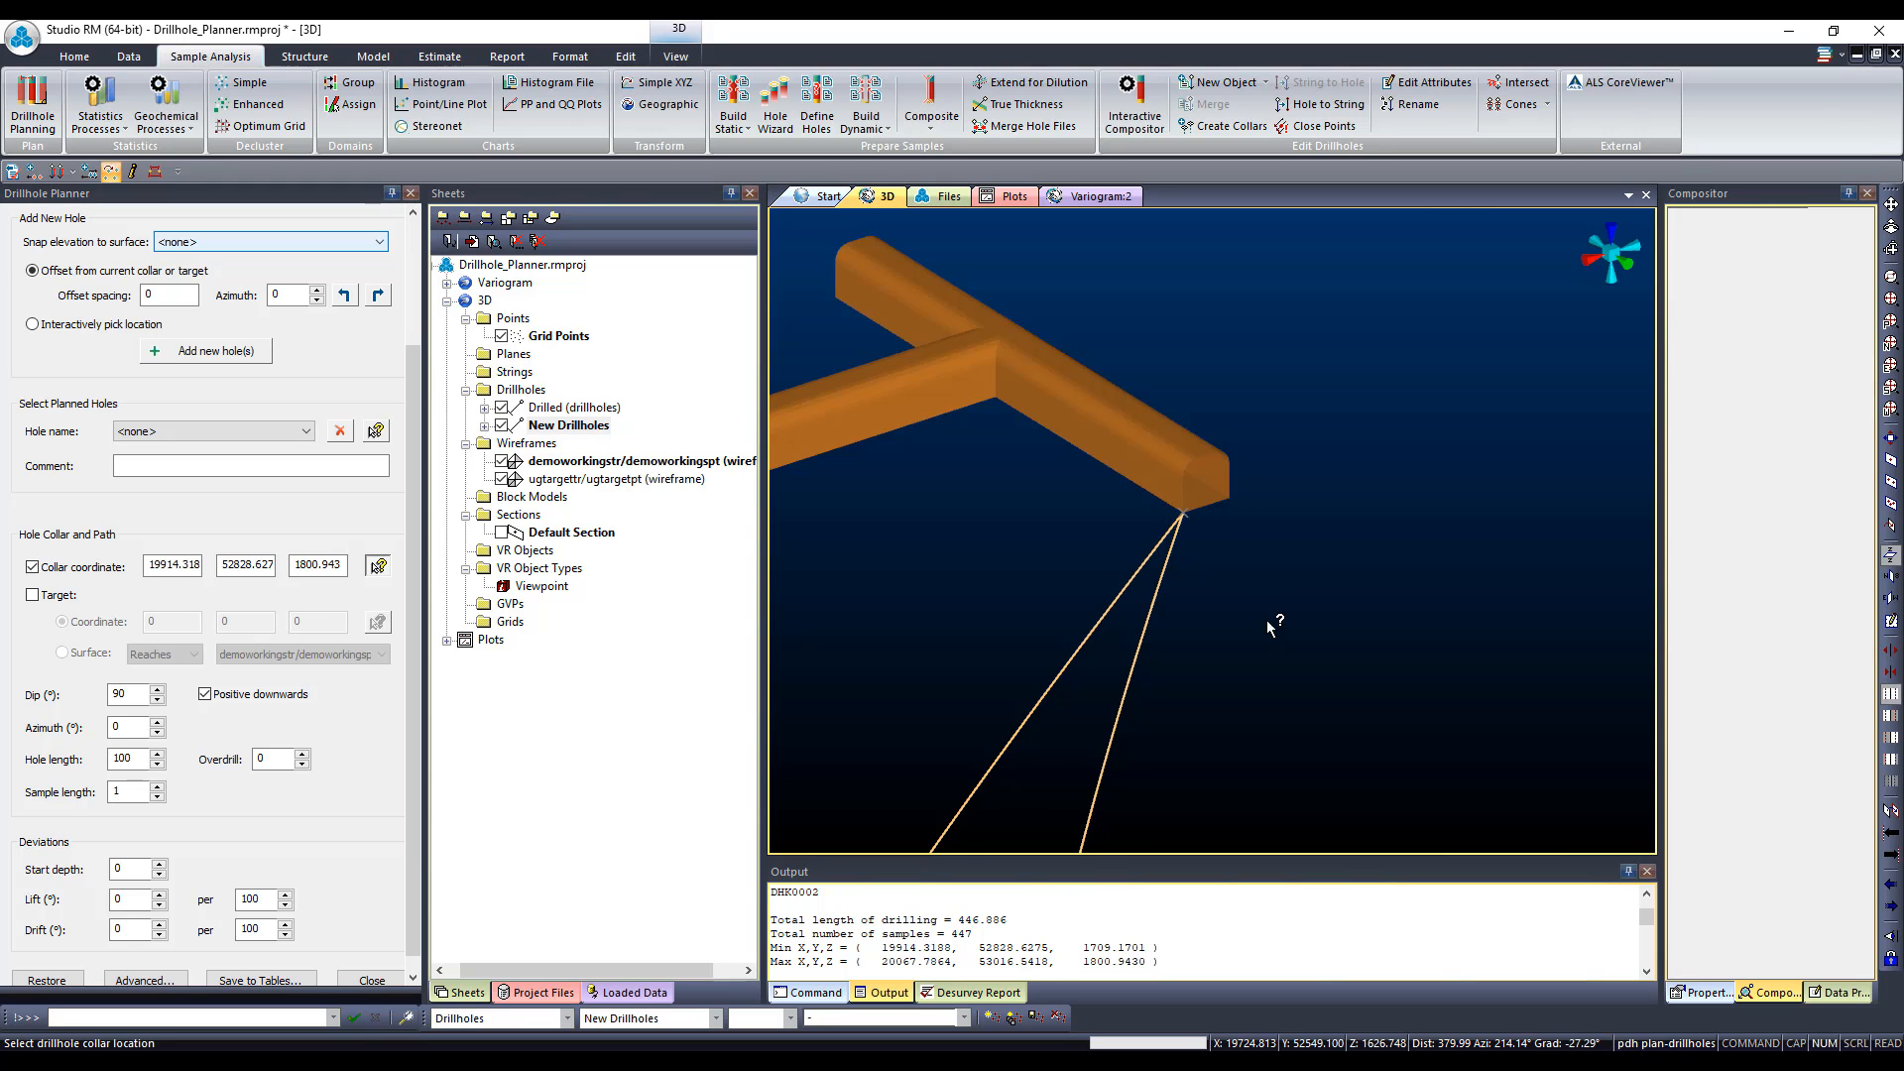
# Step: Hide the ugtarget wireframe and add a hole from this collar, targeting the nearest grid point in the row below the drilled holes
pyautogui.scroll(-4, 1273, 655)
pyautogui.keyDown('shift'); pyautogui.moveTo(1438, 675); pyautogui.dragTo(1196, 643); pyautogui.keyUp('shift')
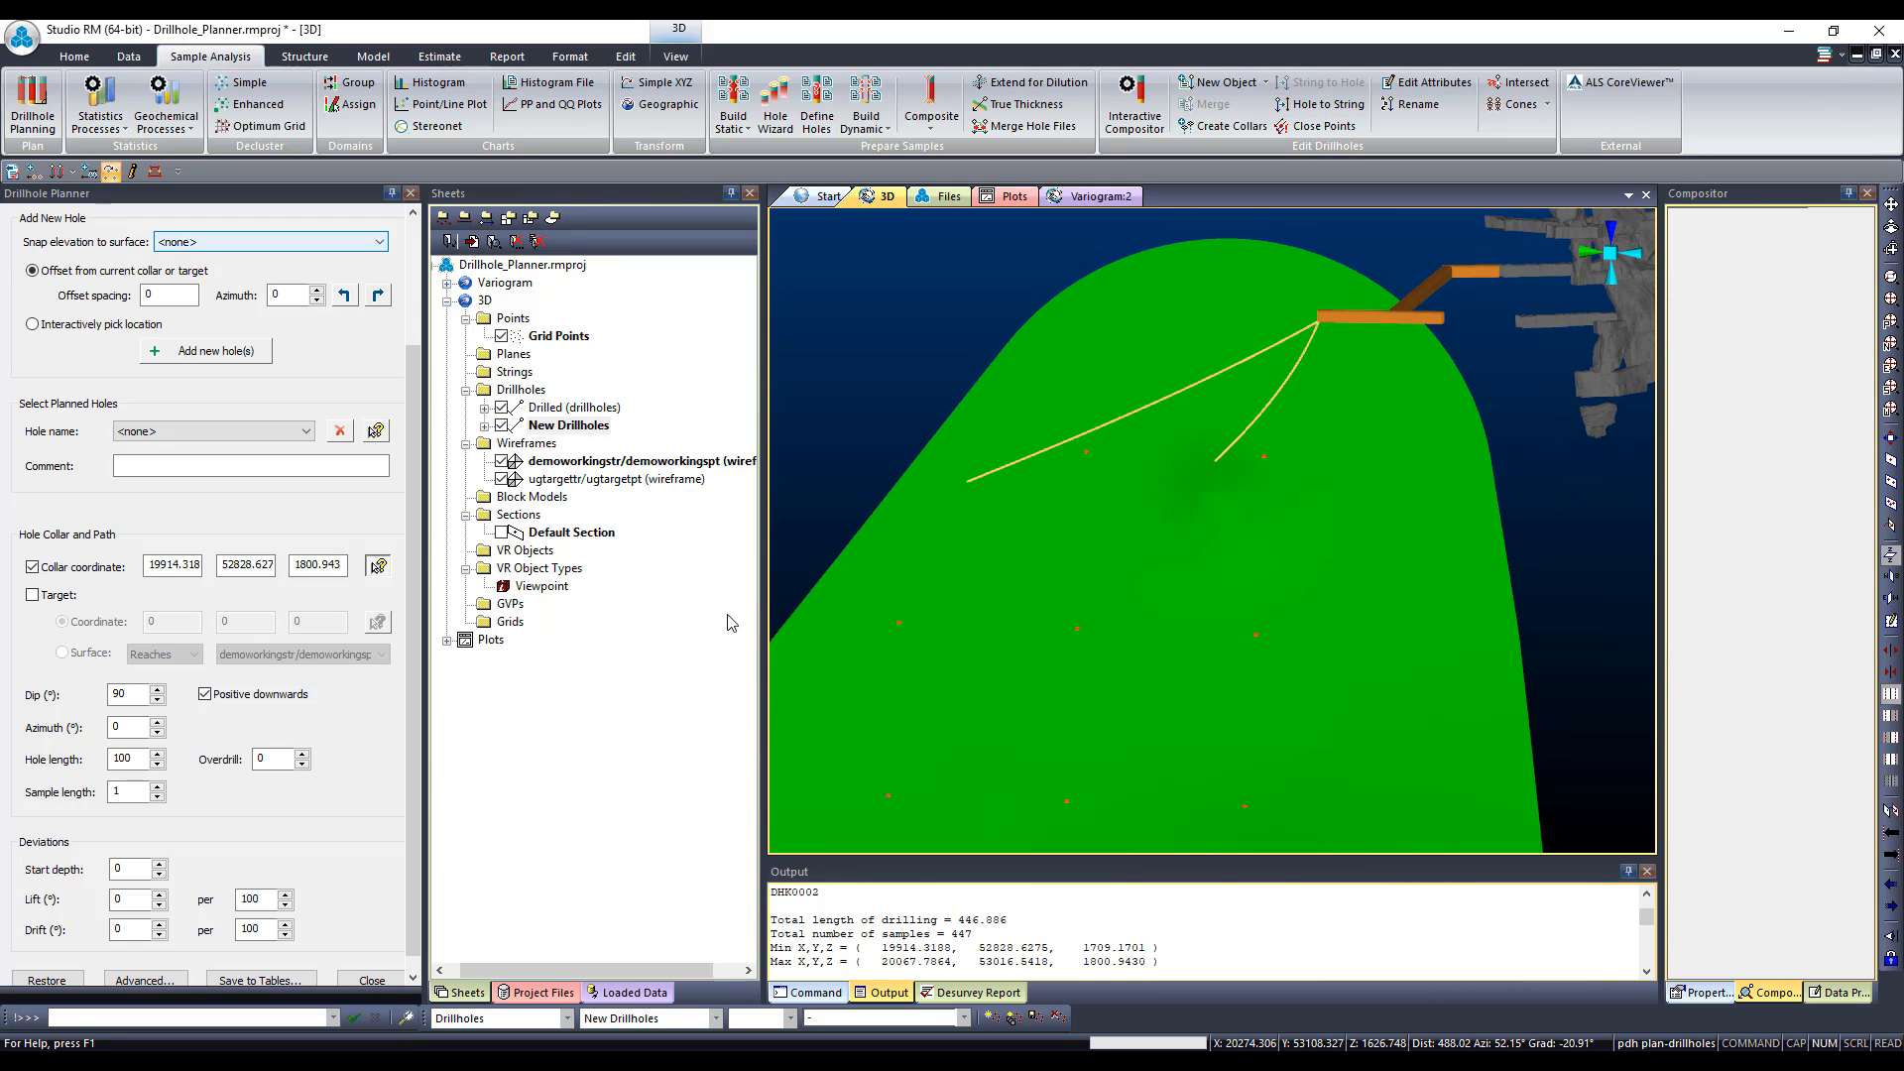
pyautogui.click(501, 479)
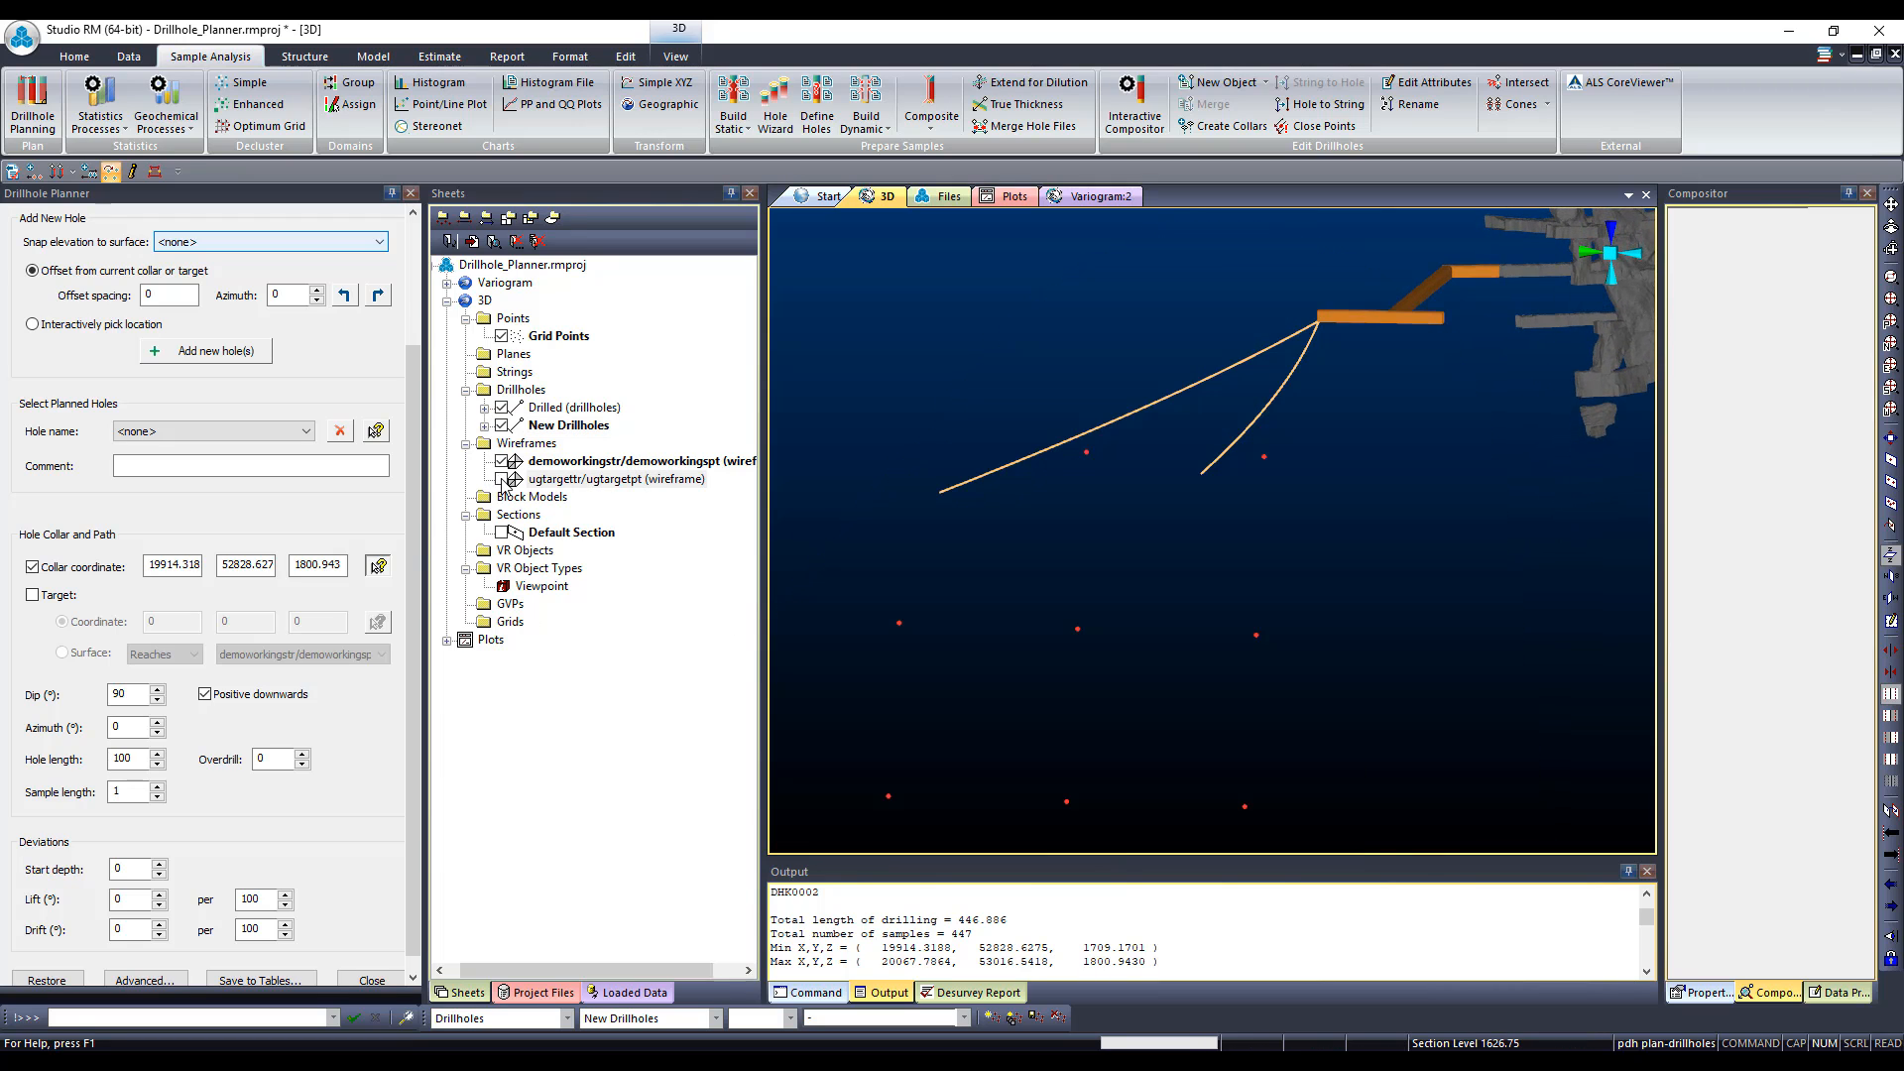
pyautogui.click(32, 595)
pyautogui.click(378, 622)
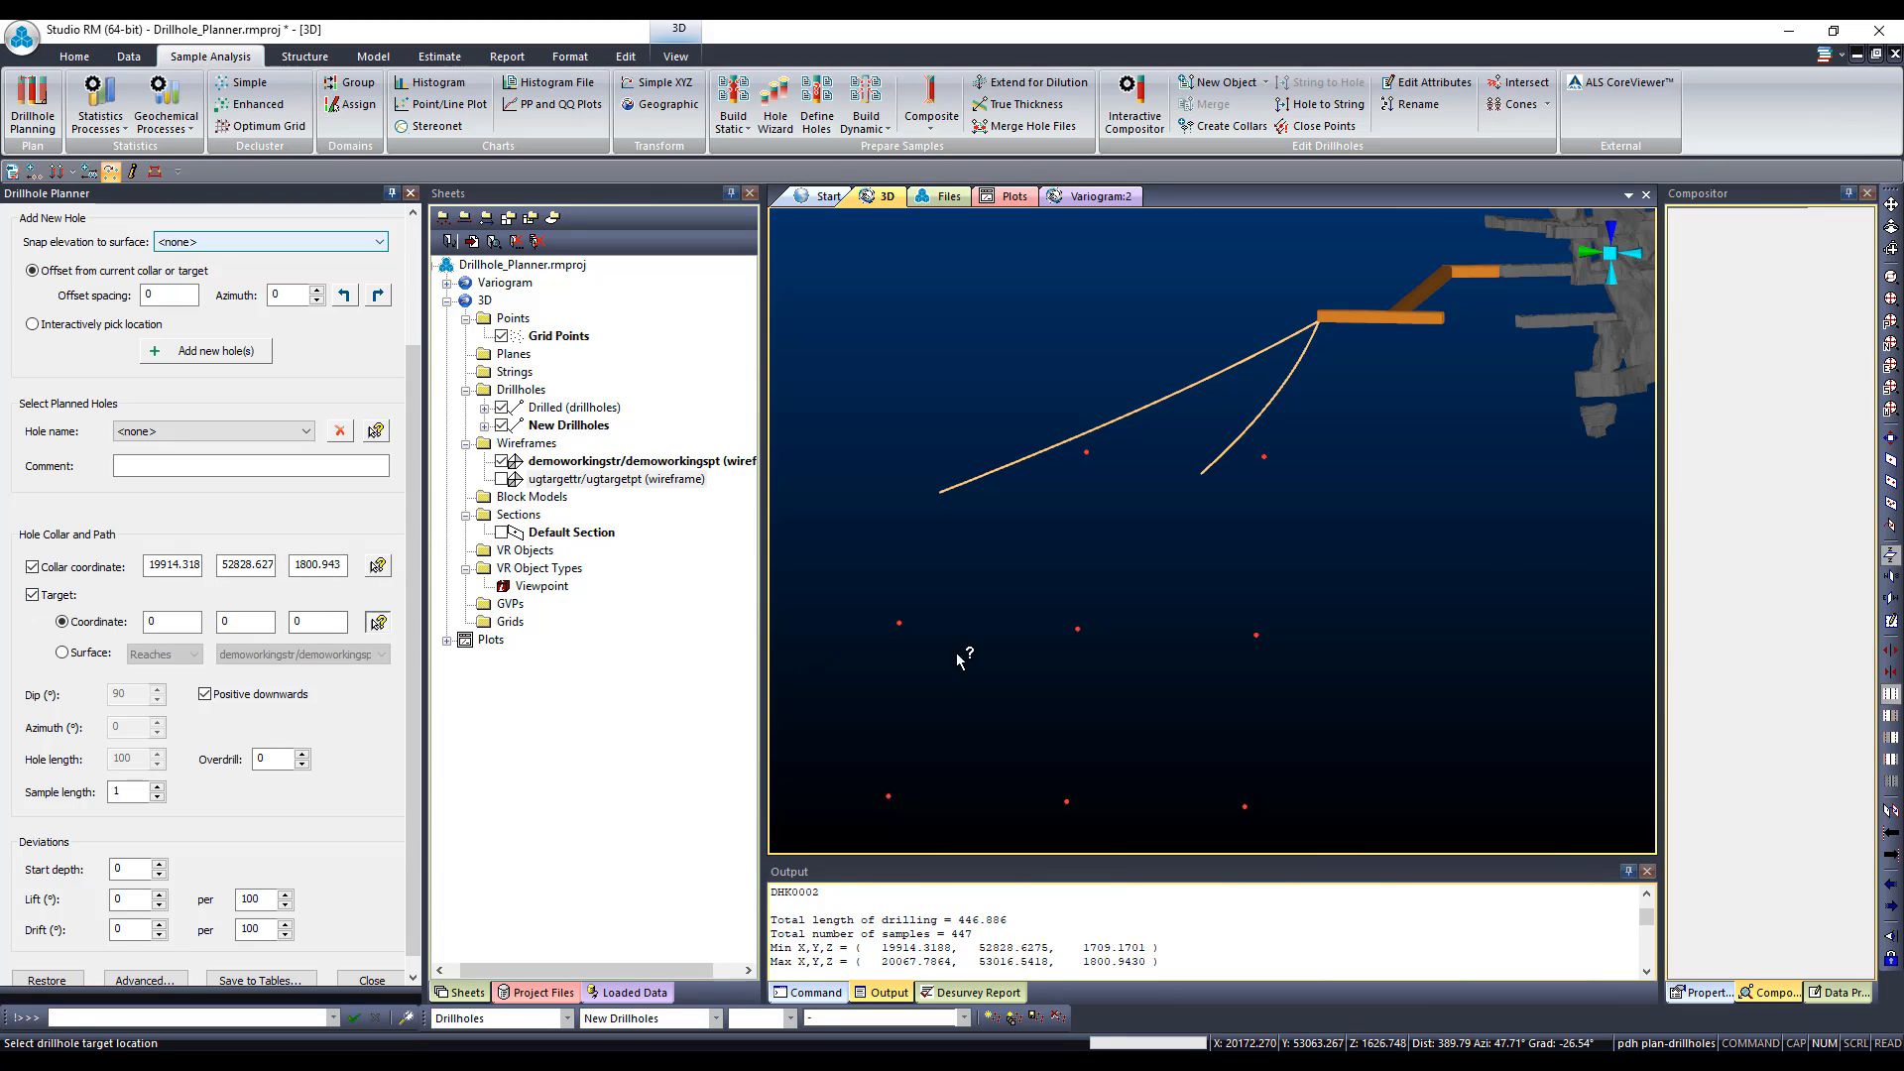
pyautogui.click(1256, 638)
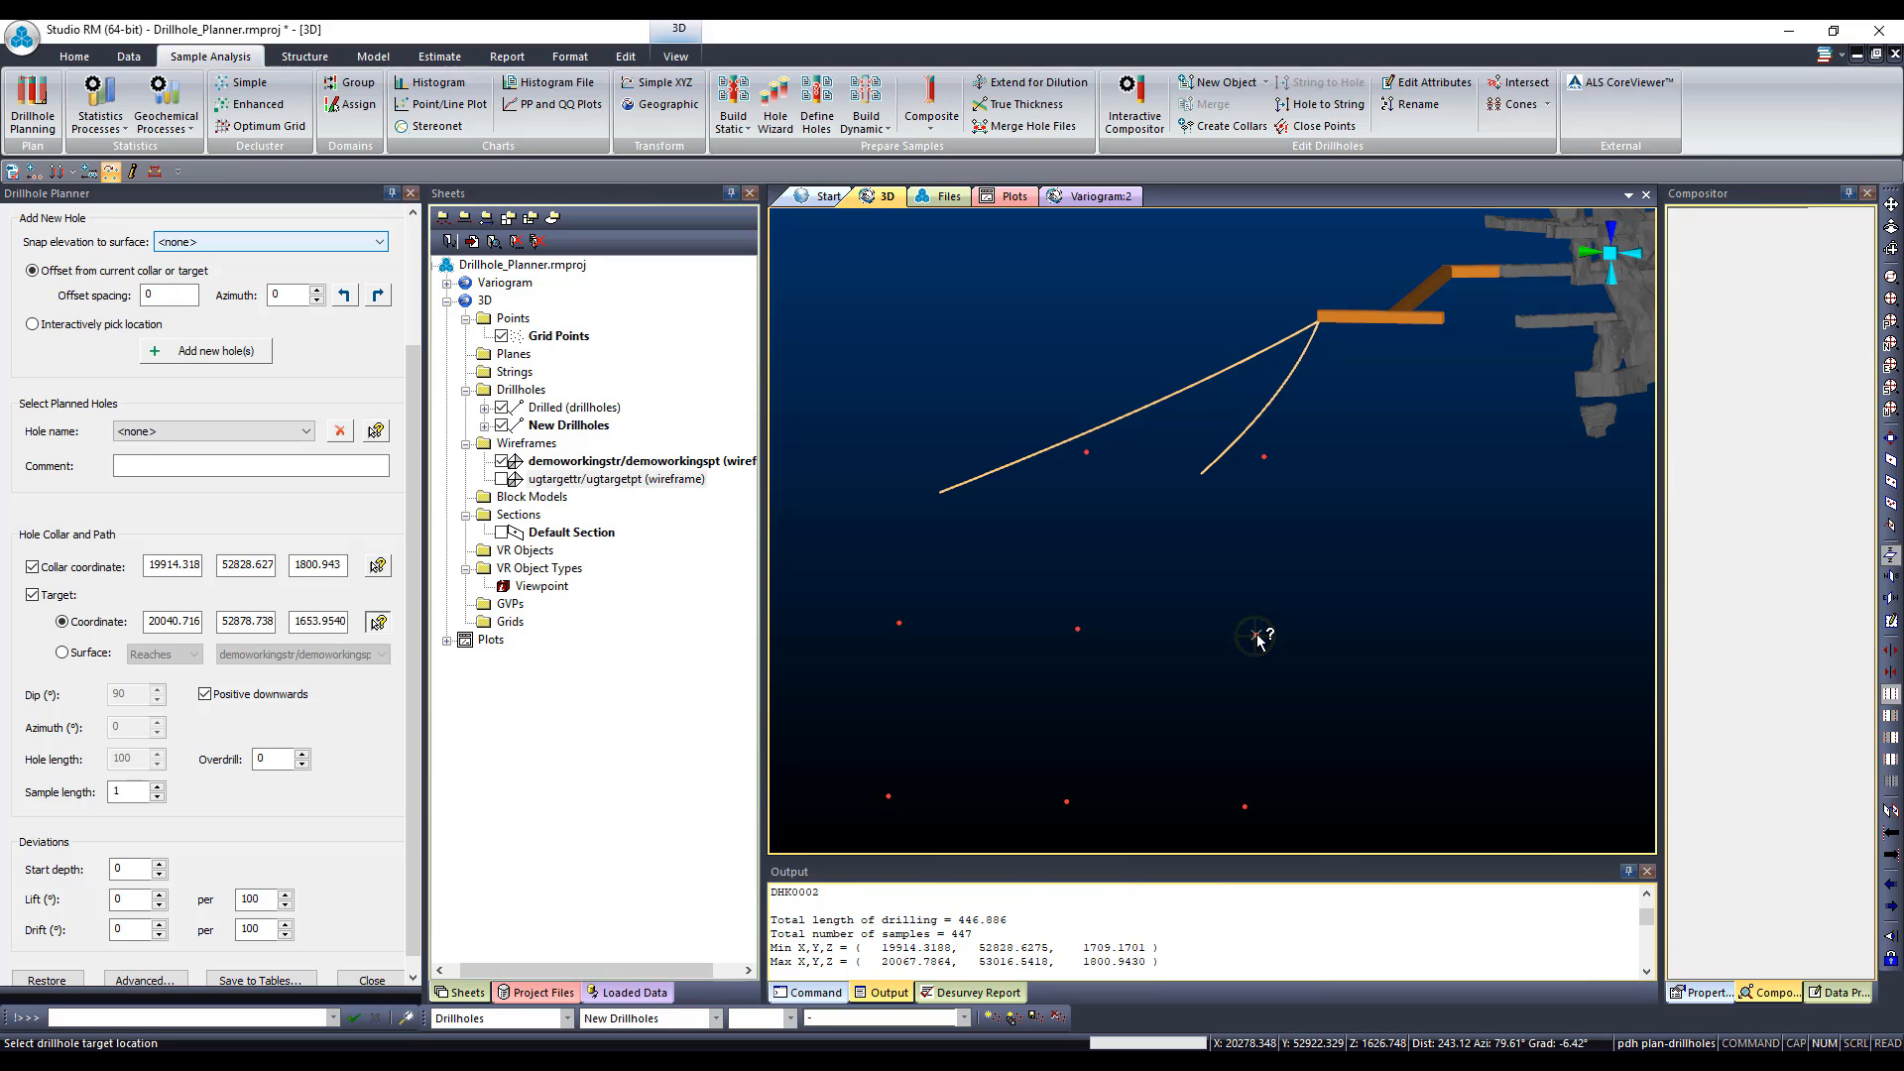
pyautogui.click(207, 351)
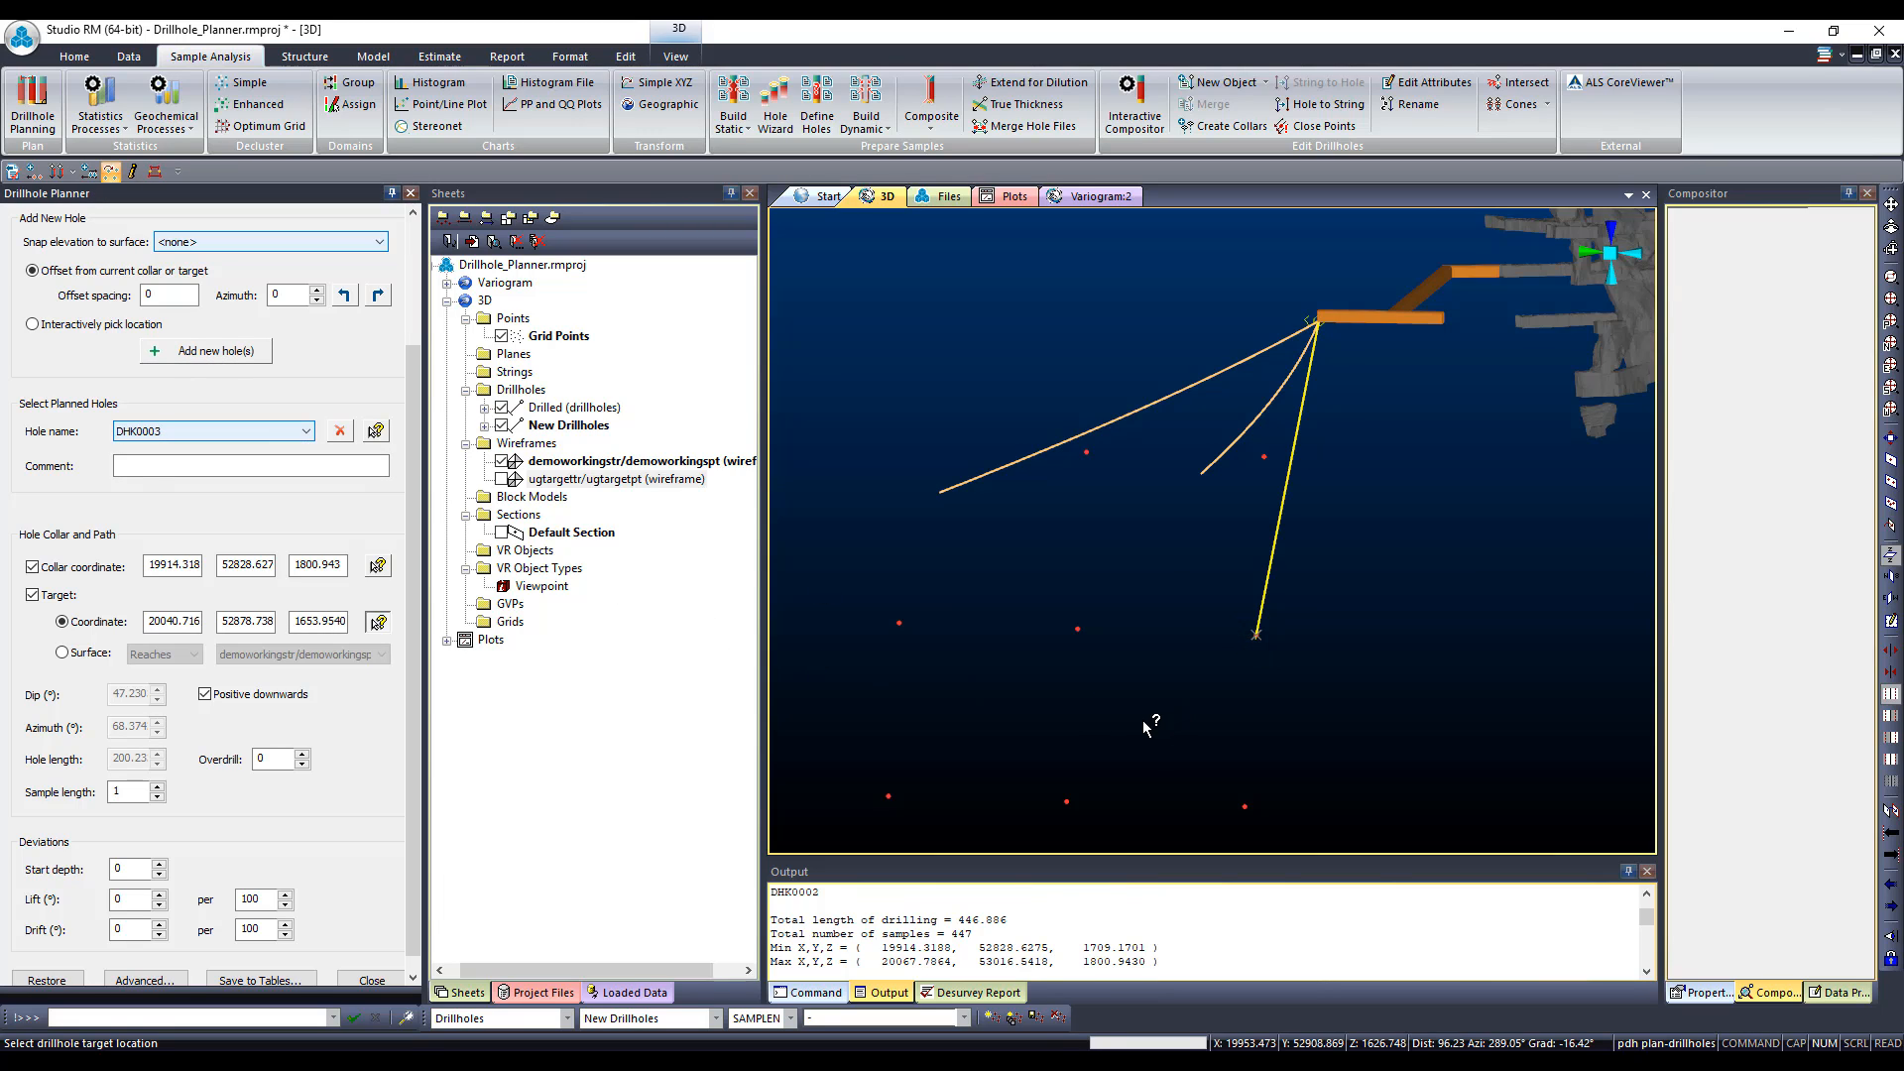
# Step: Set the new hole's overdrill to 20 and its drift to -8.79 degrees per 100
pyautogui.keyDown('shift'); pyautogui.moveTo(1144, 722); pyautogui.dragTo(1275, 720); pyautogui.keyUp('shift')
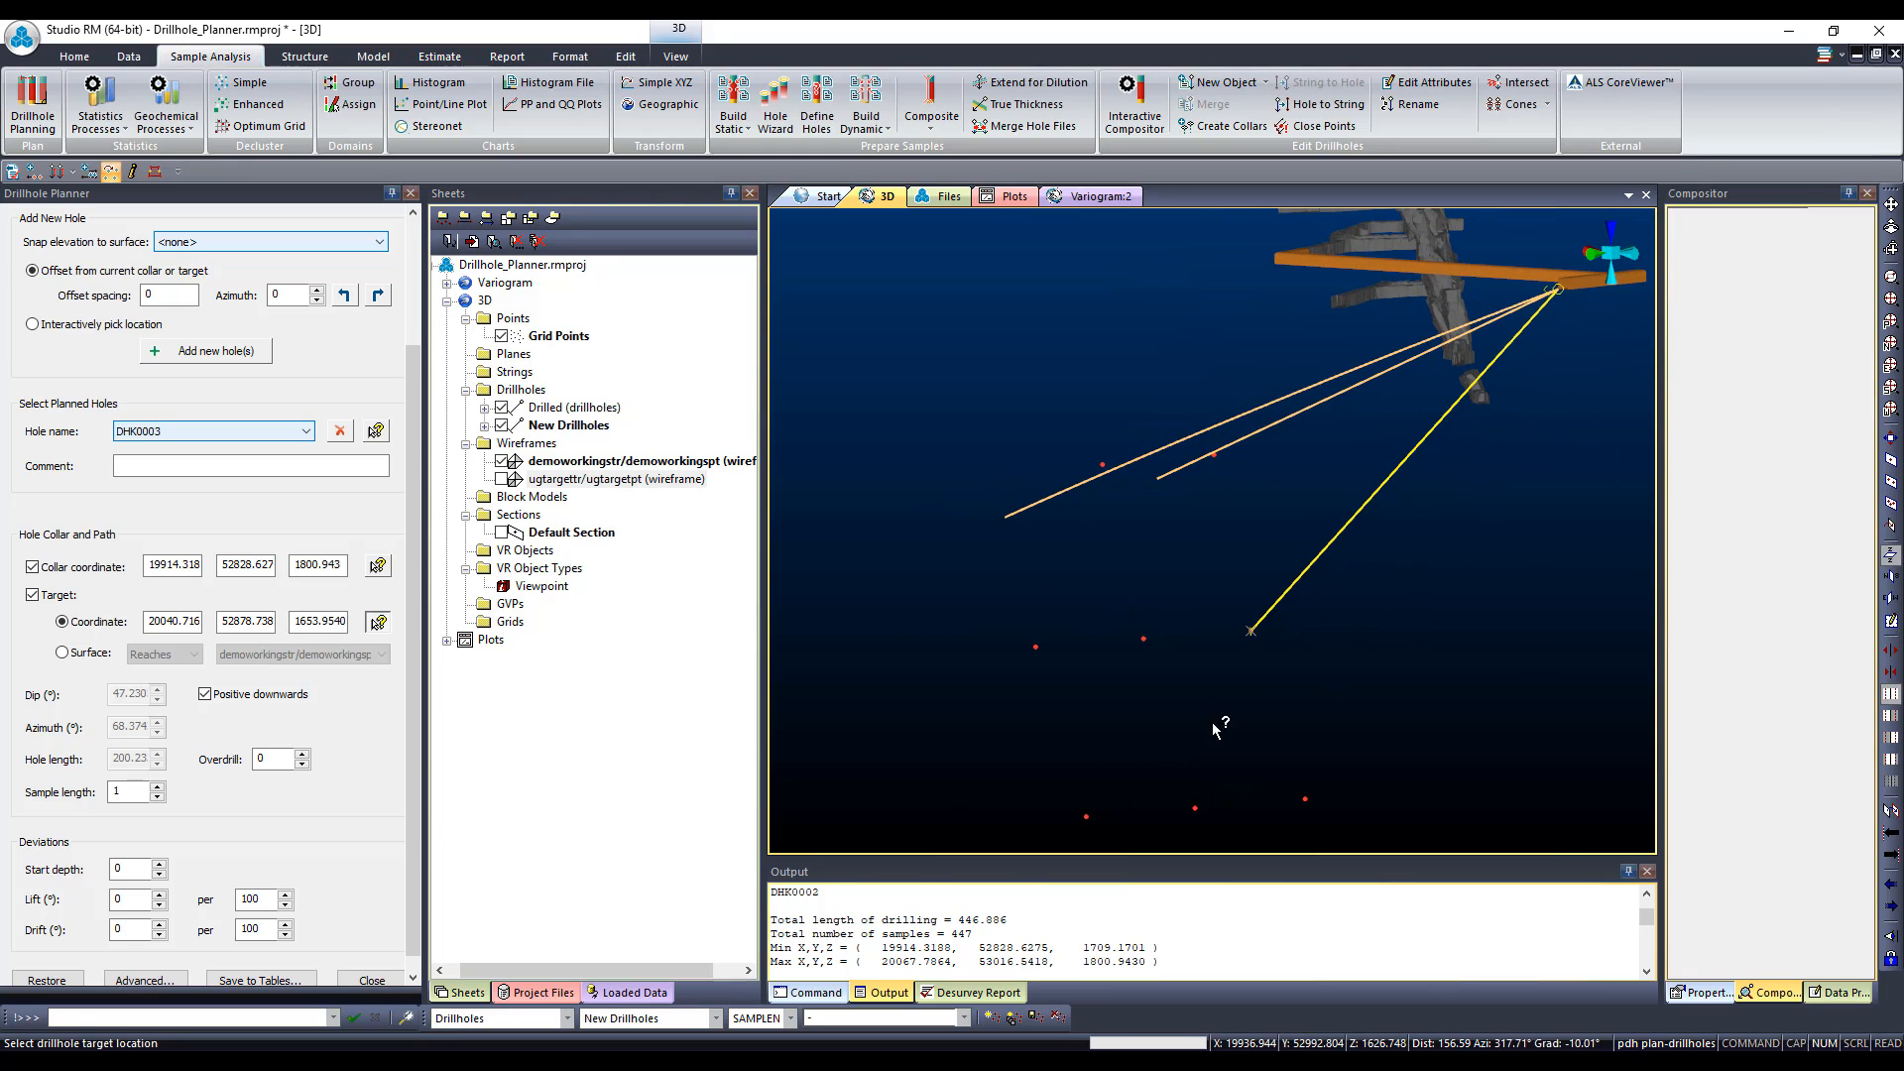
pyautogui.doubleClick(283, 759)
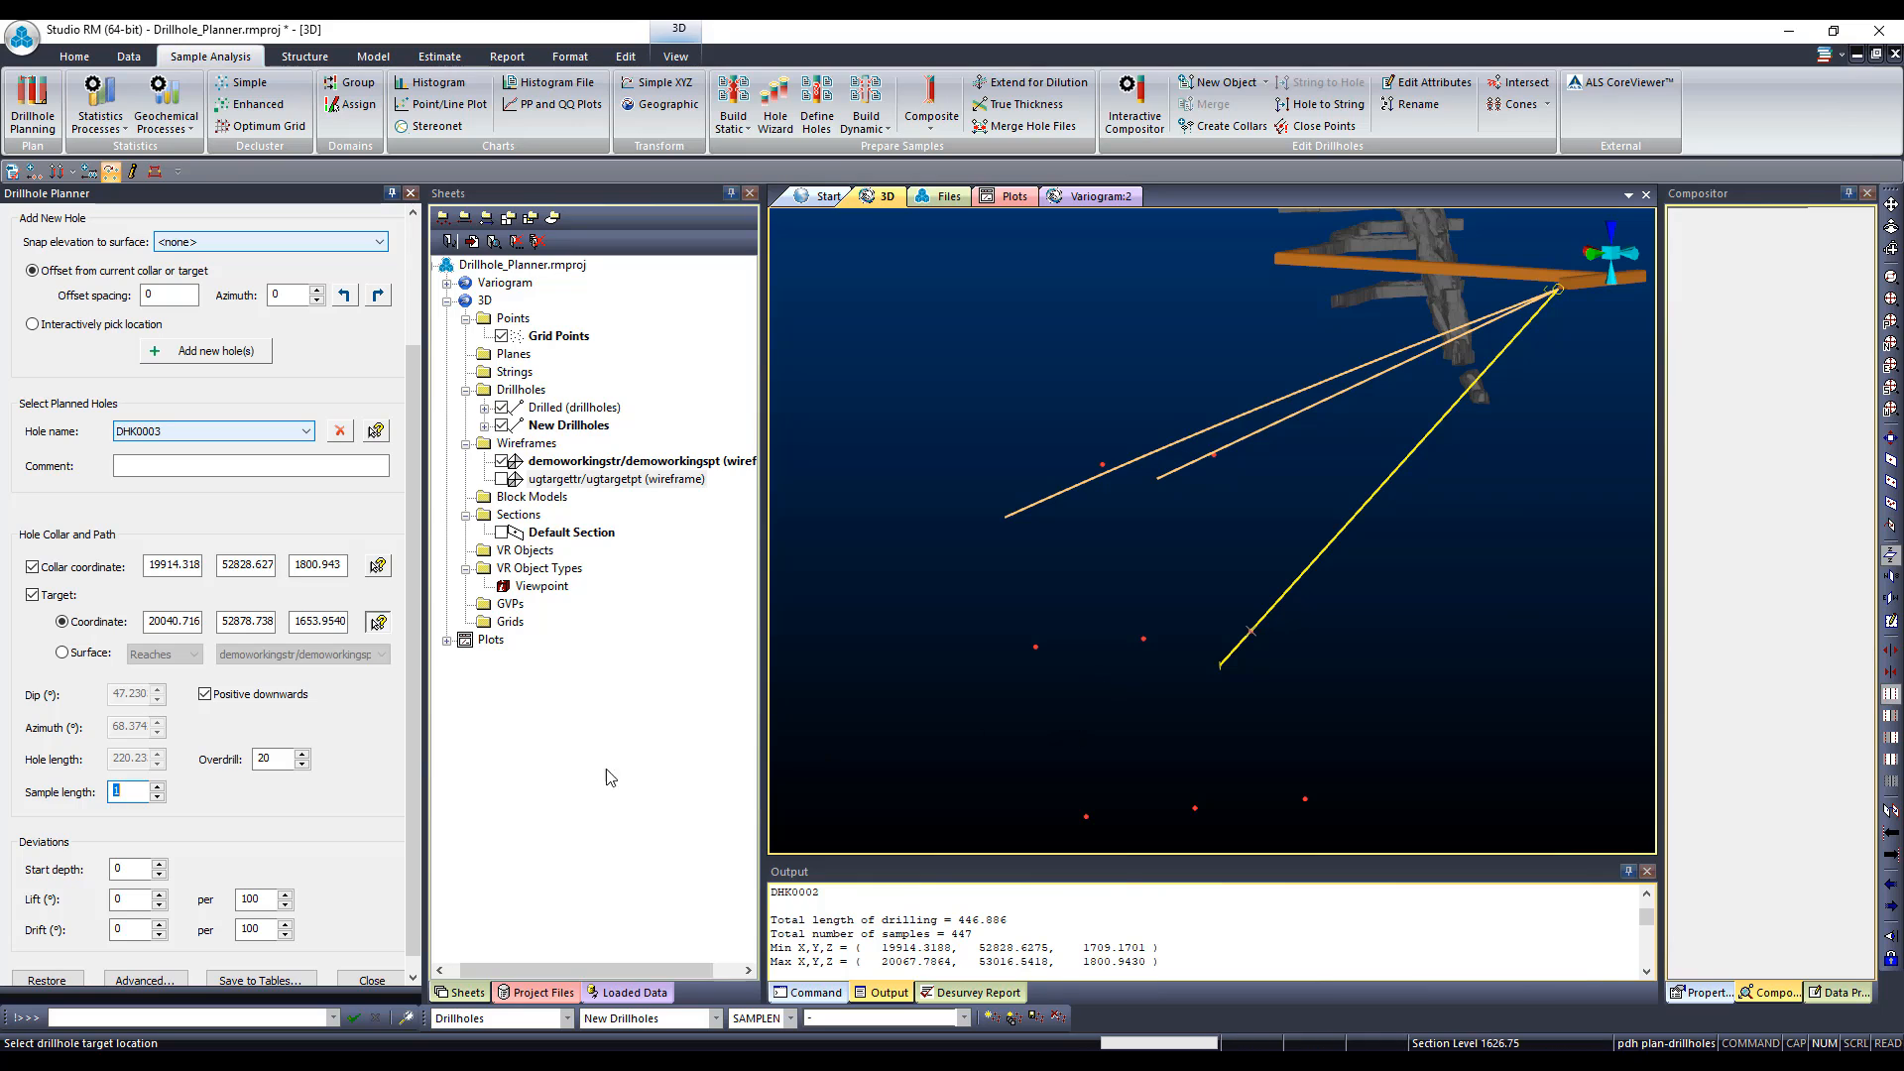
pyautogui.scroll(-1, 409, 752)
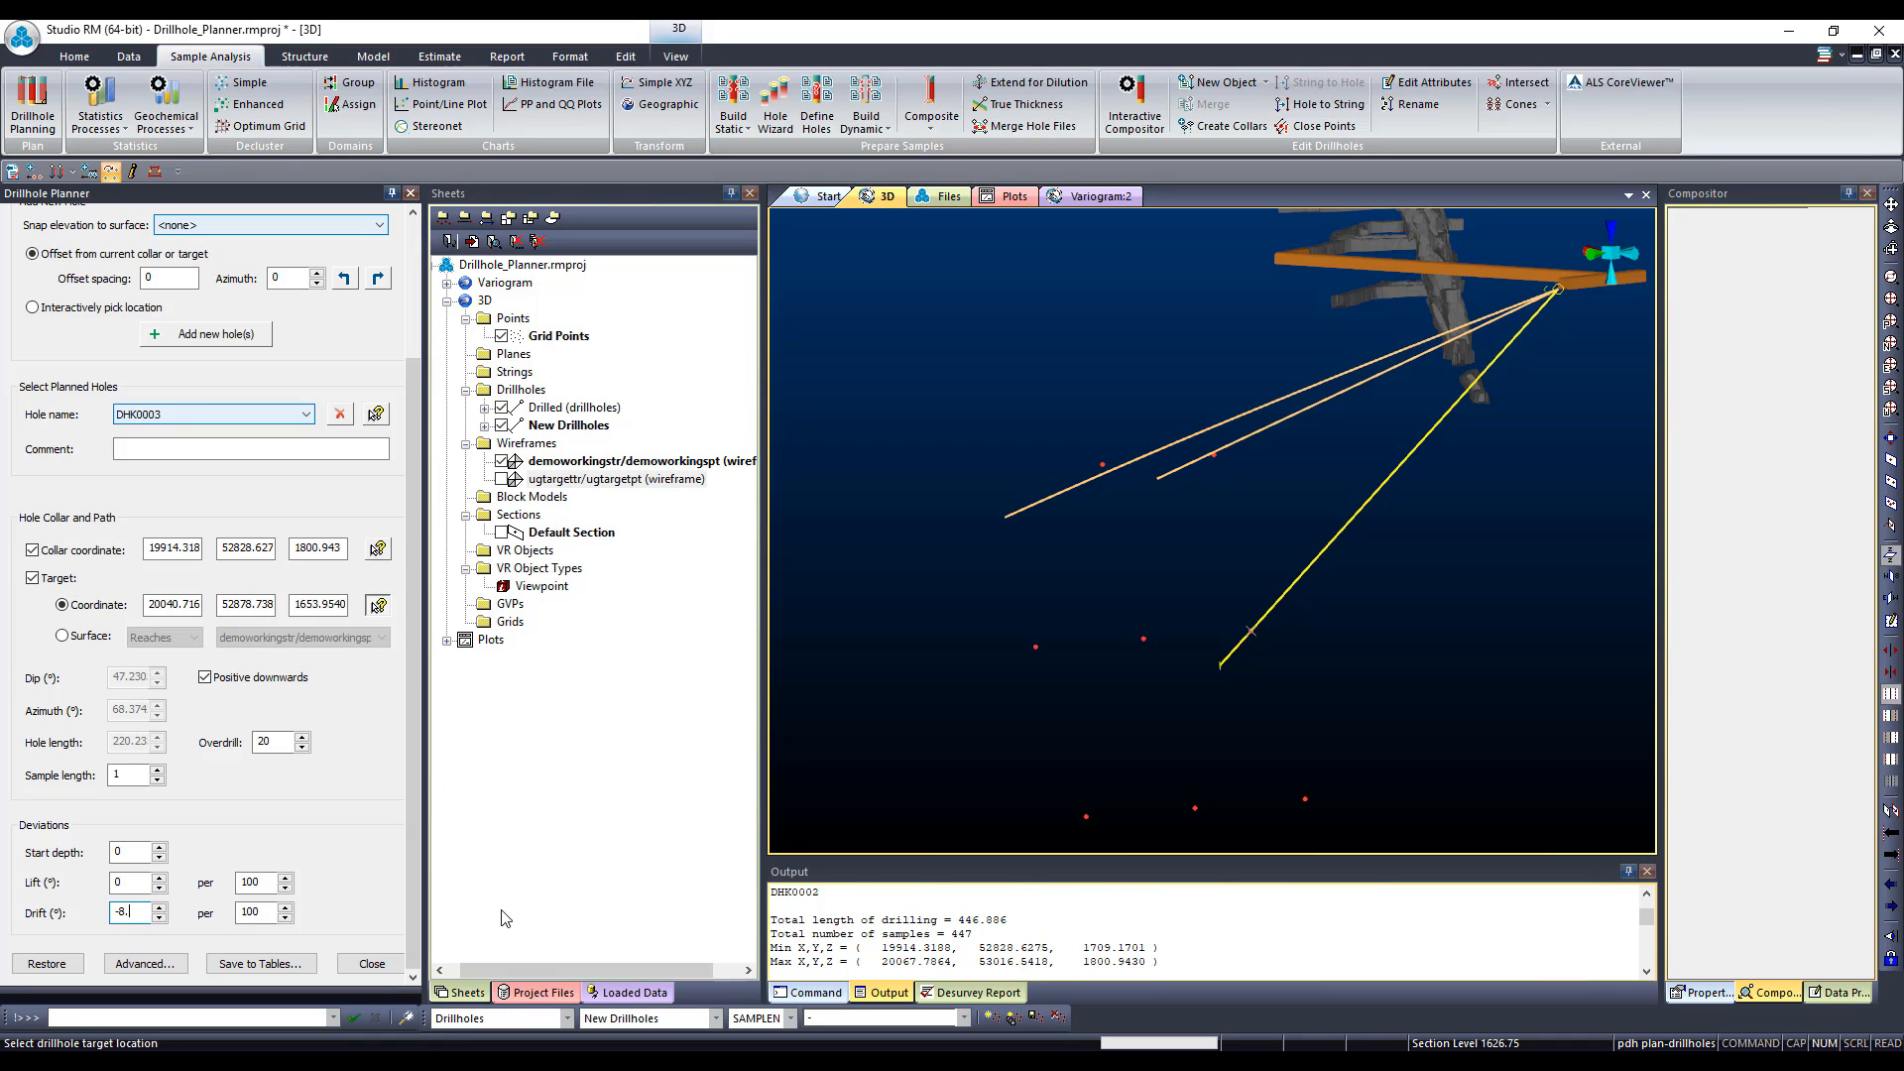
pyautogui.write('9')
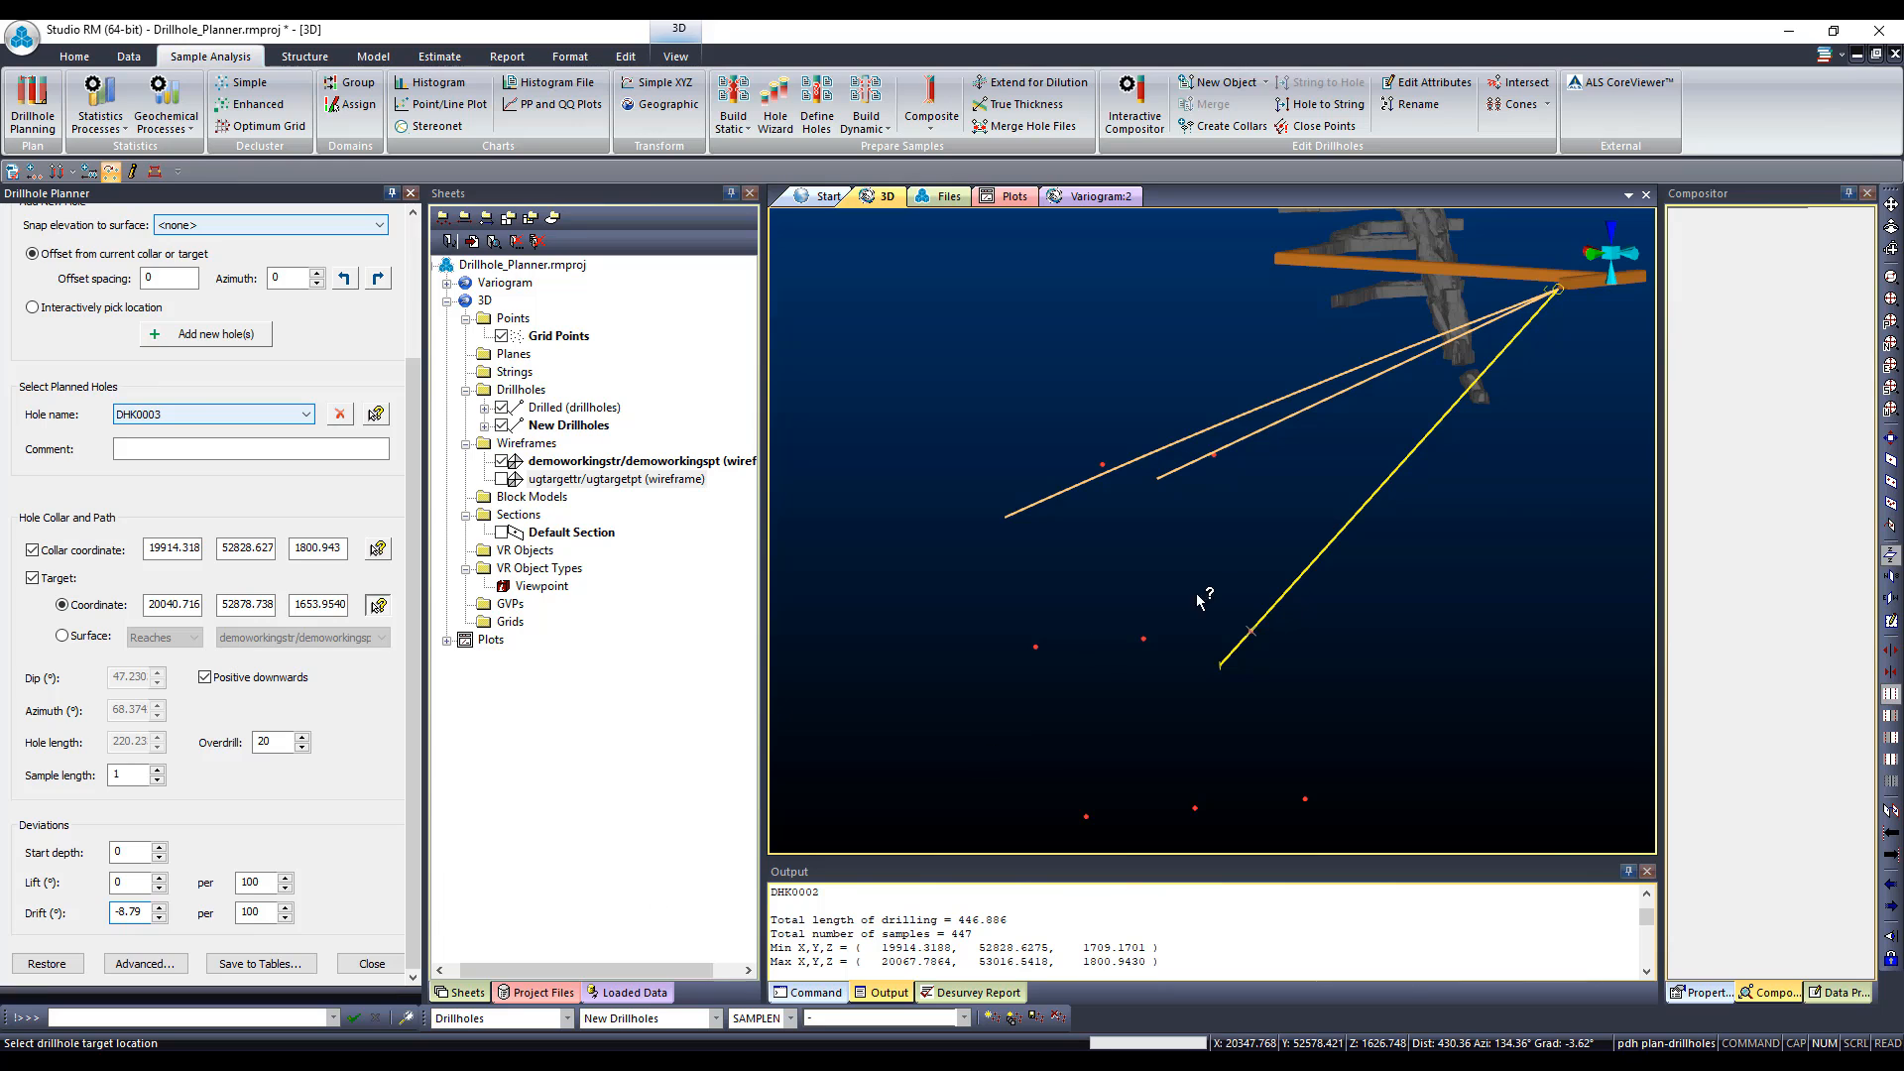
pyautogui.press('Tab')
pyautogui.moveTo(1441, 645); pyautogui.dragTo(1284, 684)
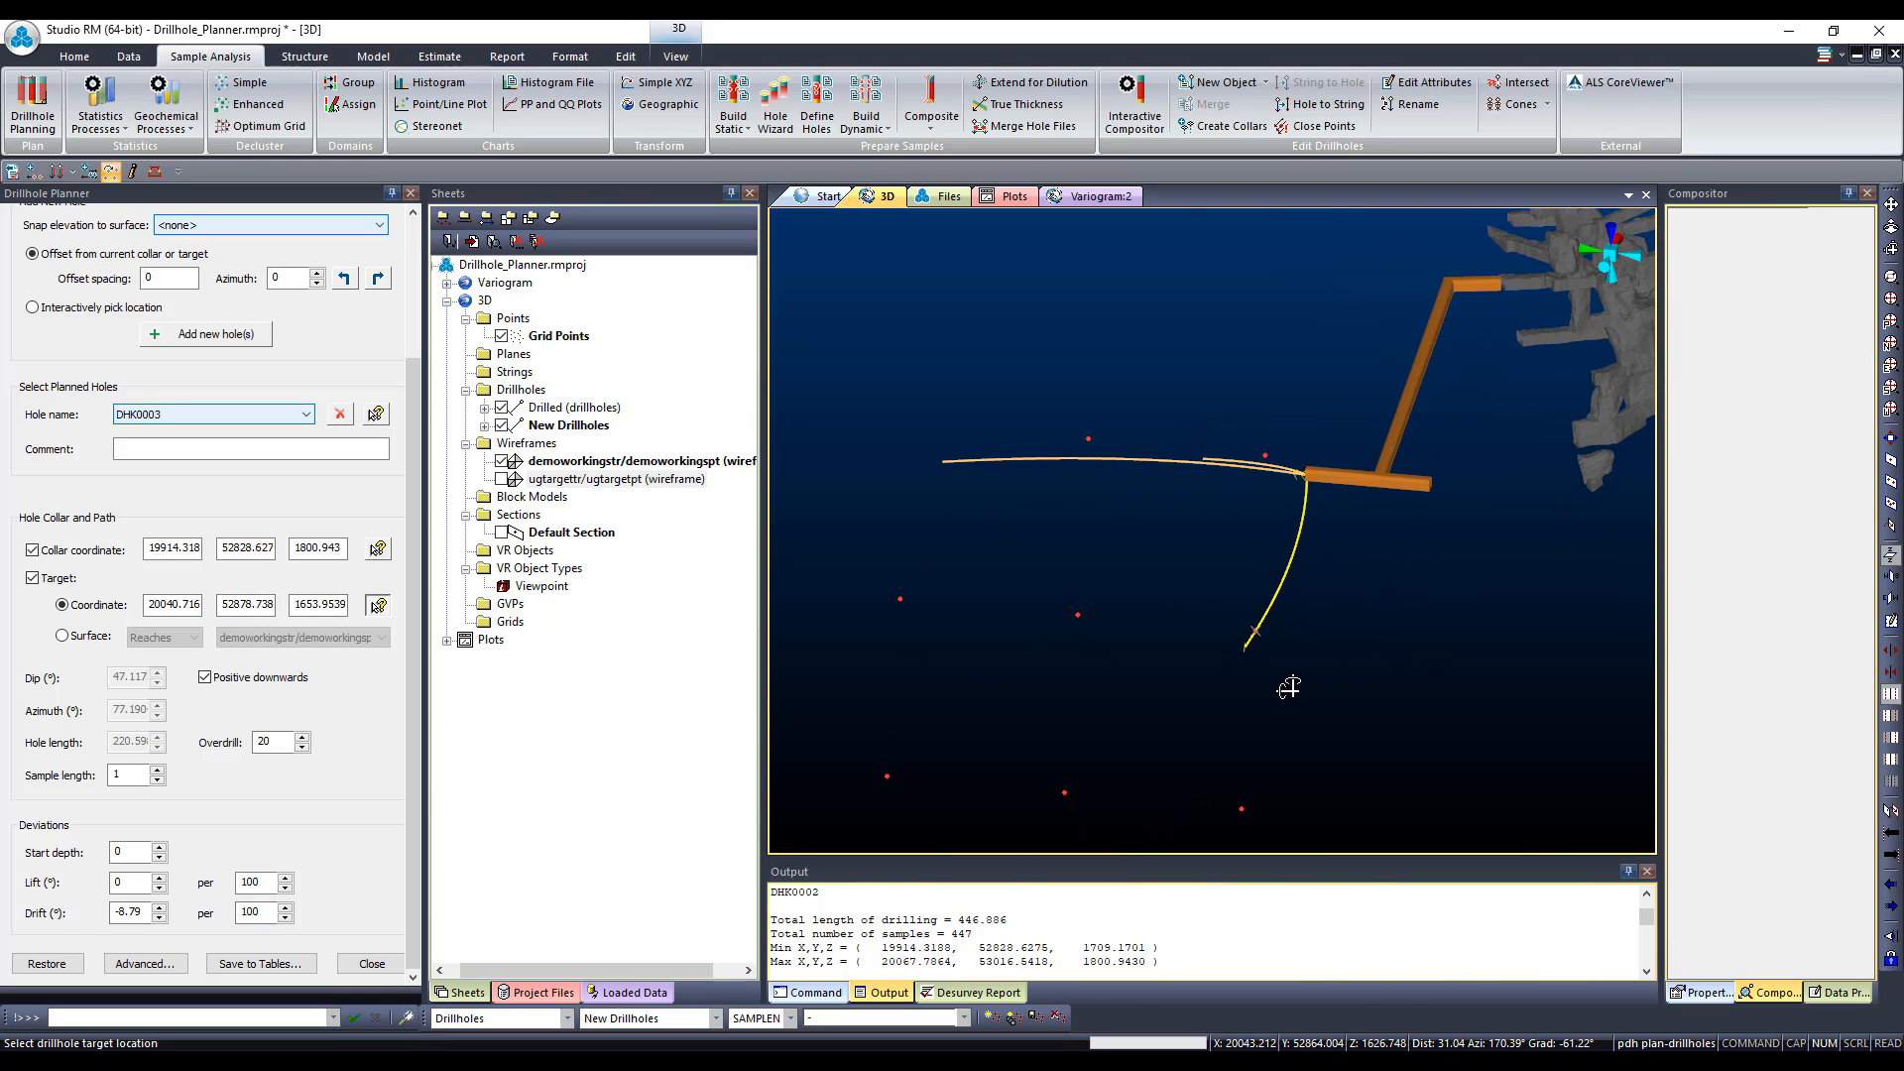
# Step: Add two more holes from the same collar with the same deviation, targeting the other two grid points in that row
pyautogui.click(206, 334)
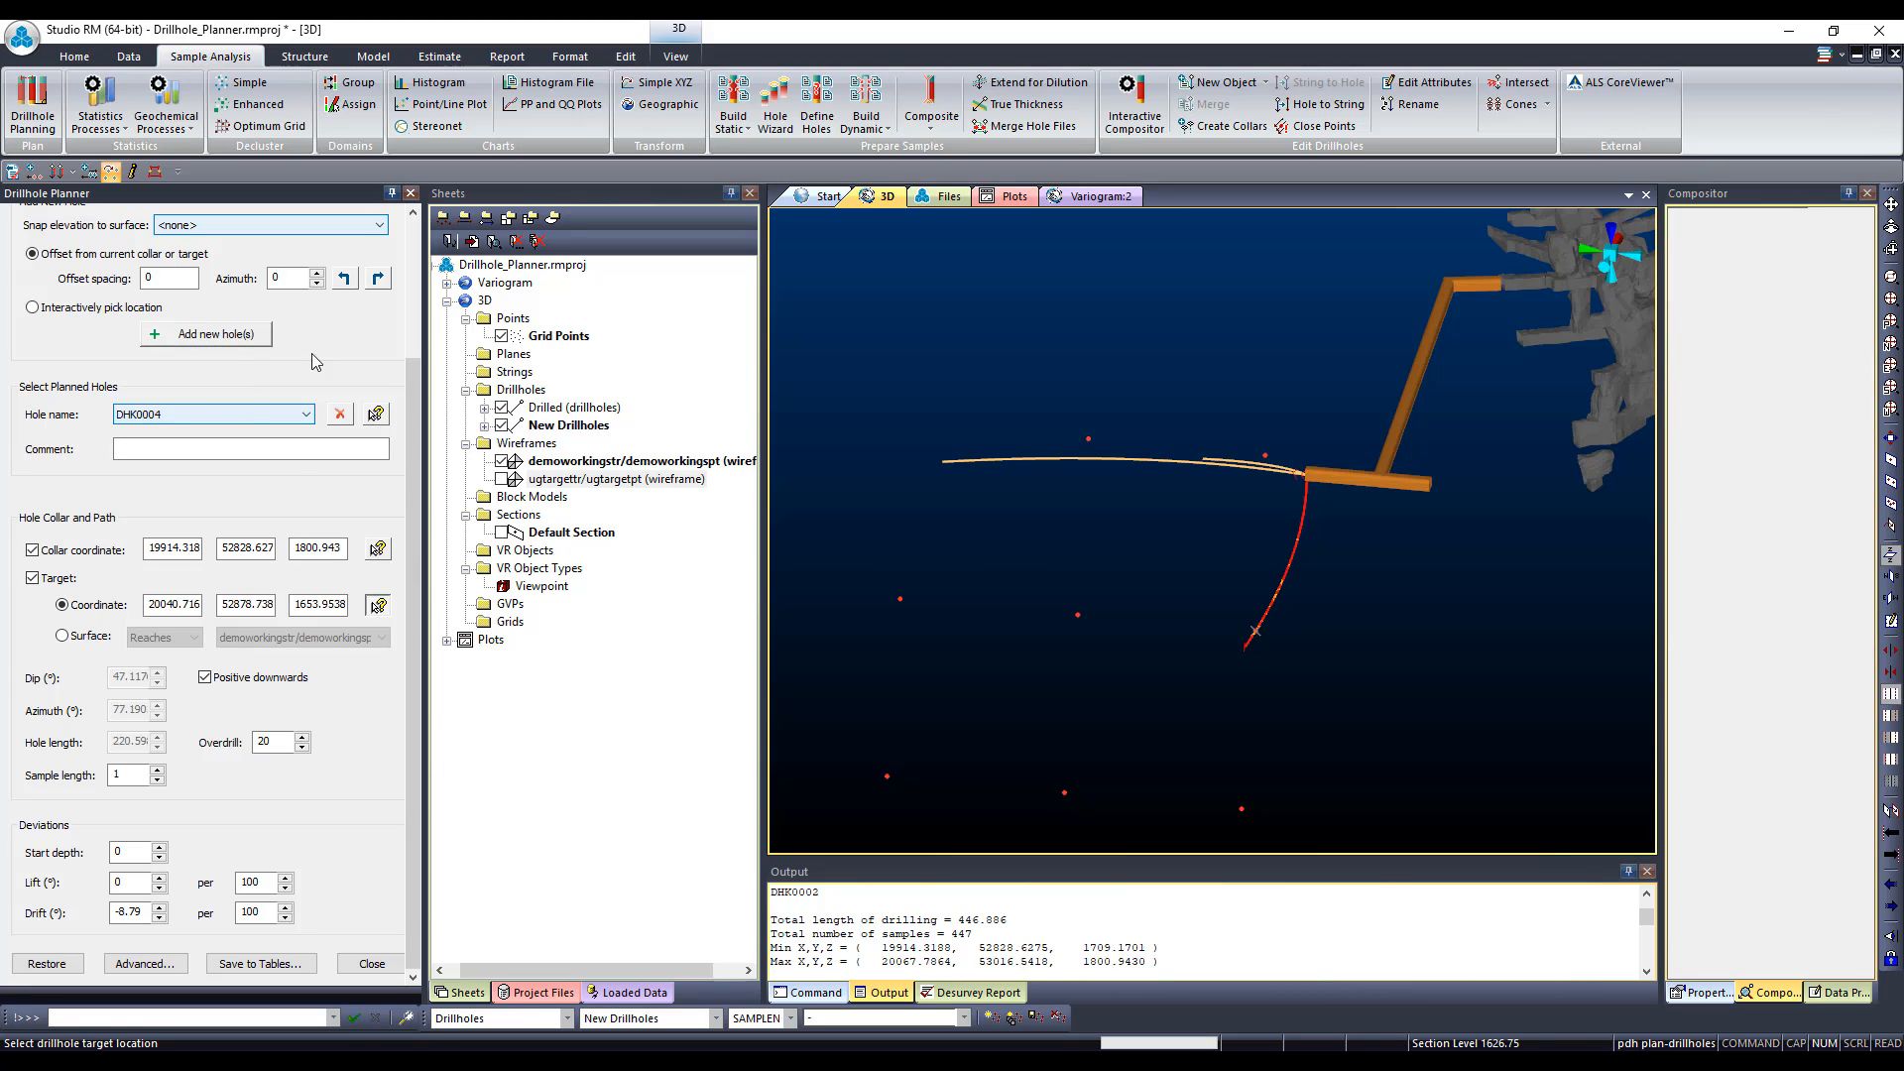
pyautogui.click(1077, 616)
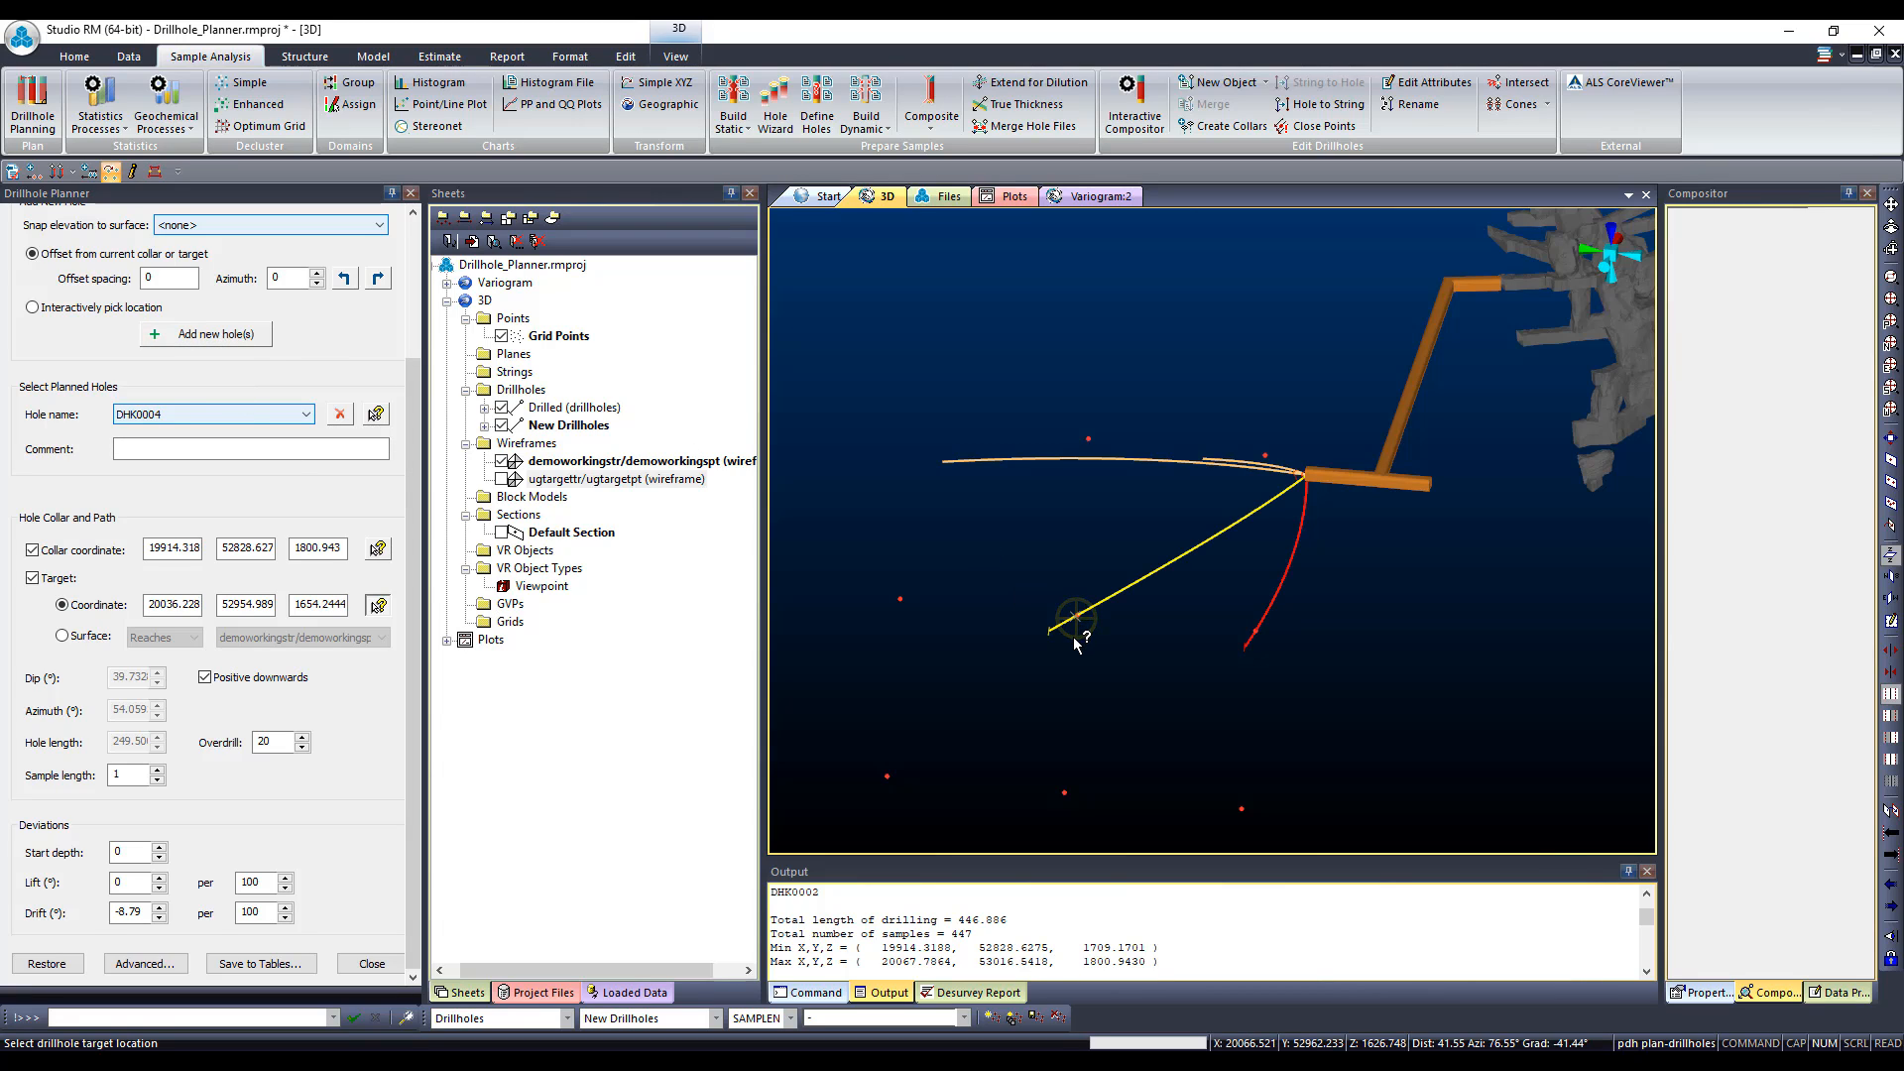
pyautogui.click(255, 336)
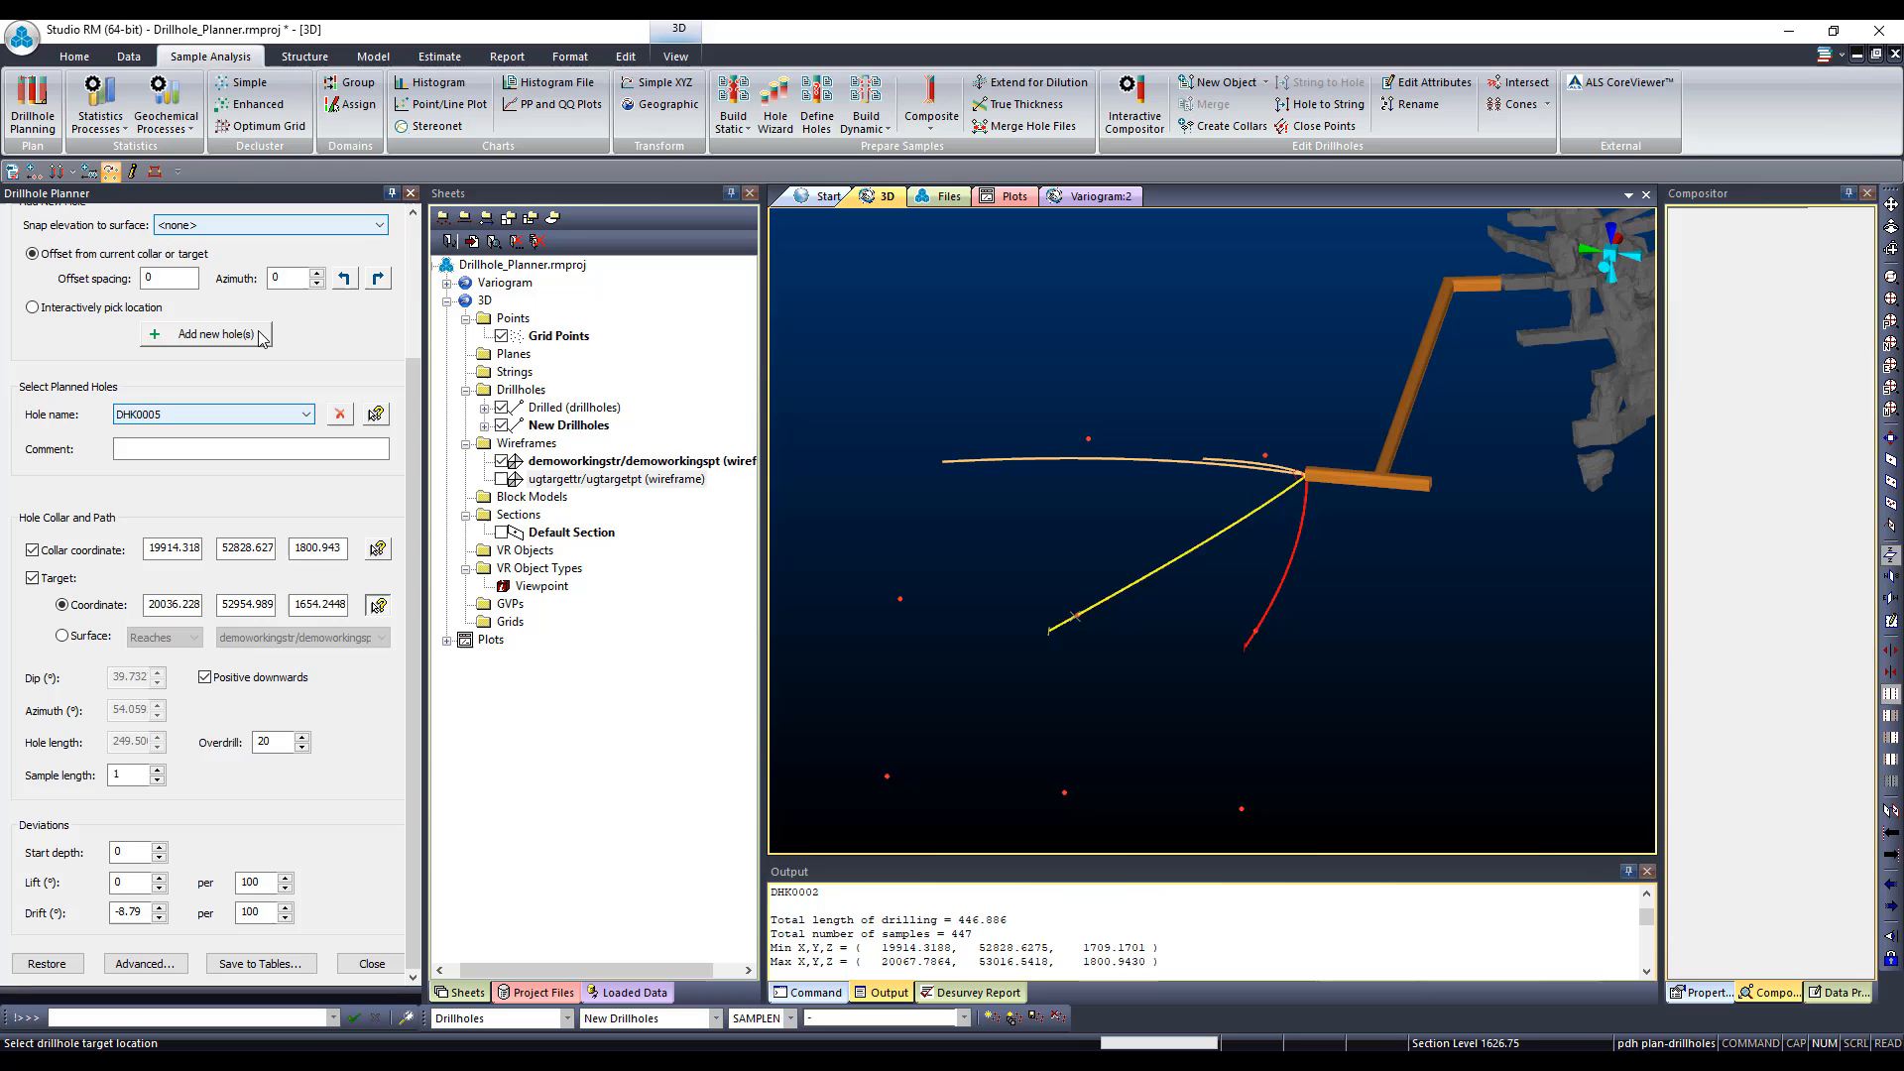
pyautogui.click(901, 602)
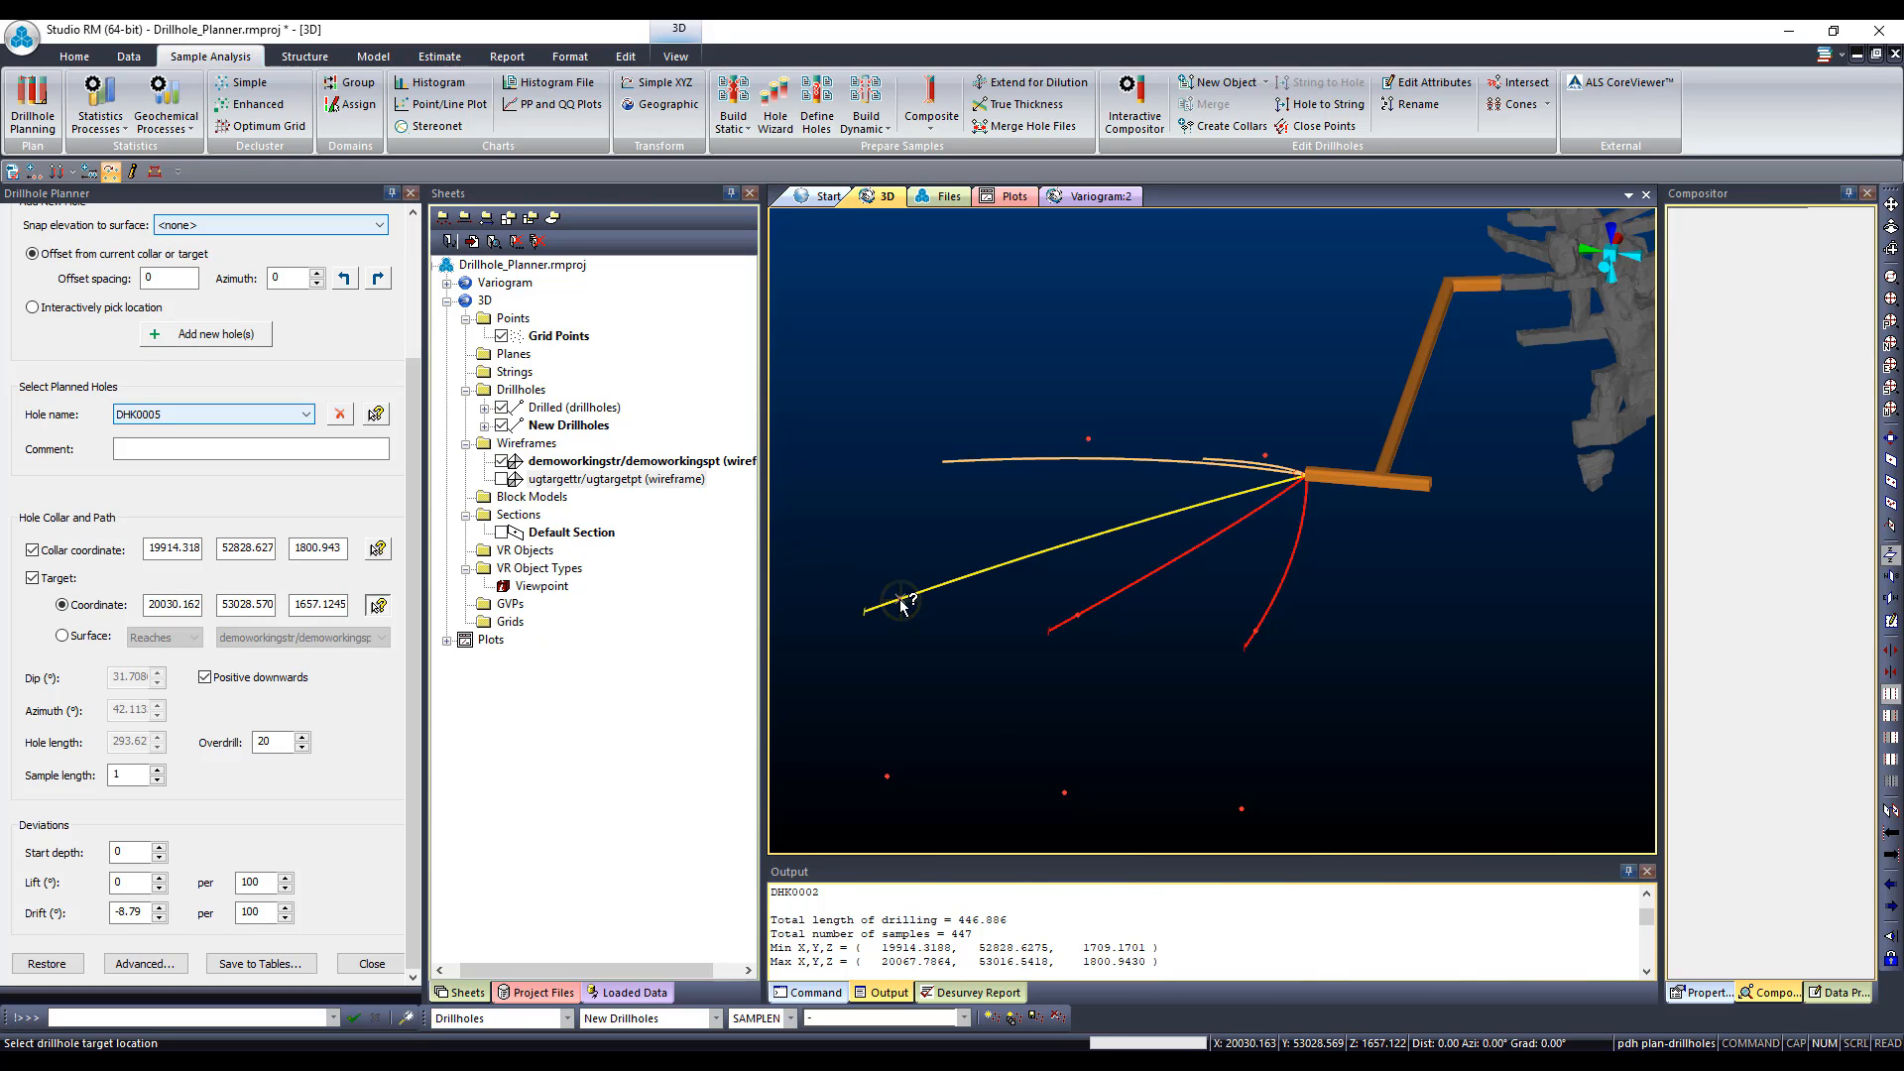
# Step: Display the ugtarget wireframe again to check the curved planned holes against it
pyautogui.scroll(-2, 993, 732)
pyautogui.moveTo(1111, 756); pyautogui.dragTo(1022, 760, button='middle')
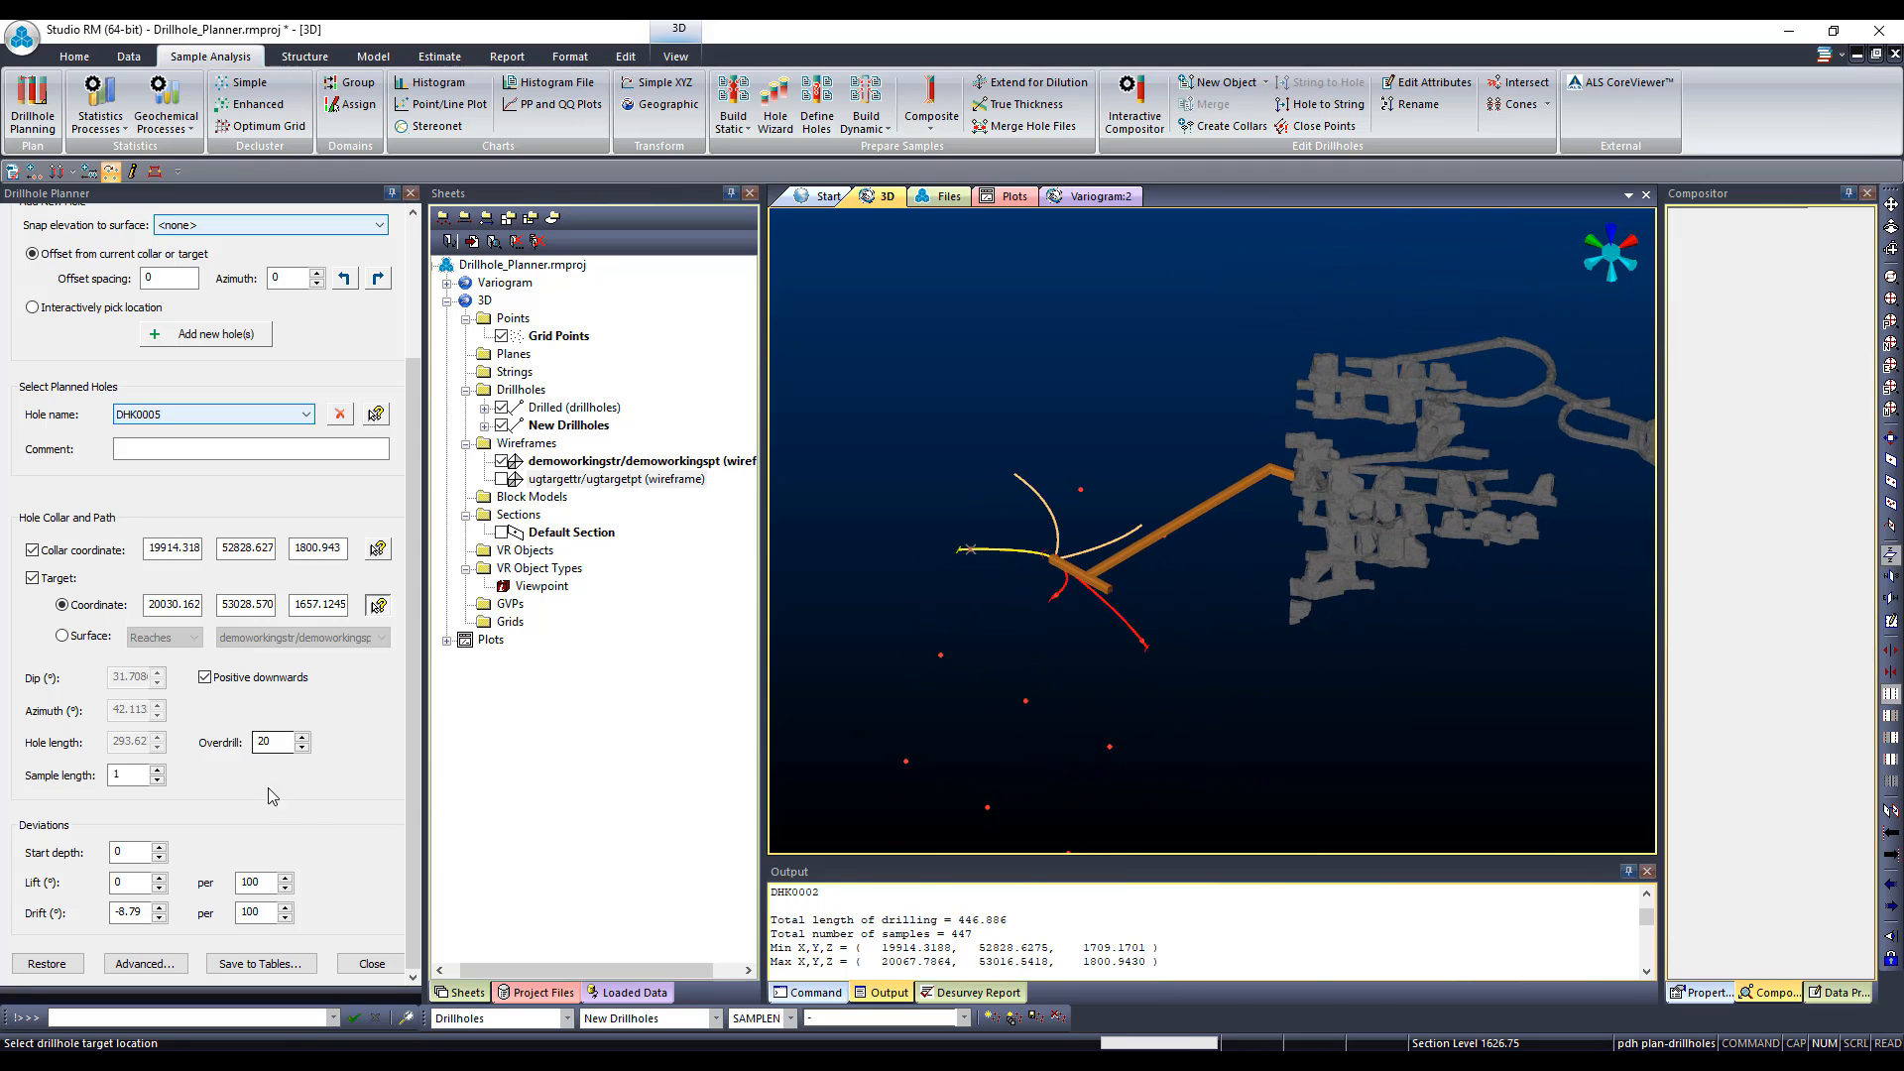
pyautogui.click(502, 479)
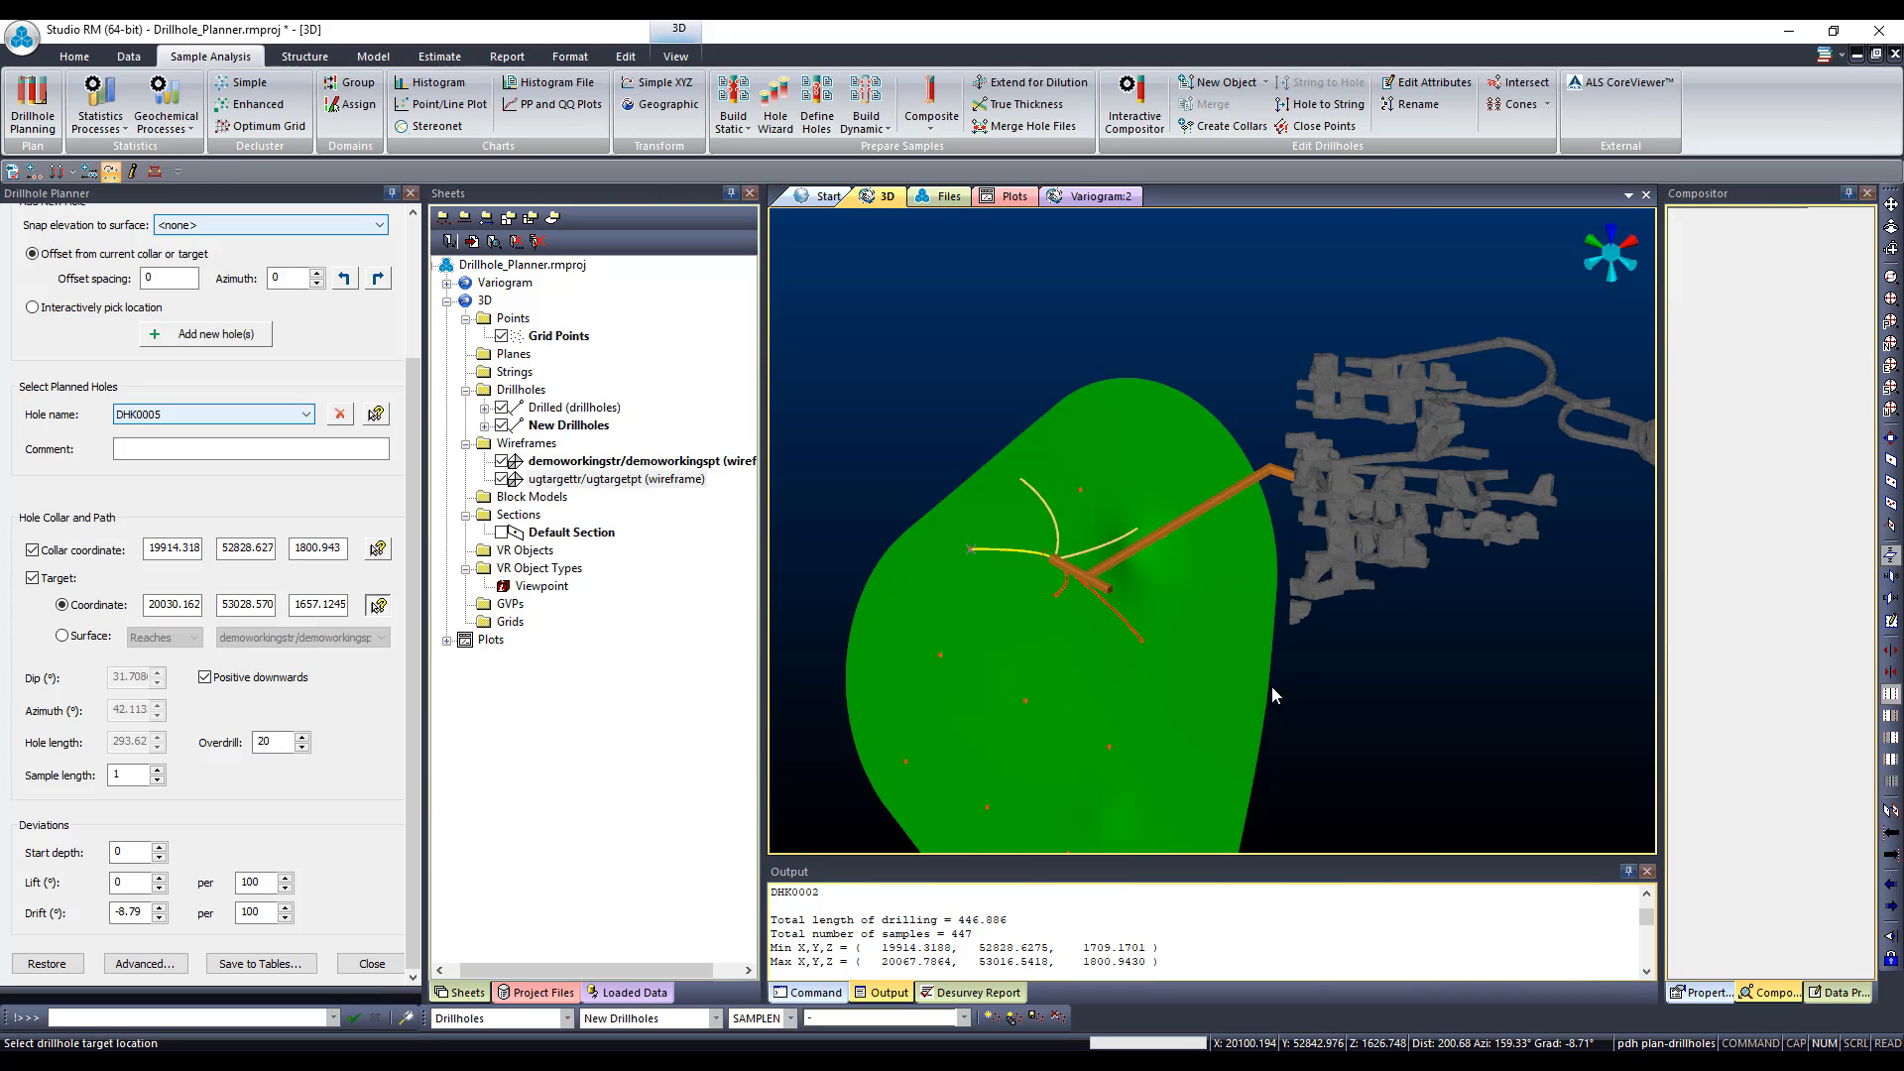
# Step: Save the planned holes to tables as collars.csv, surveys.csv and samples.csv
pyautogui.moveTo(1275, 694); pyautogui.dragTo(1448, 675, button='middle')
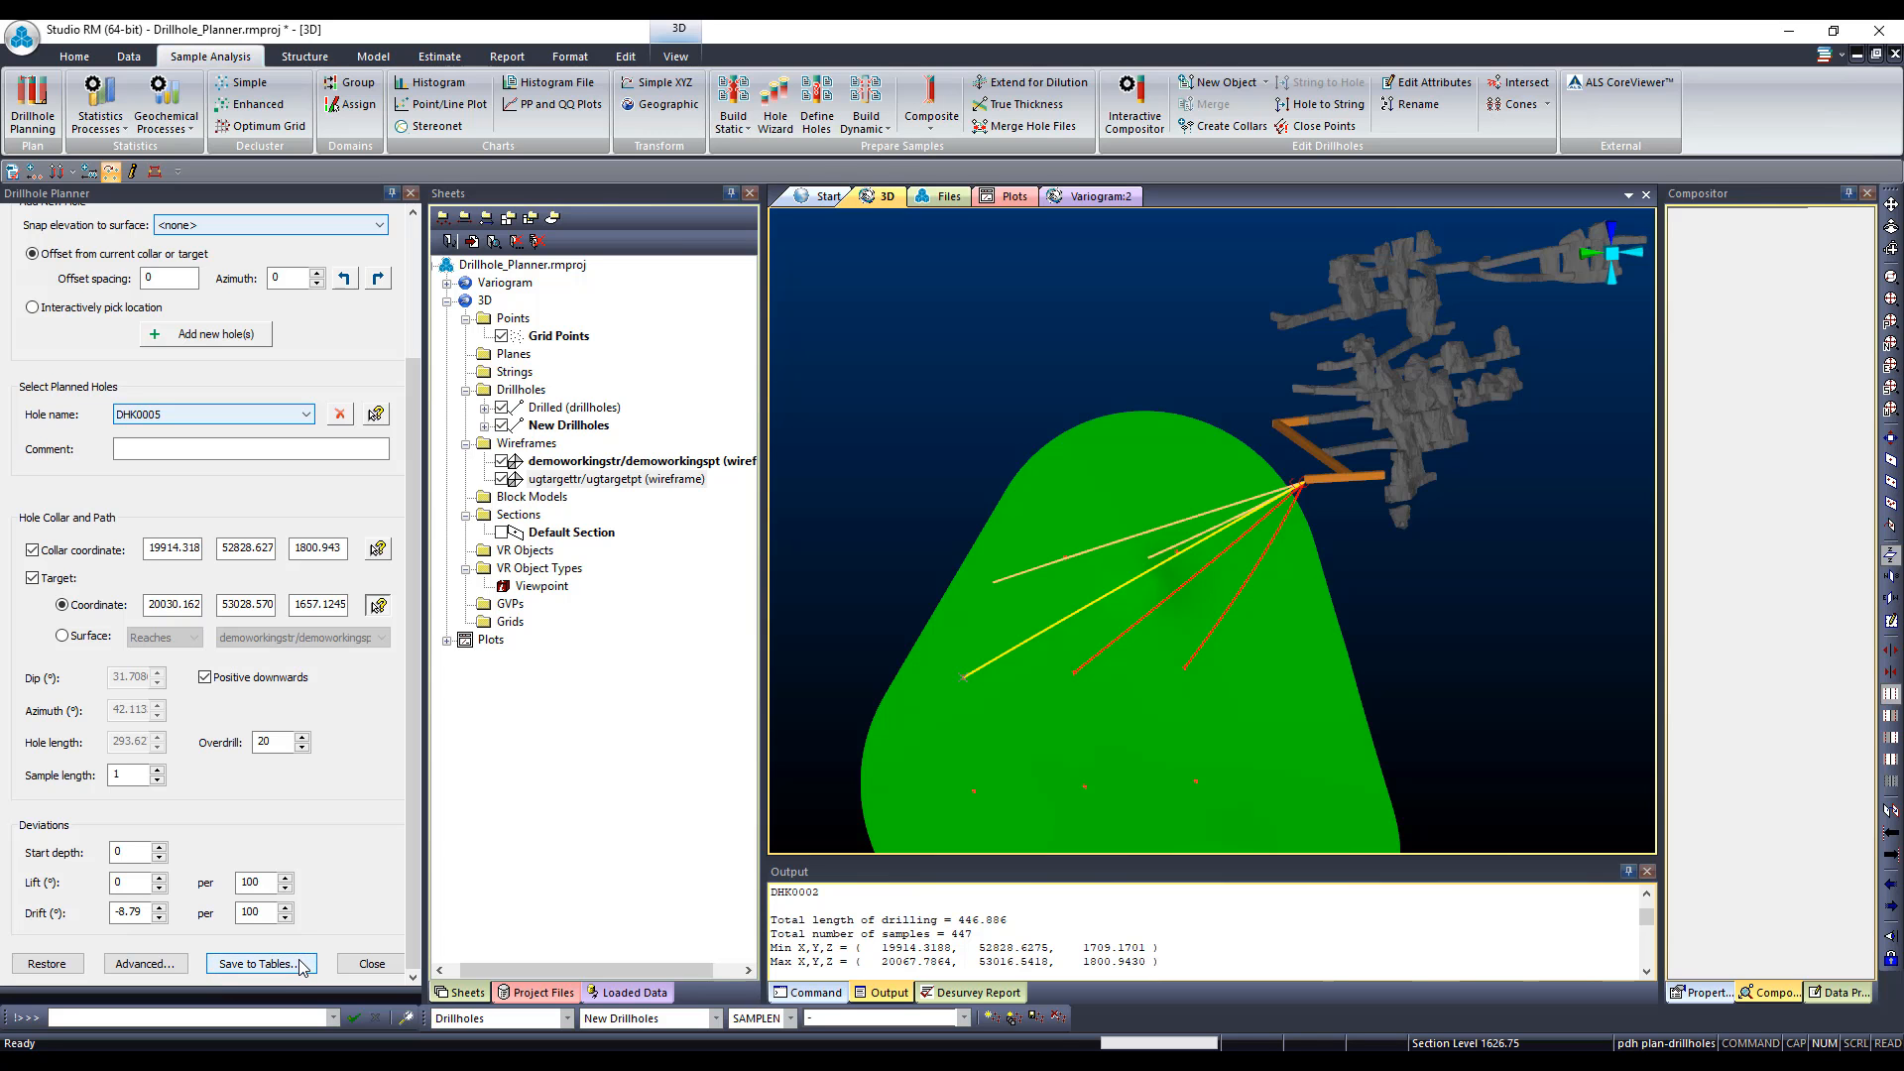
pyautogui.click(261, 964)
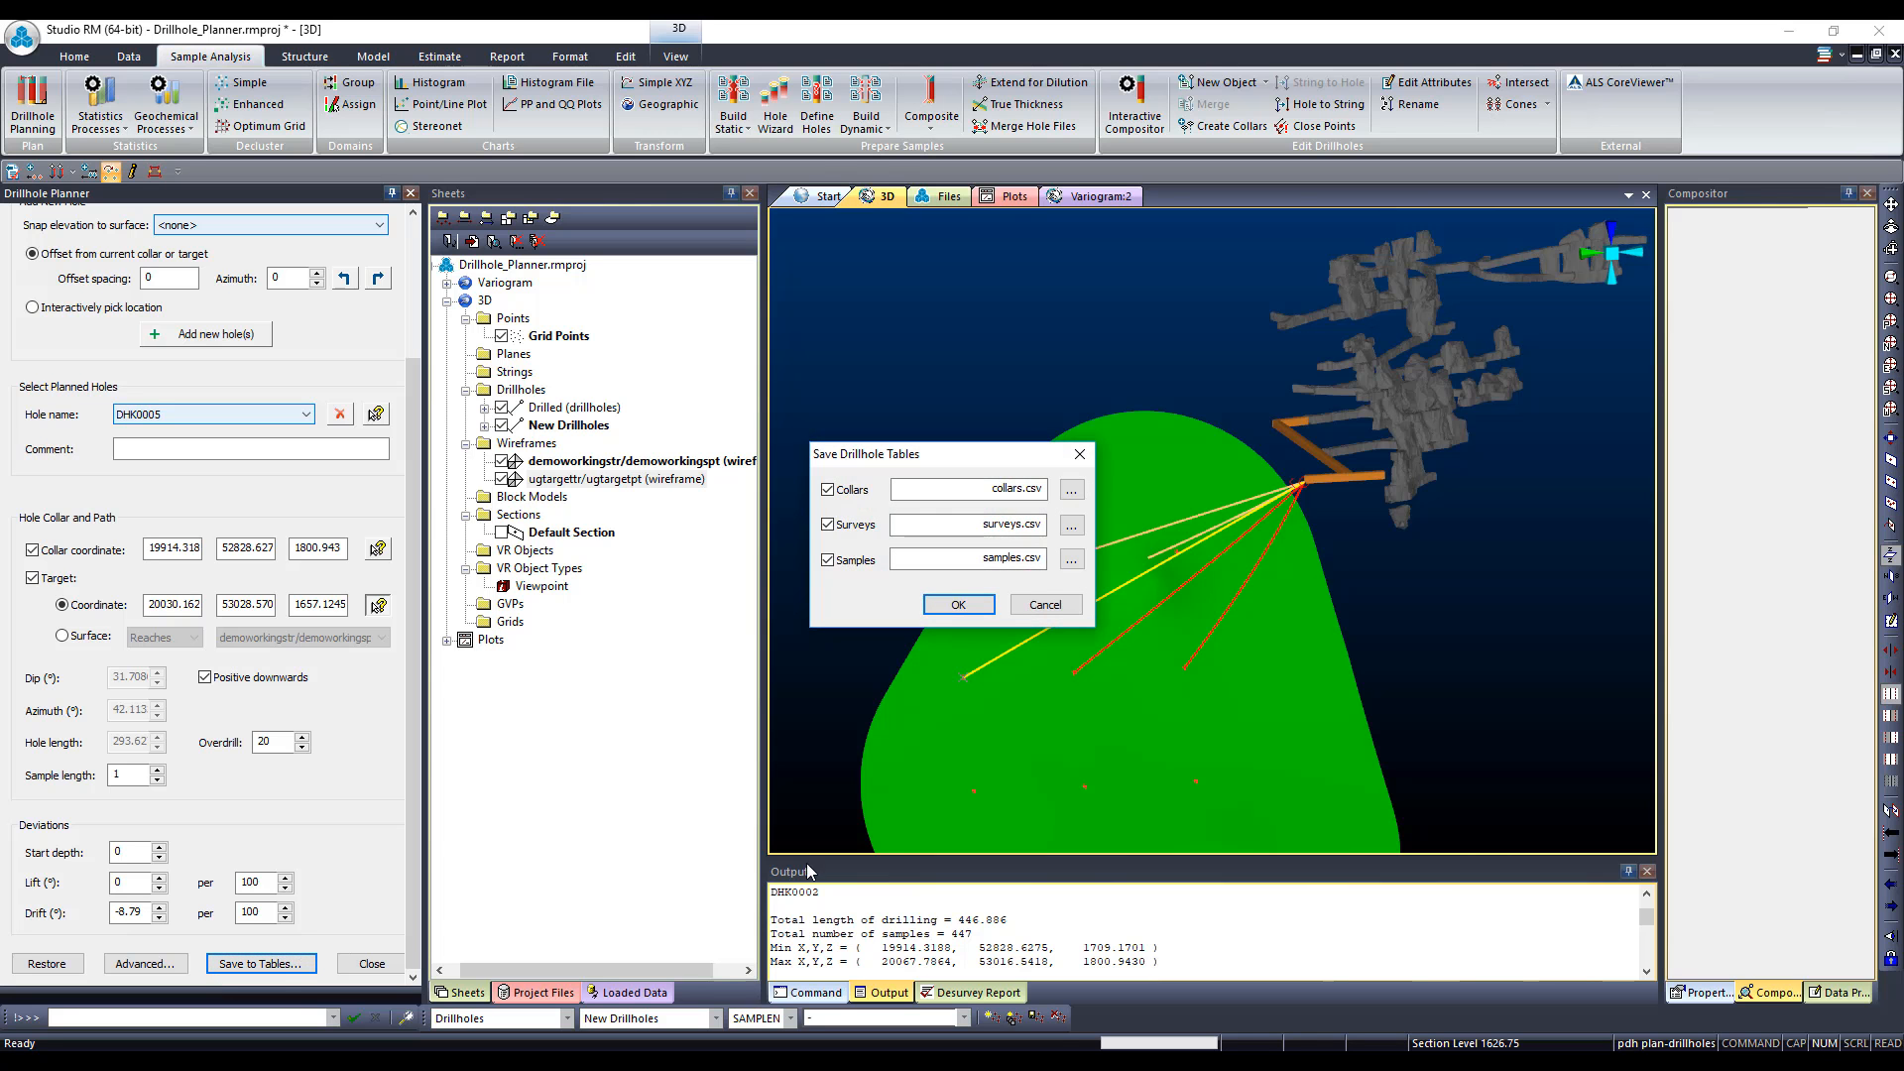
pyautogui.click(958, 605)
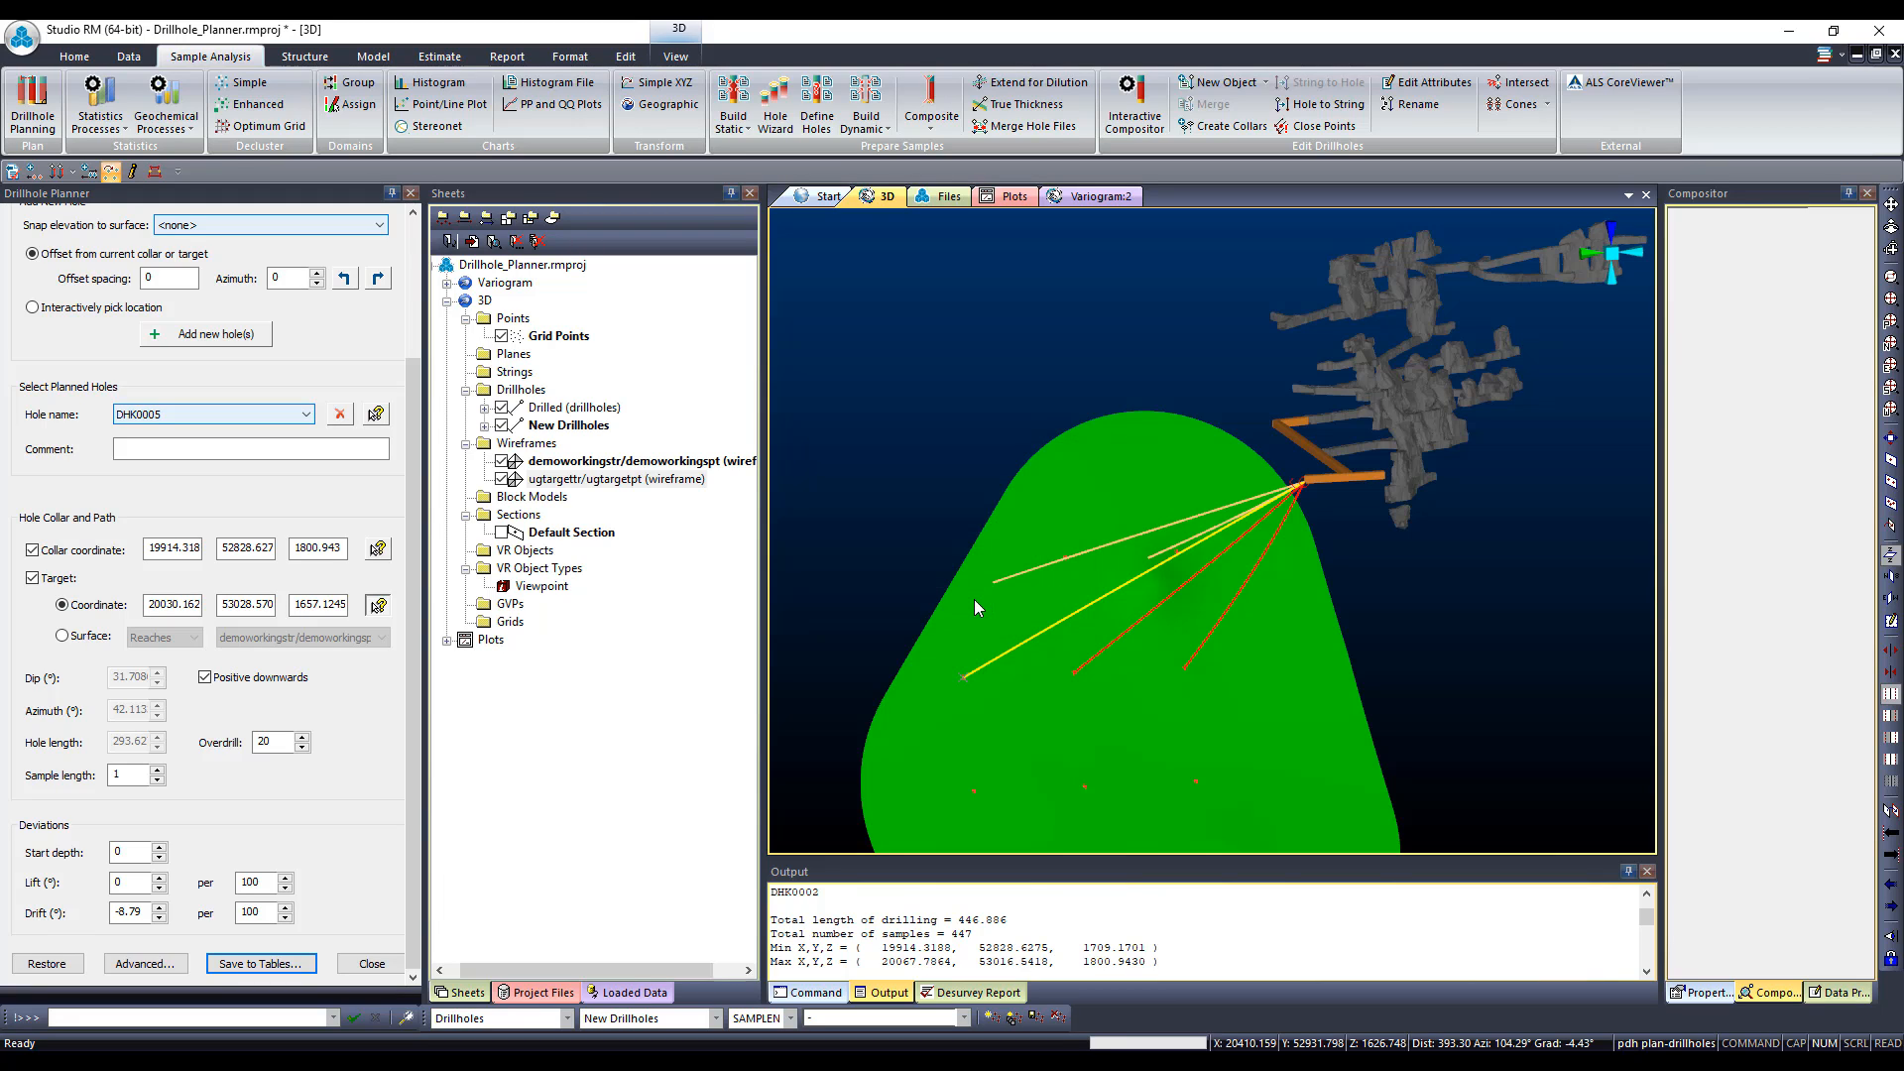
# Step: Open the saved collars table from the project files in Excel and examine the planned holes' bearings and dips
pyautogui.click(541, 993)
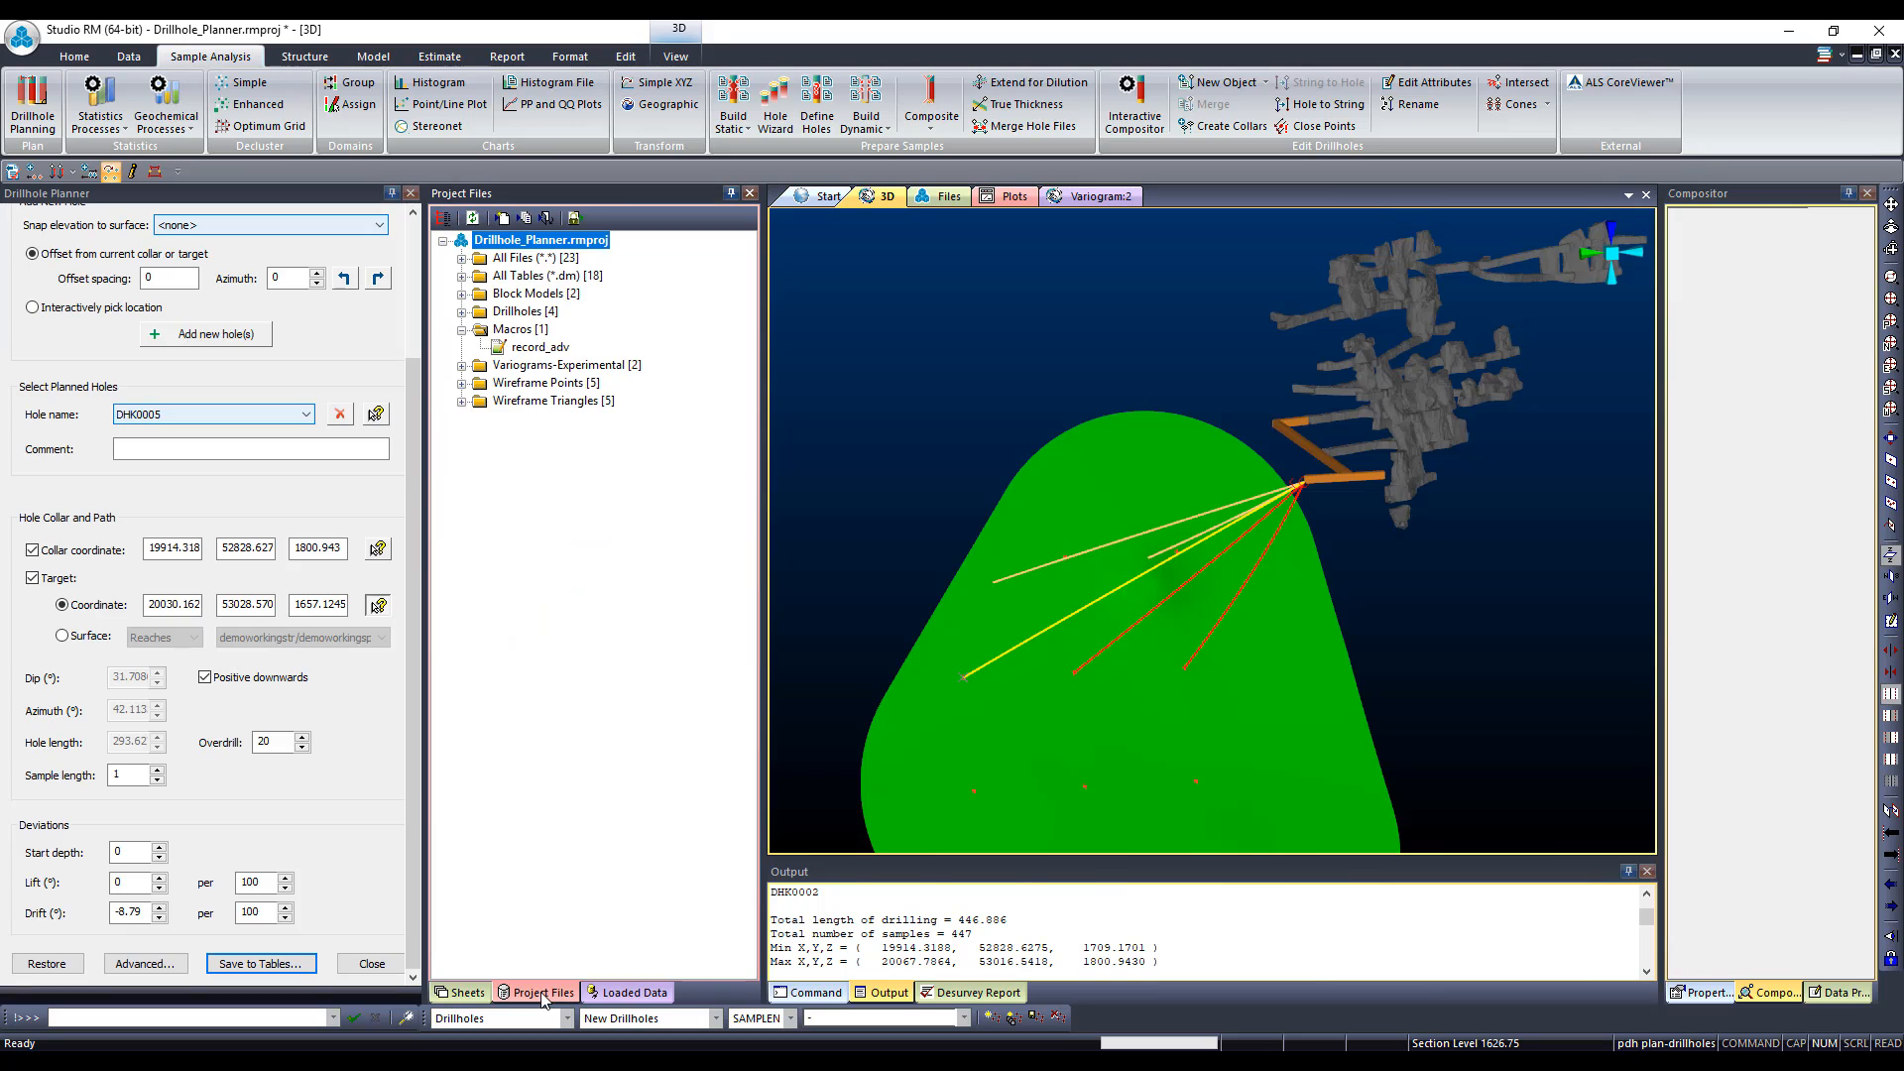
pyautogui.click(504, 260)
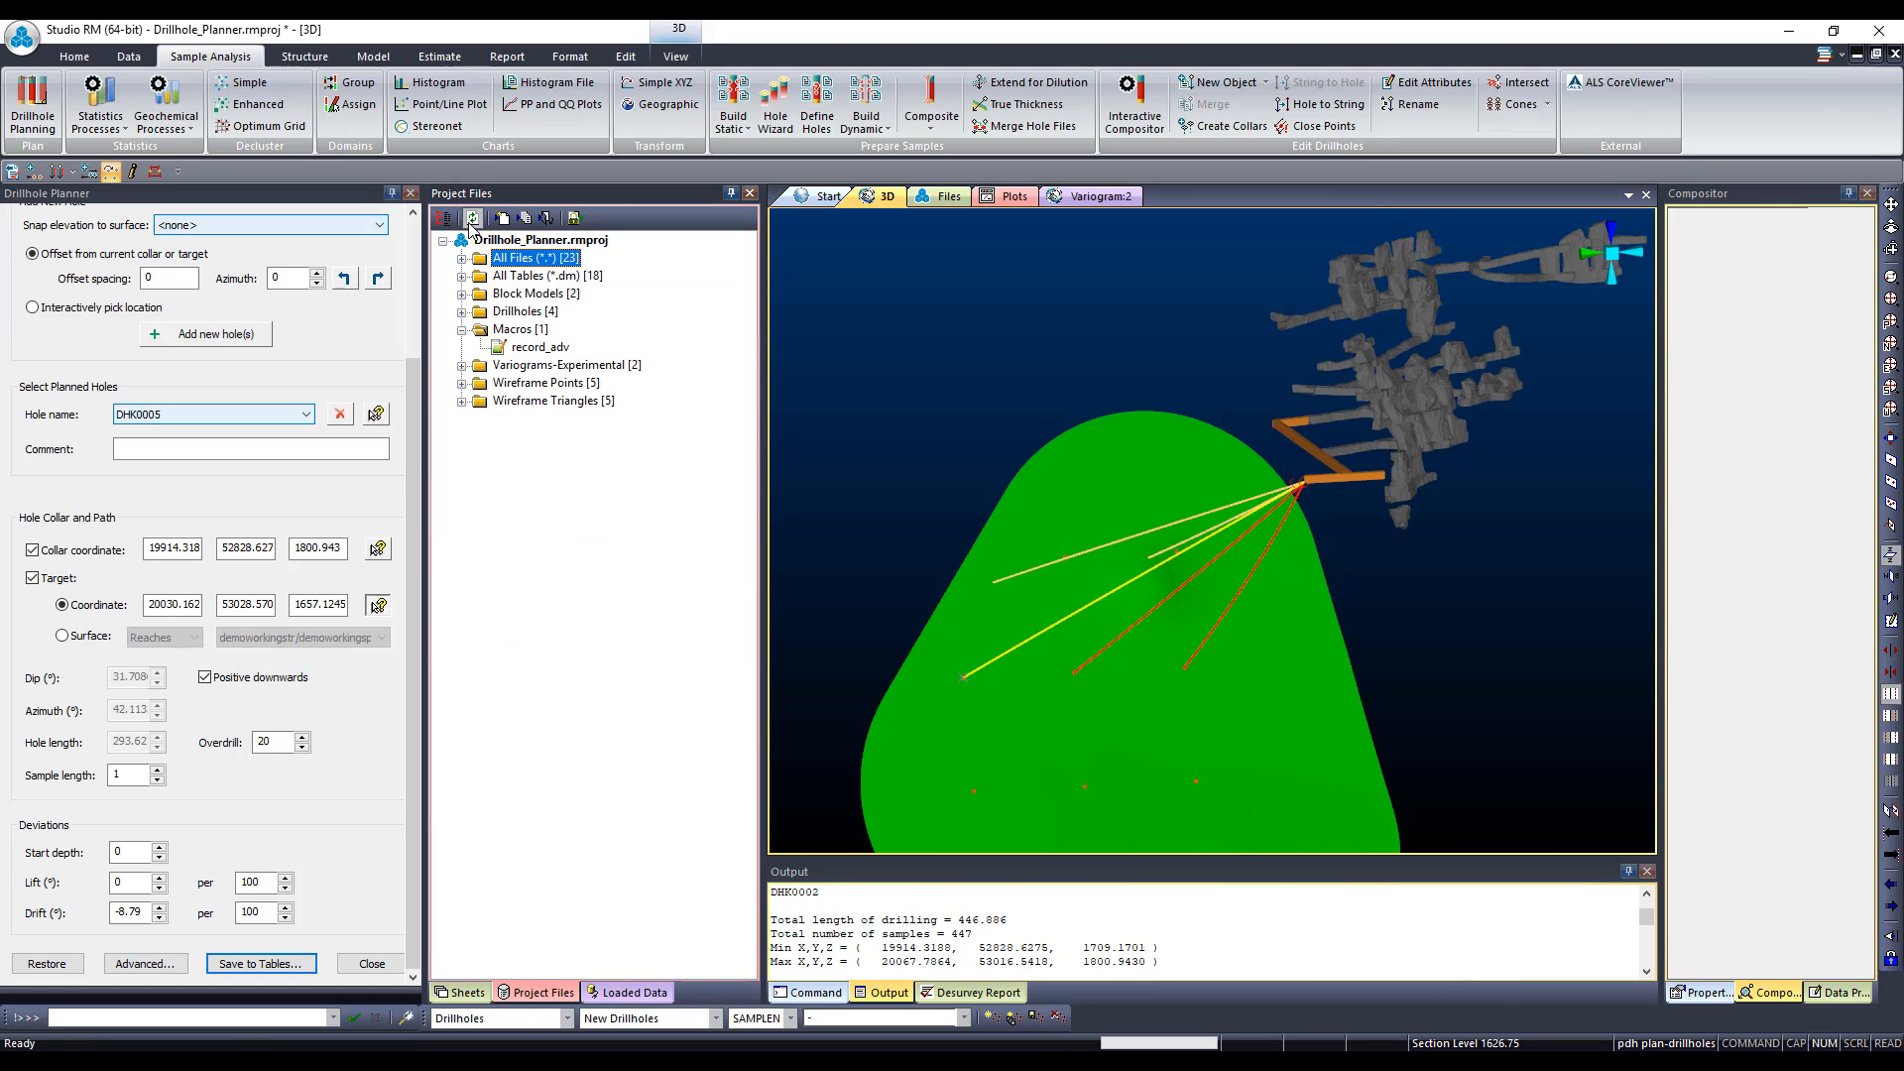
pyautogui.click(462, 258)
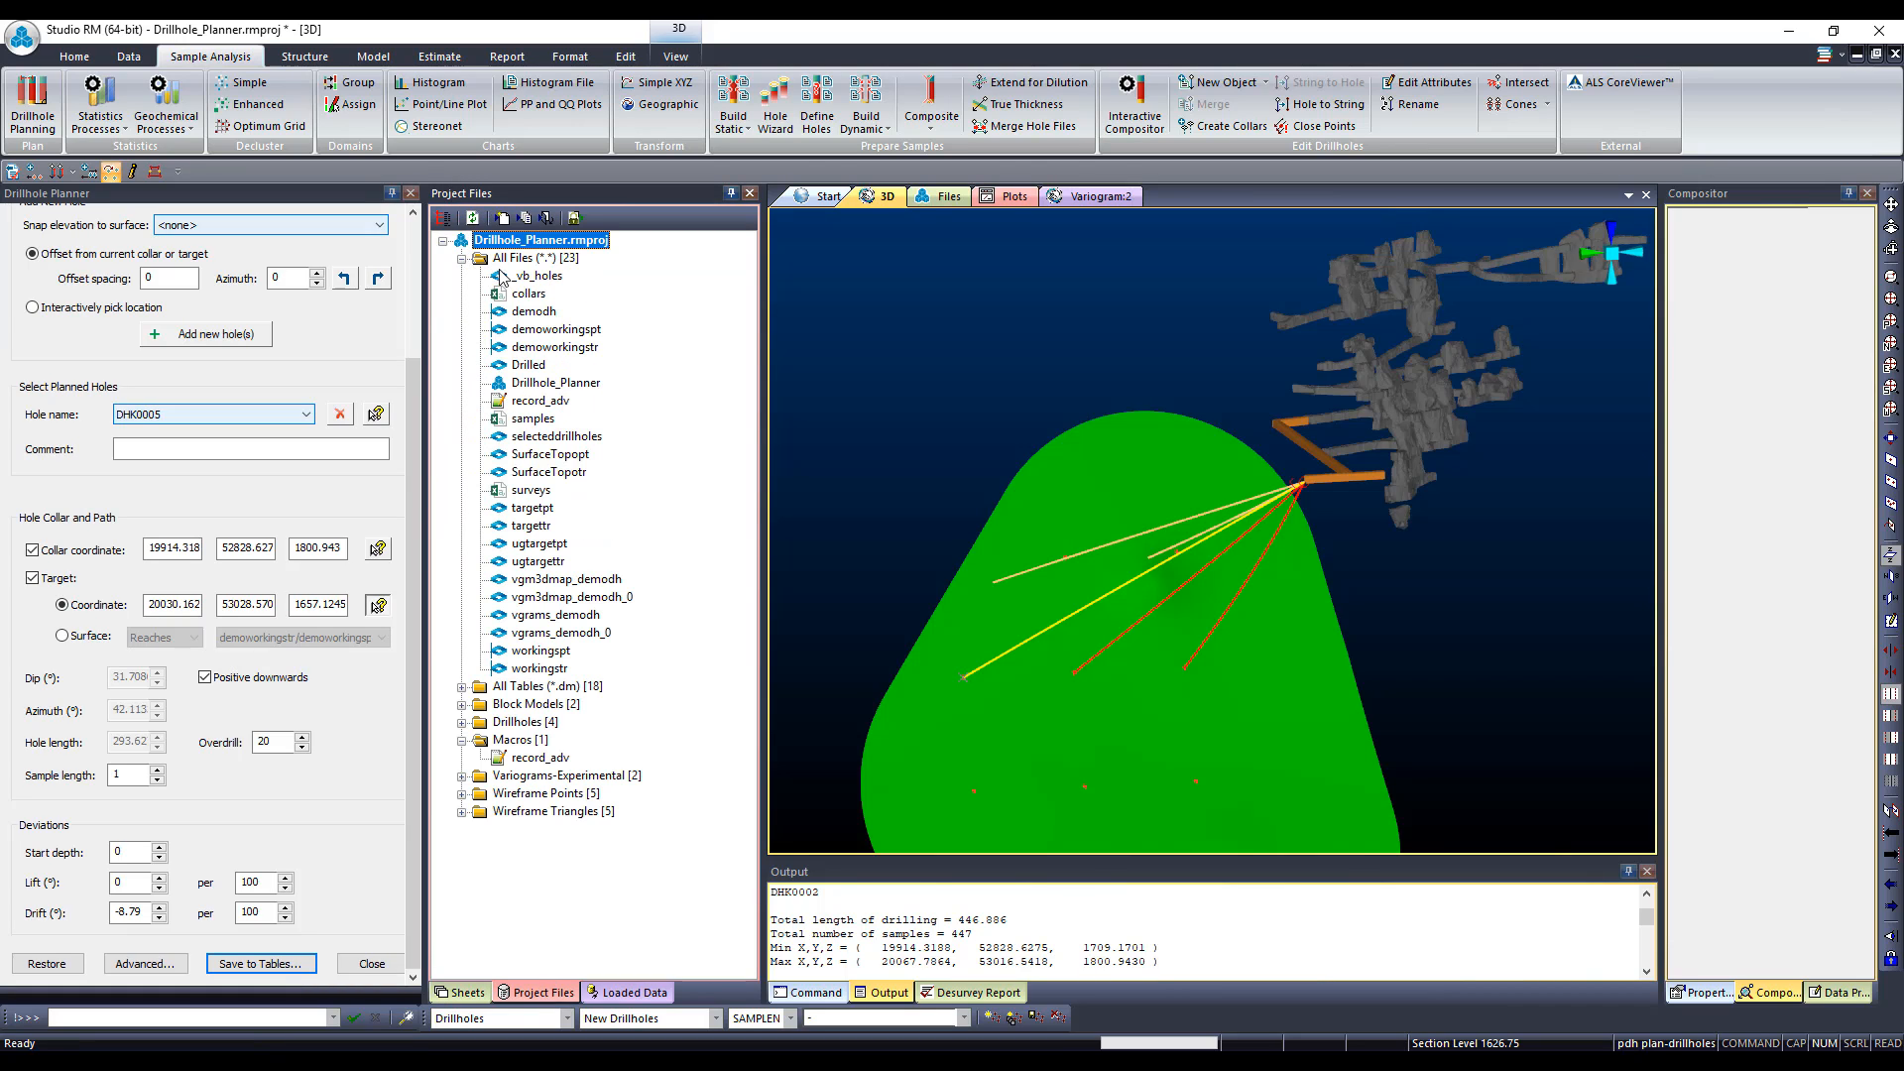
pyautogui.click(541, 298)
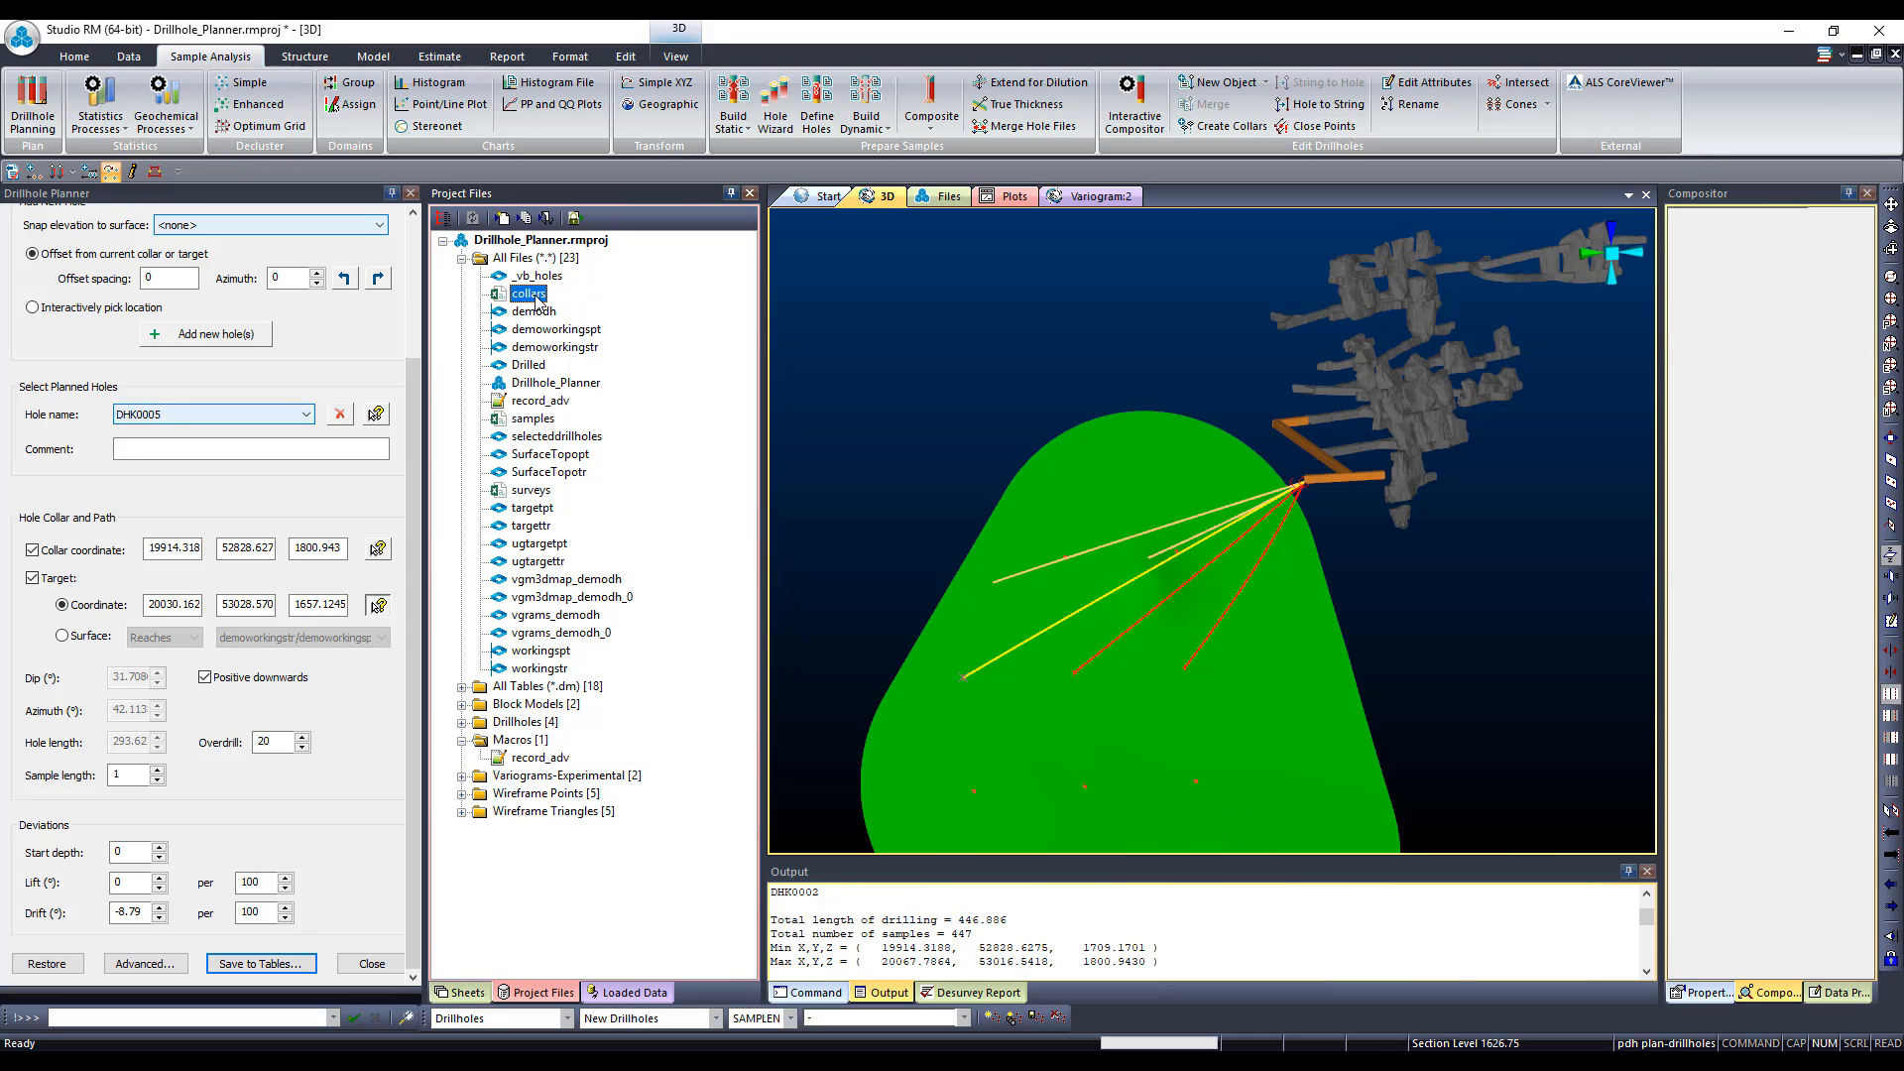
pyautogui.doubleClick(528, 295)
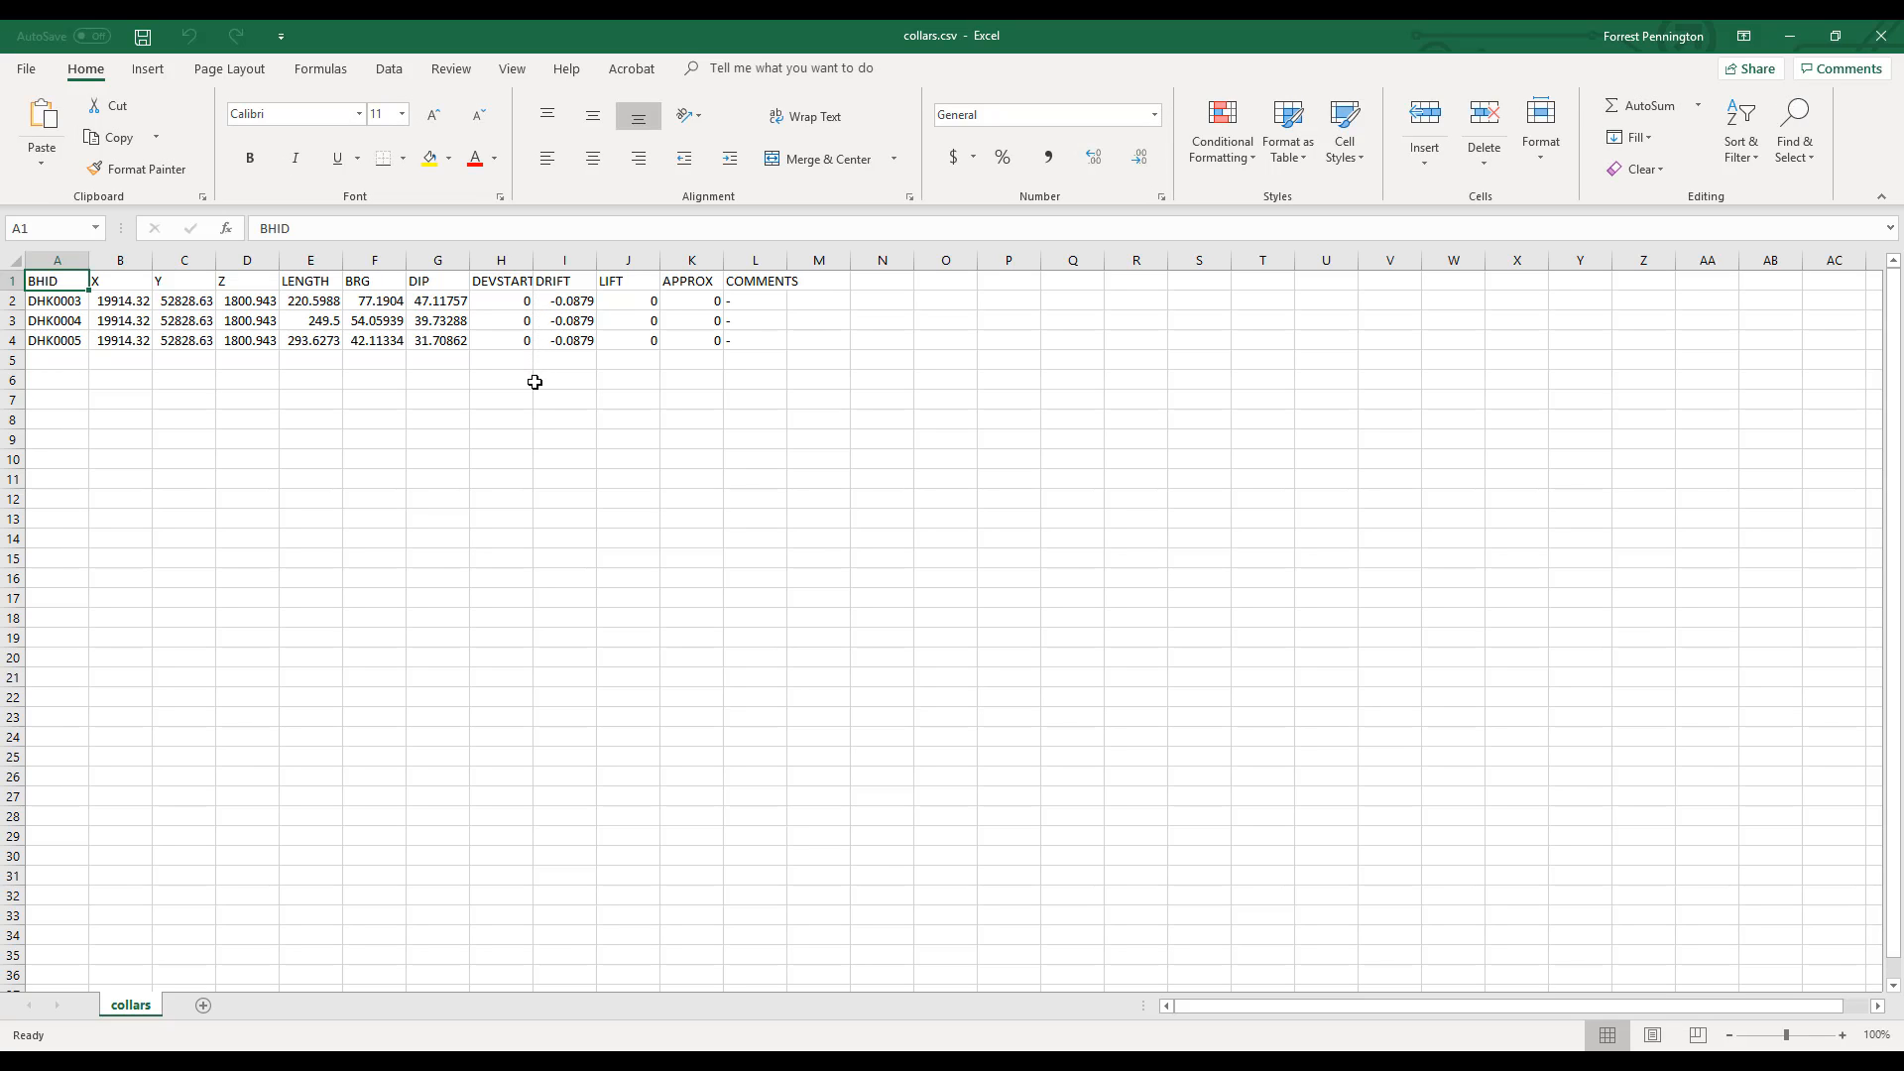
pyautogui.moveTo(365, 299); pyautogui.dragTo(440, 342)
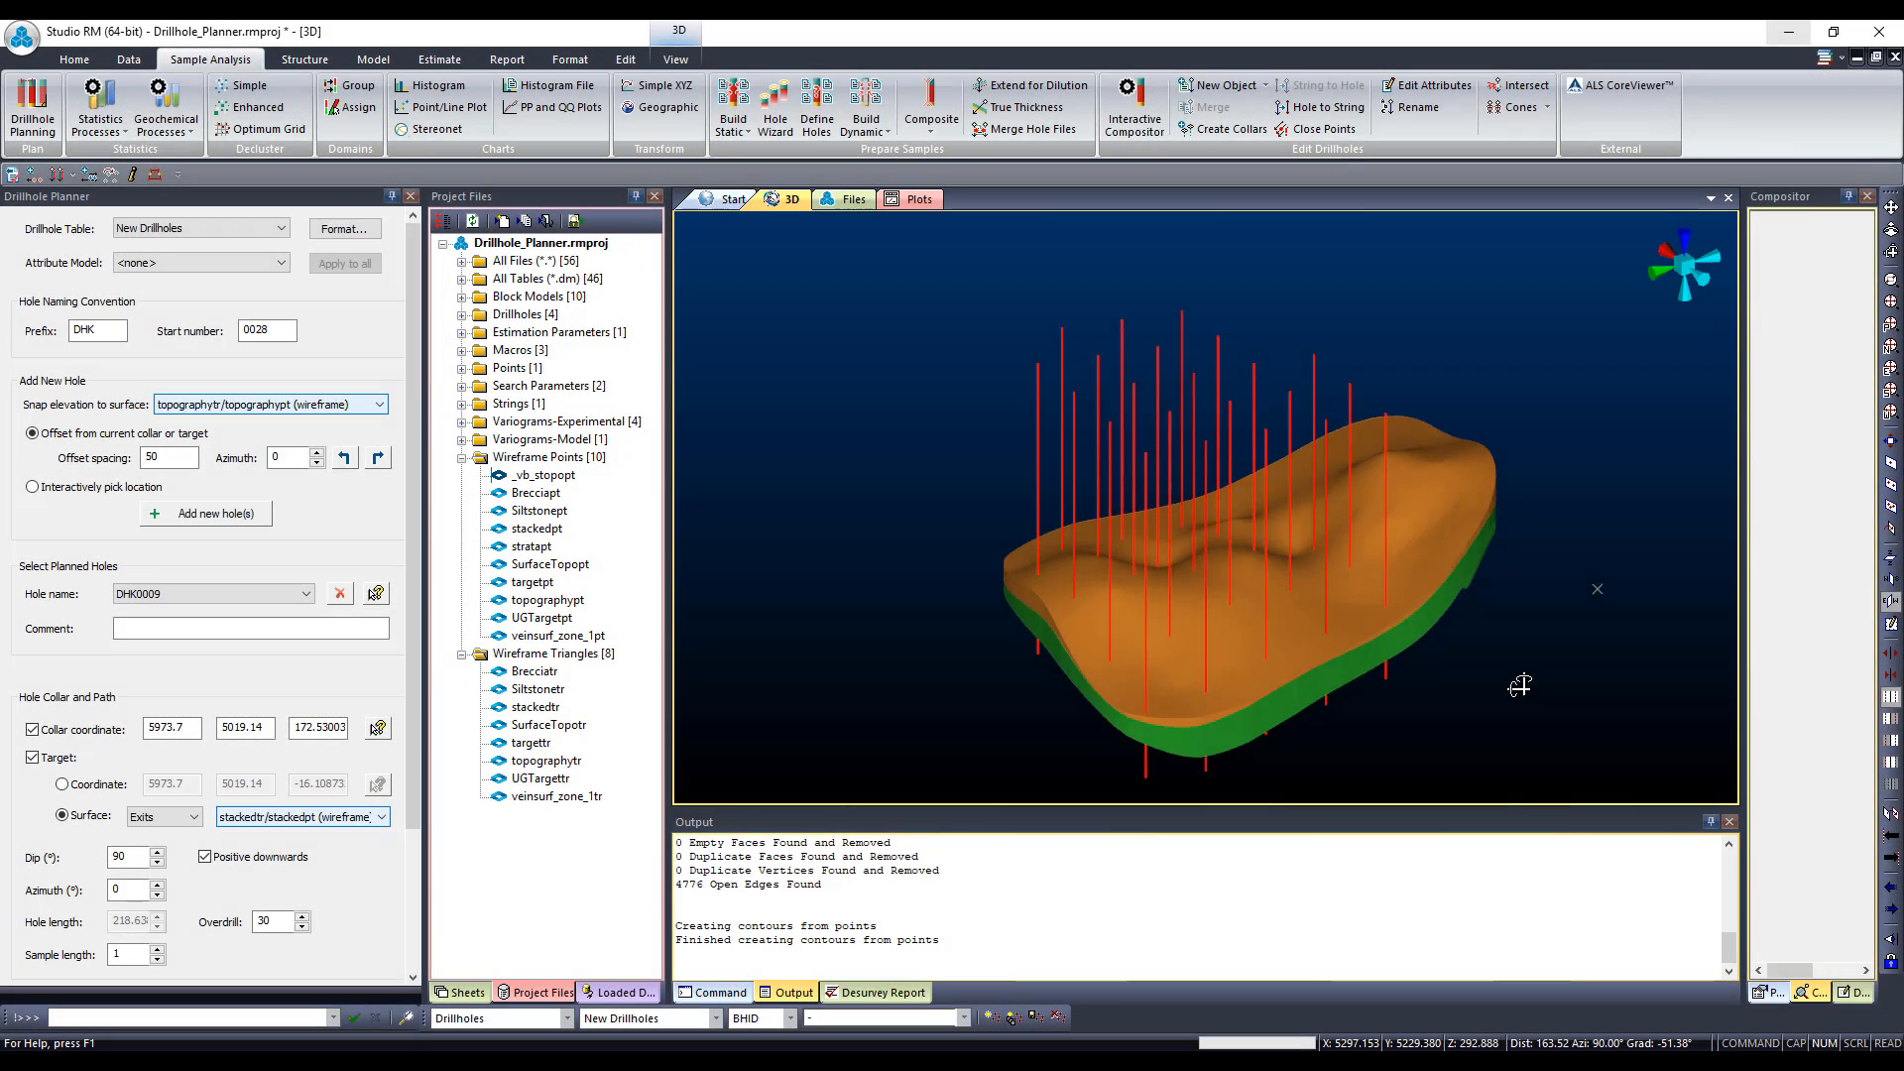
# Step: In the stacked wireframe project, set up a WIREFILL with stackedtr and stackedpt as input files and Stacked_BM as the output model
pyautogui.moveTo(1526, 688); pyautogui.dragTo(1490, 661)
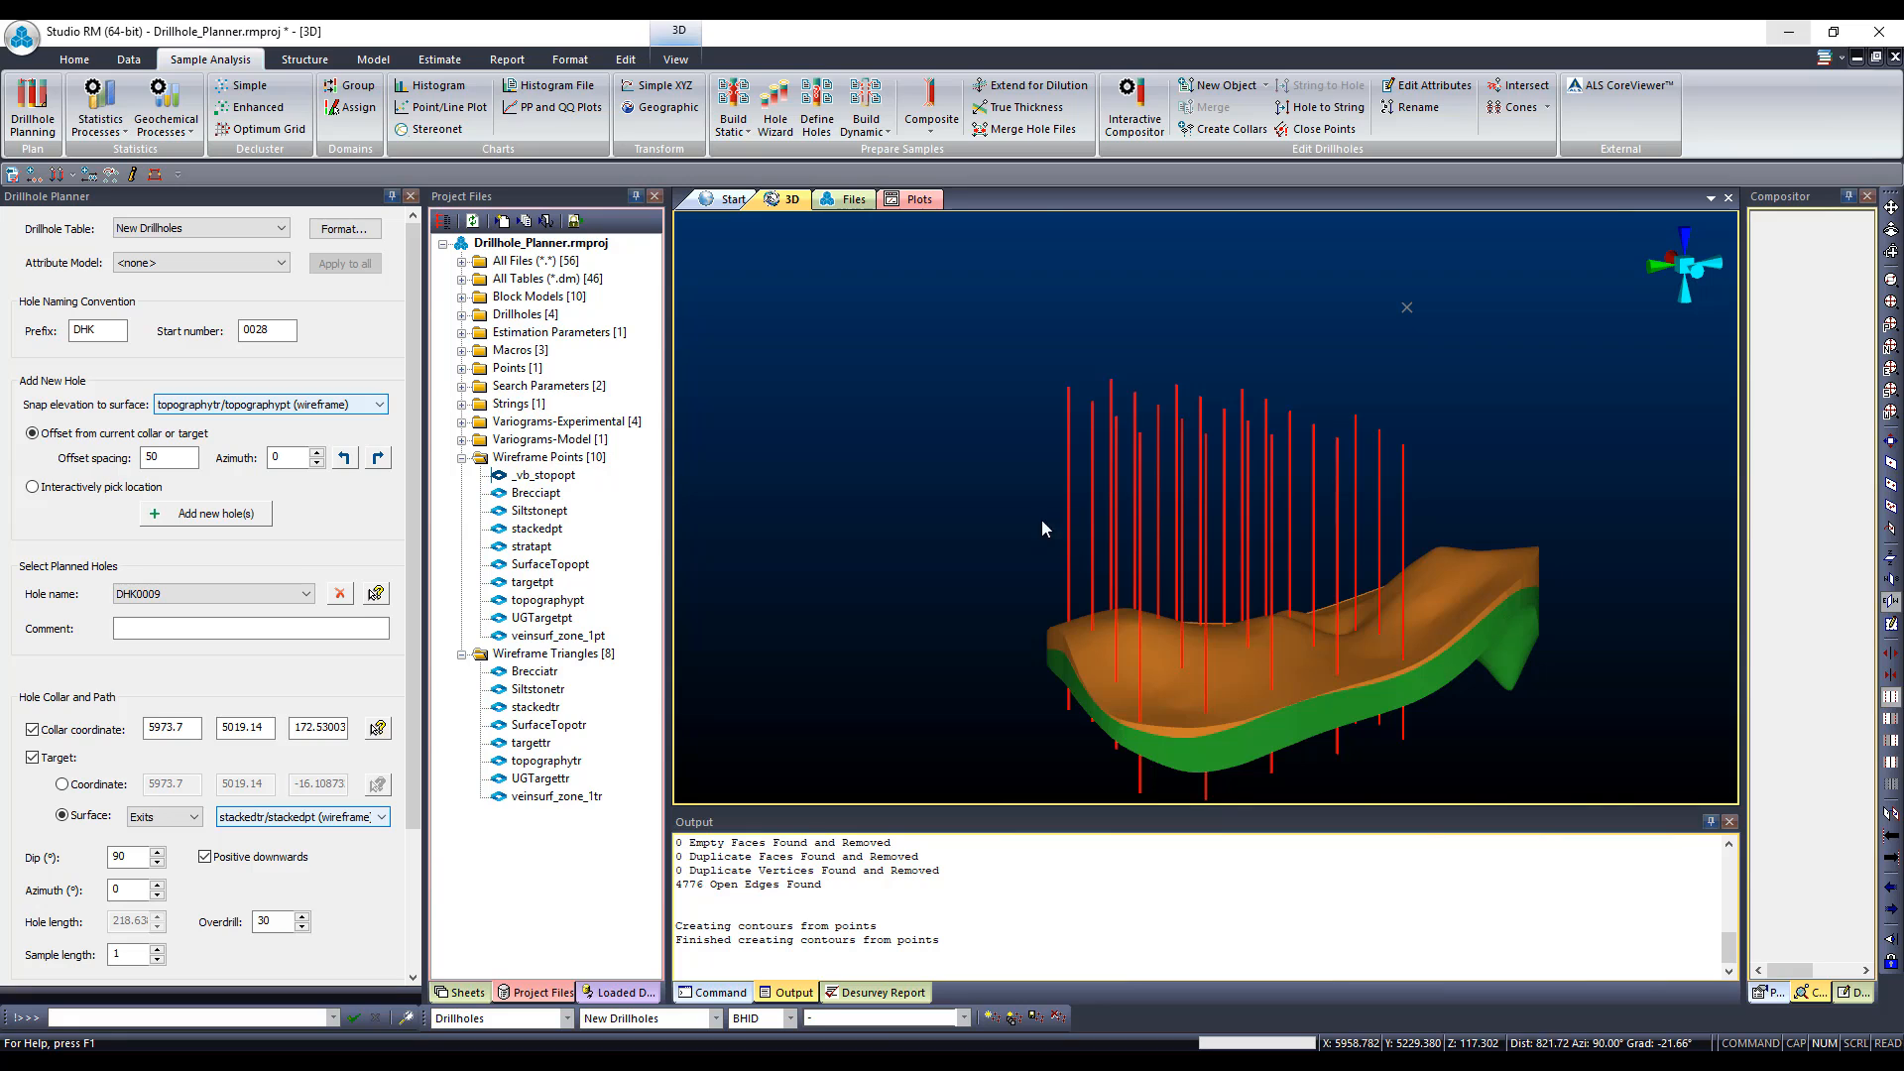
pyautogui.click(359, 66)
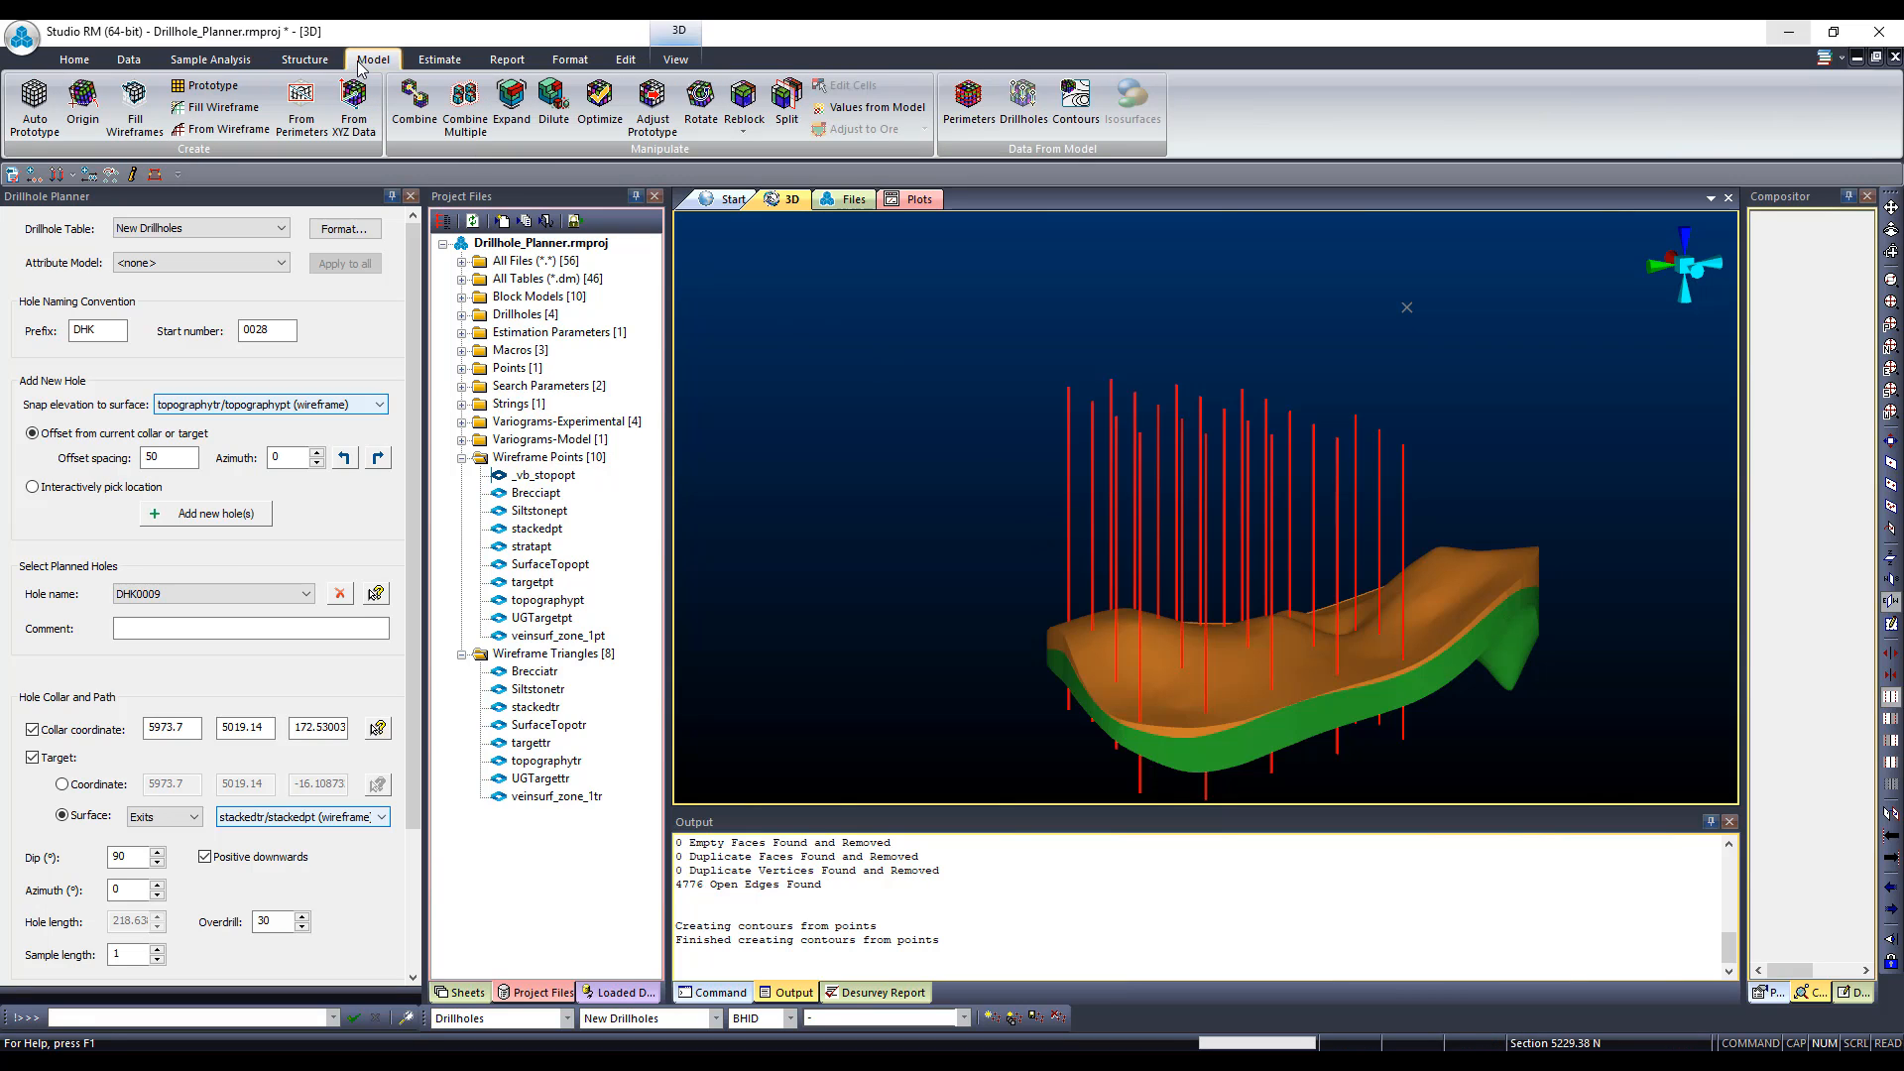
pyautogui.click(254, 139)
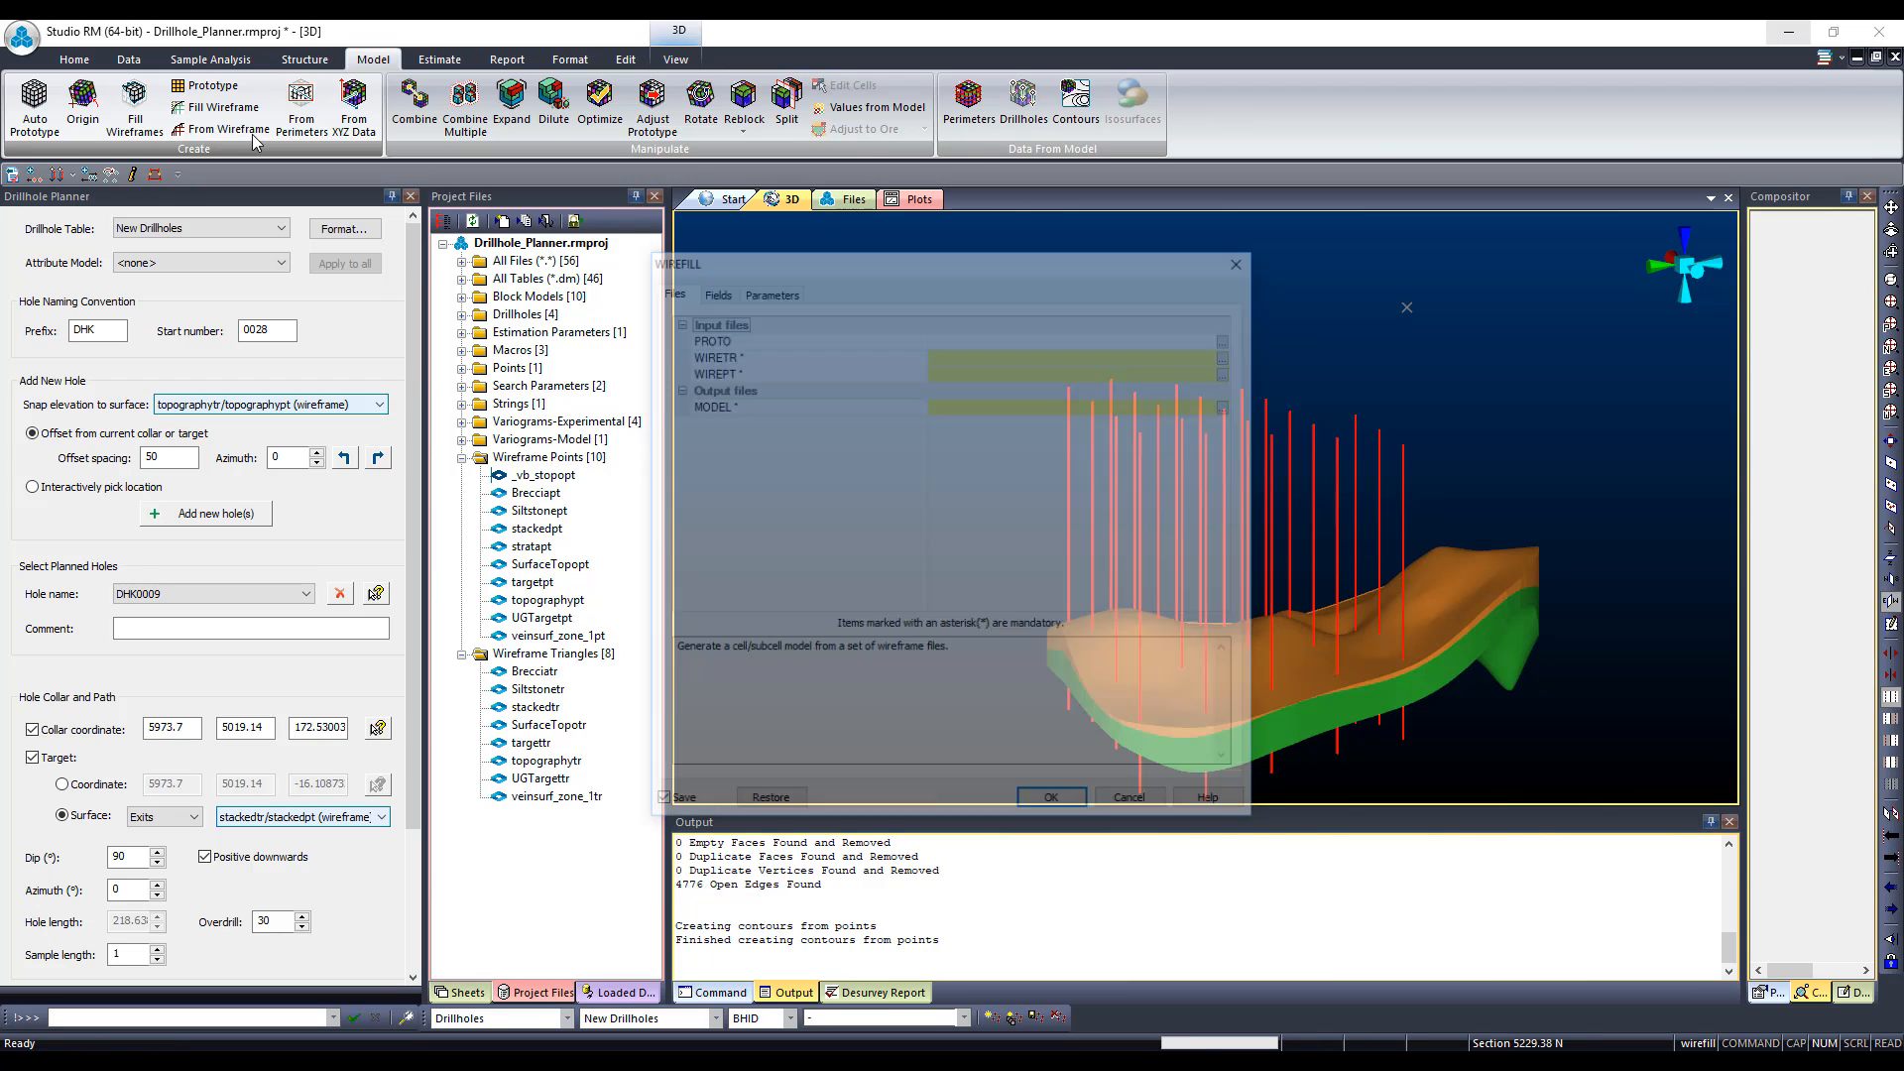
pyautogui.click(1230, 355)
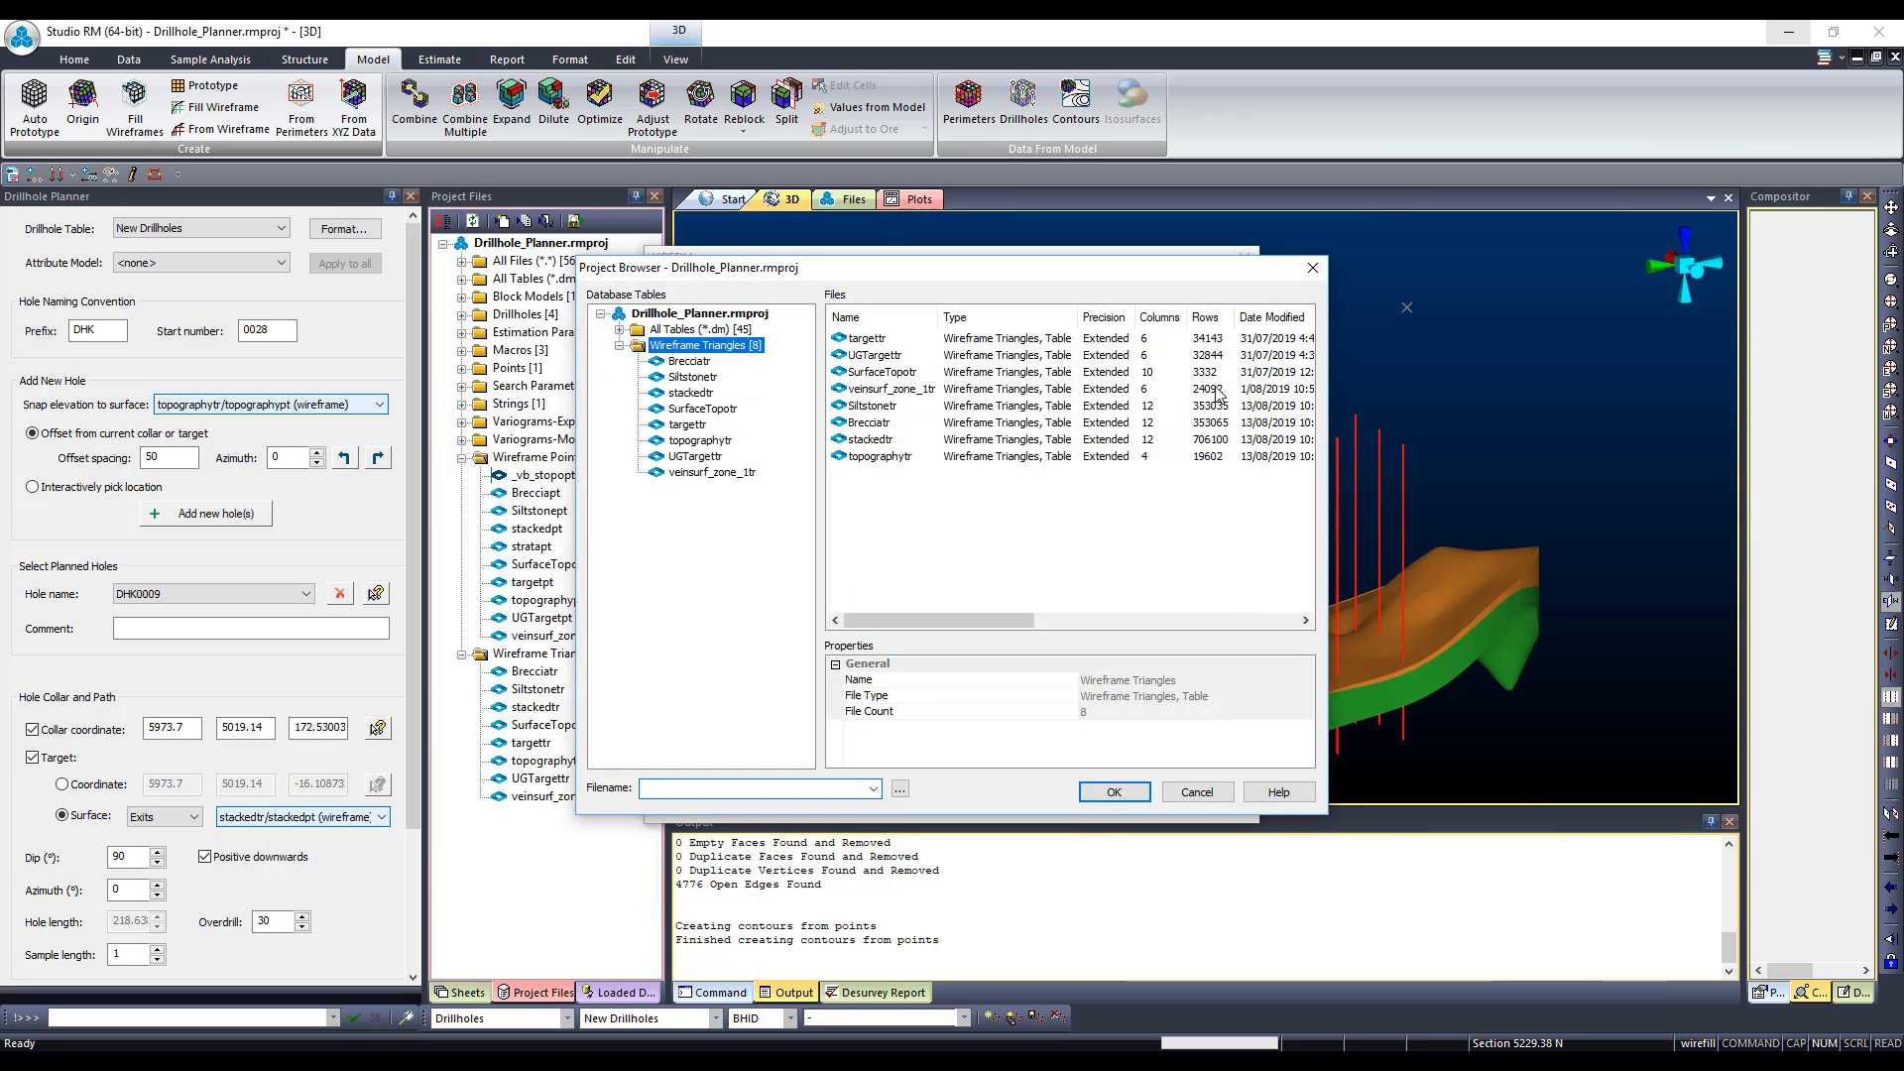
pyautogui.doubleClick(677, 395)
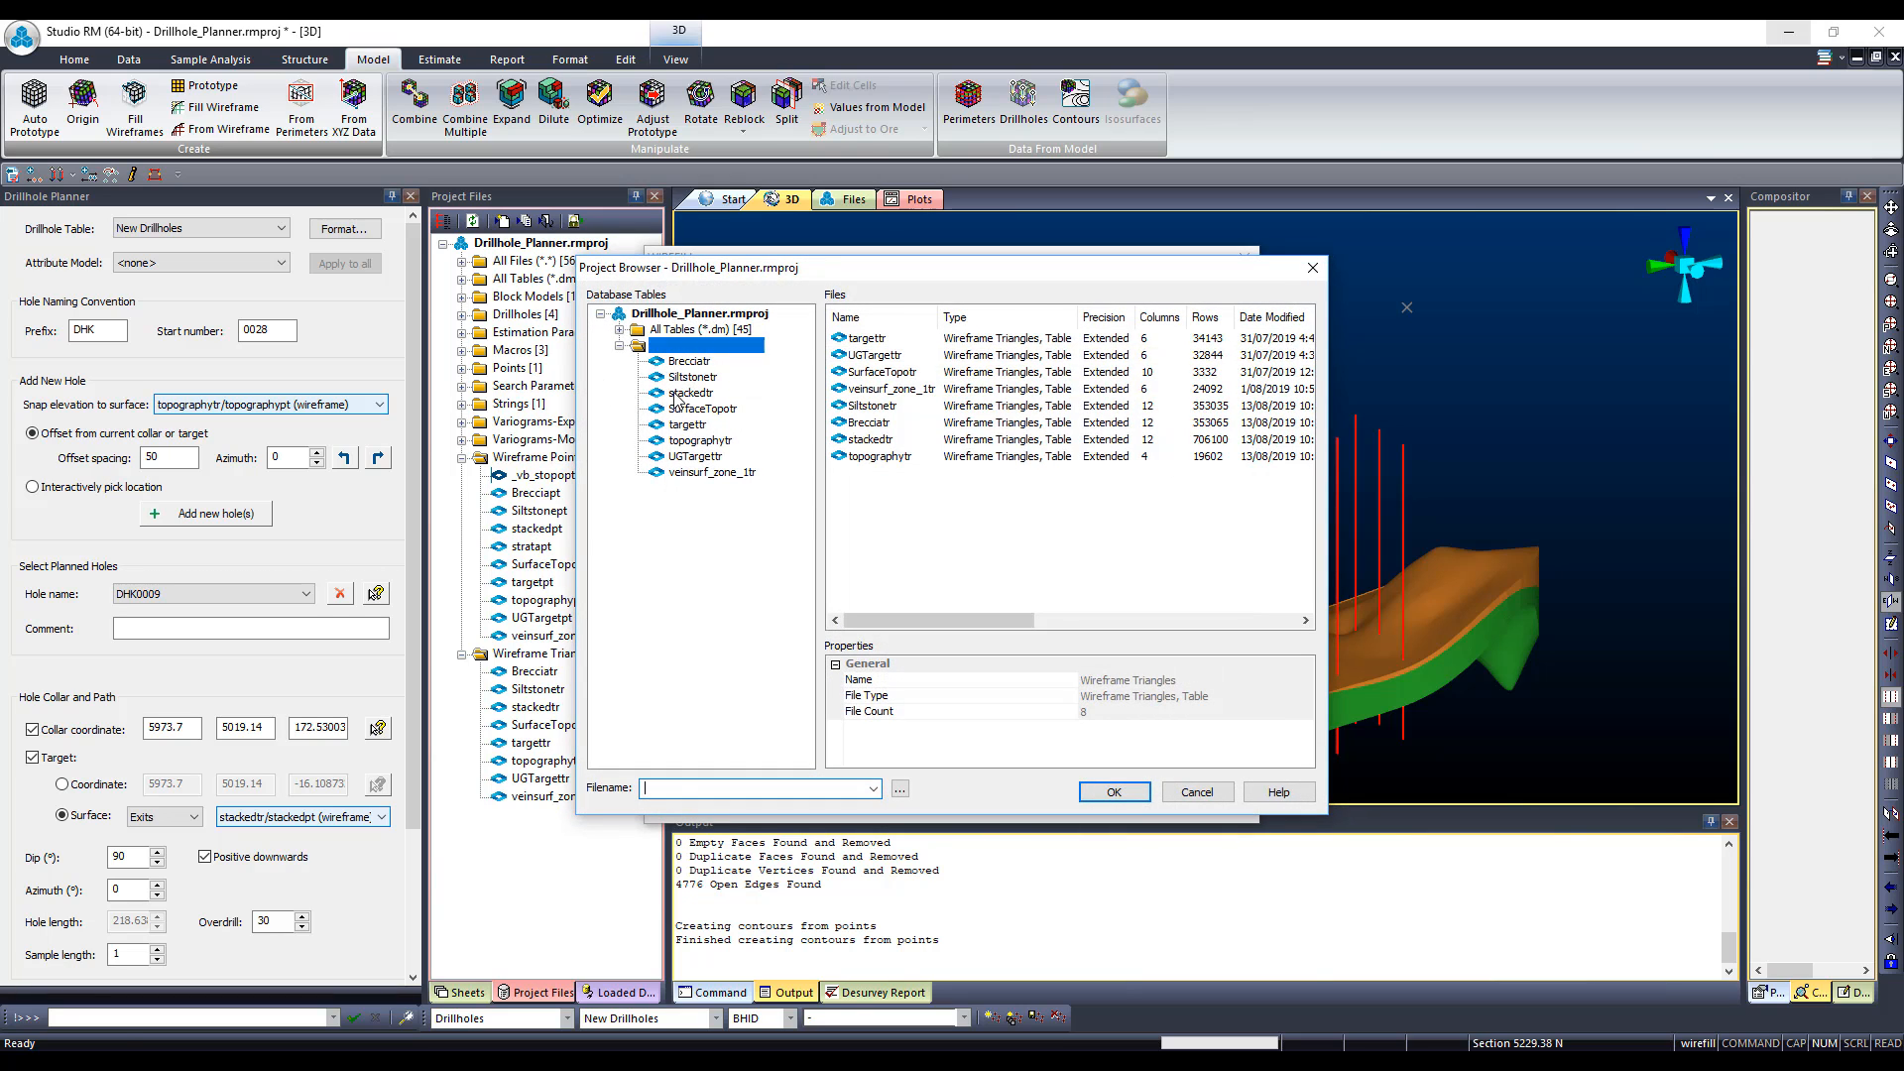
pyautogui.click(1230, 371)
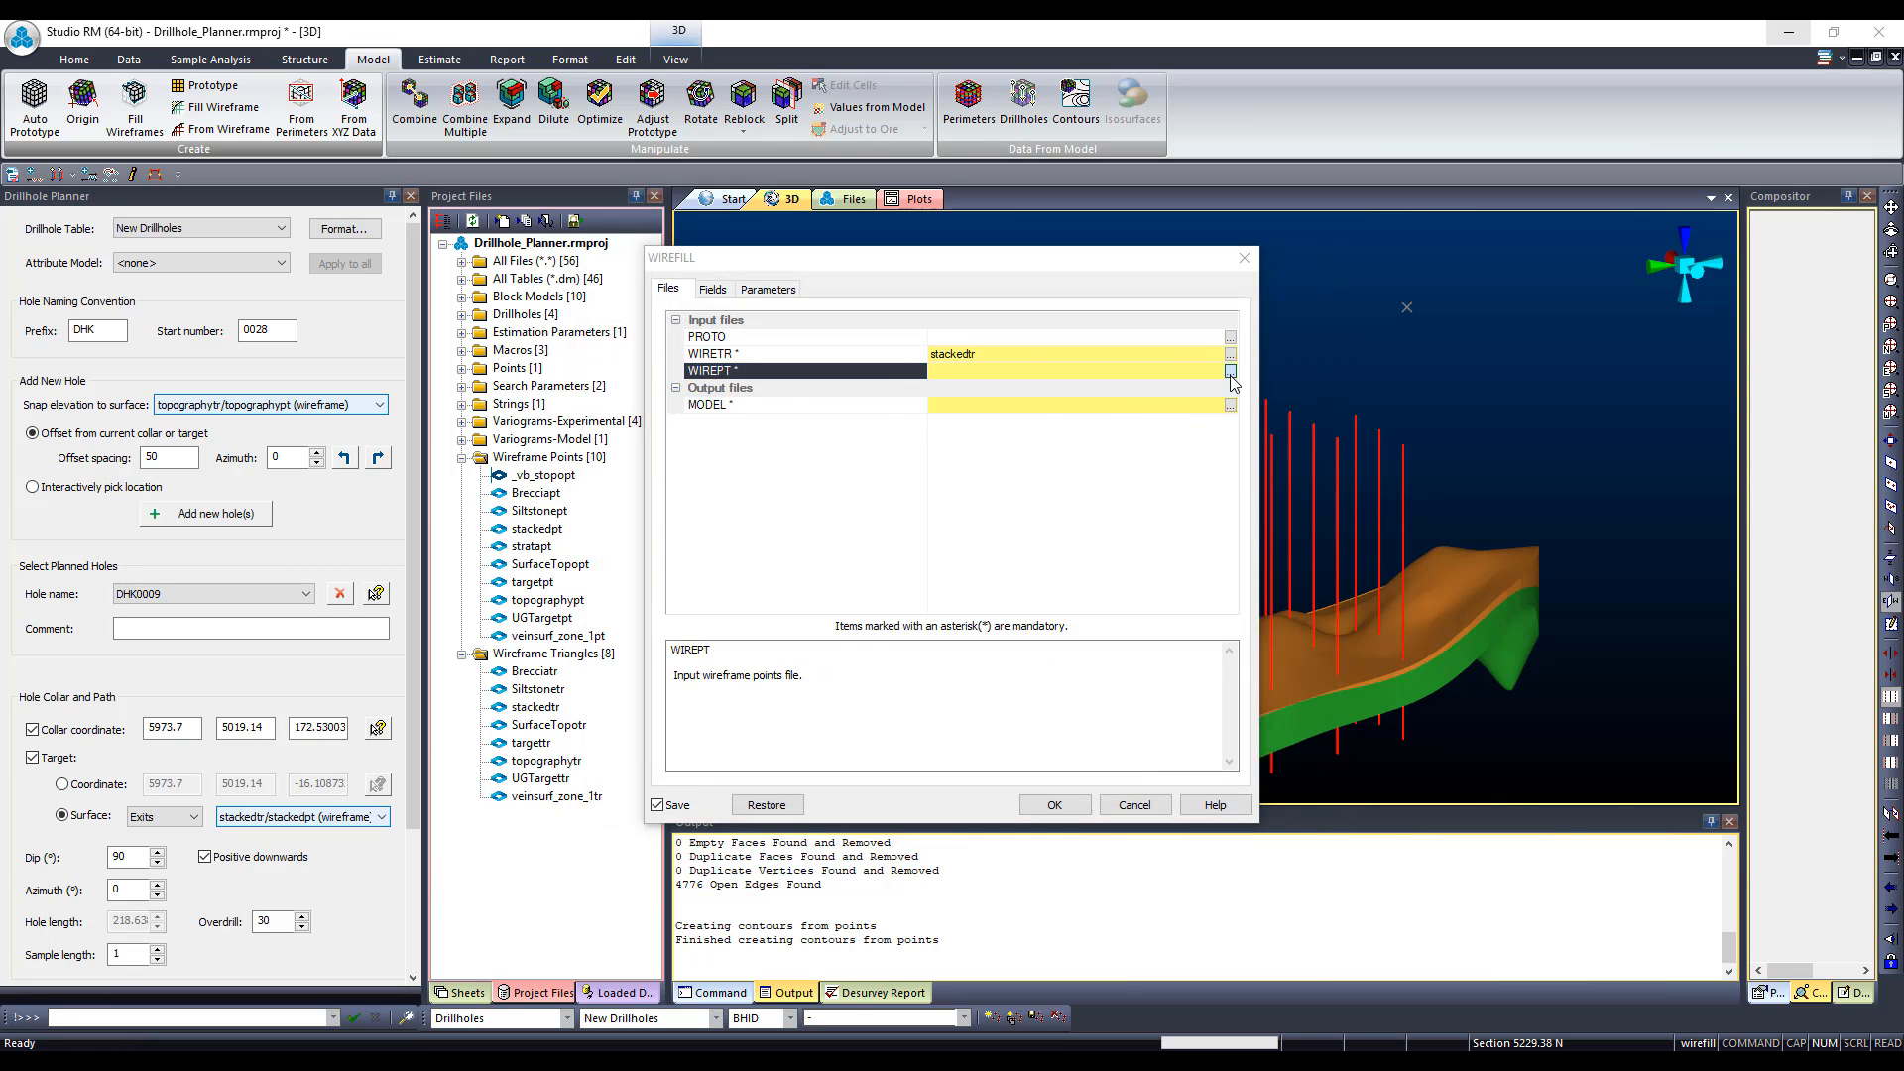
pyautogui.doubleClick(684, 410)
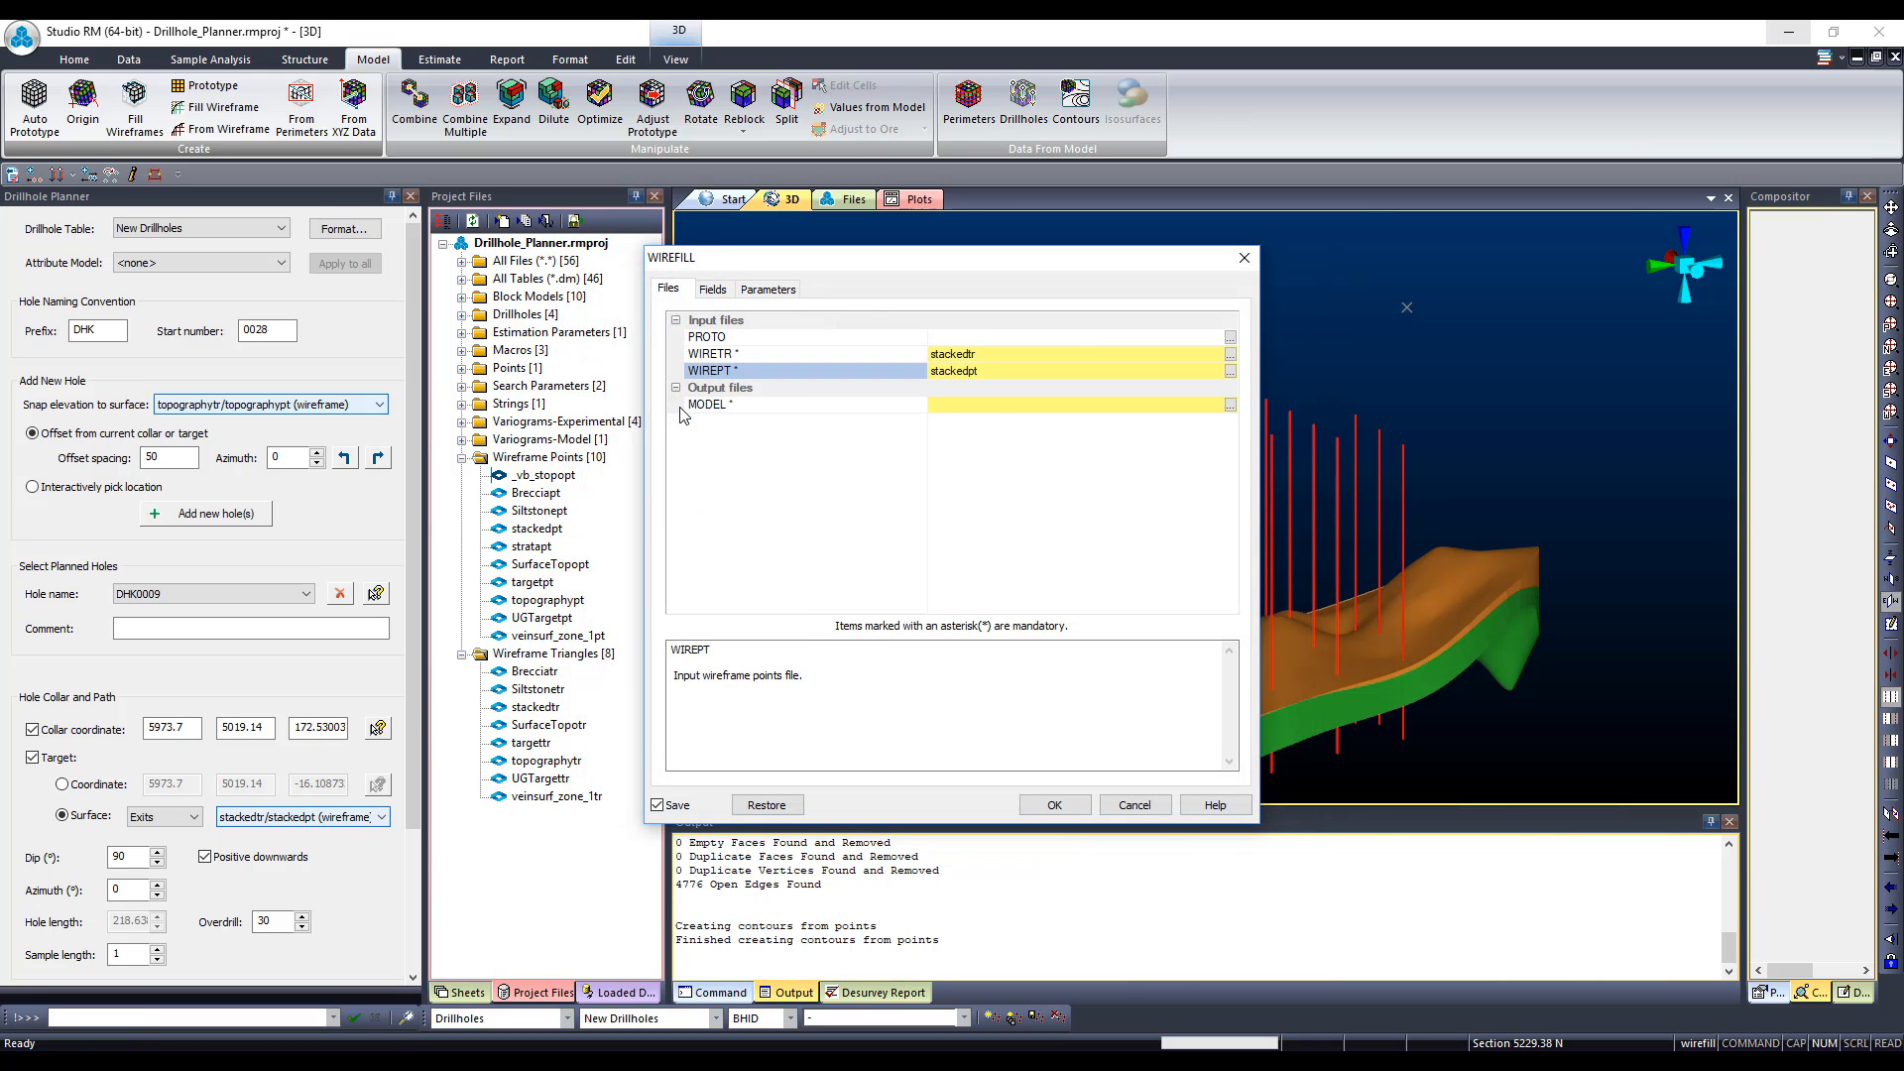
pyautogui.click(1000, 405)
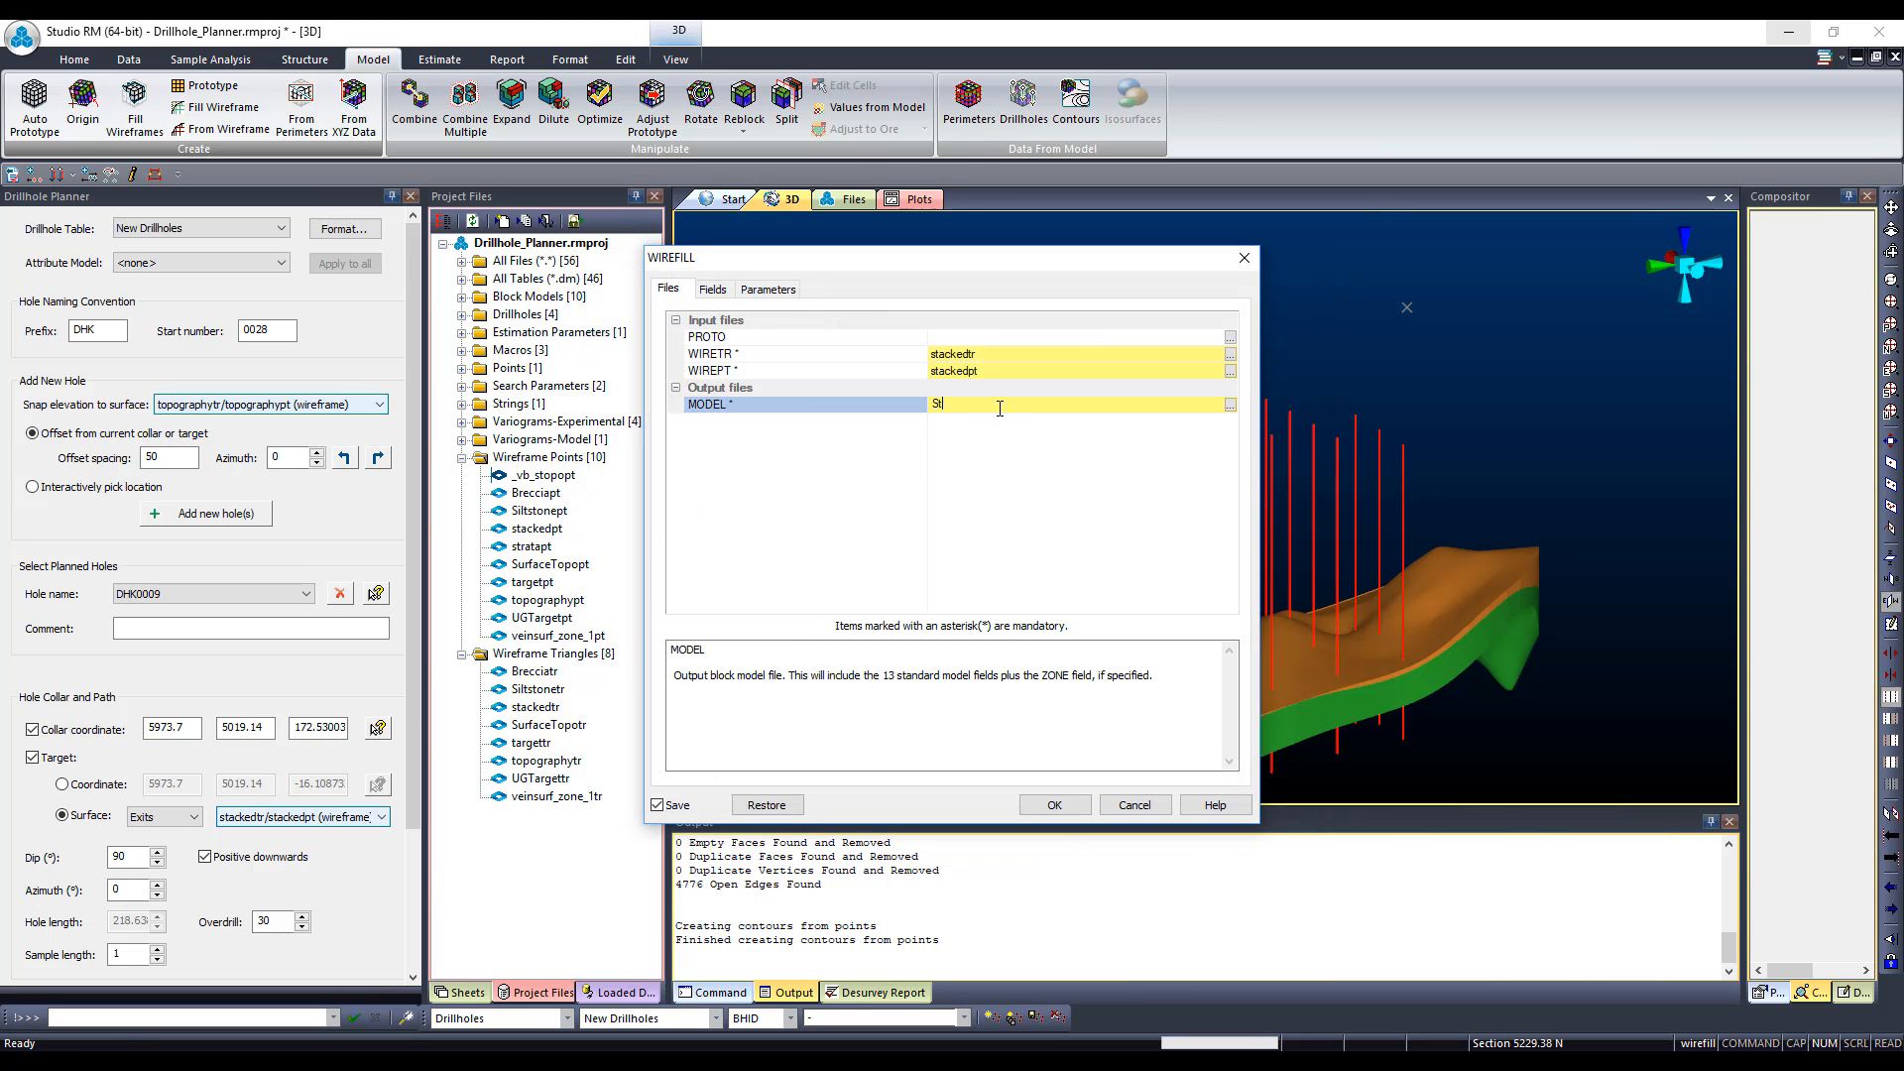
pyautogui.write('Stacked_BM')
# Step: Set the ZONE field to LODE and run WIREFILL to create the block model
pyautogui.click(711, 290)
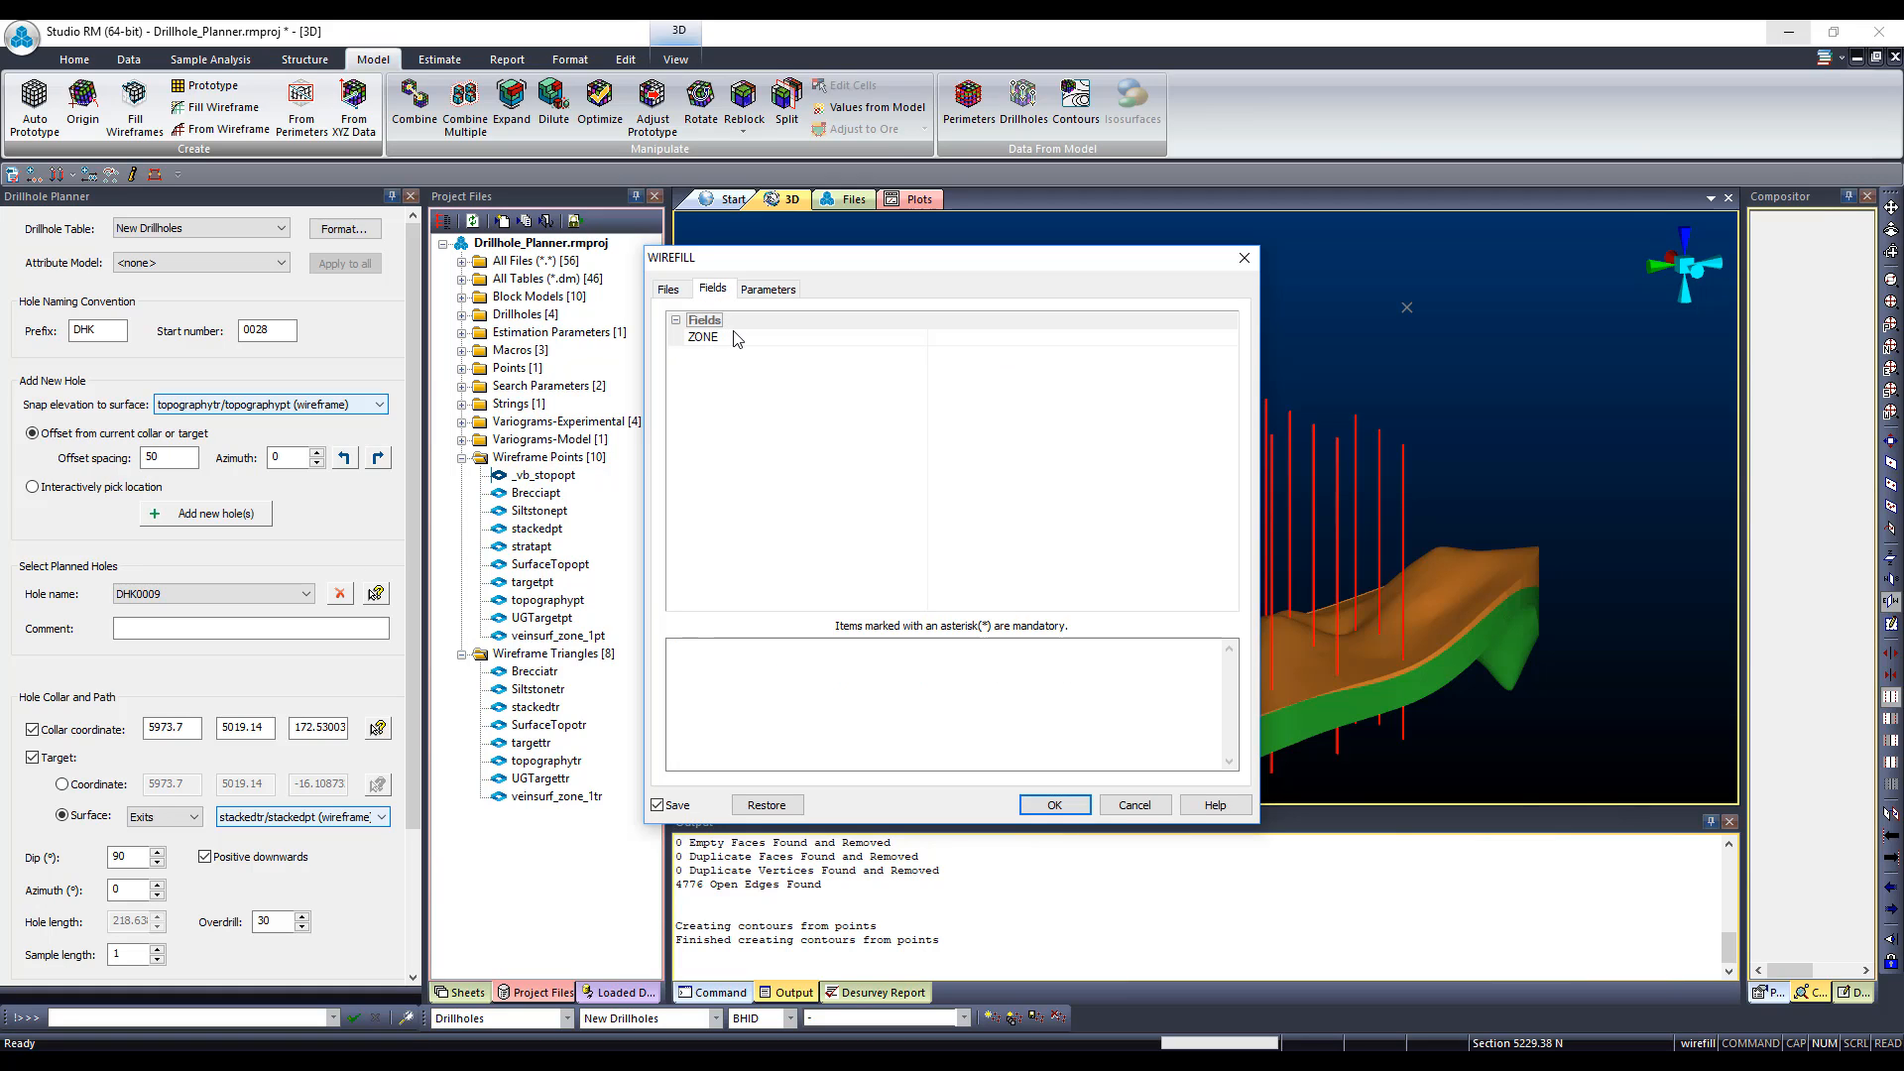
pyautogui.click(1009, 336)
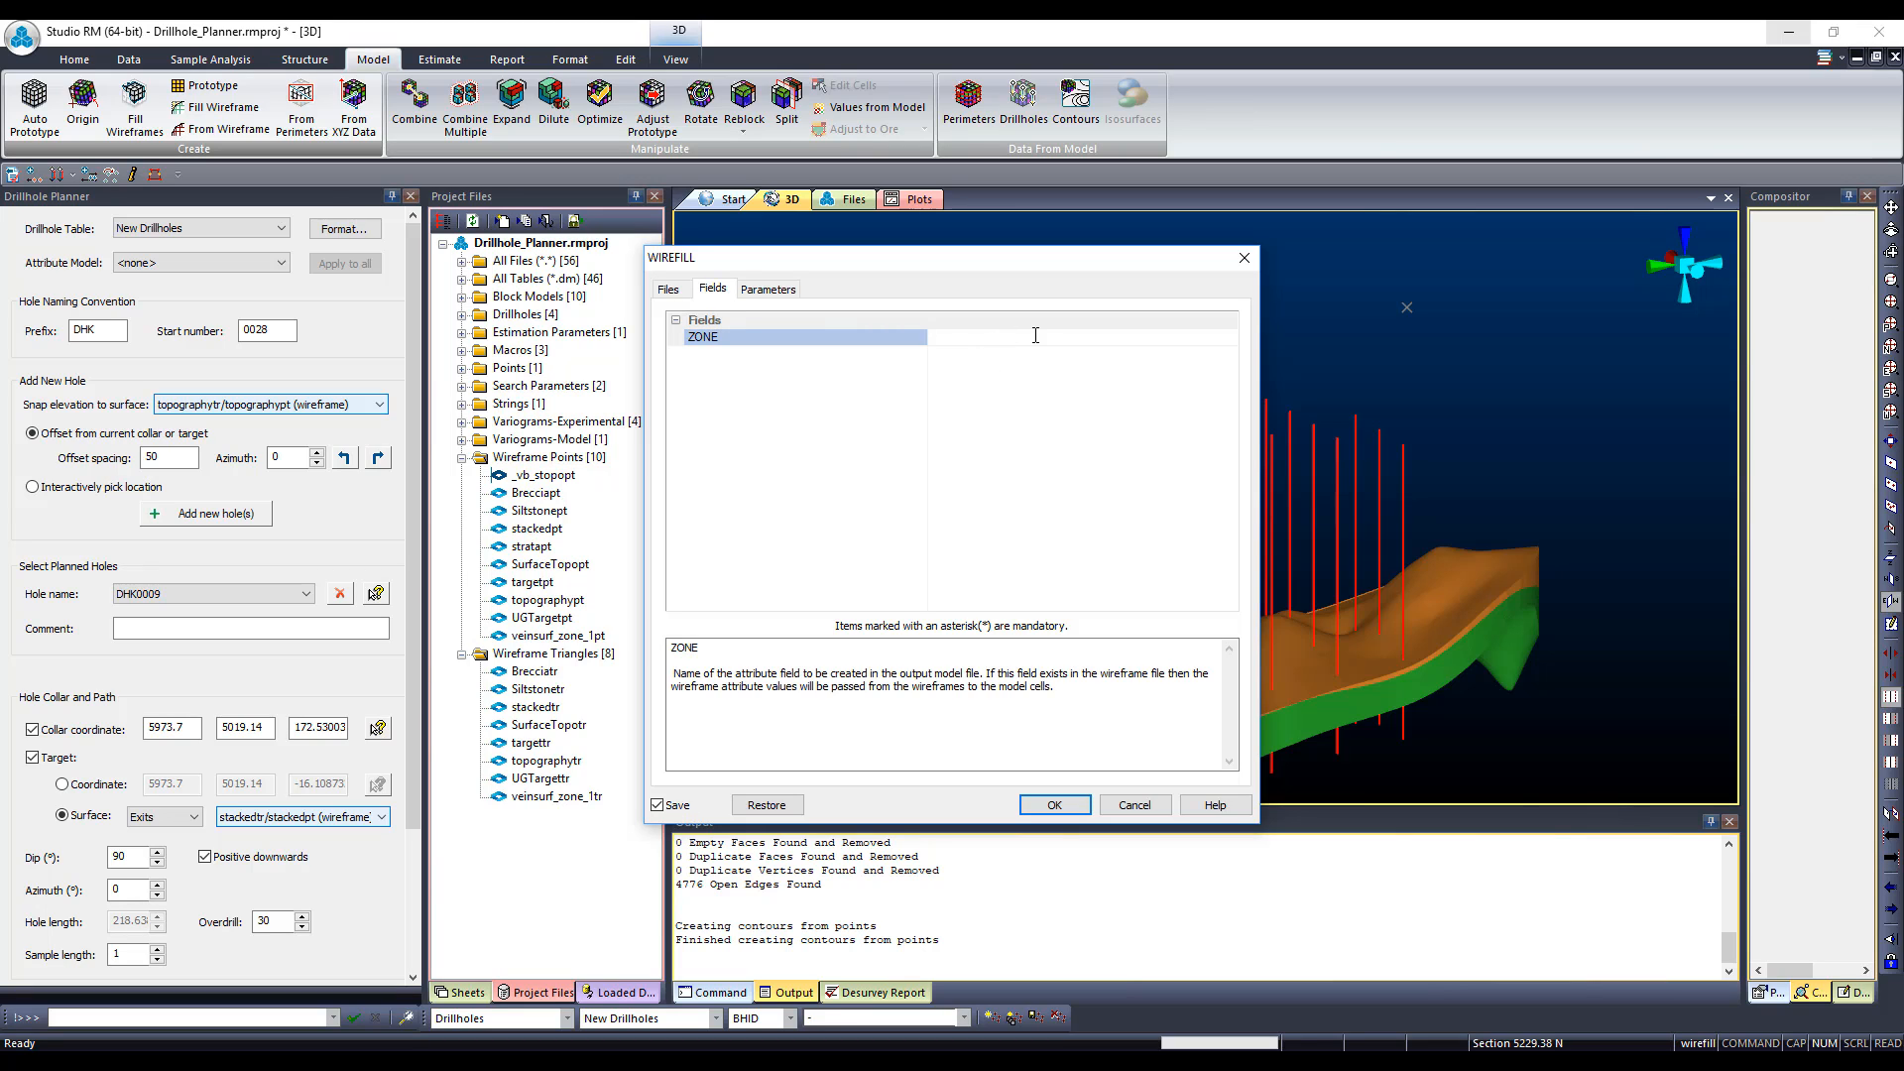
pyautogui.press('Return')
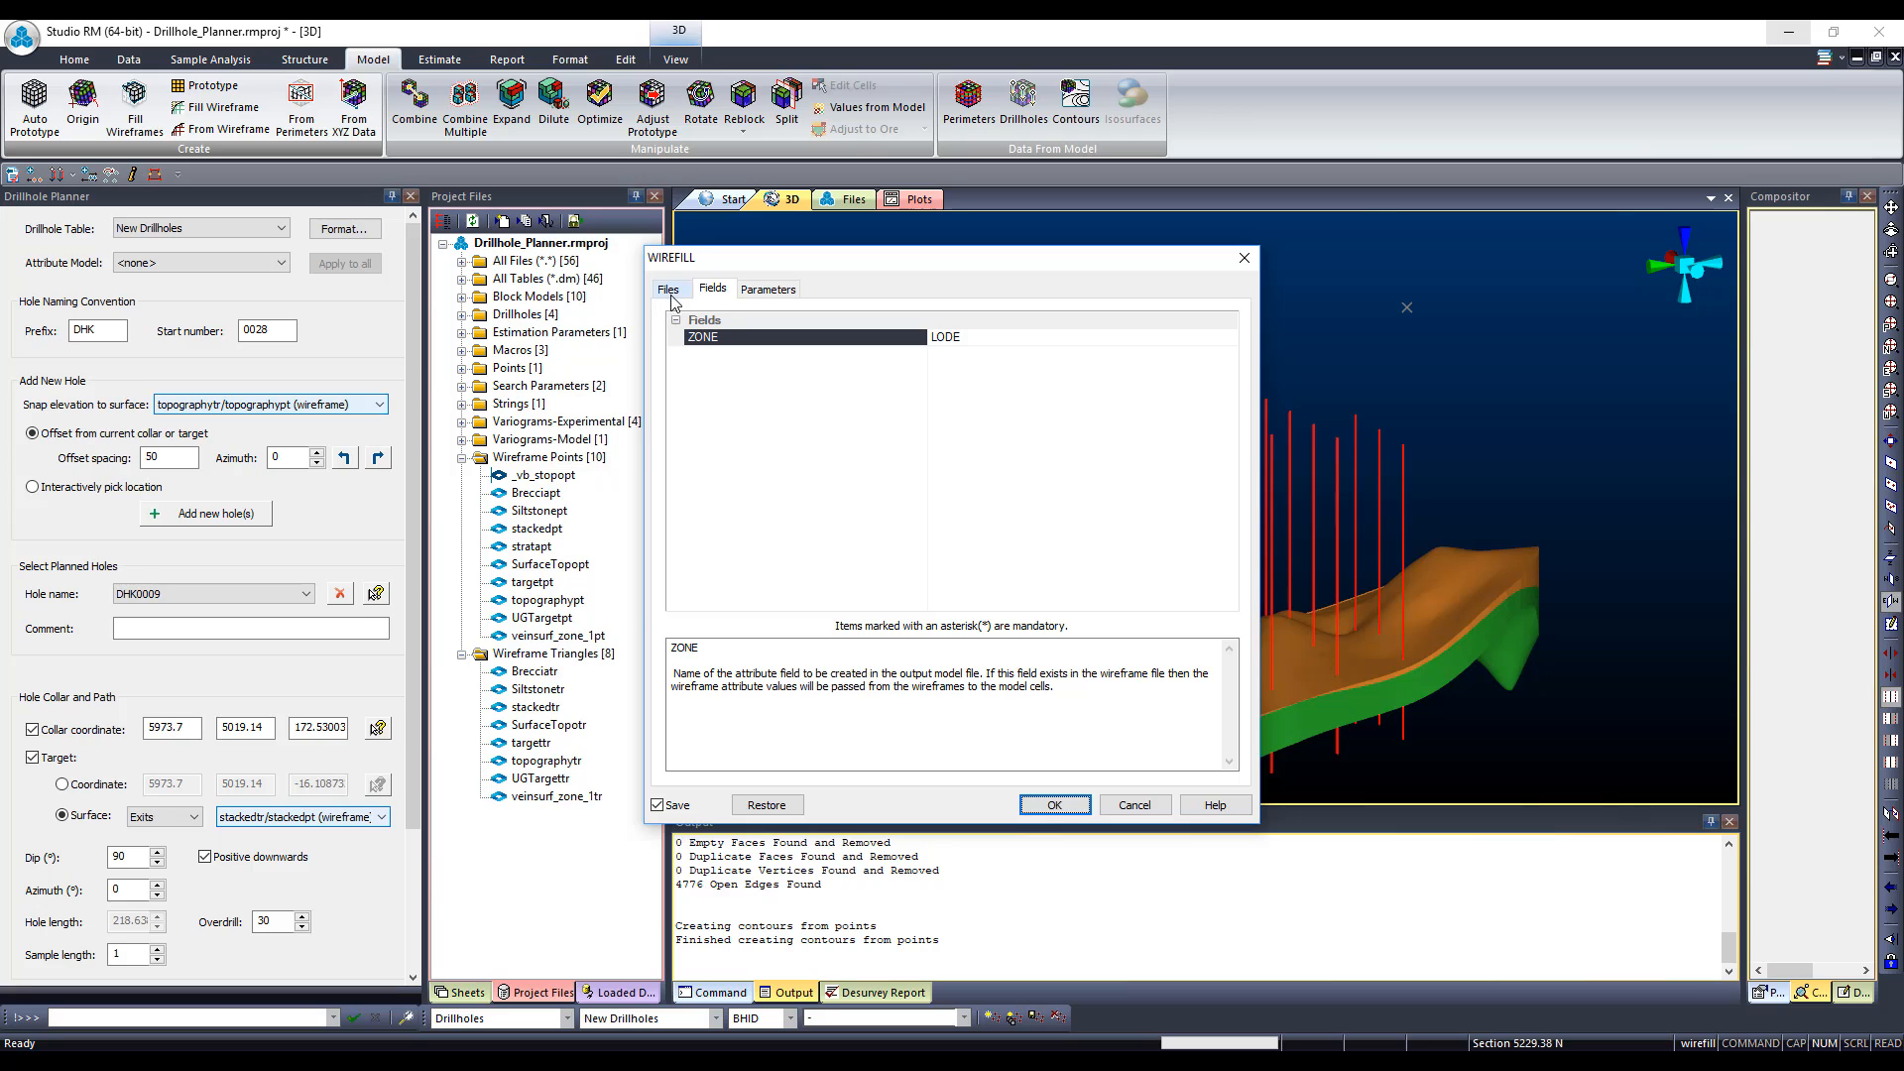
pyautogui.click(1056, 805)
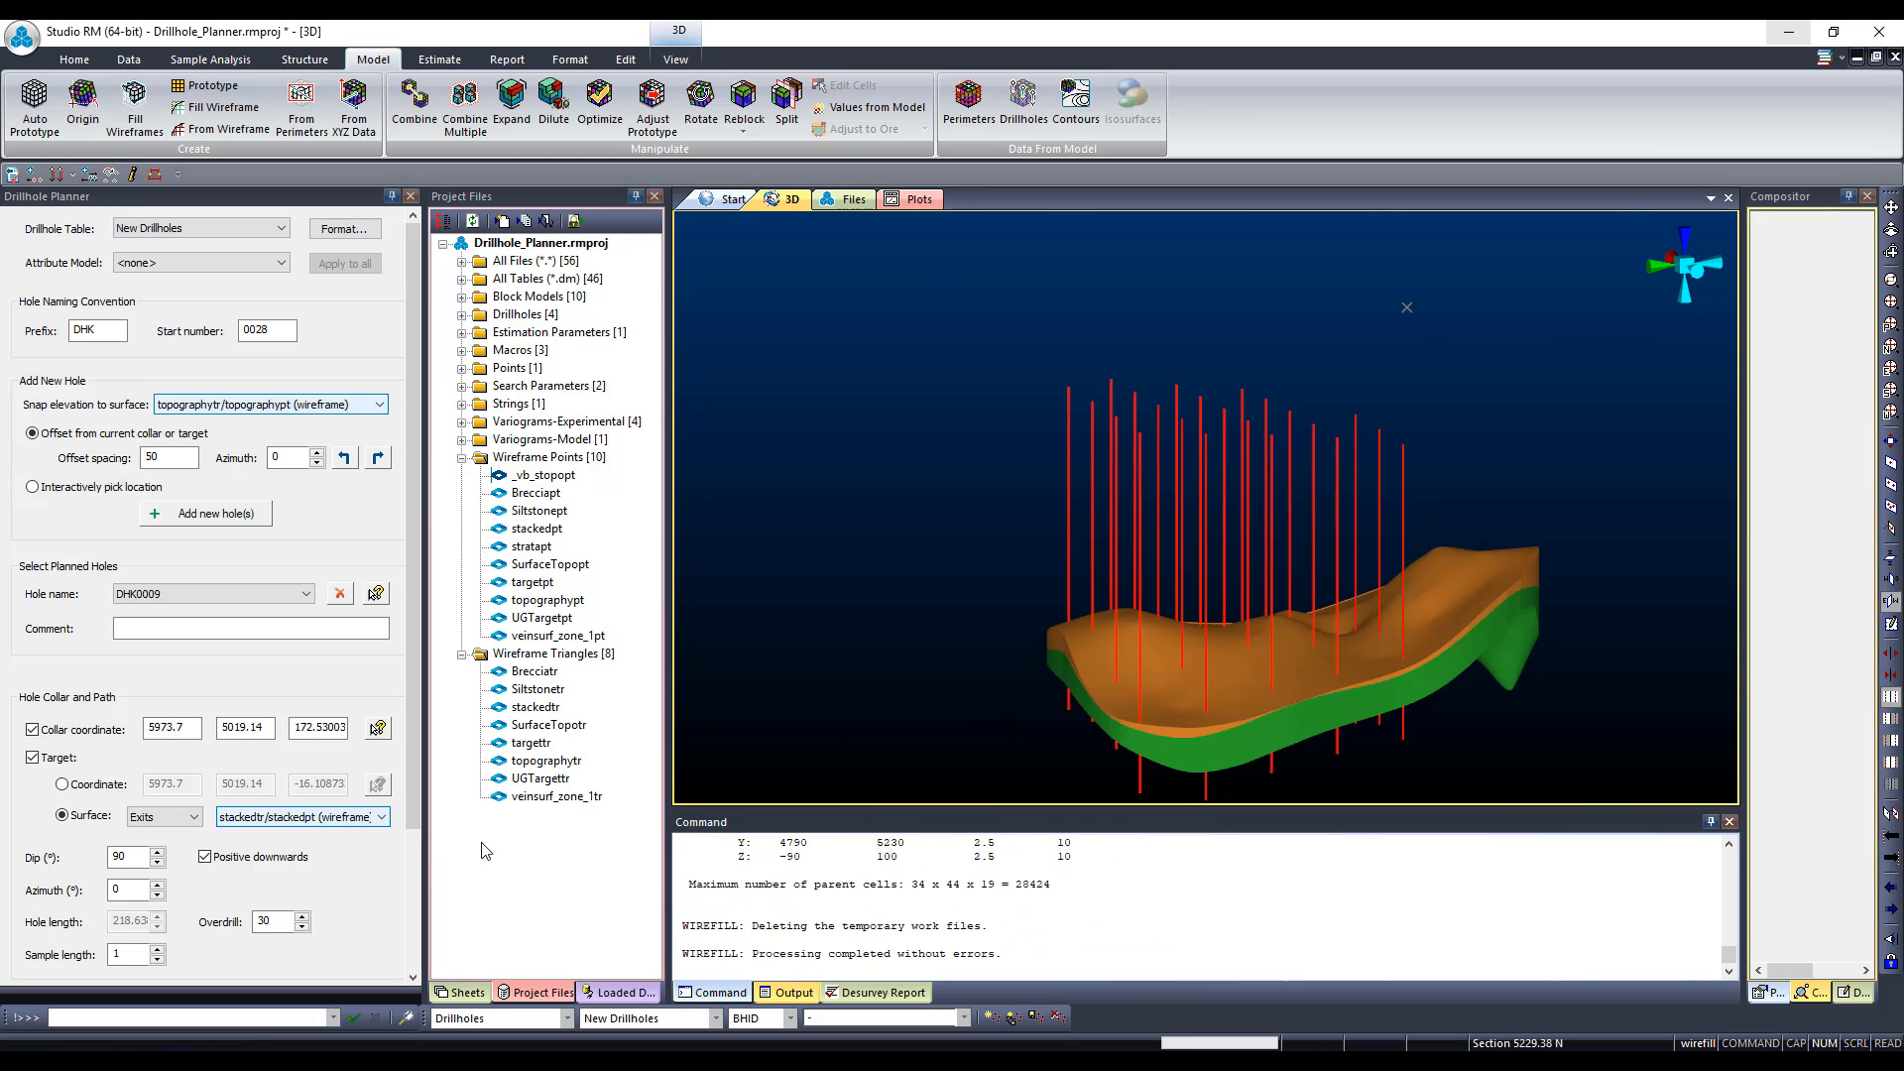
# Step: Load the stacked_bm block model into the 3D view displayed as blocks, and hide the stackedtr/stackedpt wireframe
pyautogui.click(462, 298)
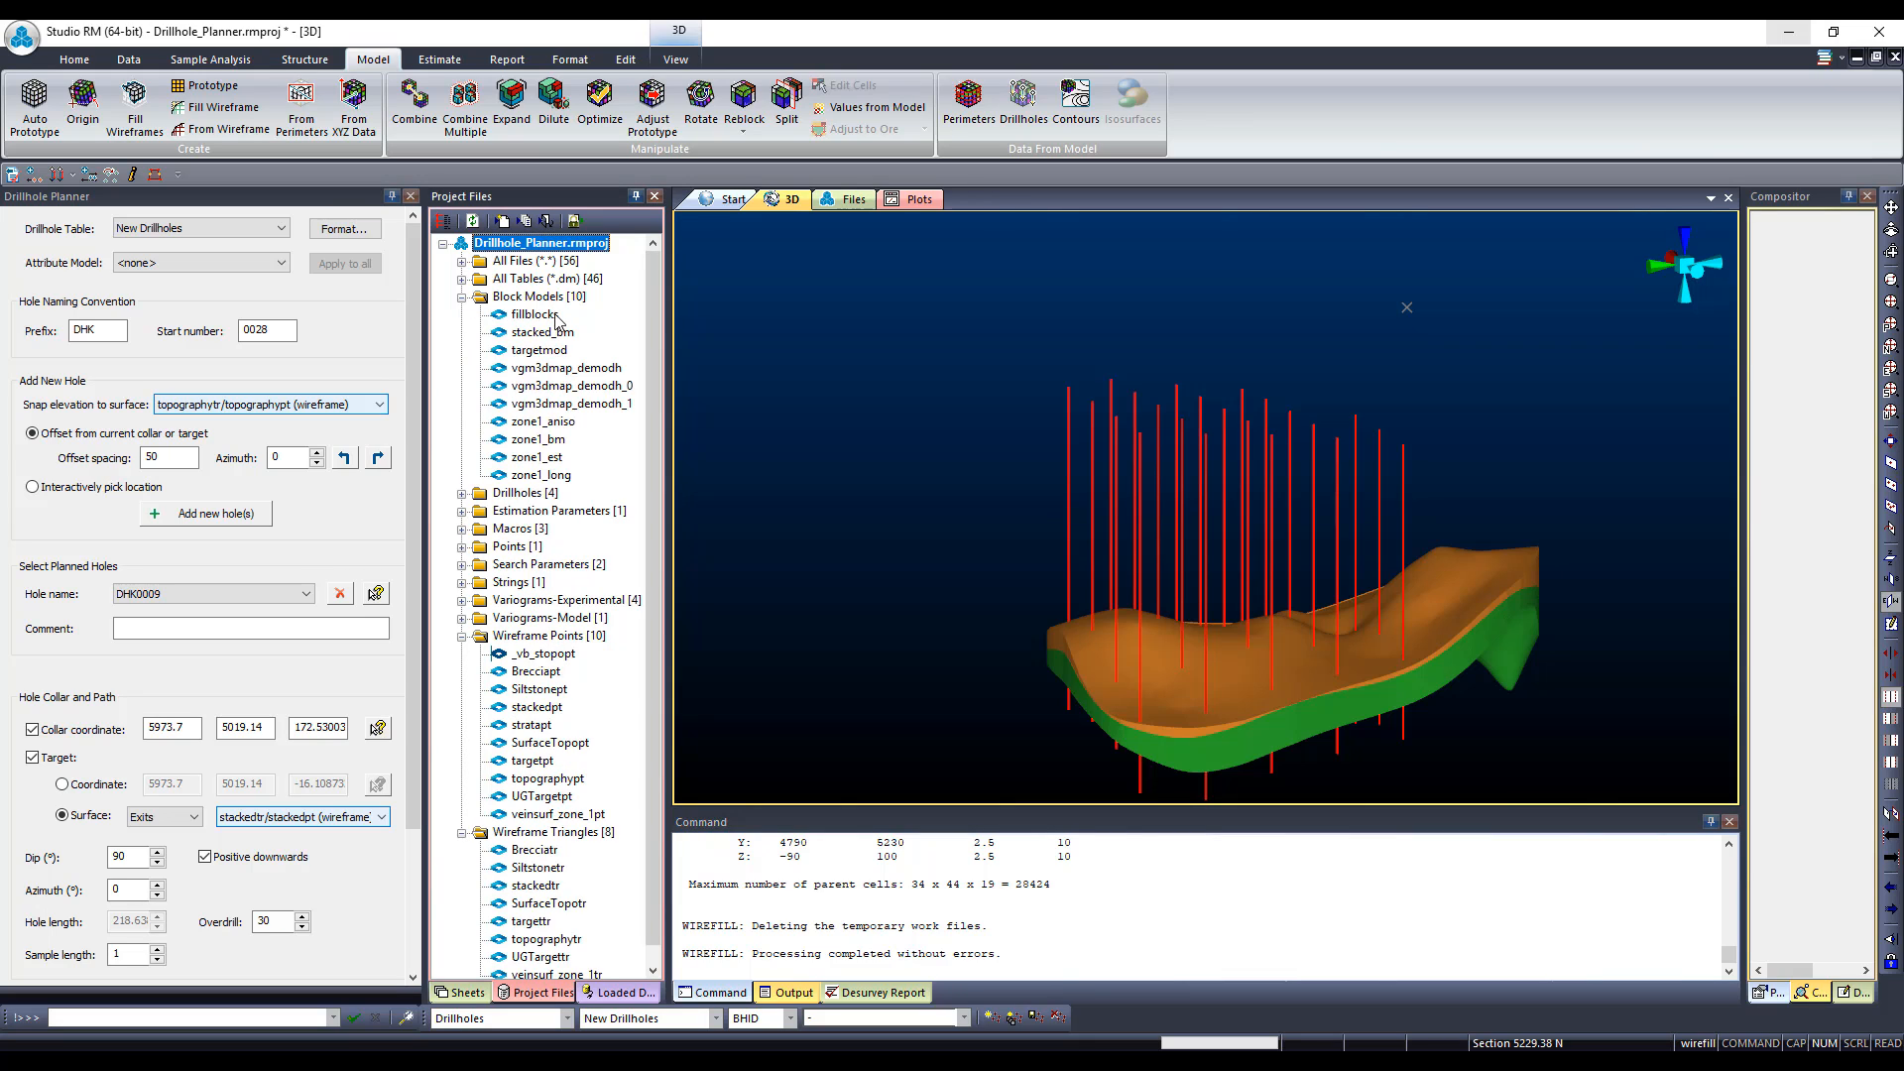
pyautogui.moveTo(542, 339); pyautogui.dragTo(944, 460)
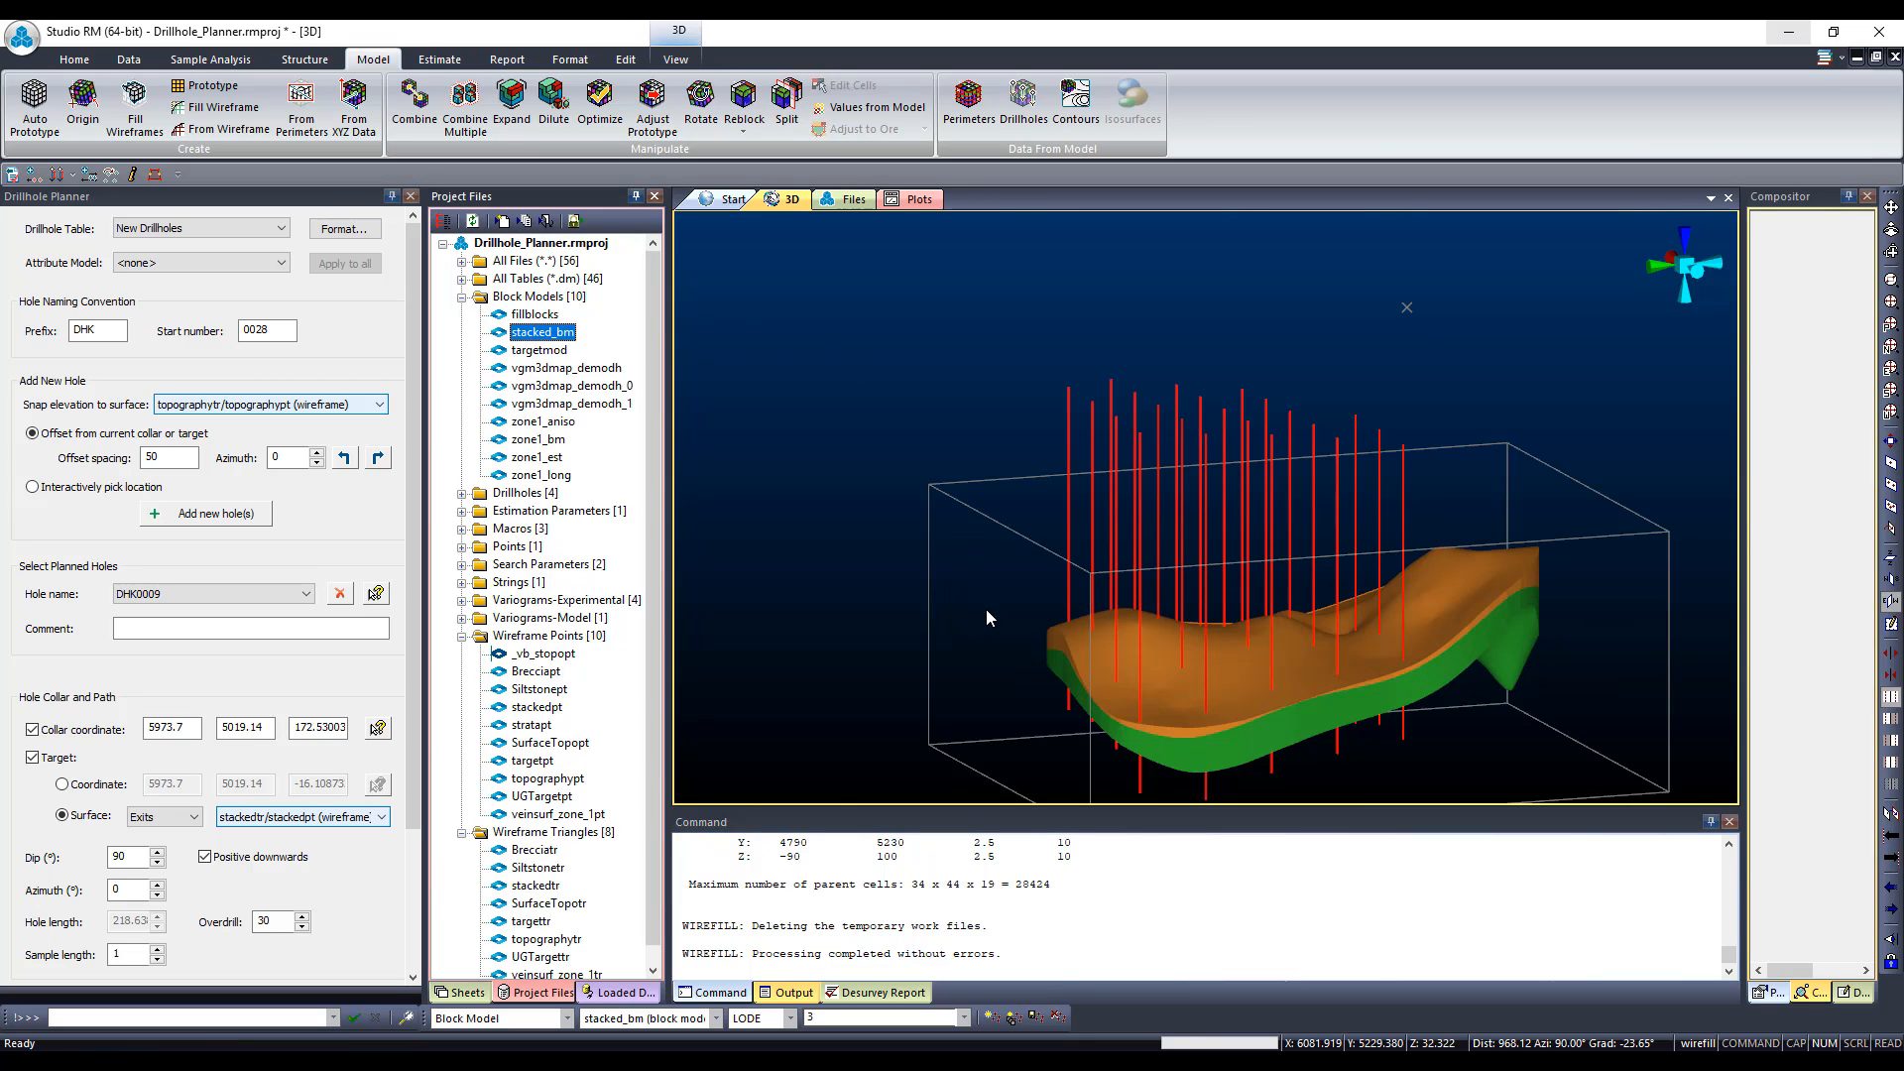
pyautogui.click(466, 993)
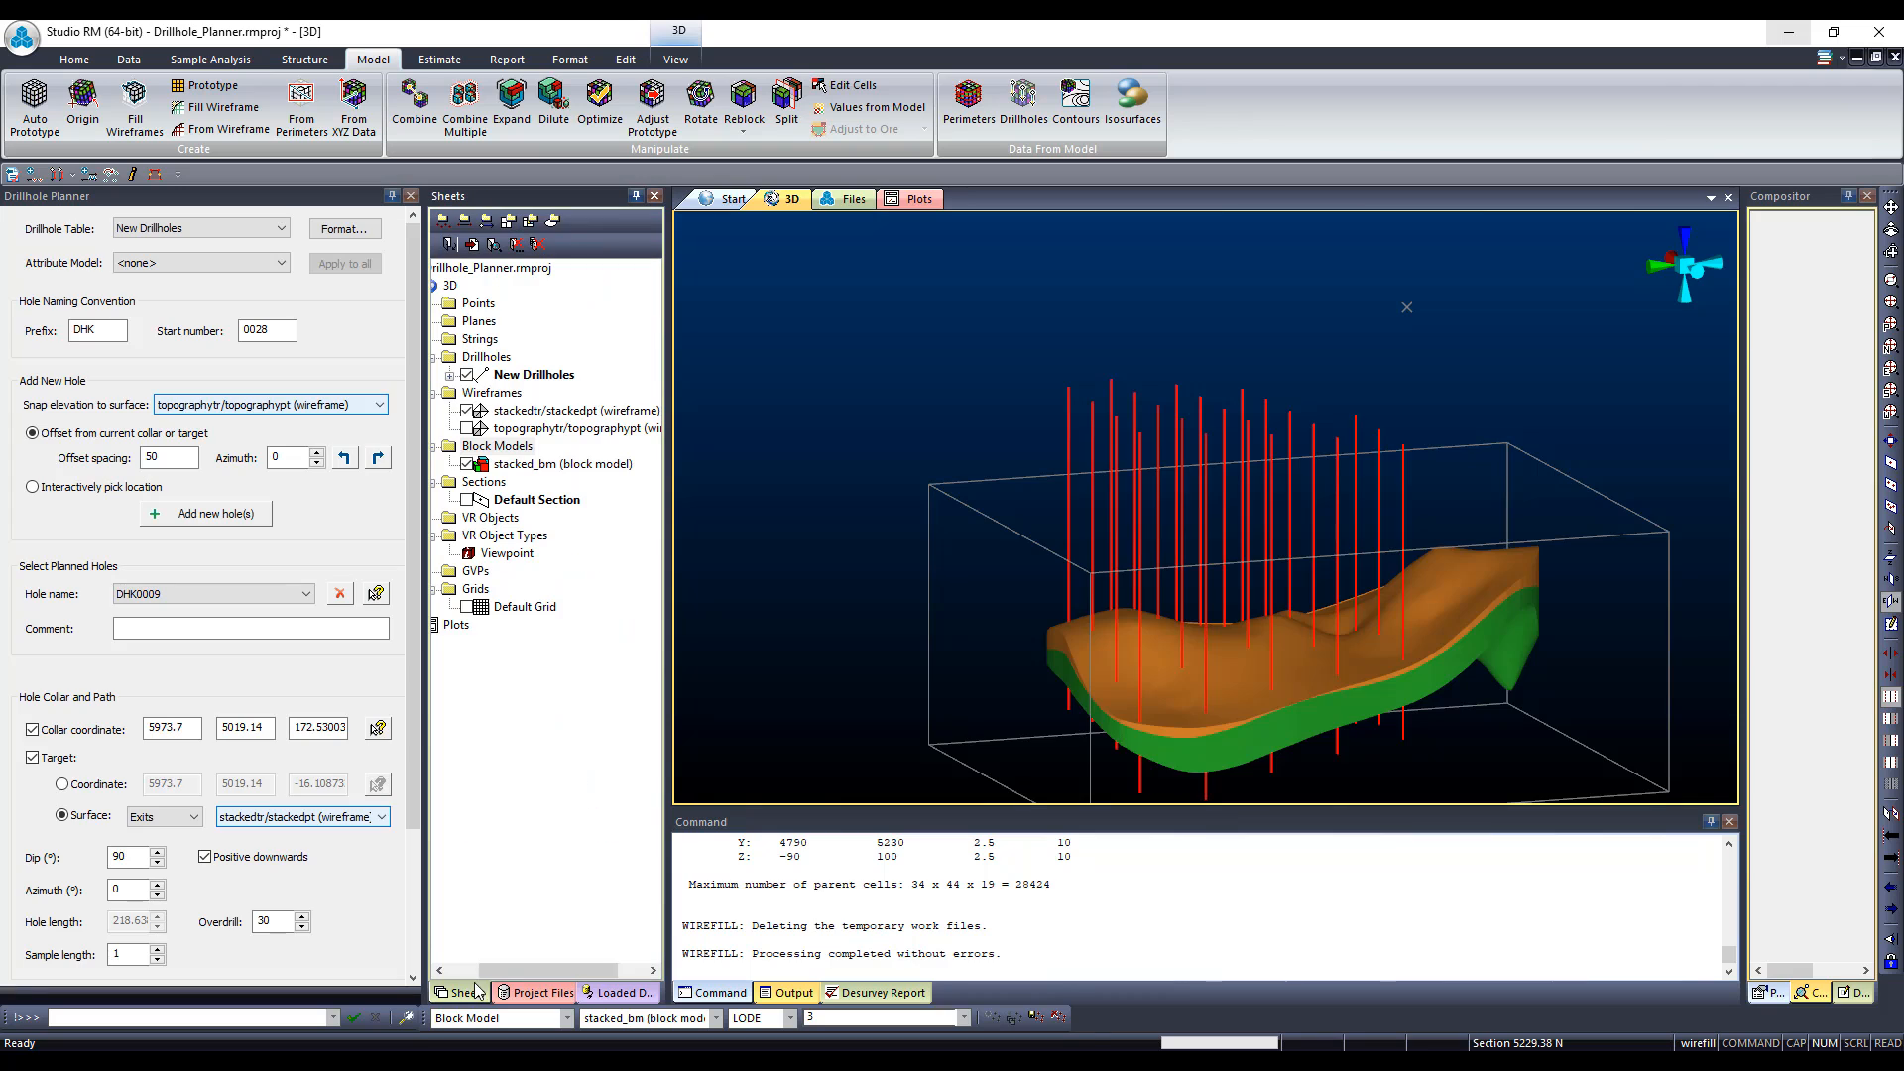
pyautogui.doubleClick(511, 465)
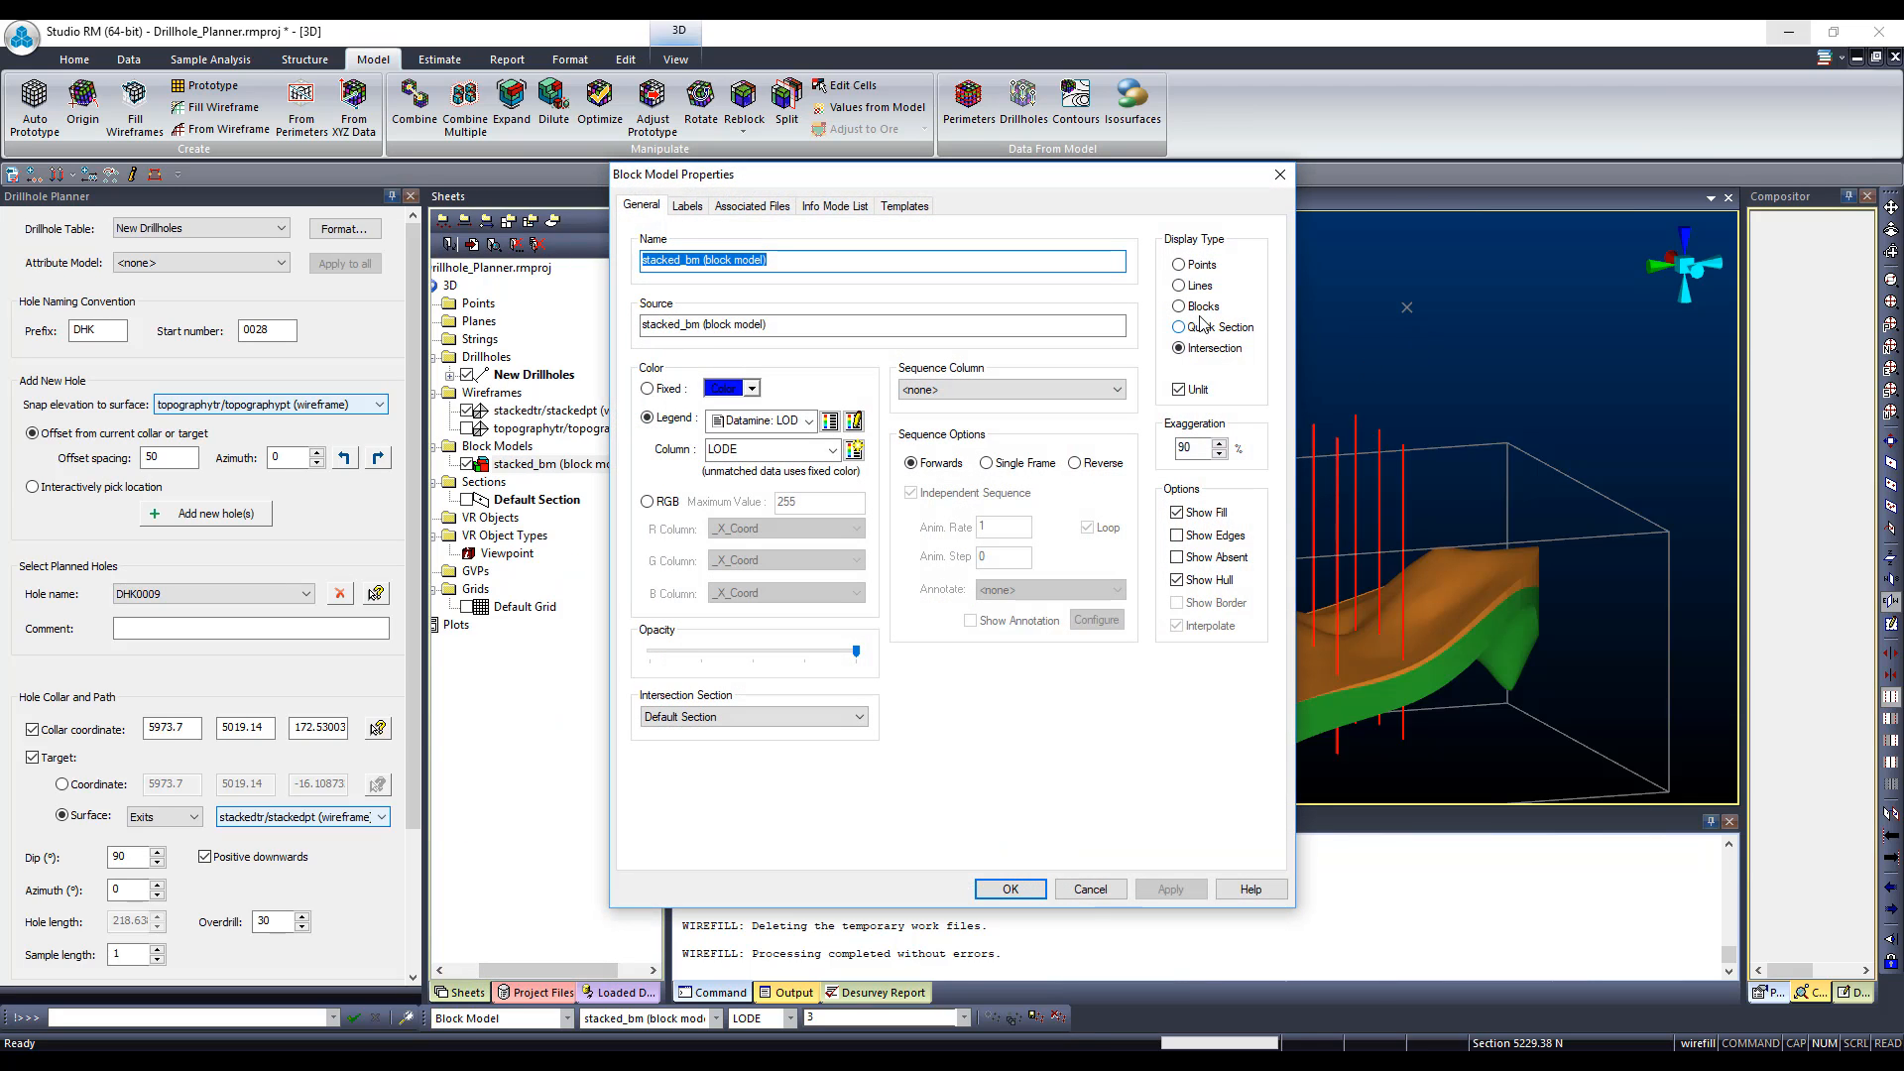
pyautogui.click(1195, 306)
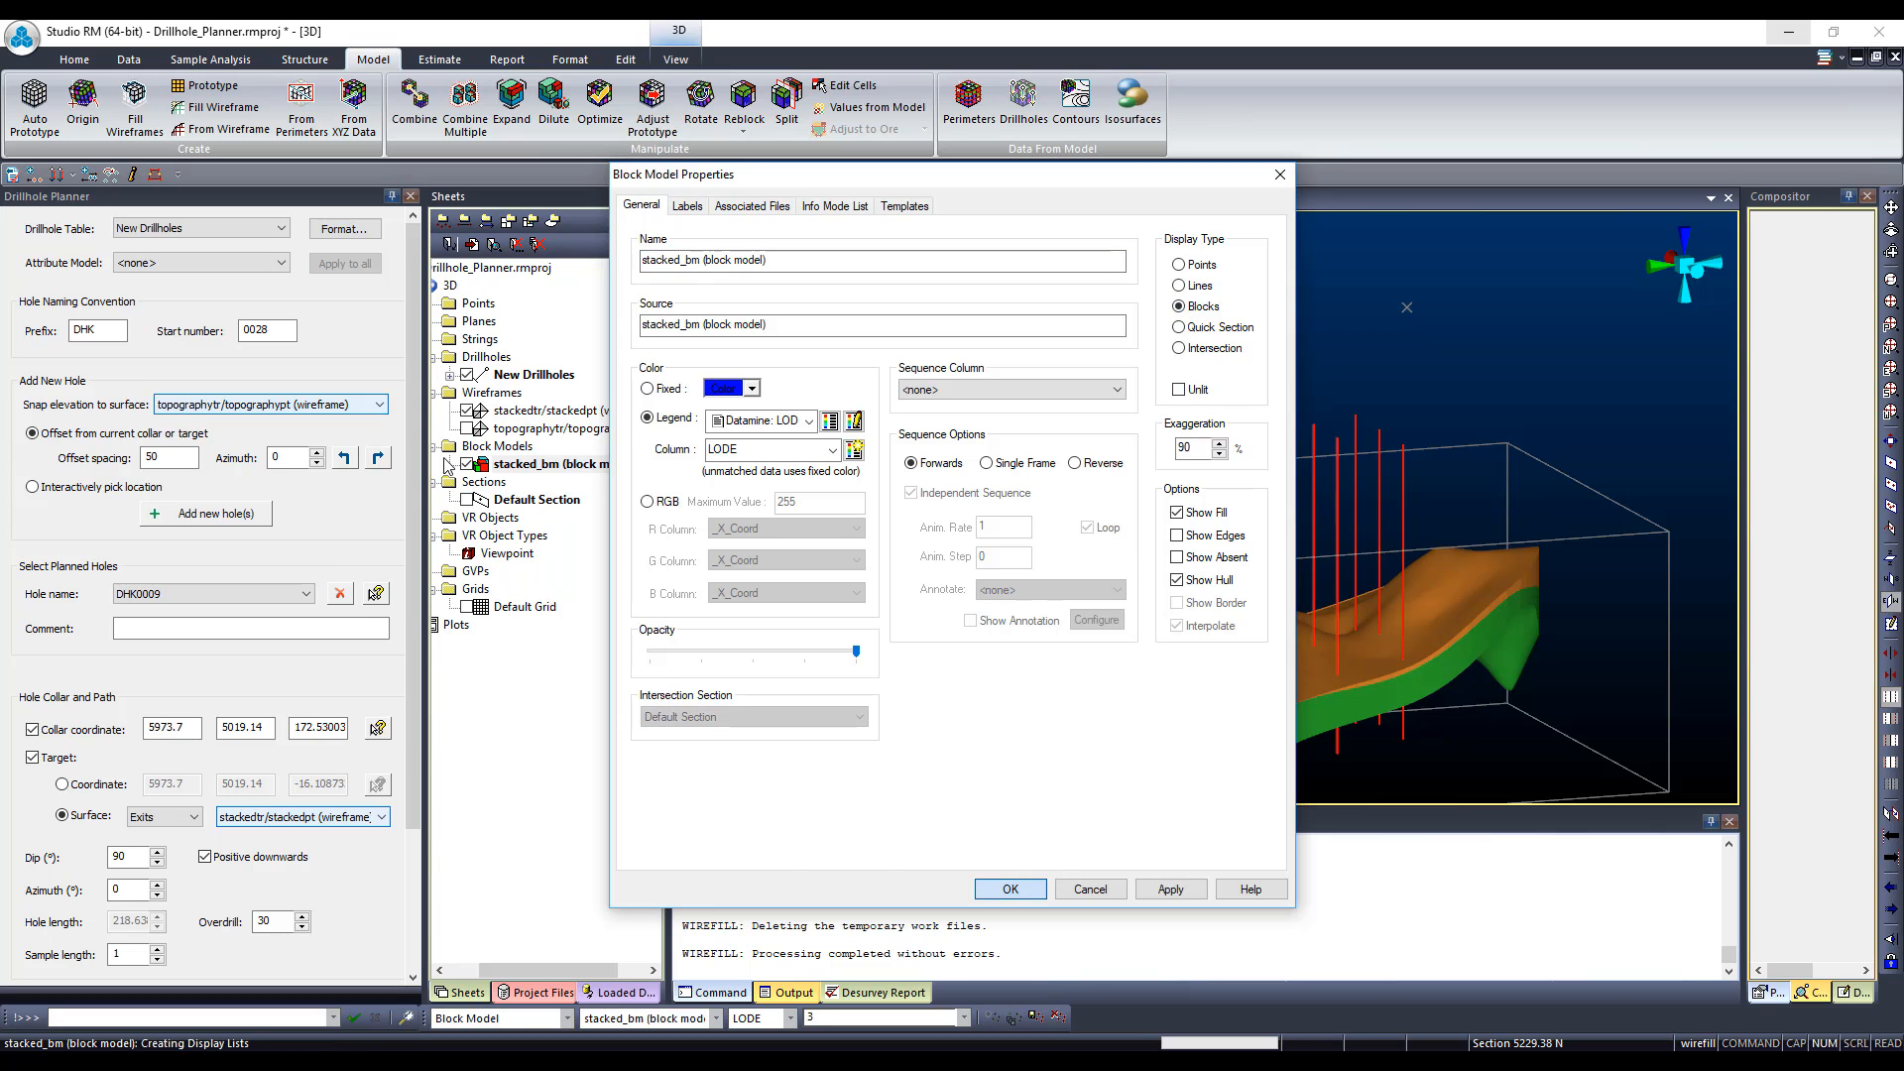
pyautogui.press('Return')
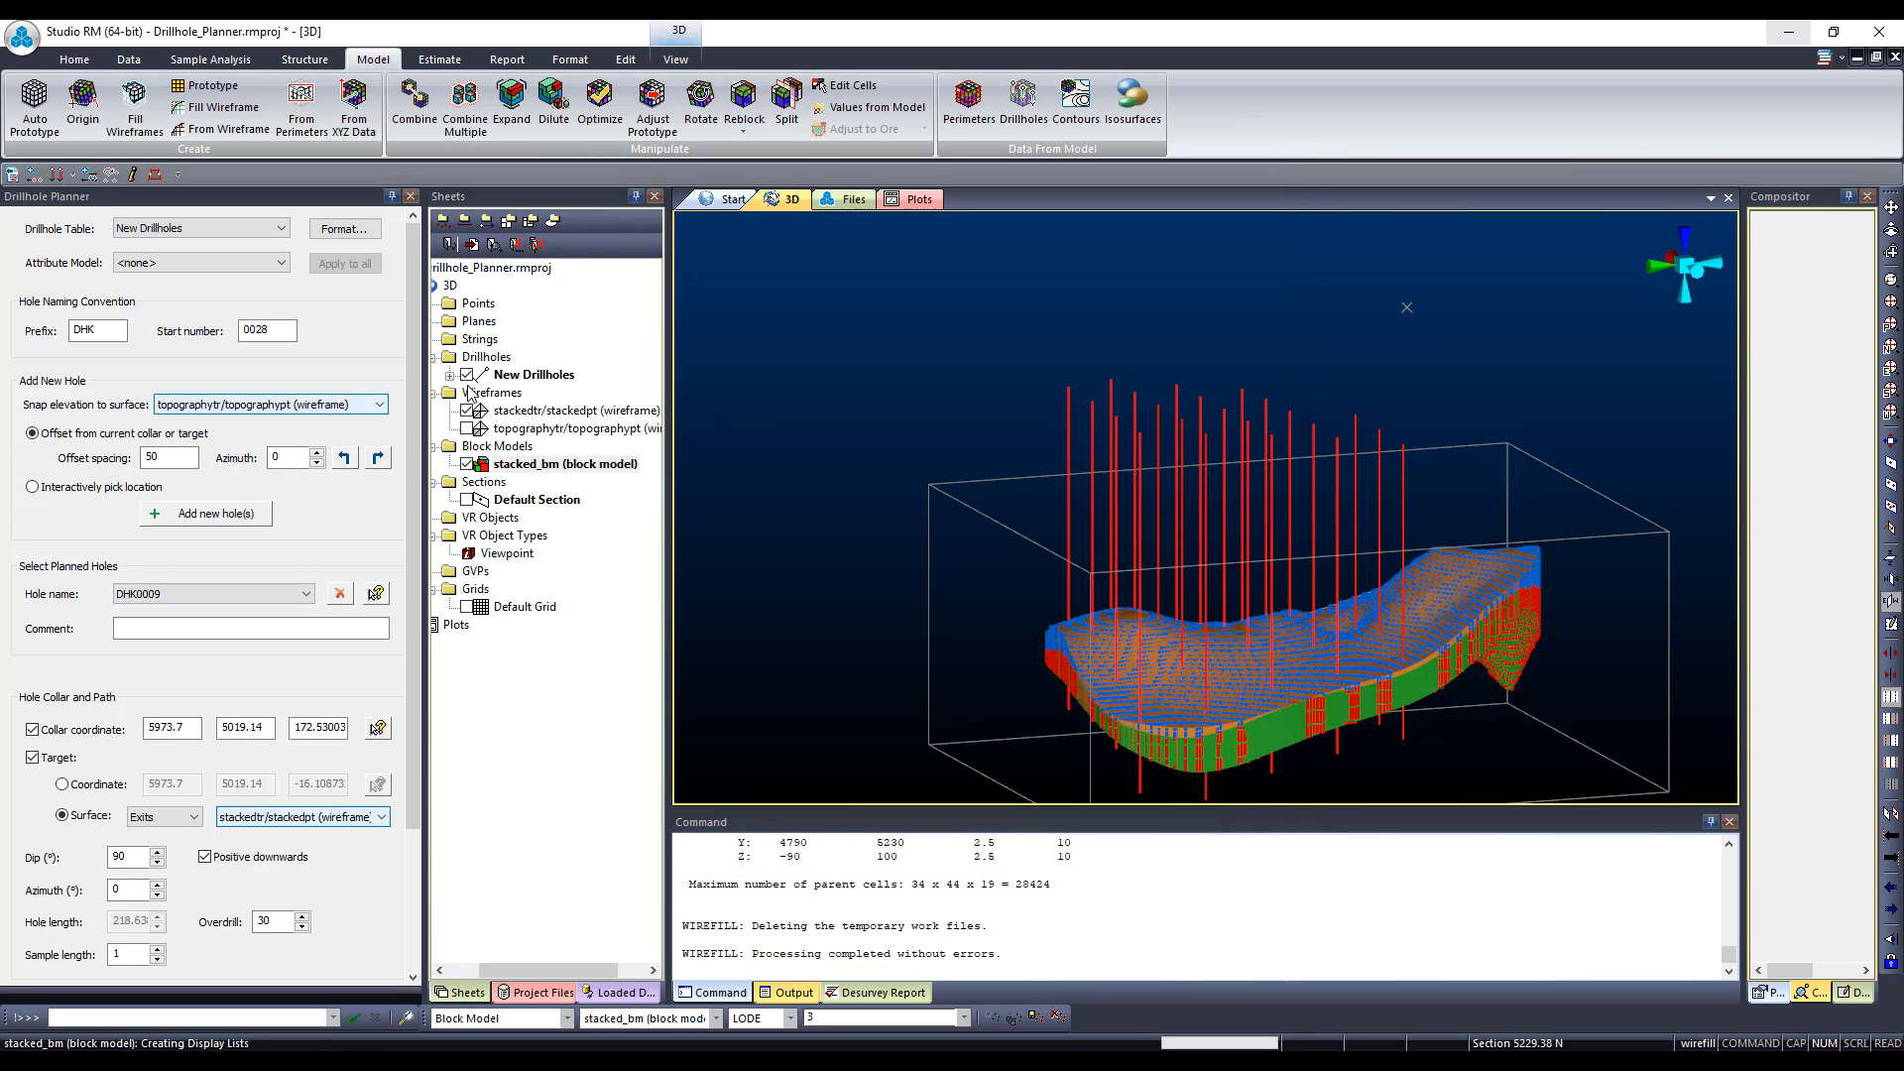
pyautogui.click(466, 409)
pyautogui.moveTo(1267, 671)
pyautogui.keyDown('shift'); pyautogui.mouseDown()
pyautogui.moveTo(1195, 630)
pyautogui.moveTo(1284, 705)
pyautogui.moveTo(1395, 637)
pyautogui.moveTo(1259, 659)
pyautogui.moveTo(1277, 660)
pyautogui.mouseUp(); pyautogui.keyUp('shift')
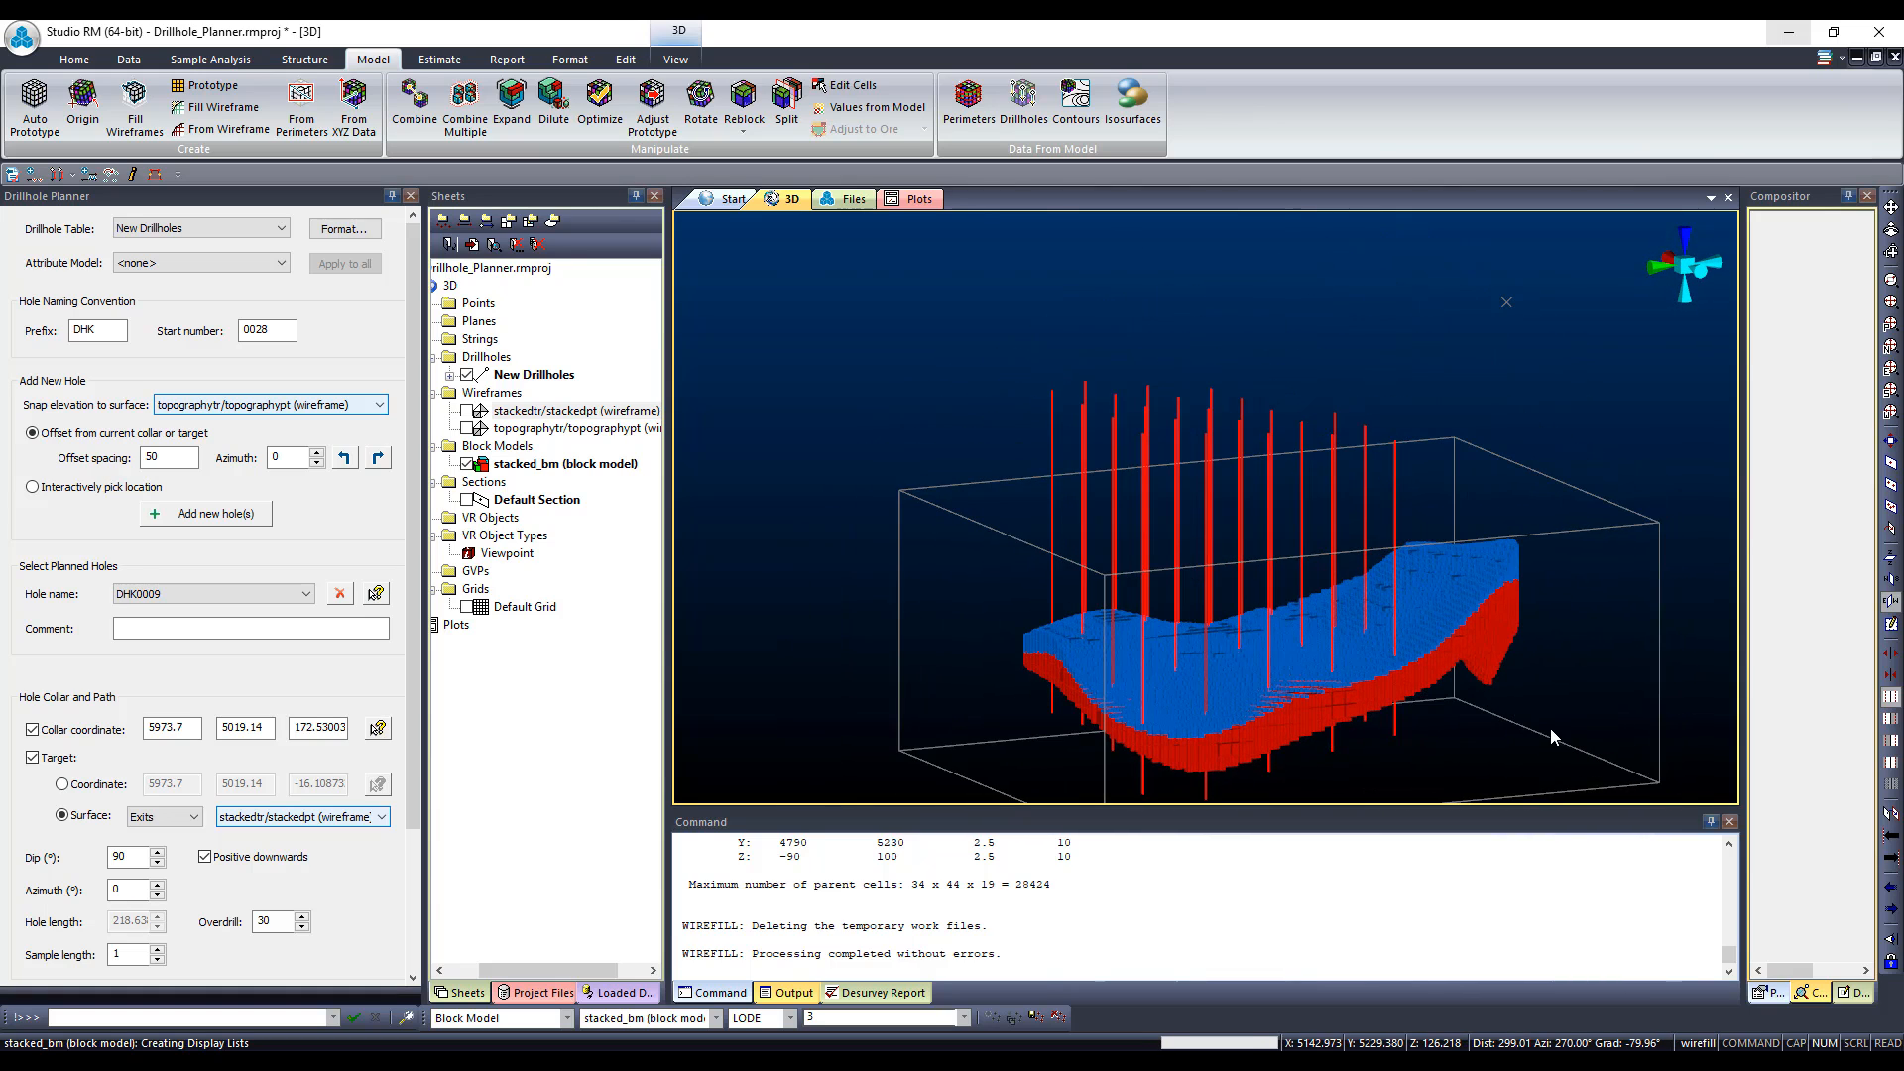
# Step: Choose stacked_bm as the attribute model and apply it to all planned holes
pyautogui.click(253, 264)
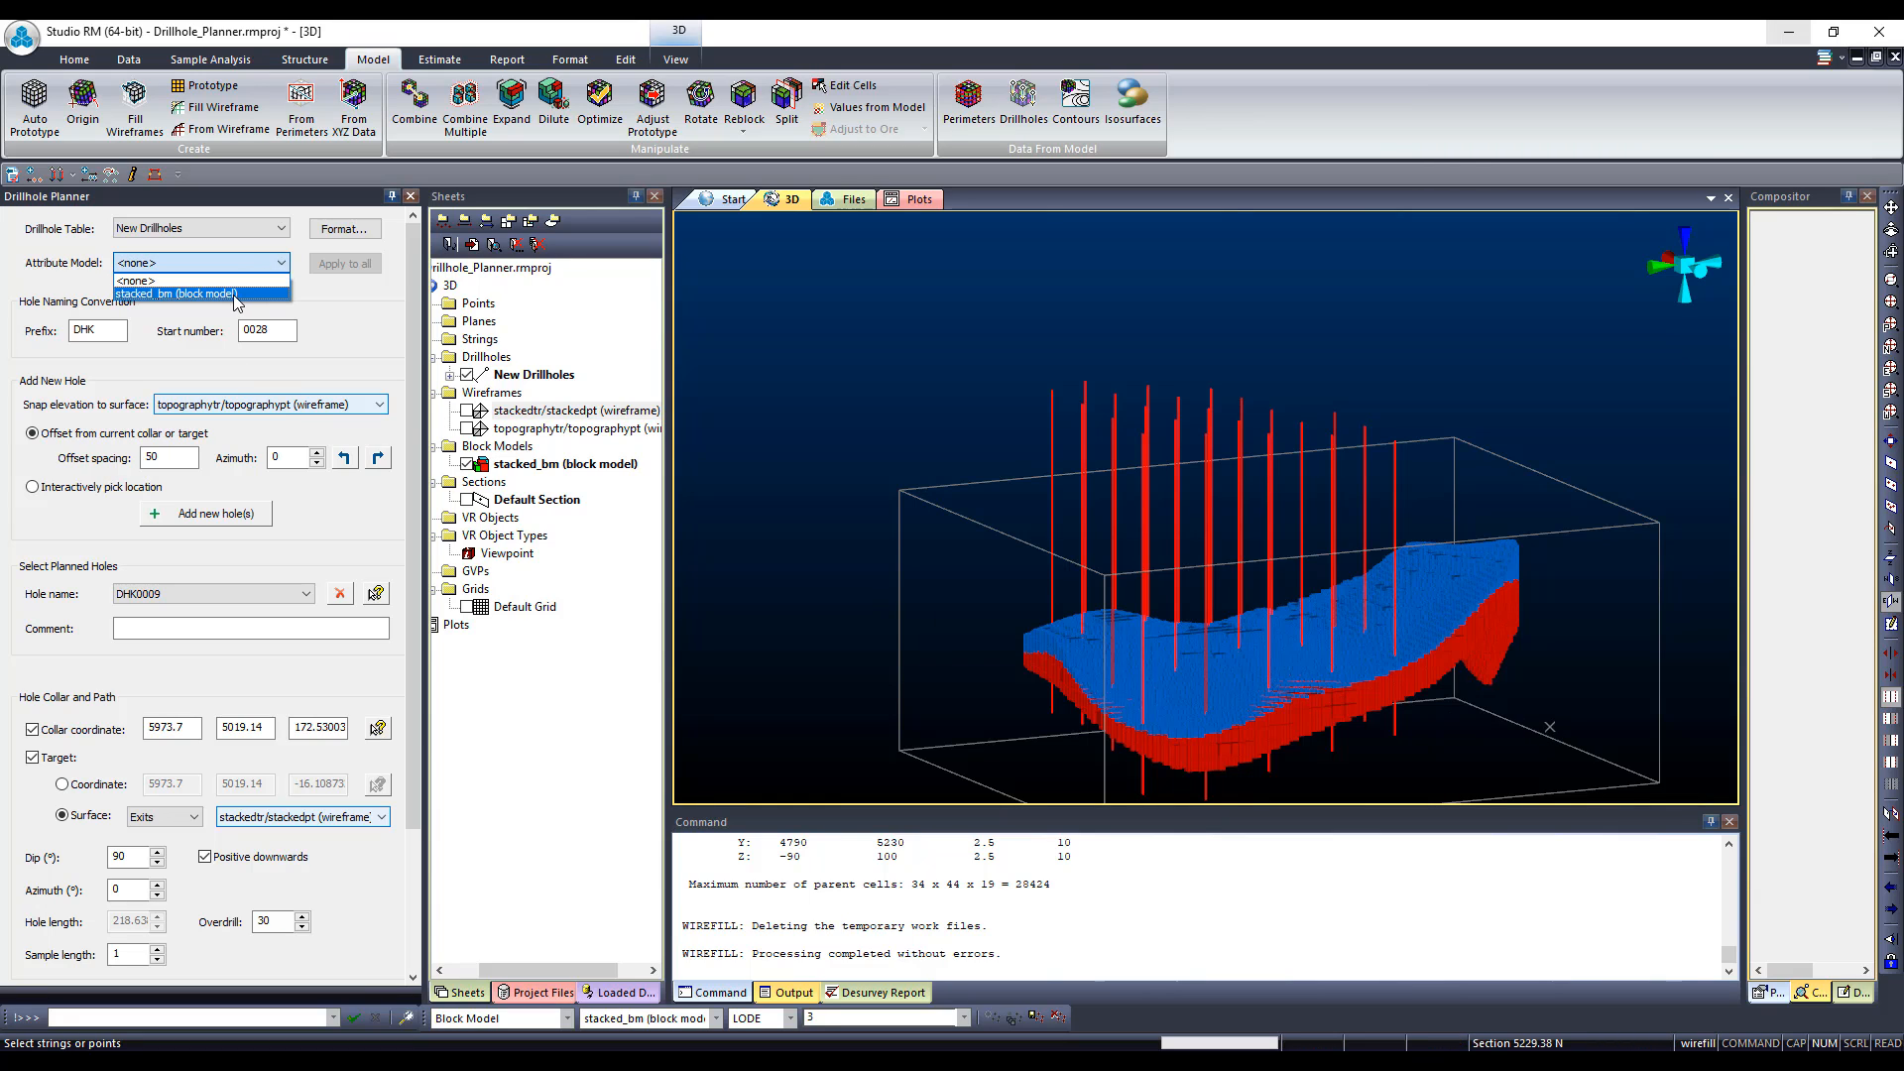
pyautogui.click(235, 295)
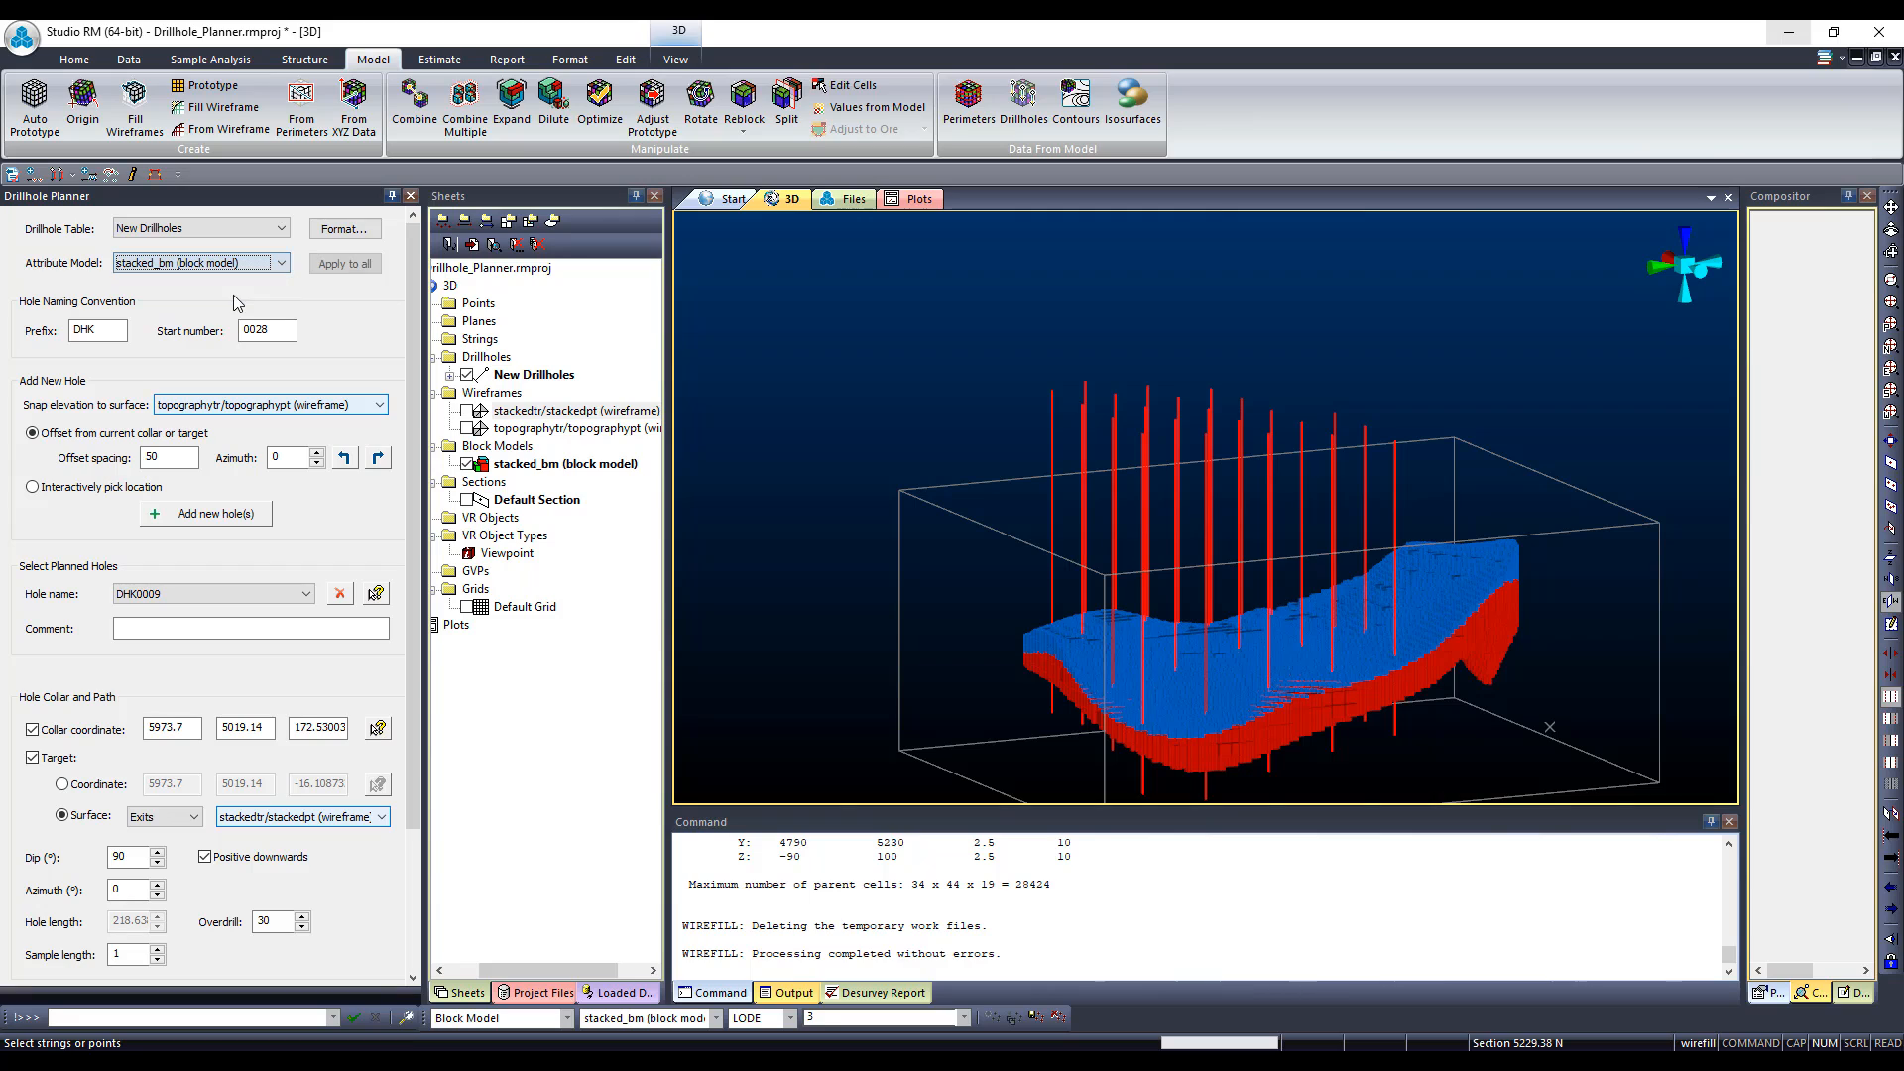
pyautogui.click(358, 270)
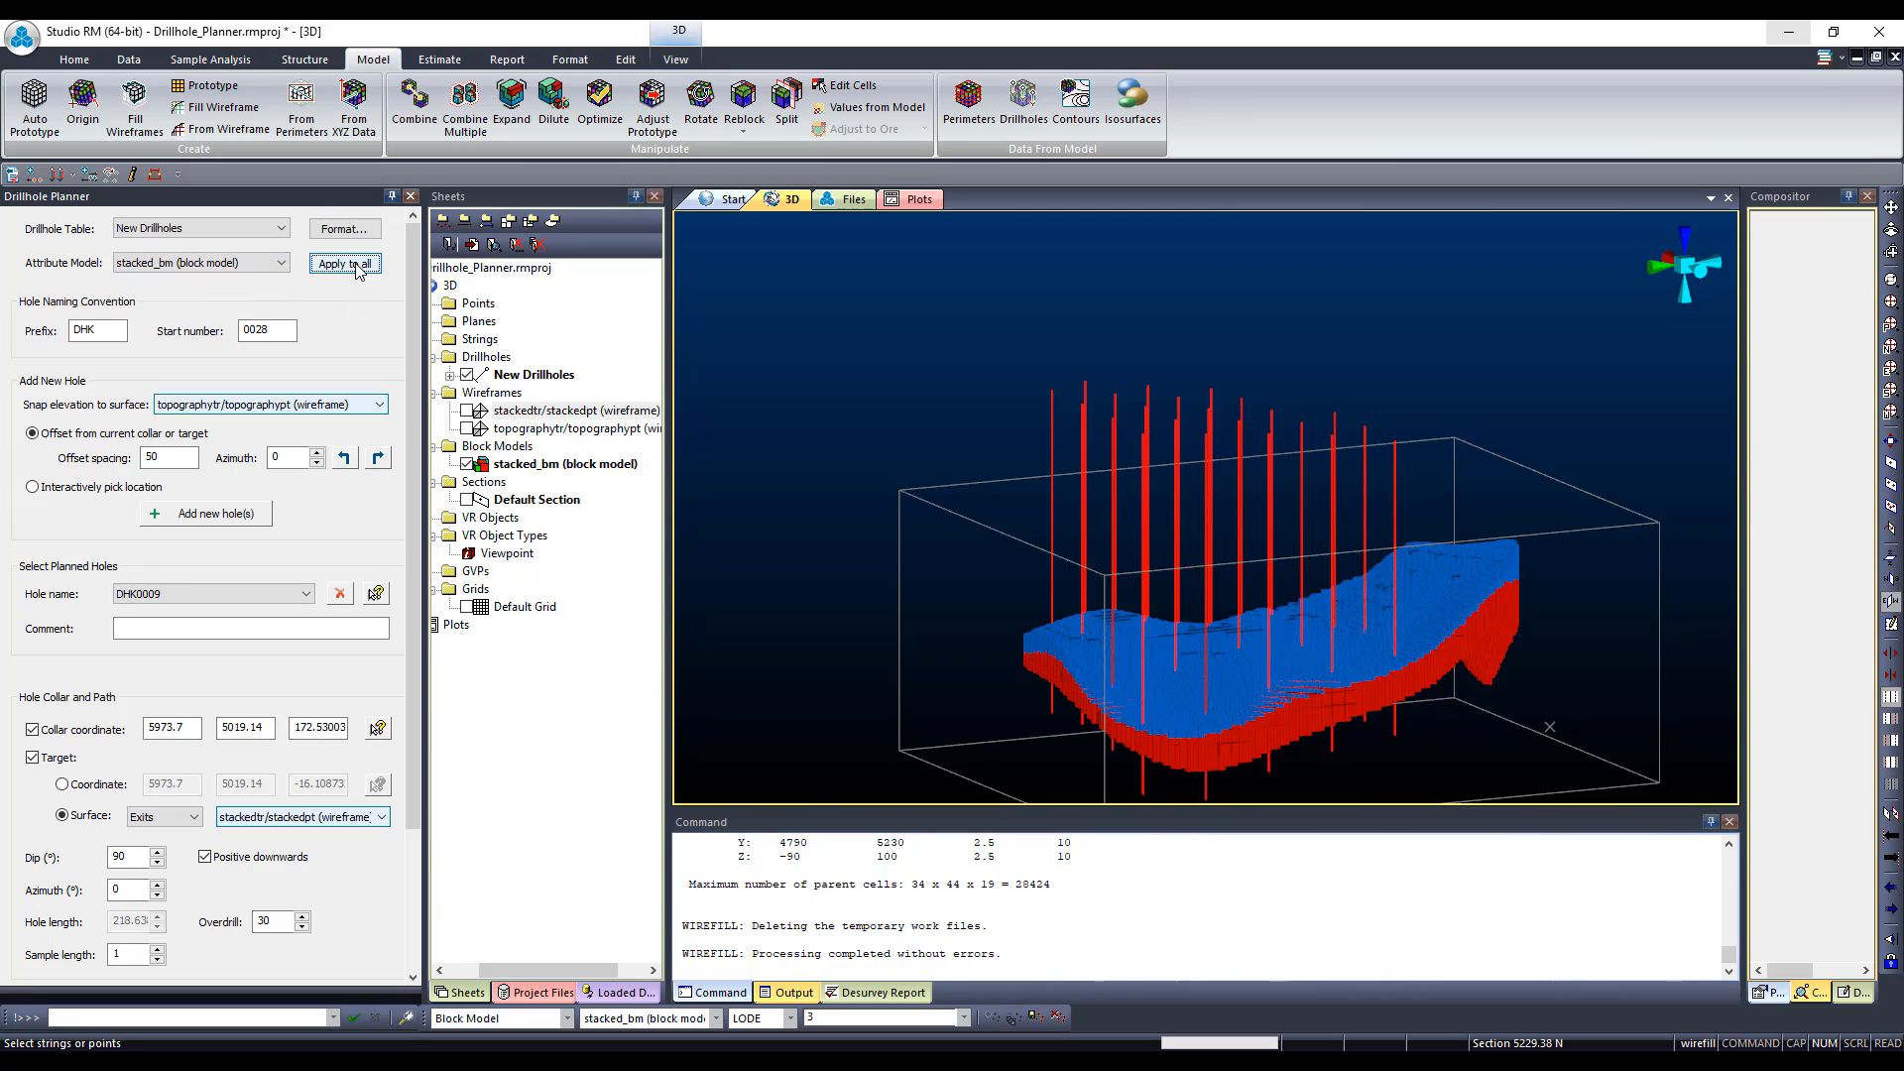
# Step: Colour the New Drillholes by the LODE column and hide the stacked_bm block model
pyautogui.rightClick(551, 383)
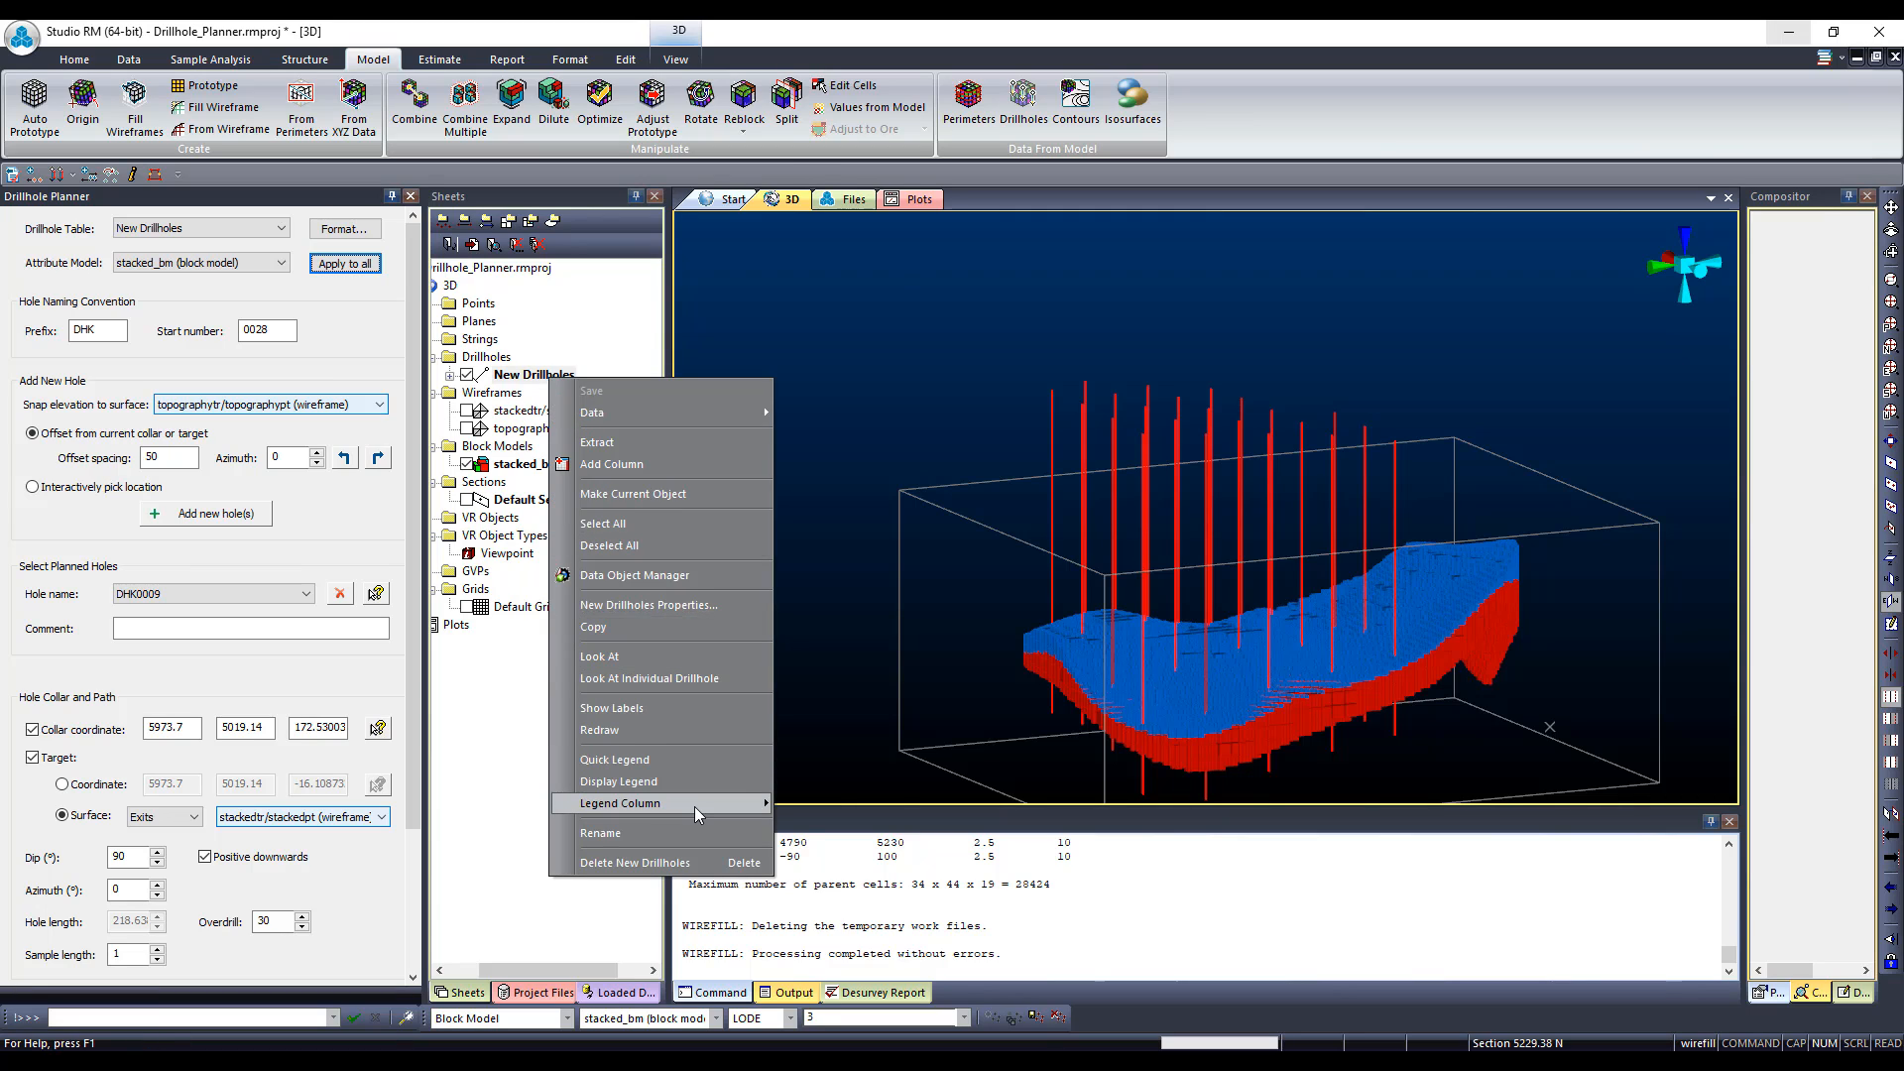
pyautogui.moveTo(704, 803)
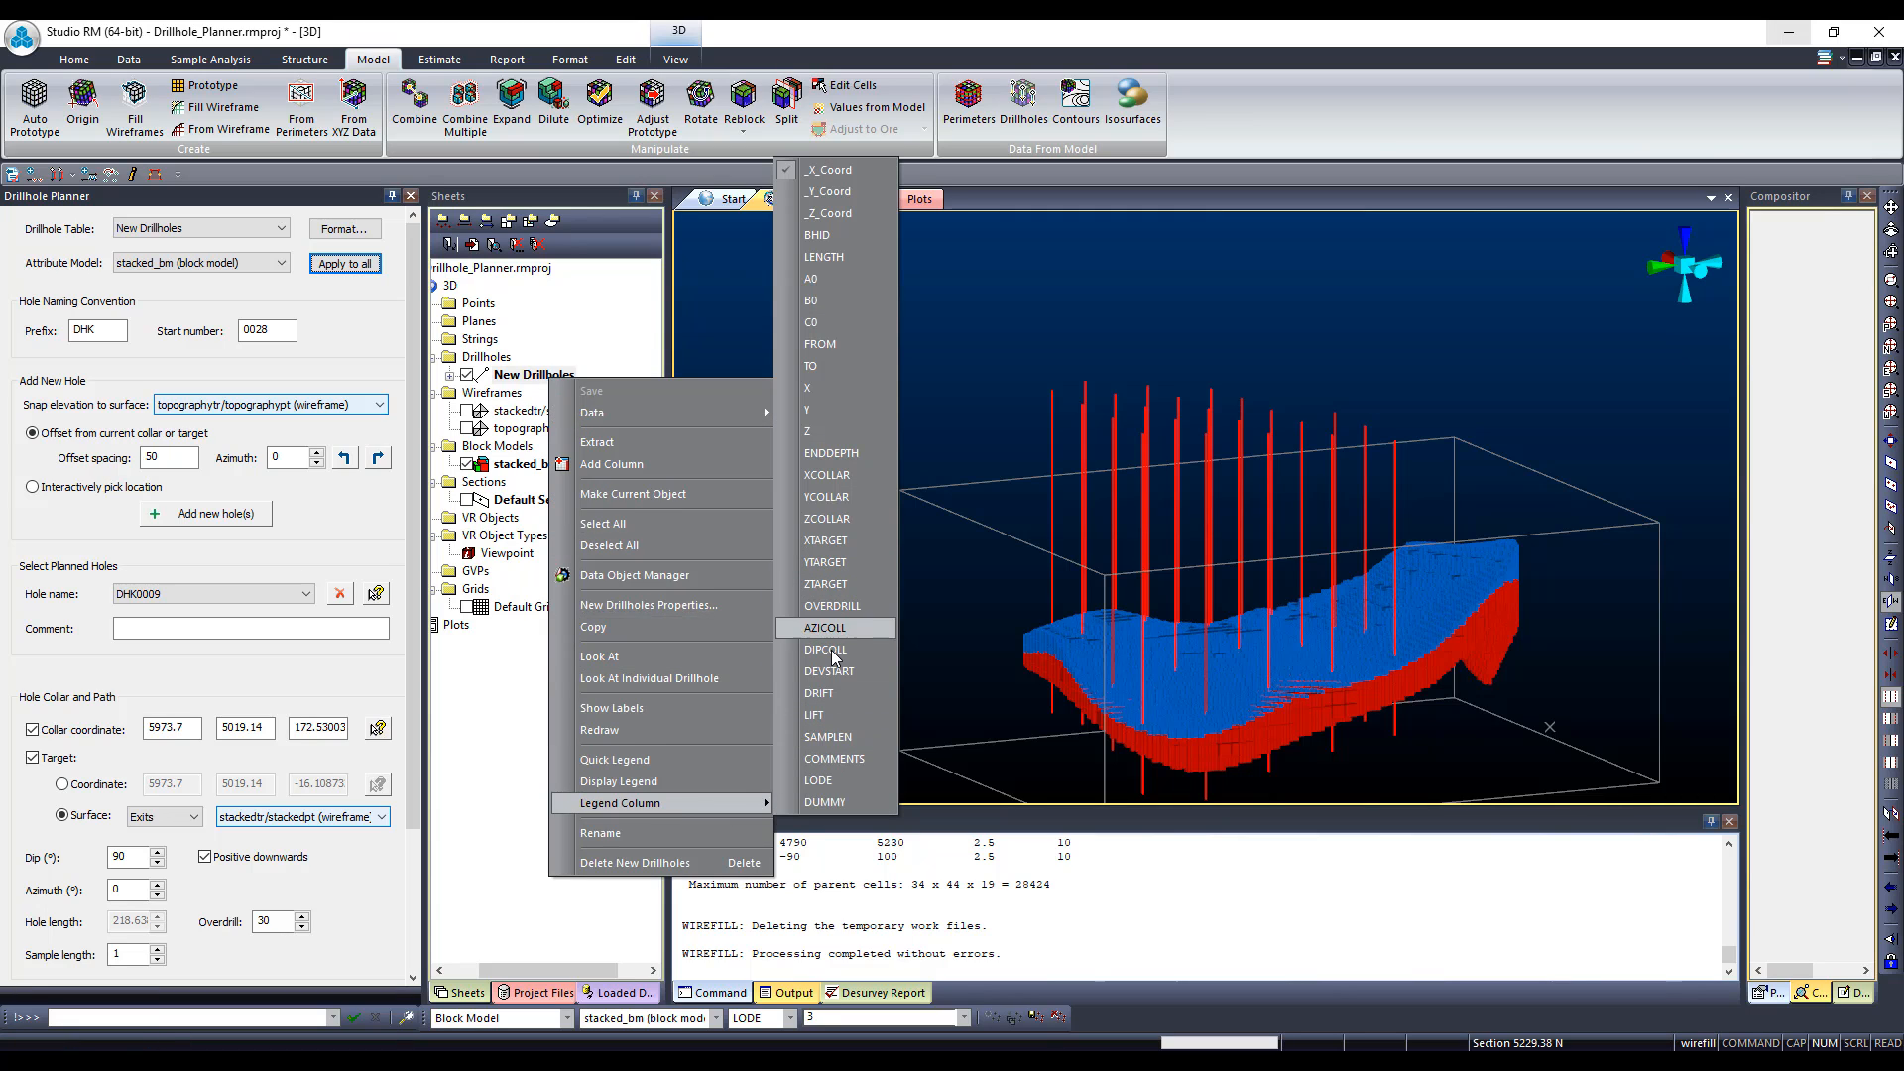
pyautogui.click(859, 781)
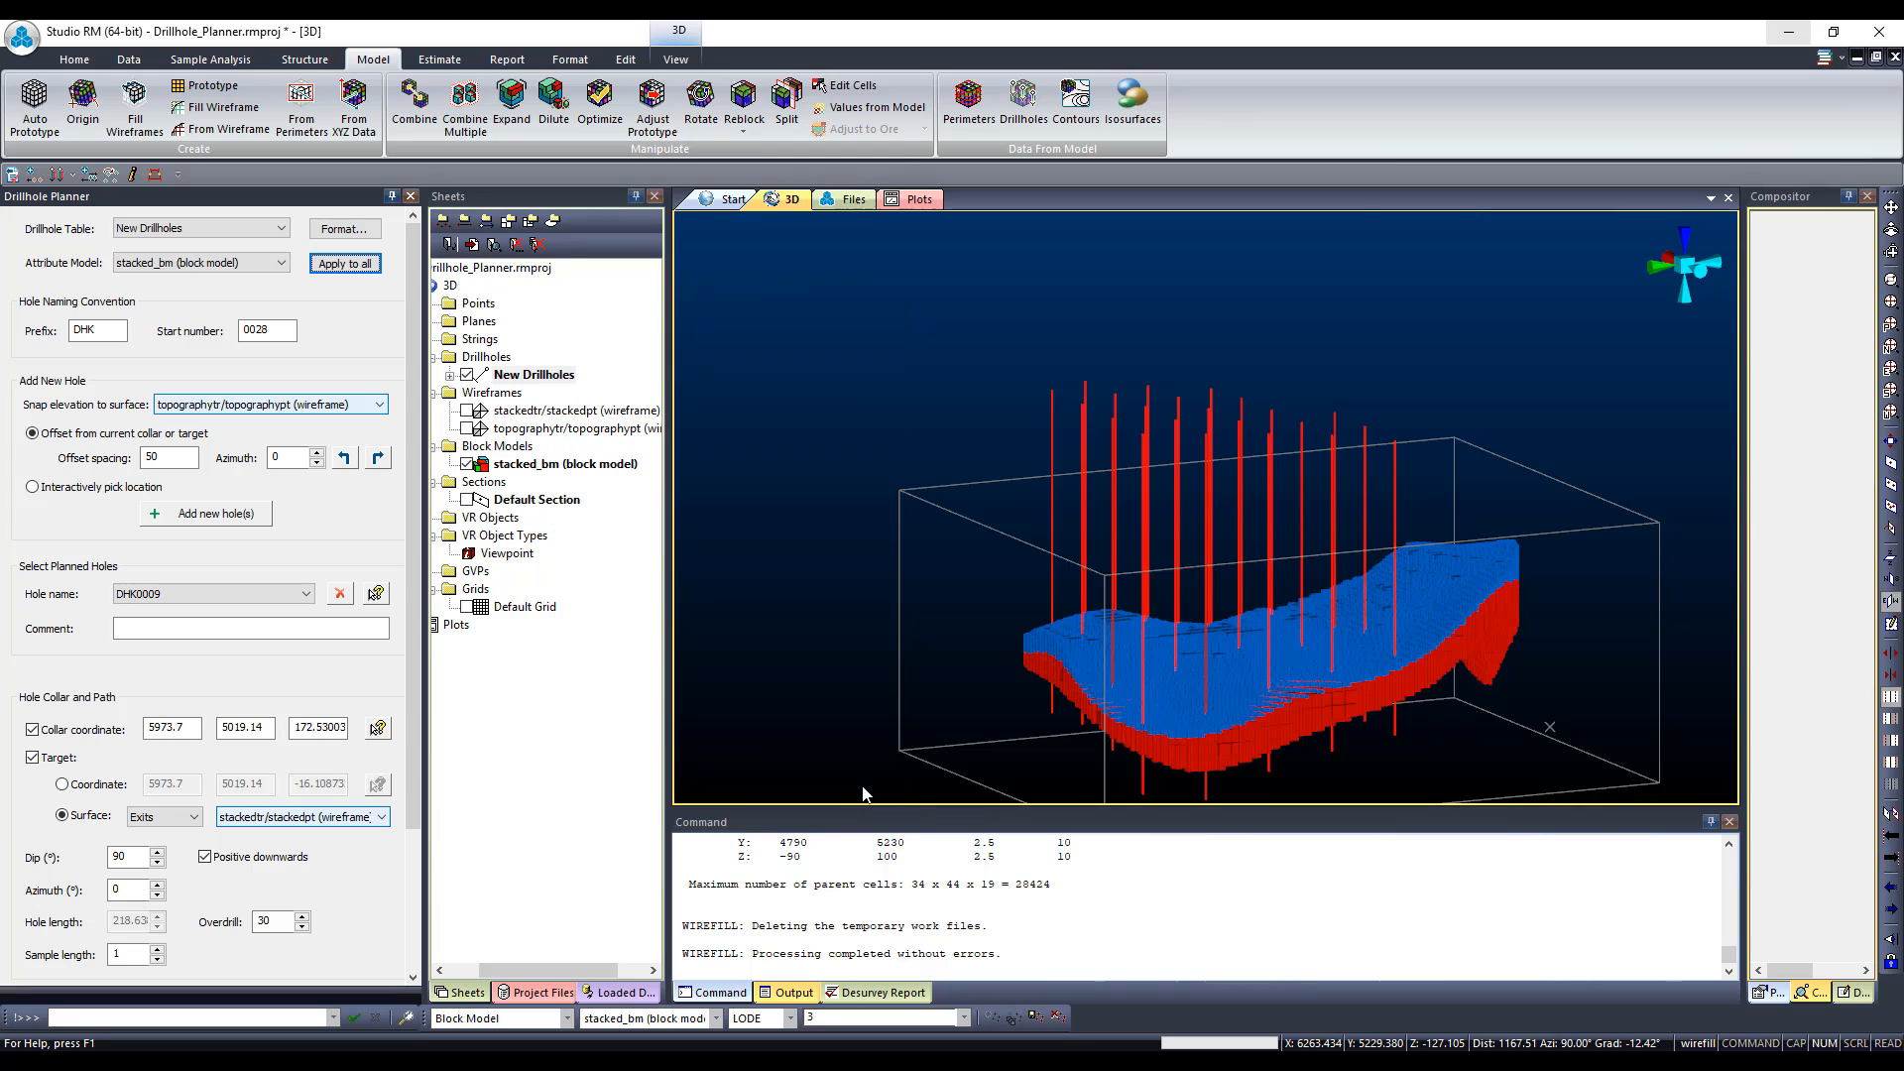
pyautogui.click(467, 464)
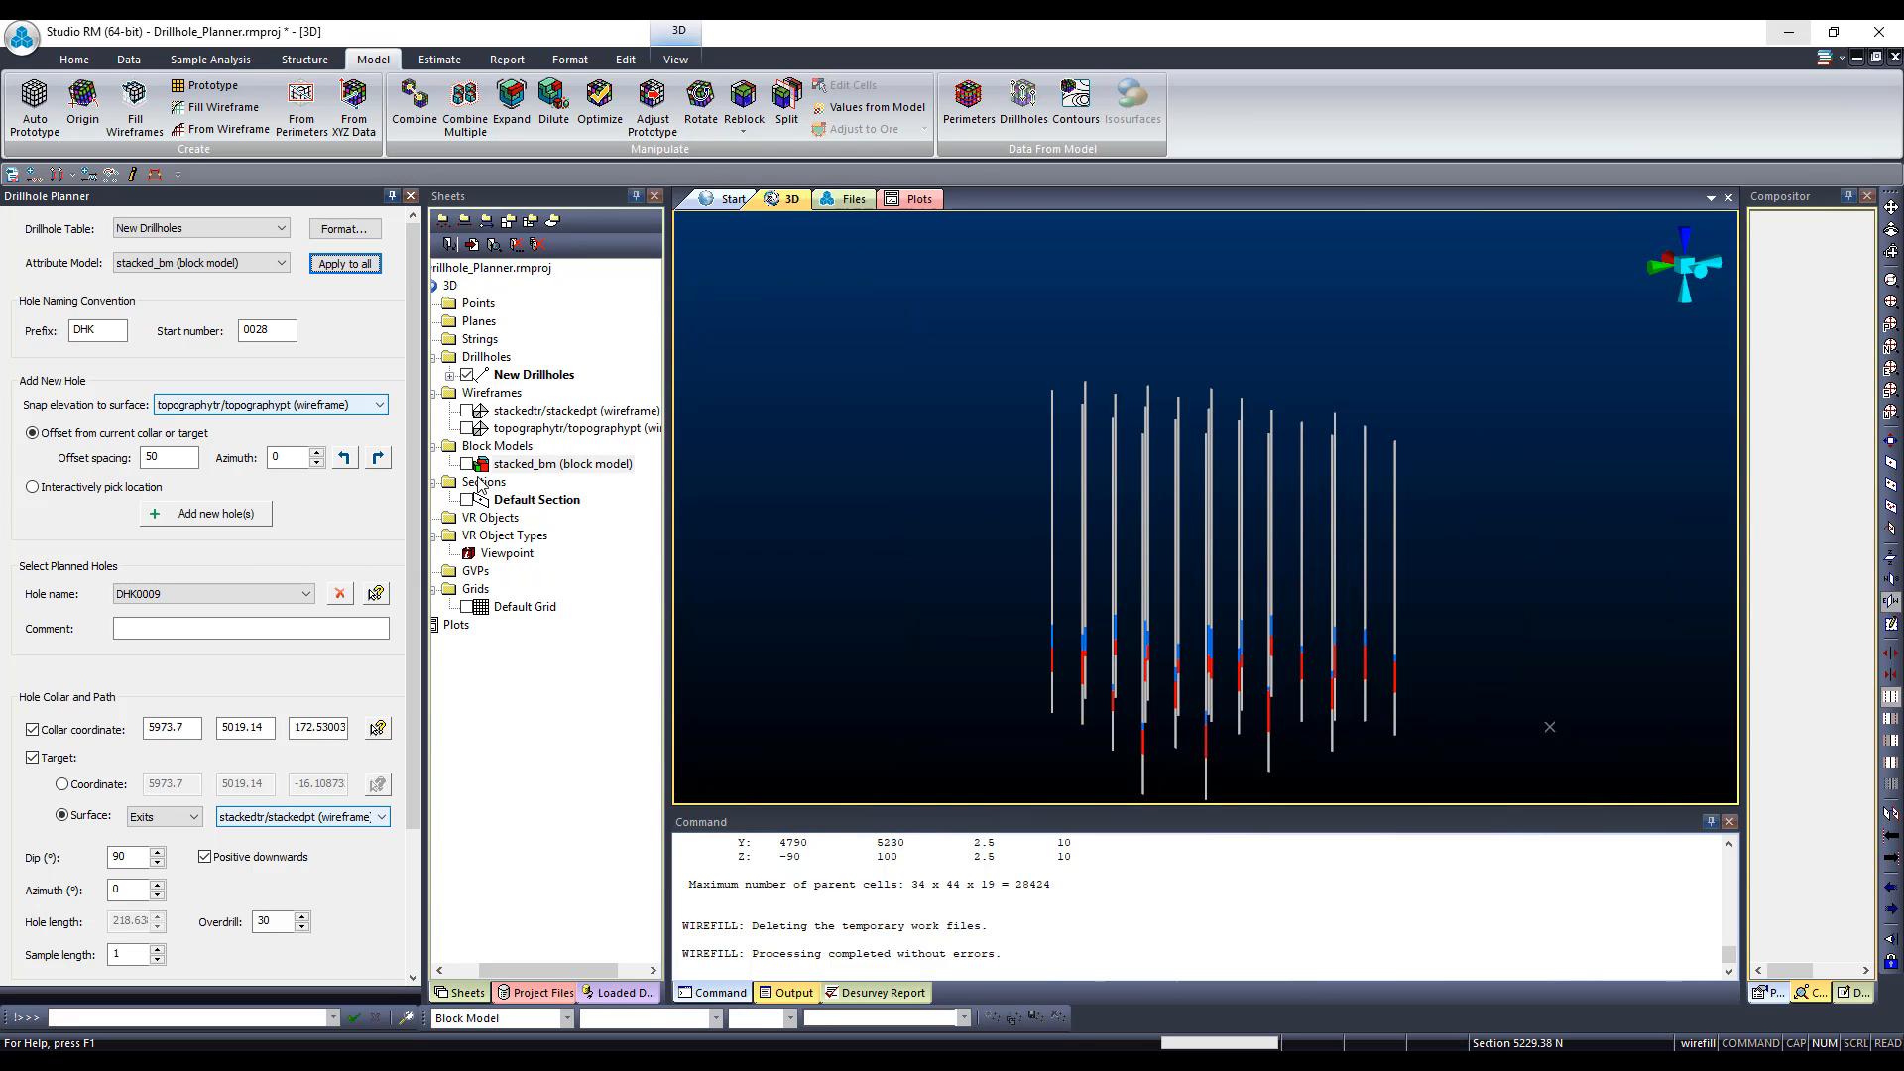
# Step: Show the stackedtr/stackedpt wireframe and define a one-point North-South section at a planned hole
pyautogui.moveTo(1461, 717); pyautogui.dragTo(1502, 707)
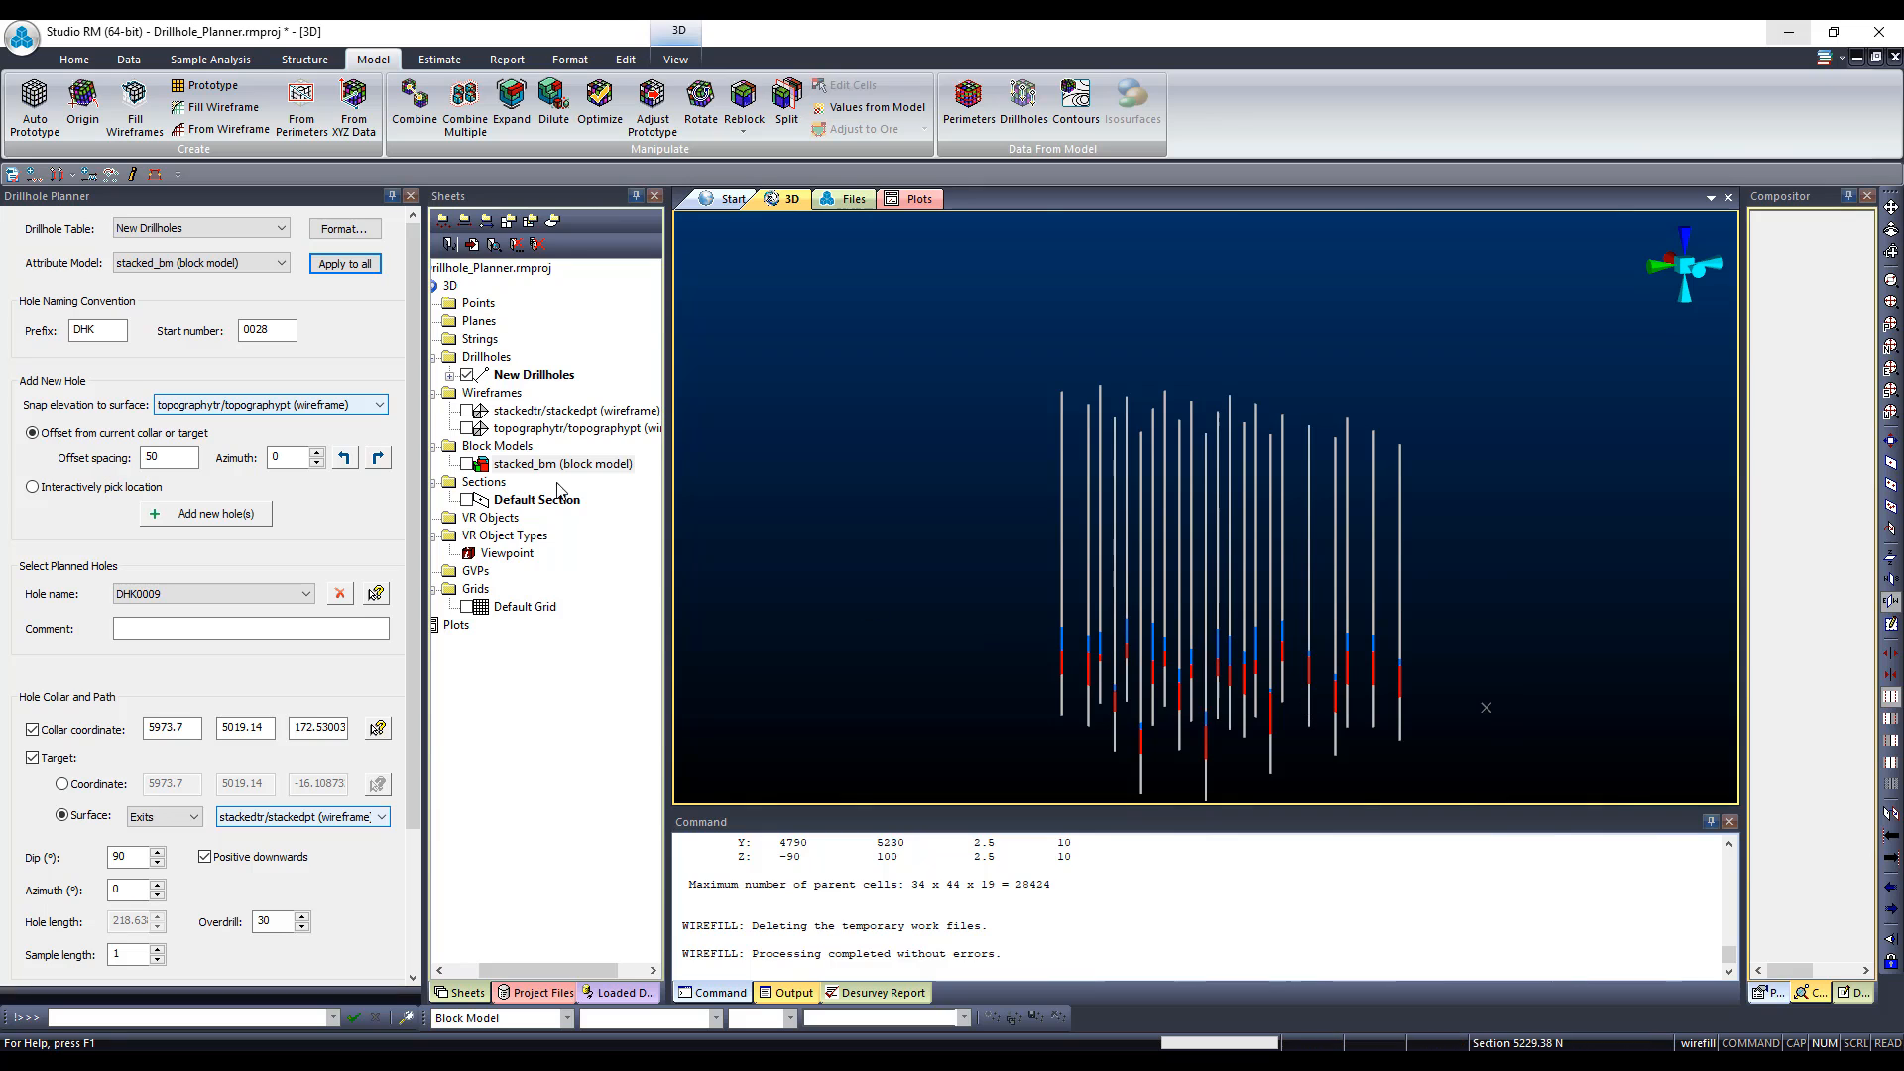
pyautogui.click(466, 410)
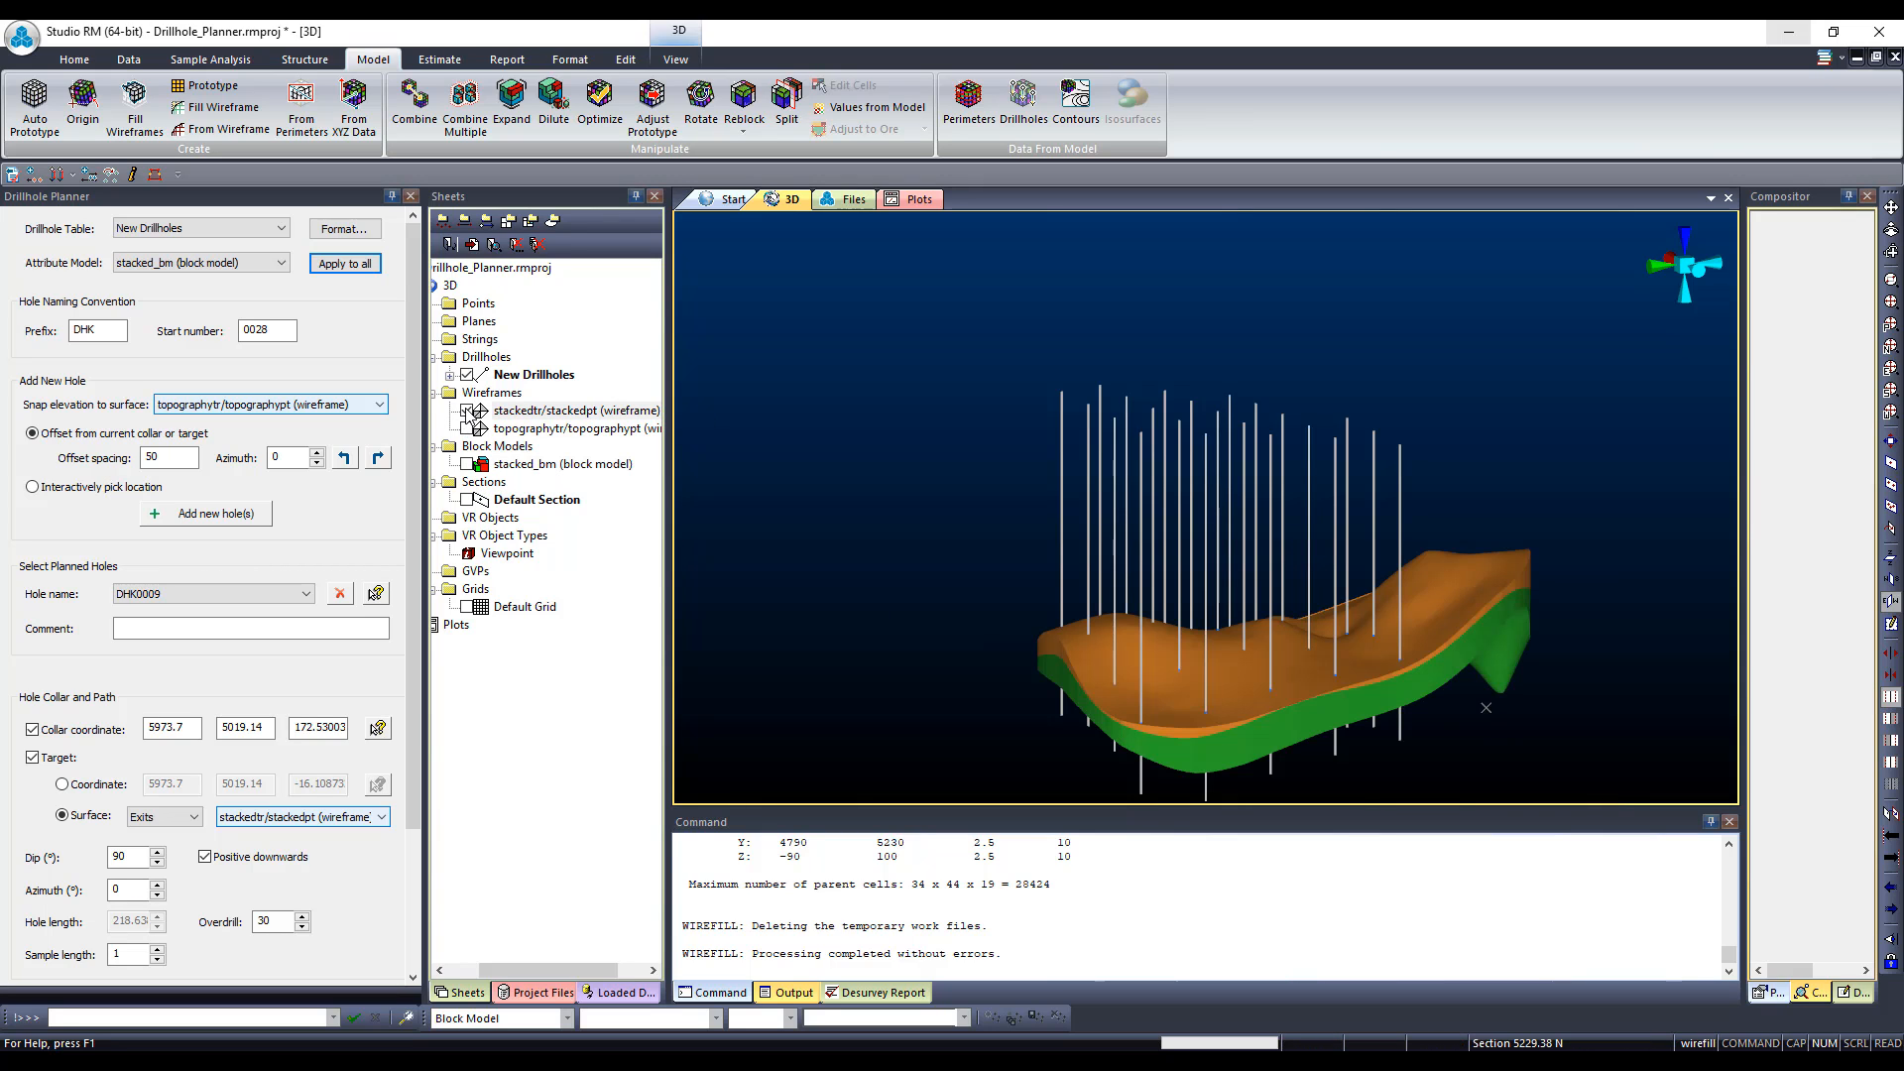
pyautogui.click(676, 61)
pyautogui.keyDown('shift'); pyautogui.moveTo(1293, 373); pyautogui.dragTo(1172, 474); pyautogui.keyUp('shift')
pyautogui.click(1126, 458)
pyautogui.press('1')
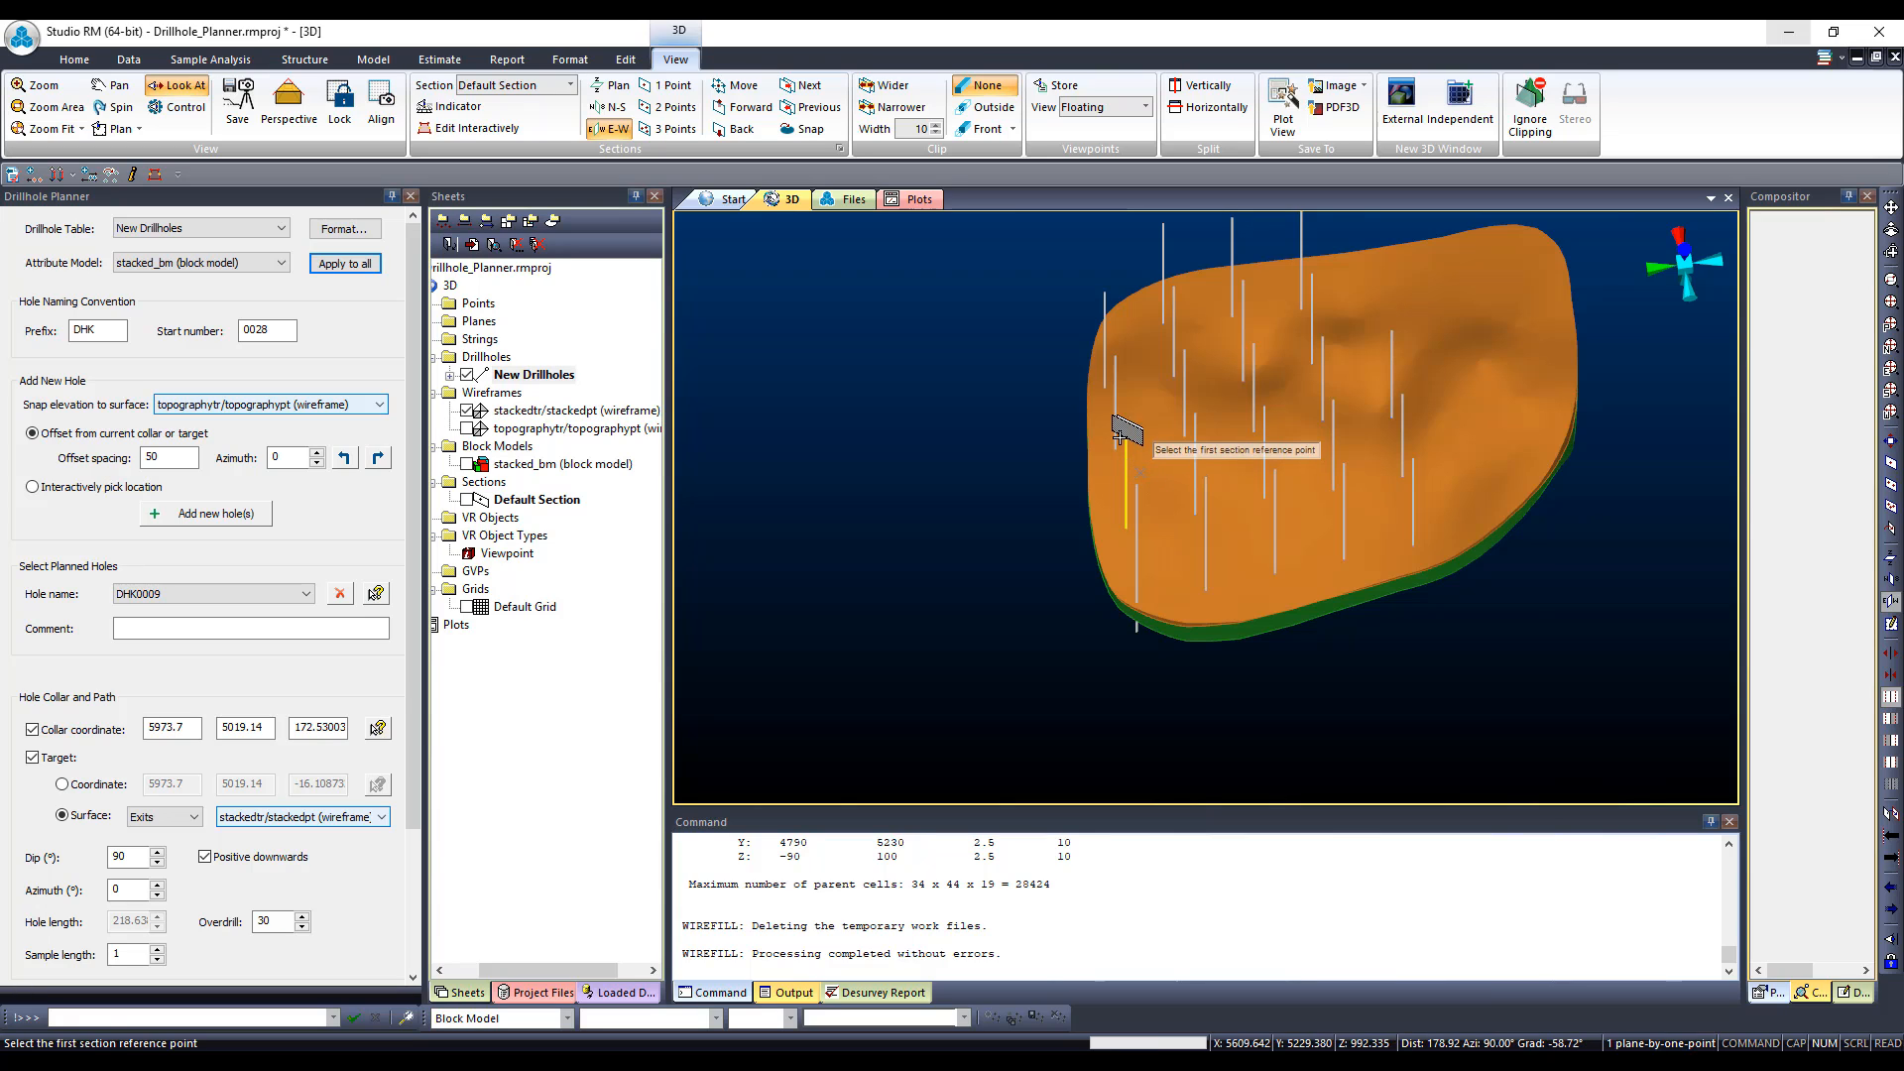
pyautogui.click(1133, 464)
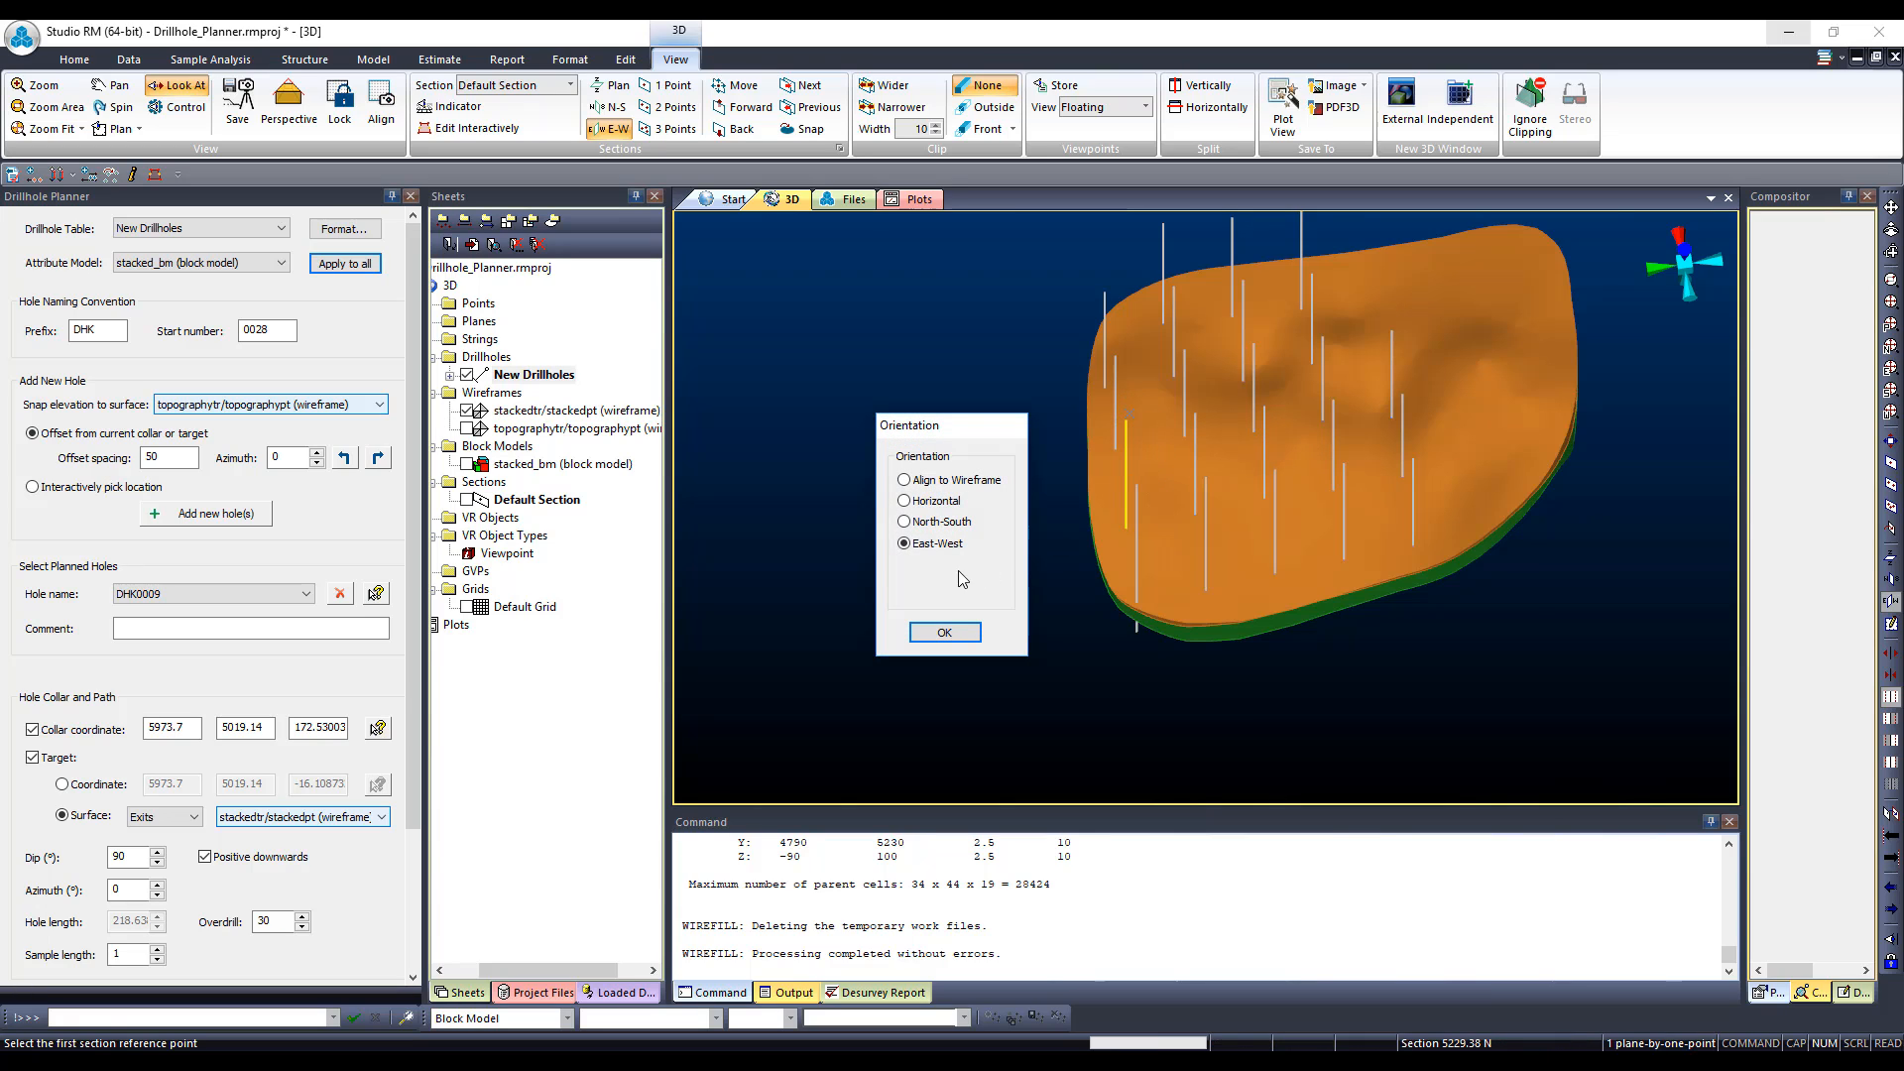
pyautogui.click(945, 631)
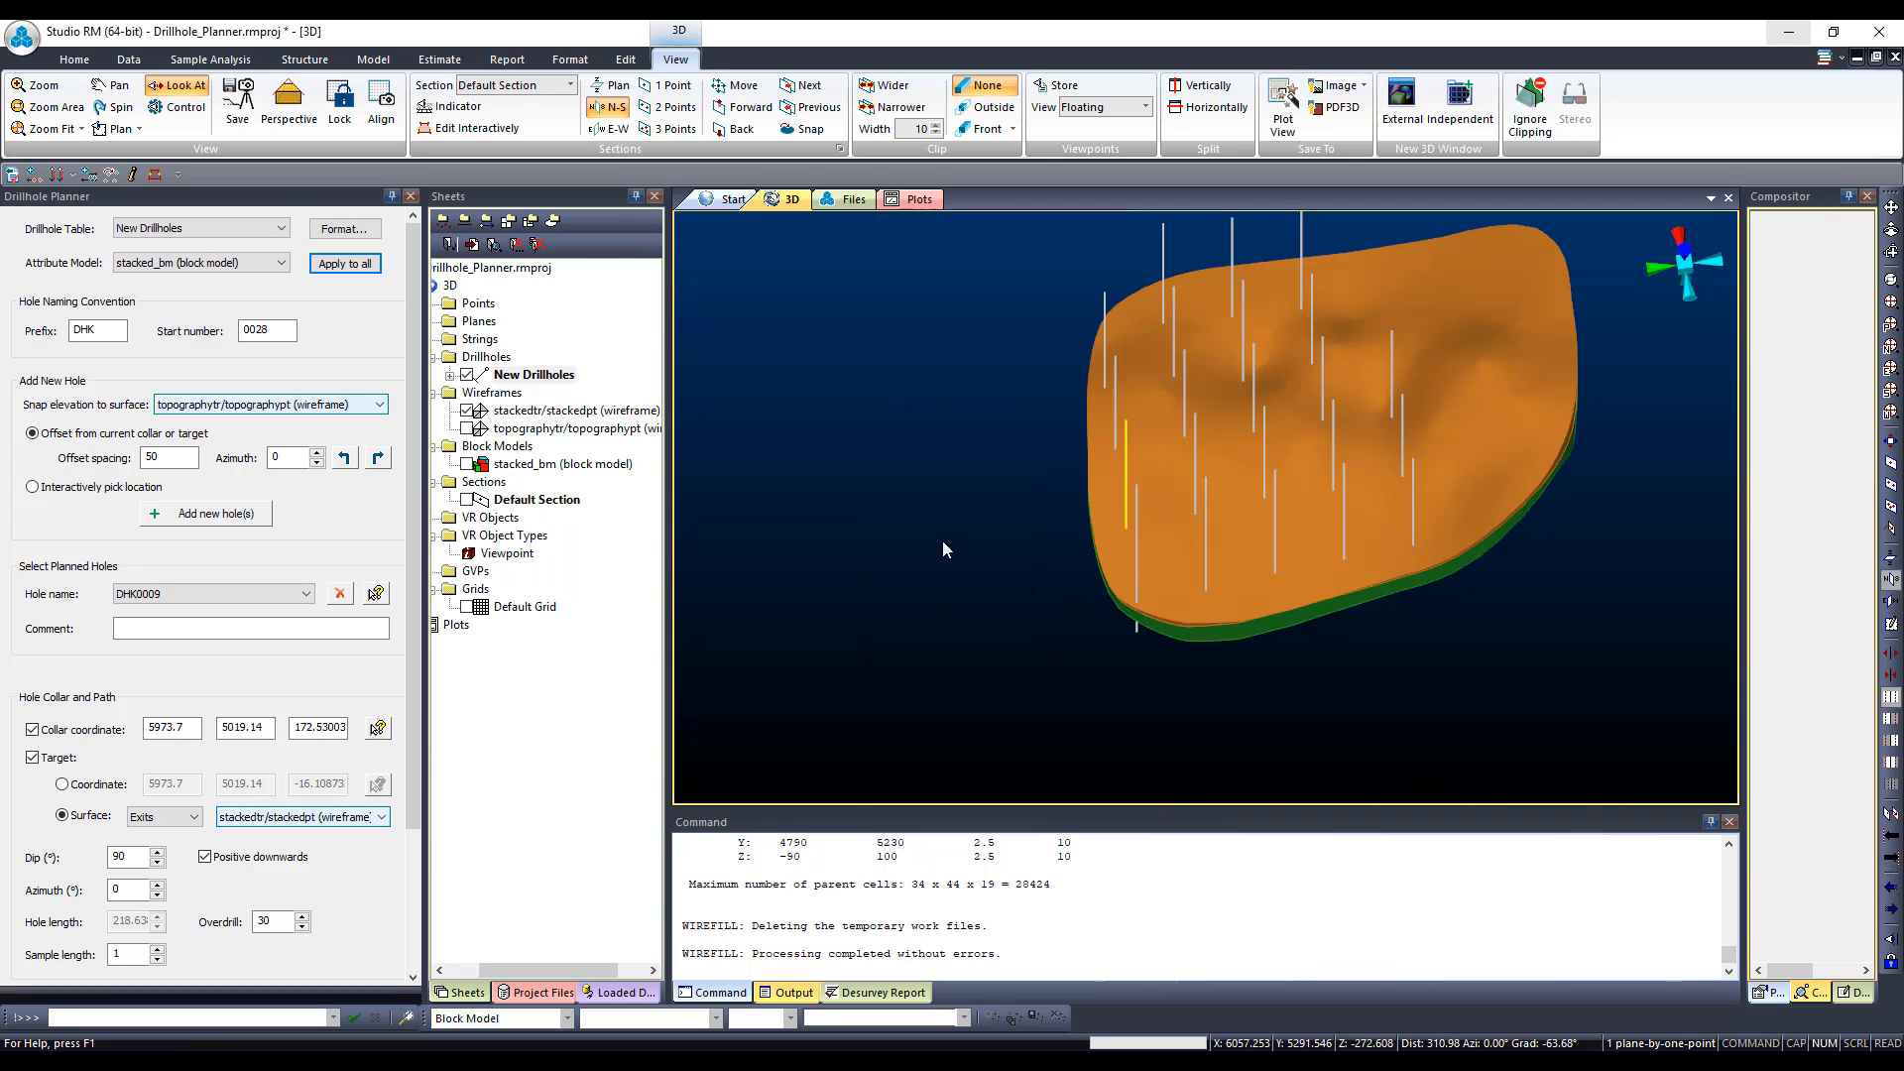
# Step: Inspect the holes and wireframe by clipping outside the section and moving it interactively, and turn clipping and section editing off
pyautogui.click(1000, 108)
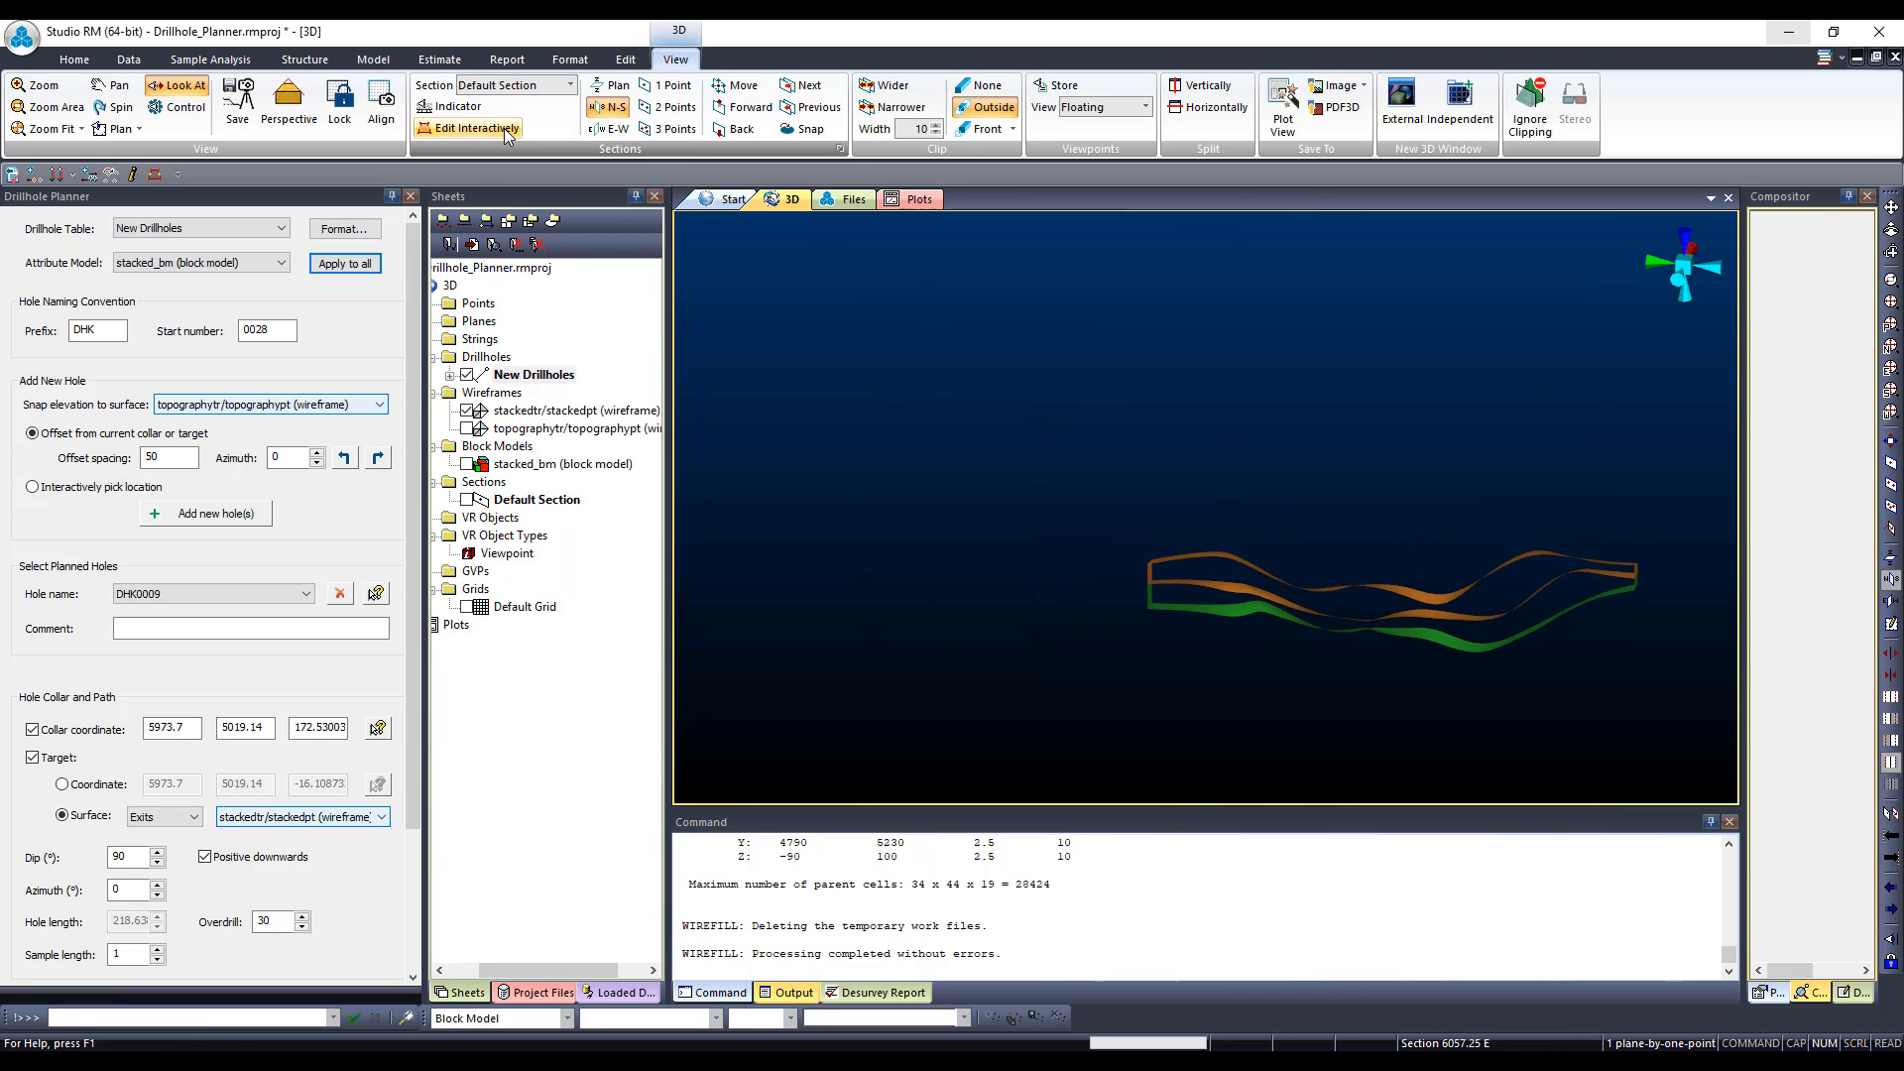
pyautogui.click(475, 128)
pyautogui.moveTo(1345, 442); pyautogui.dragTo(1295, 363)
pyautogui.click(986, 85)
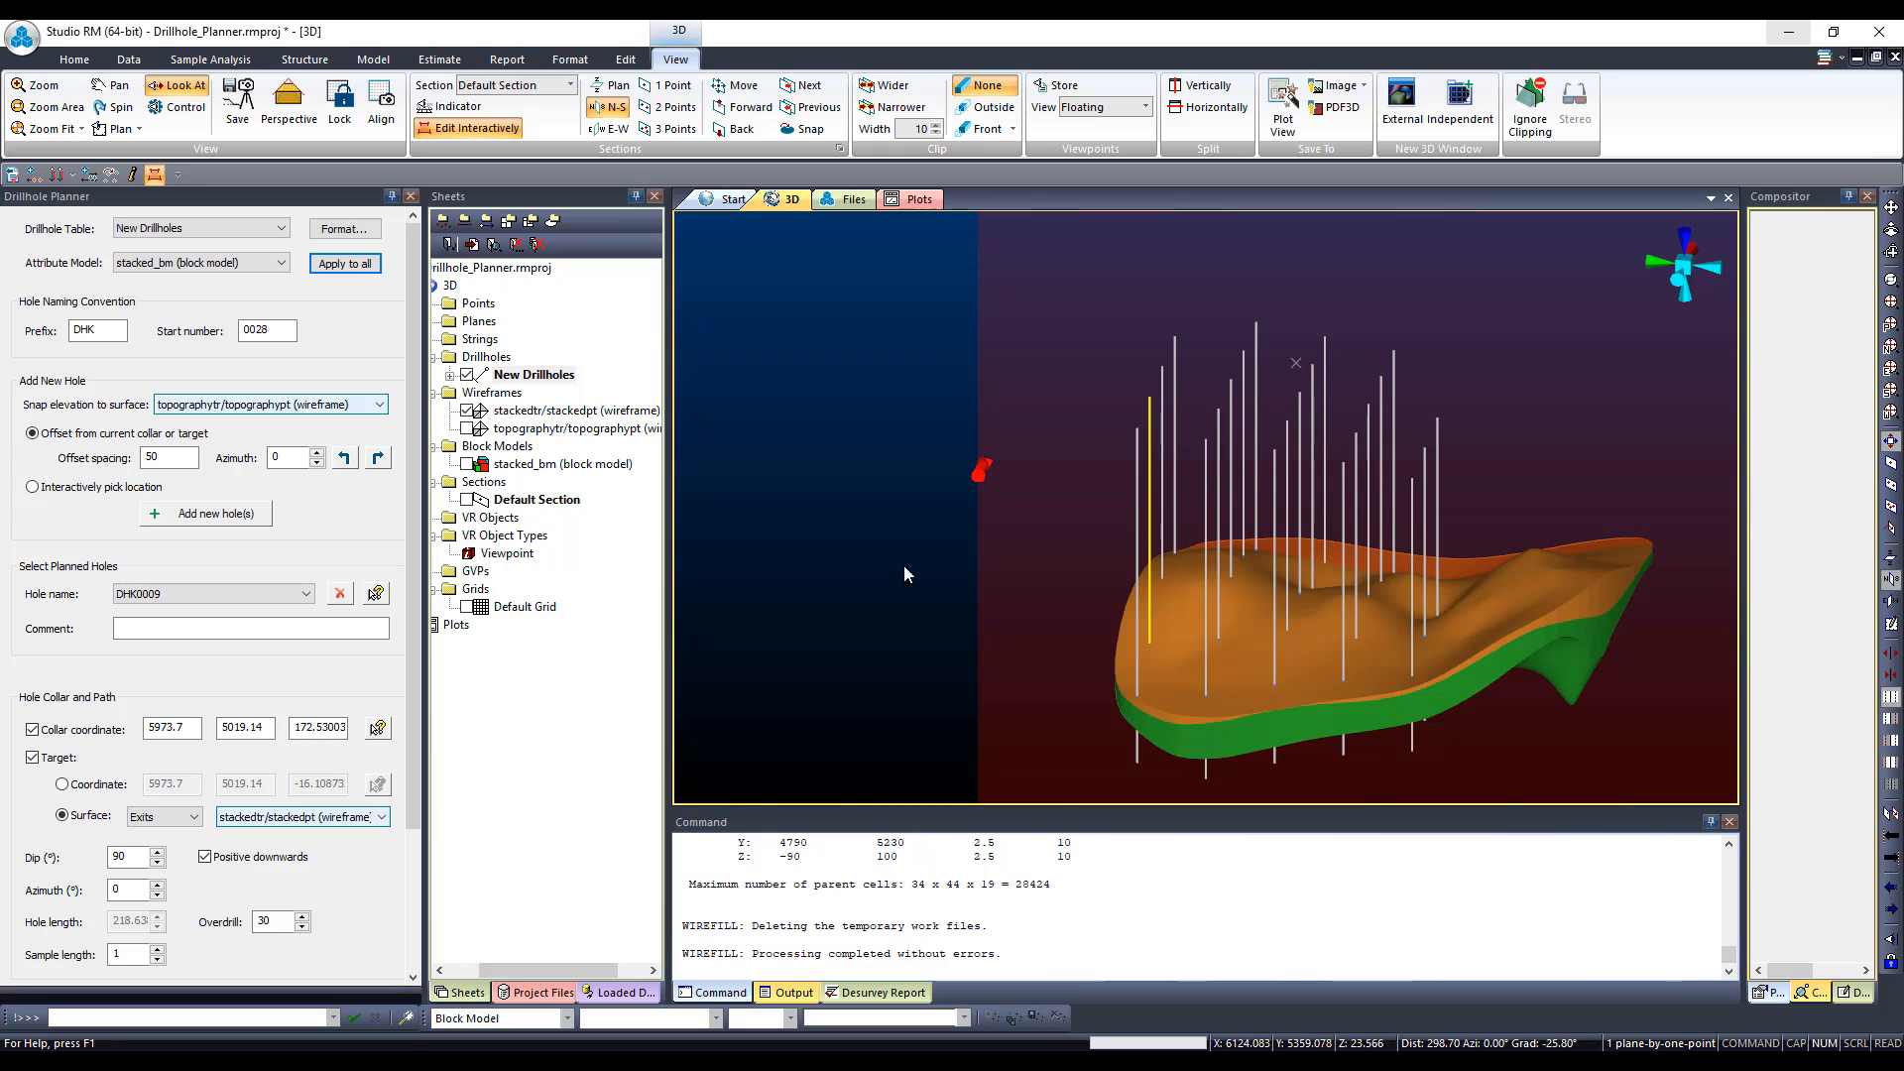
pyautogui.click(470, 129)
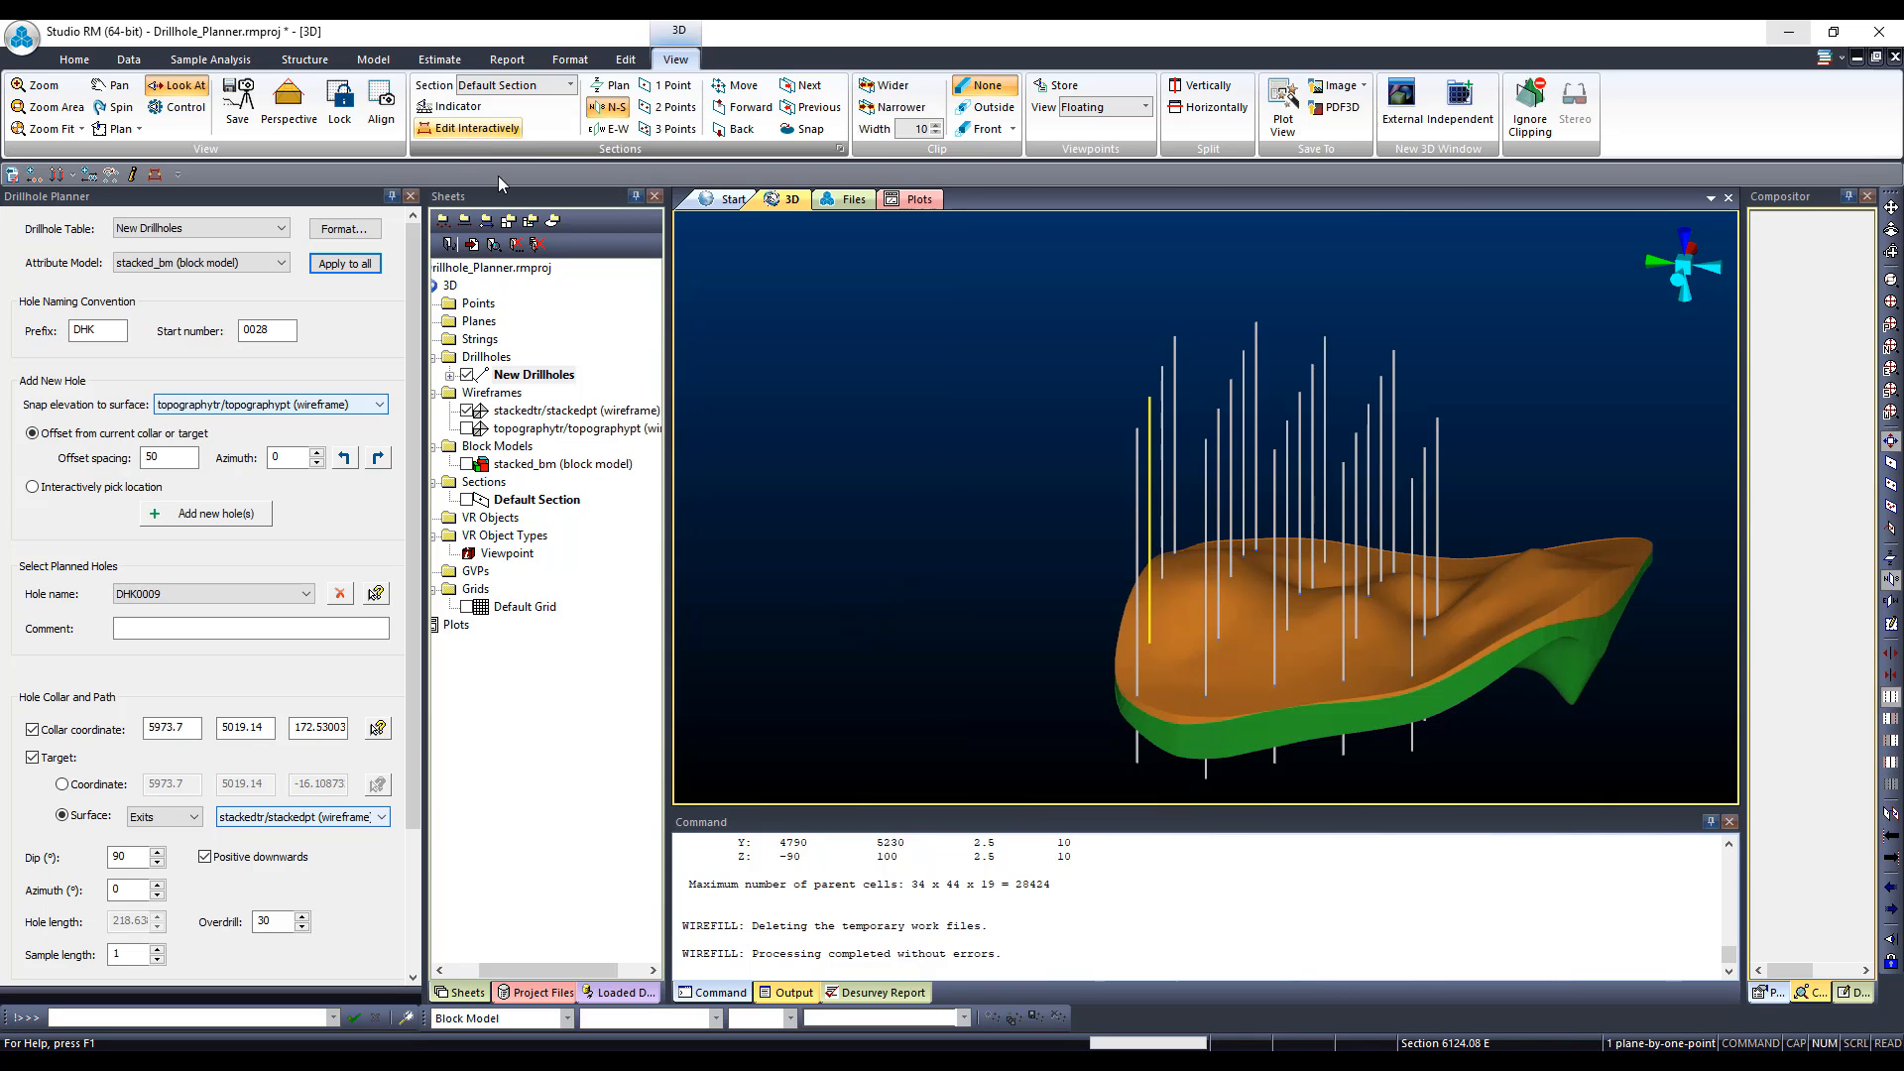
pyautogui.moveTo(1094, 524); pyautogui.dragTo(1263, 480)
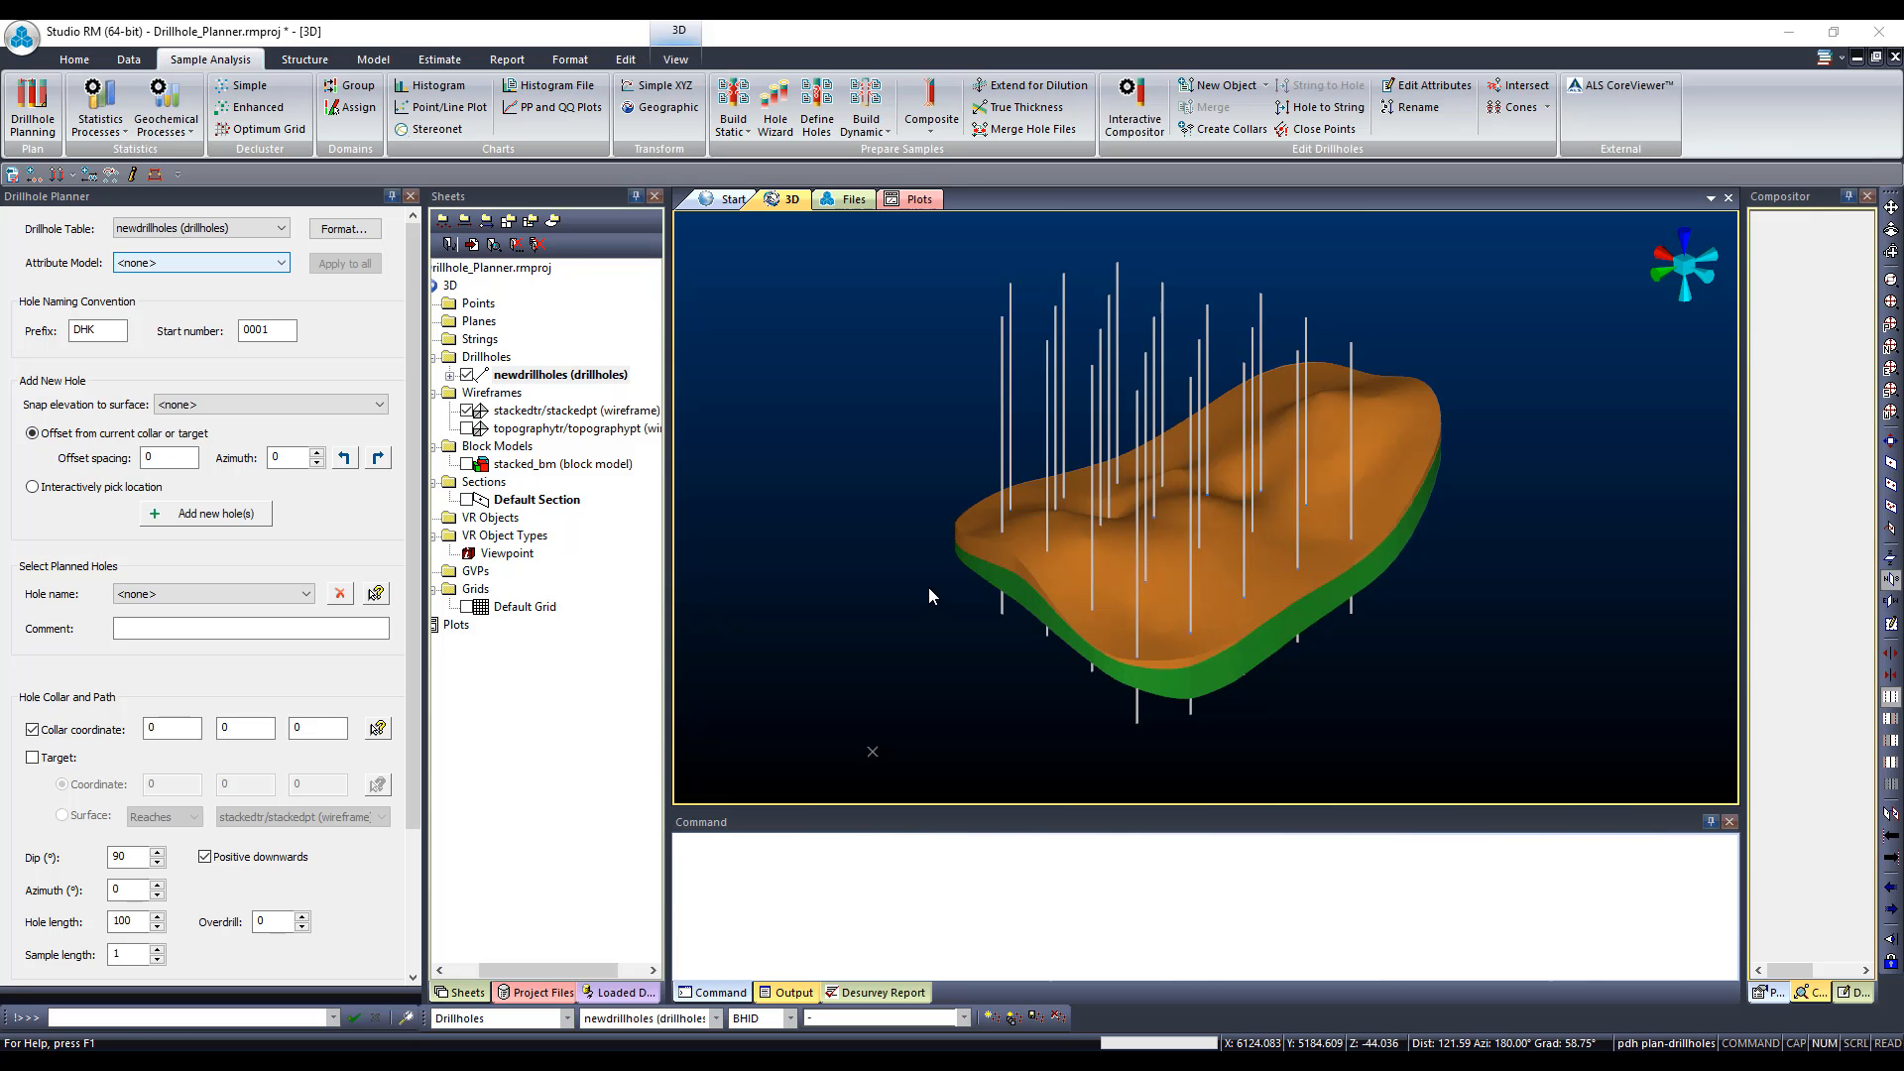
# Step: Save the newdrillholes object as the extended precision Datamine file newdrillholes.dm
pyautogui.rightClick(529, 377)
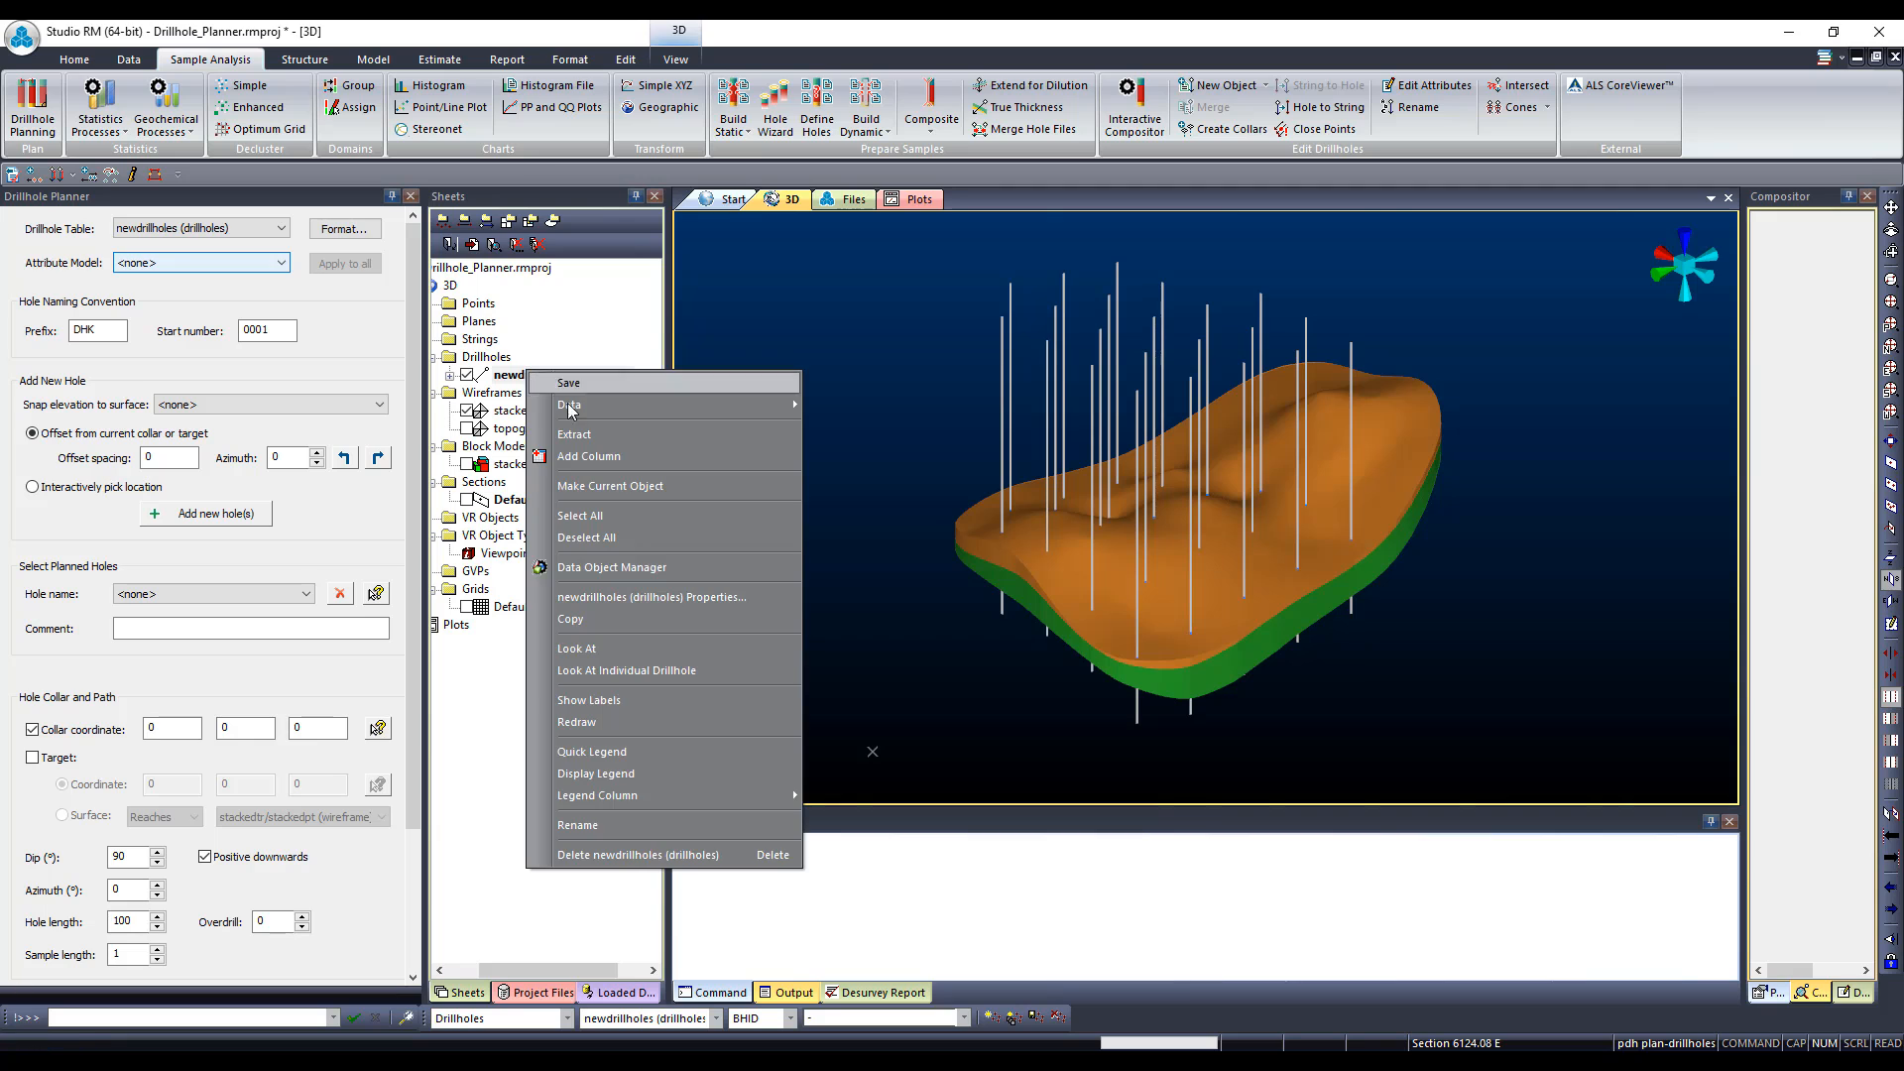
pyautogui.moveTo(694, 405)
pyautogui.click(853, 457)
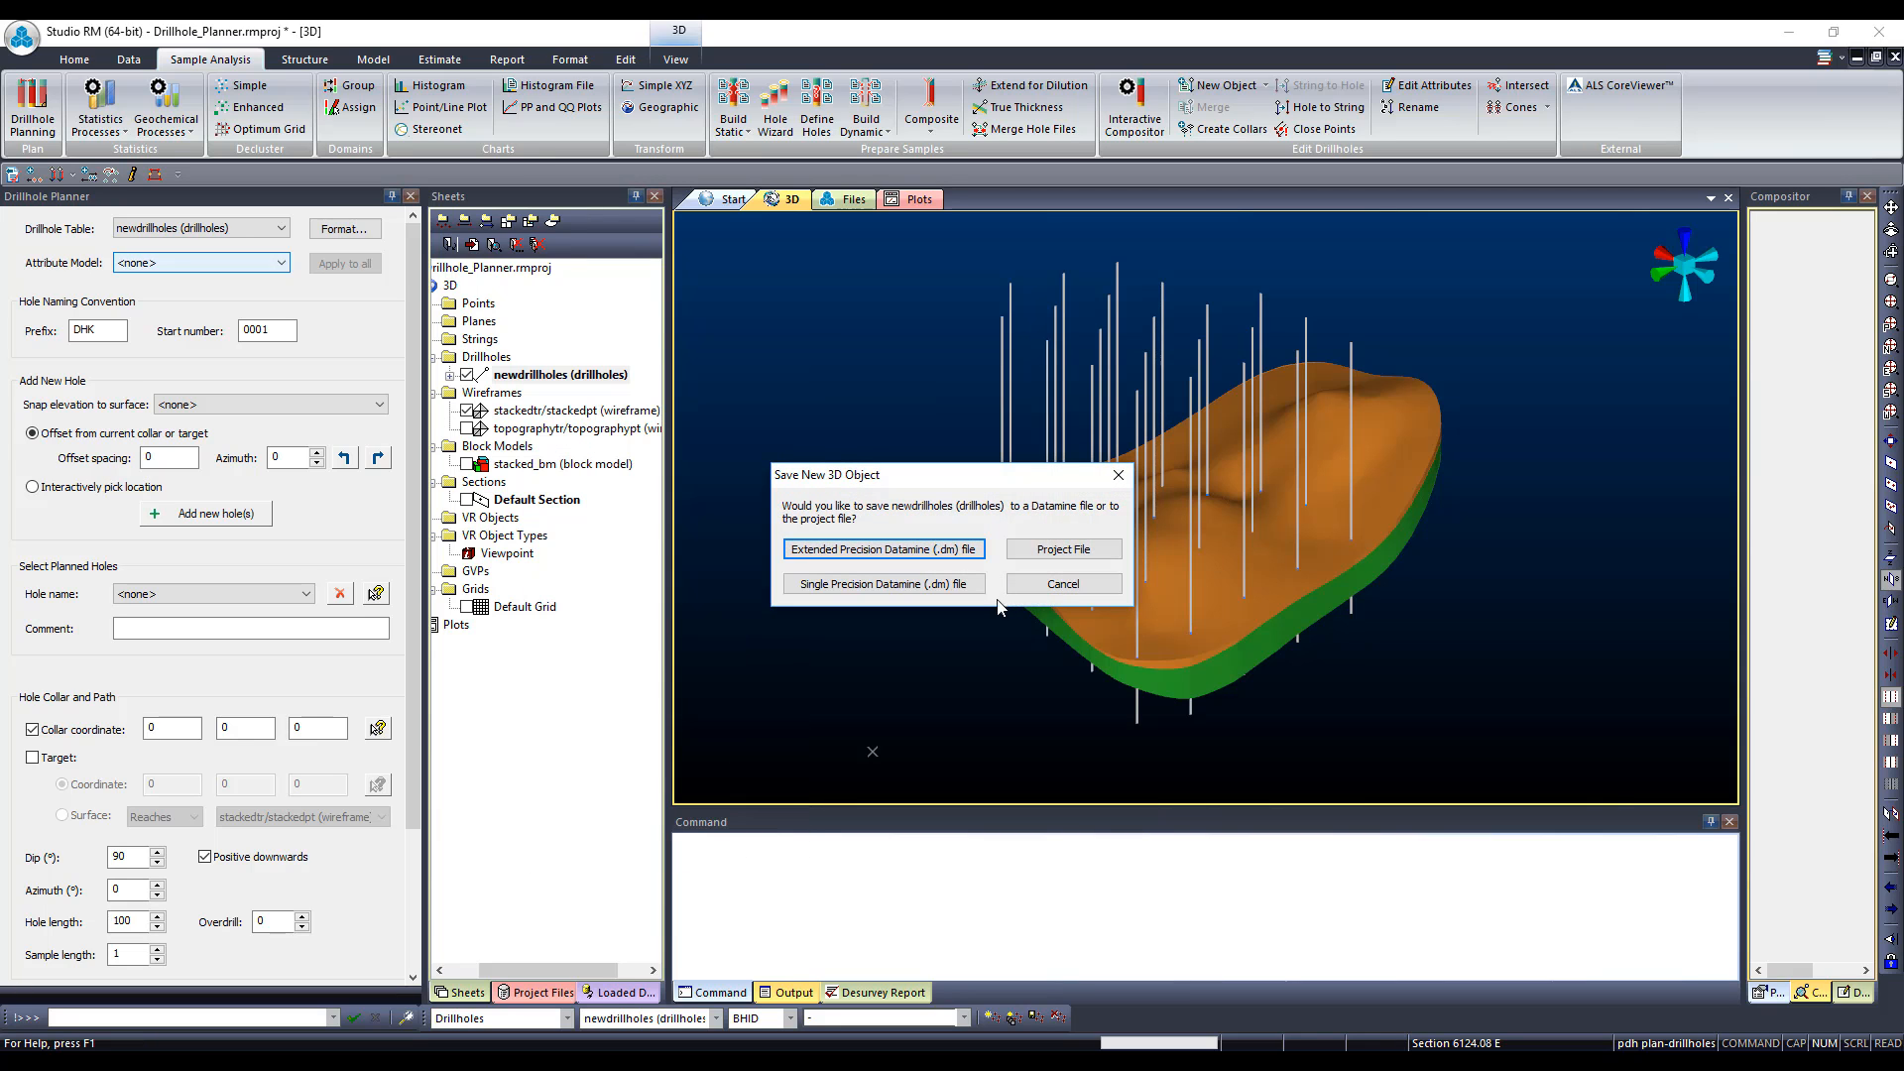
pyautogui.click(884, 551)
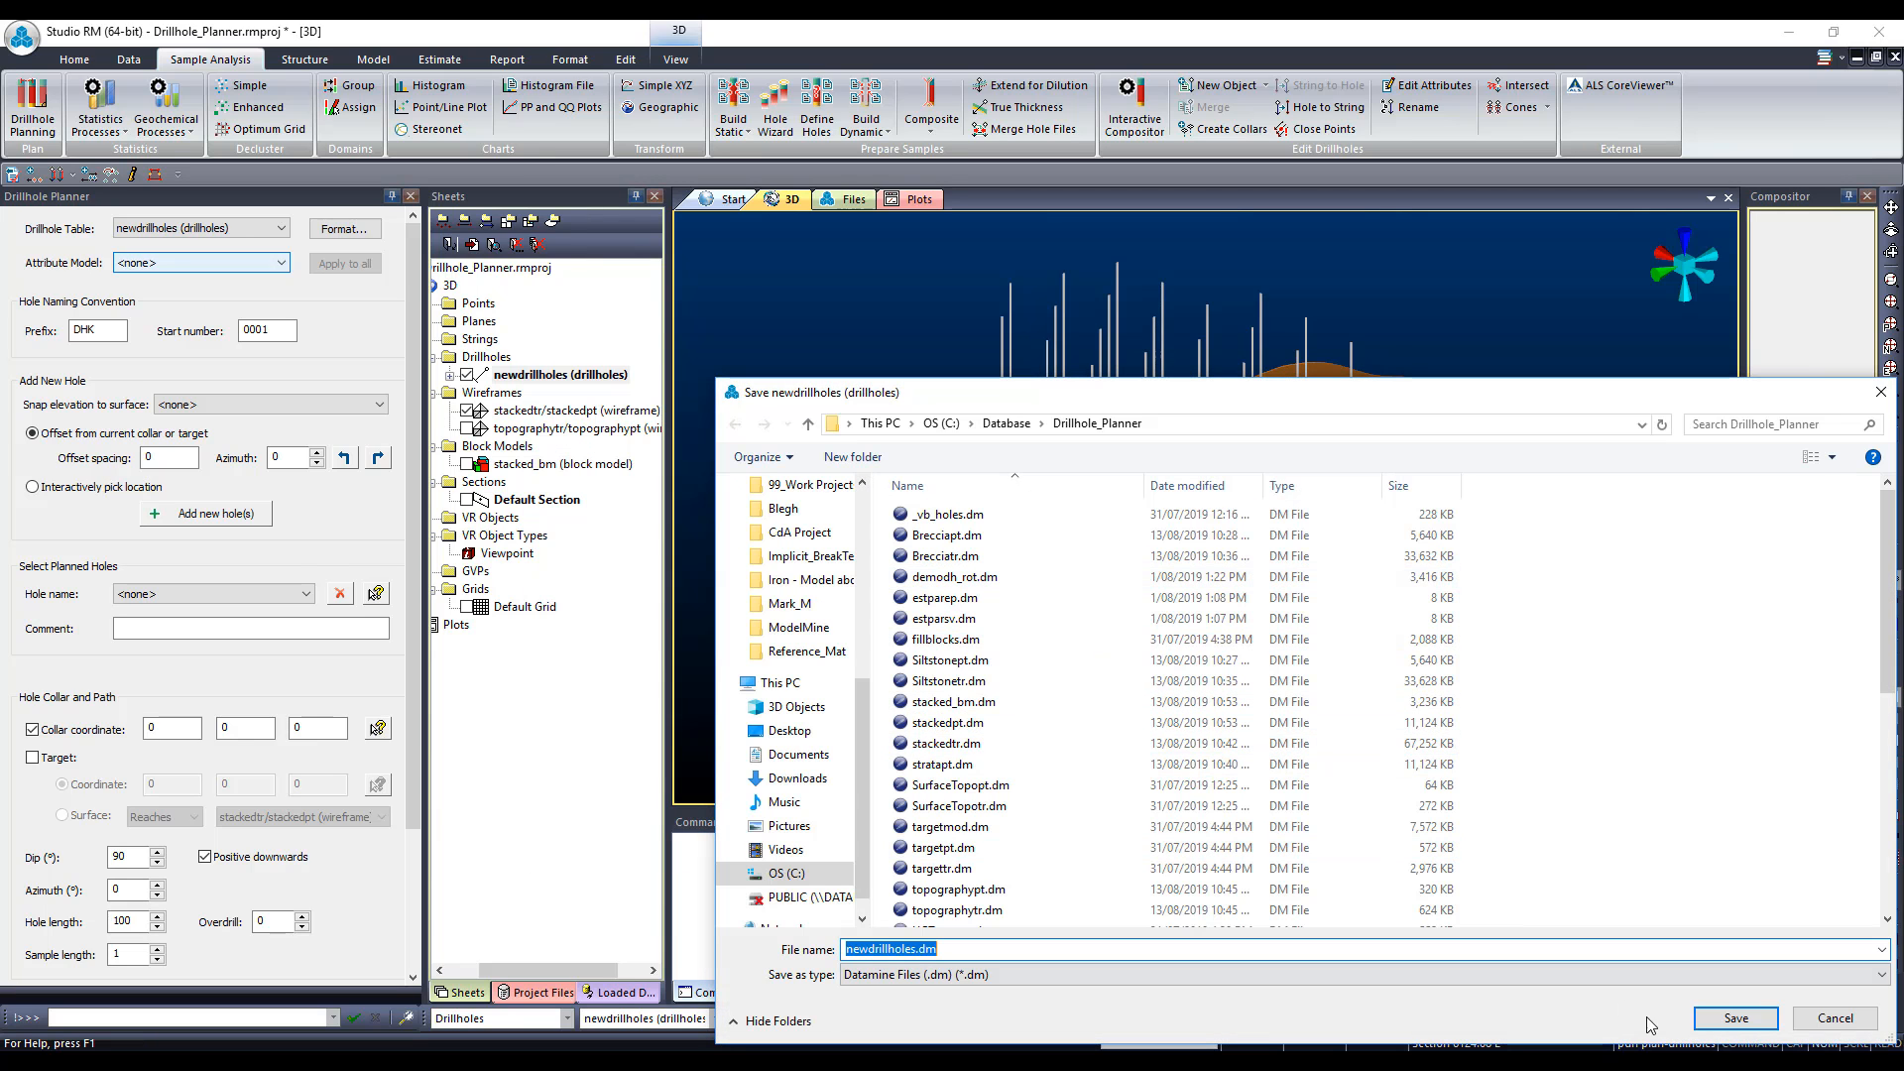
pyautogui.click(1731, 1021)
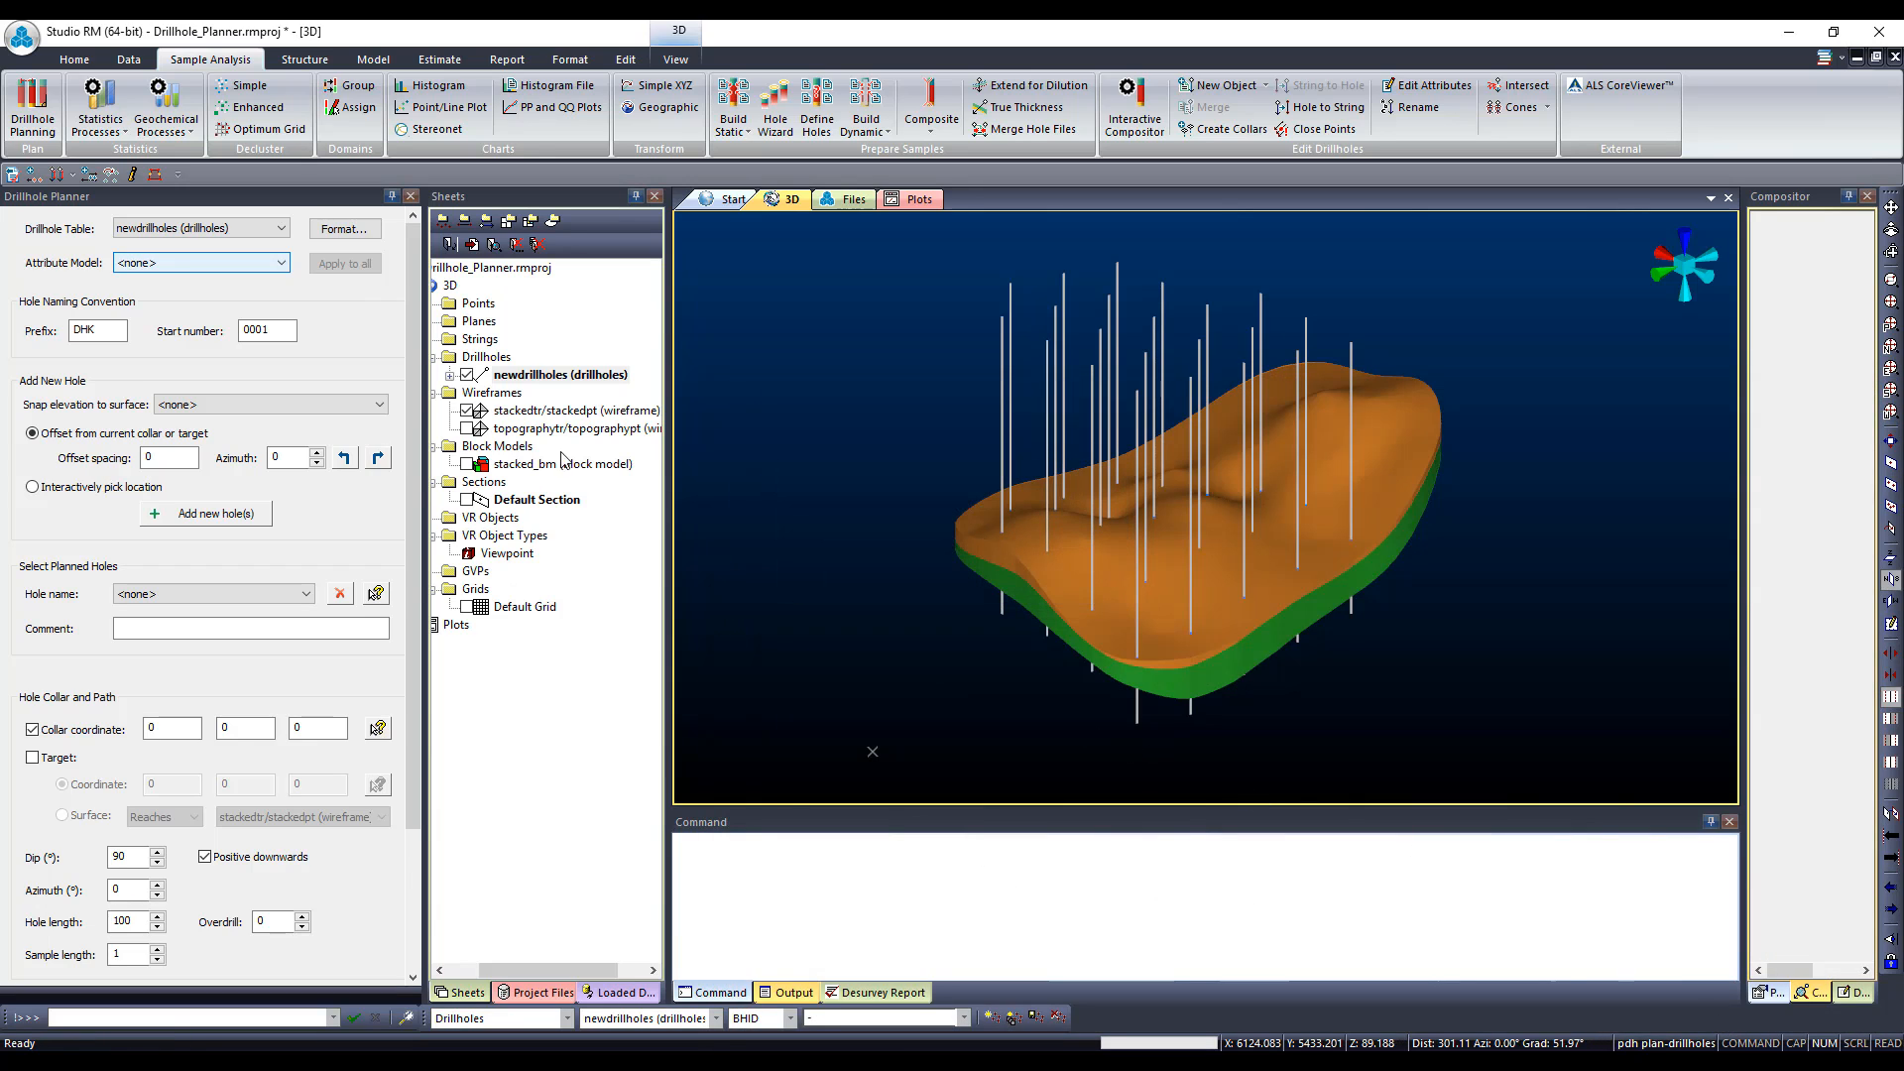
# Step: Start the COMPDH downhole compositing process with newdrillholes as input and NewDH_Comp as output
pyautogui.click(950, 98)
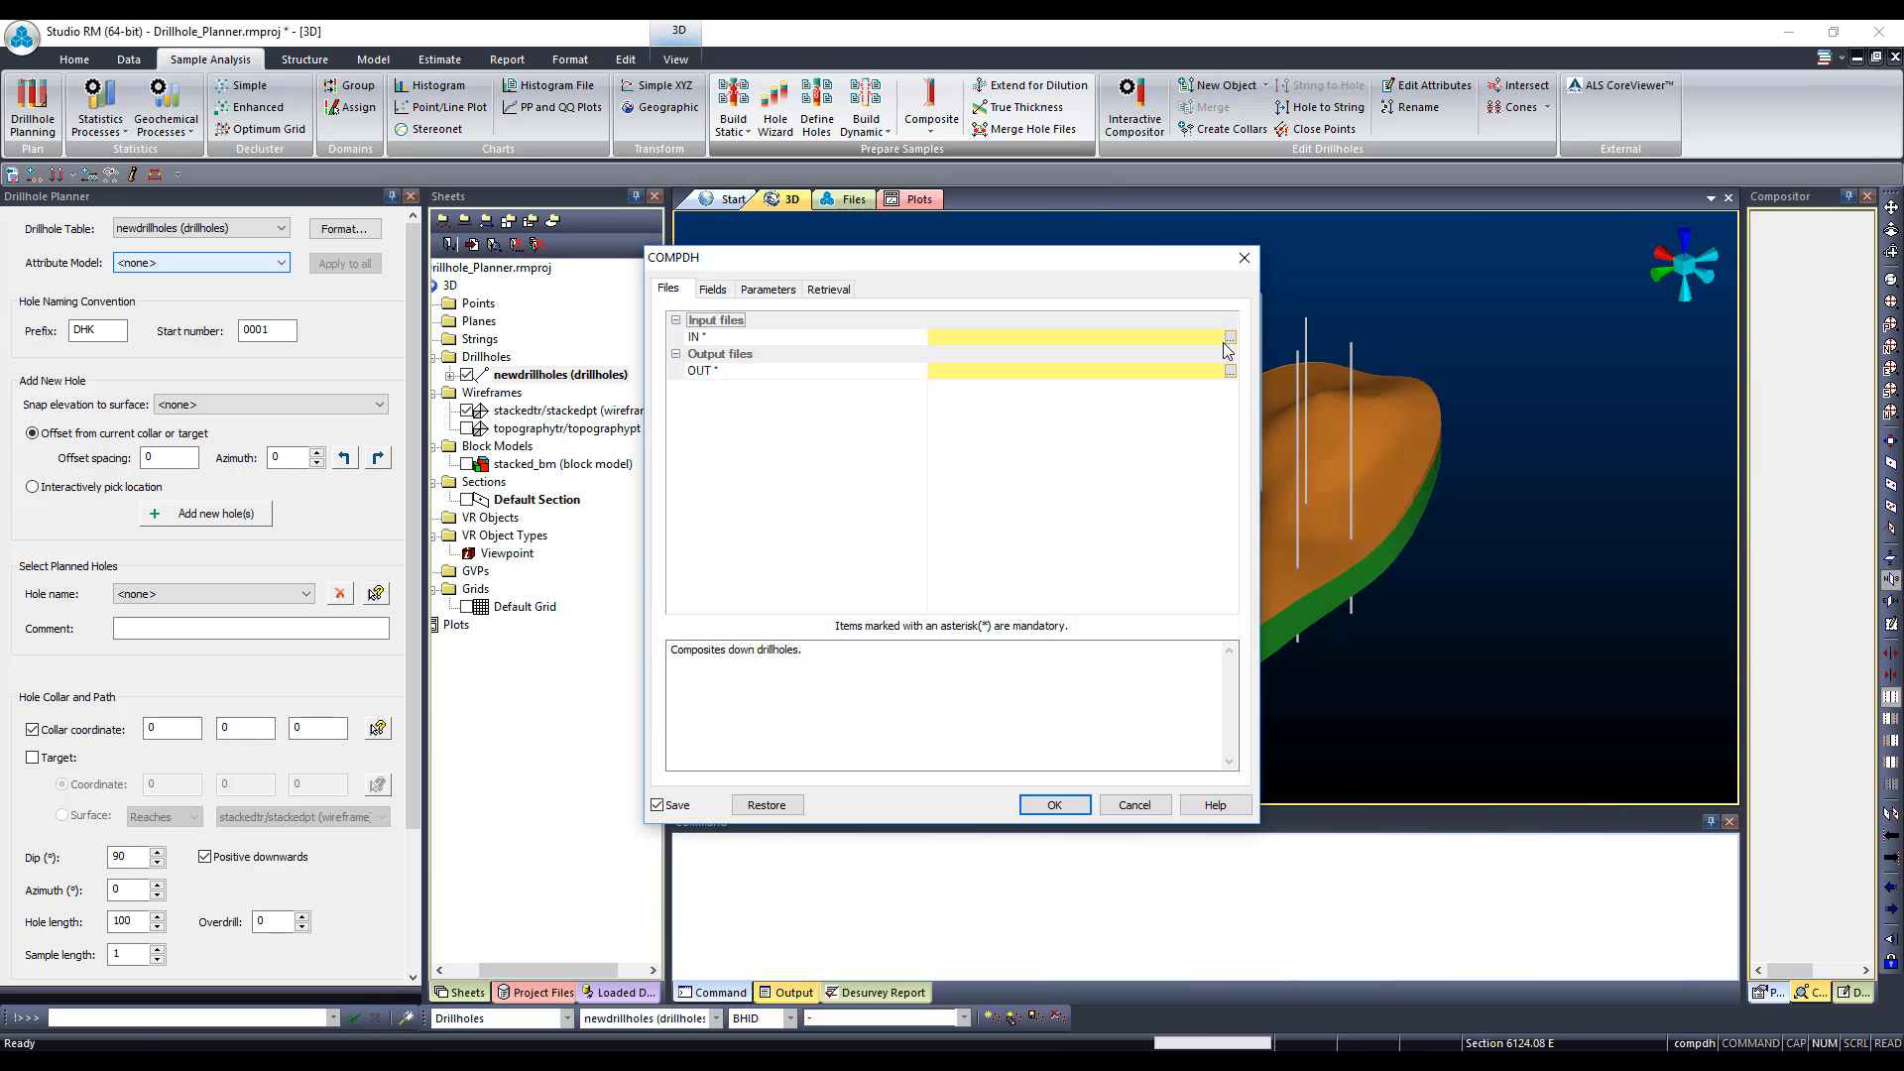
pyautogui.click(1230, 339)
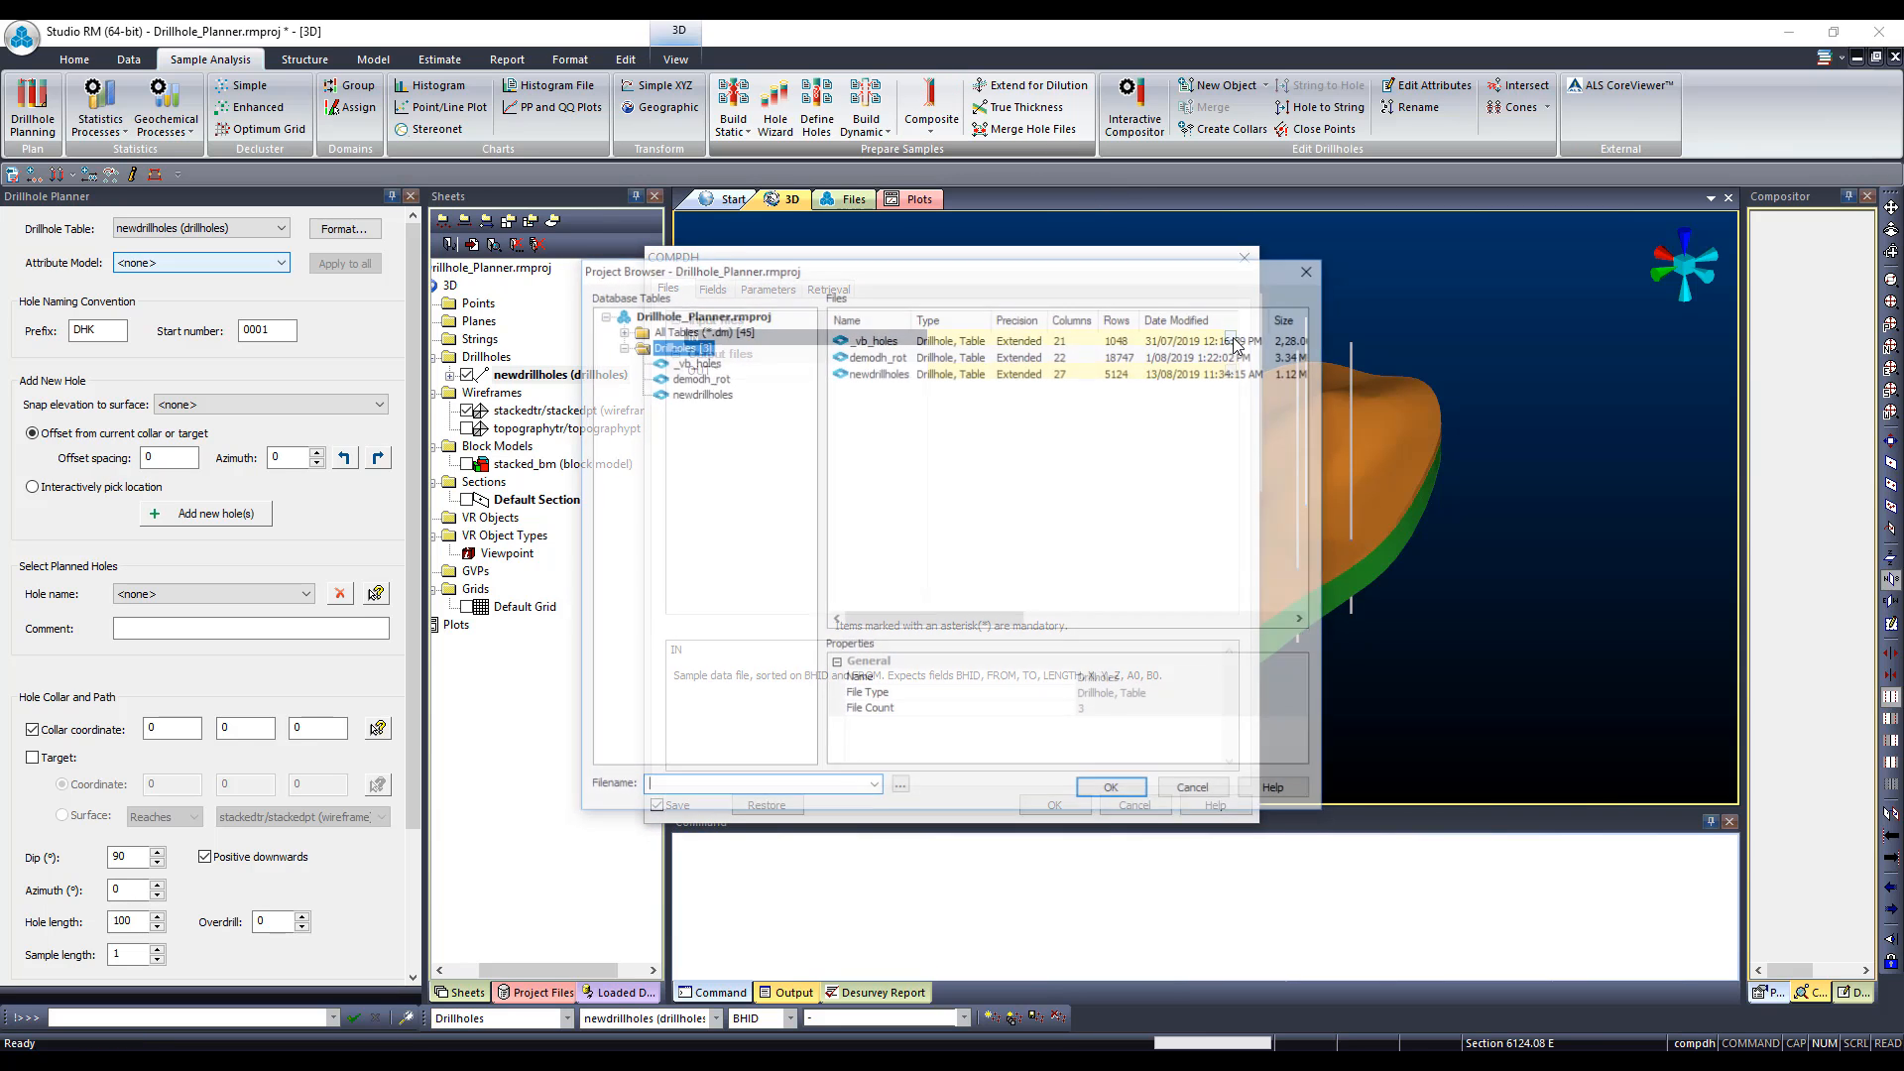
pyautogui.click(872, 373)
pyautogui.click(1114, 792)
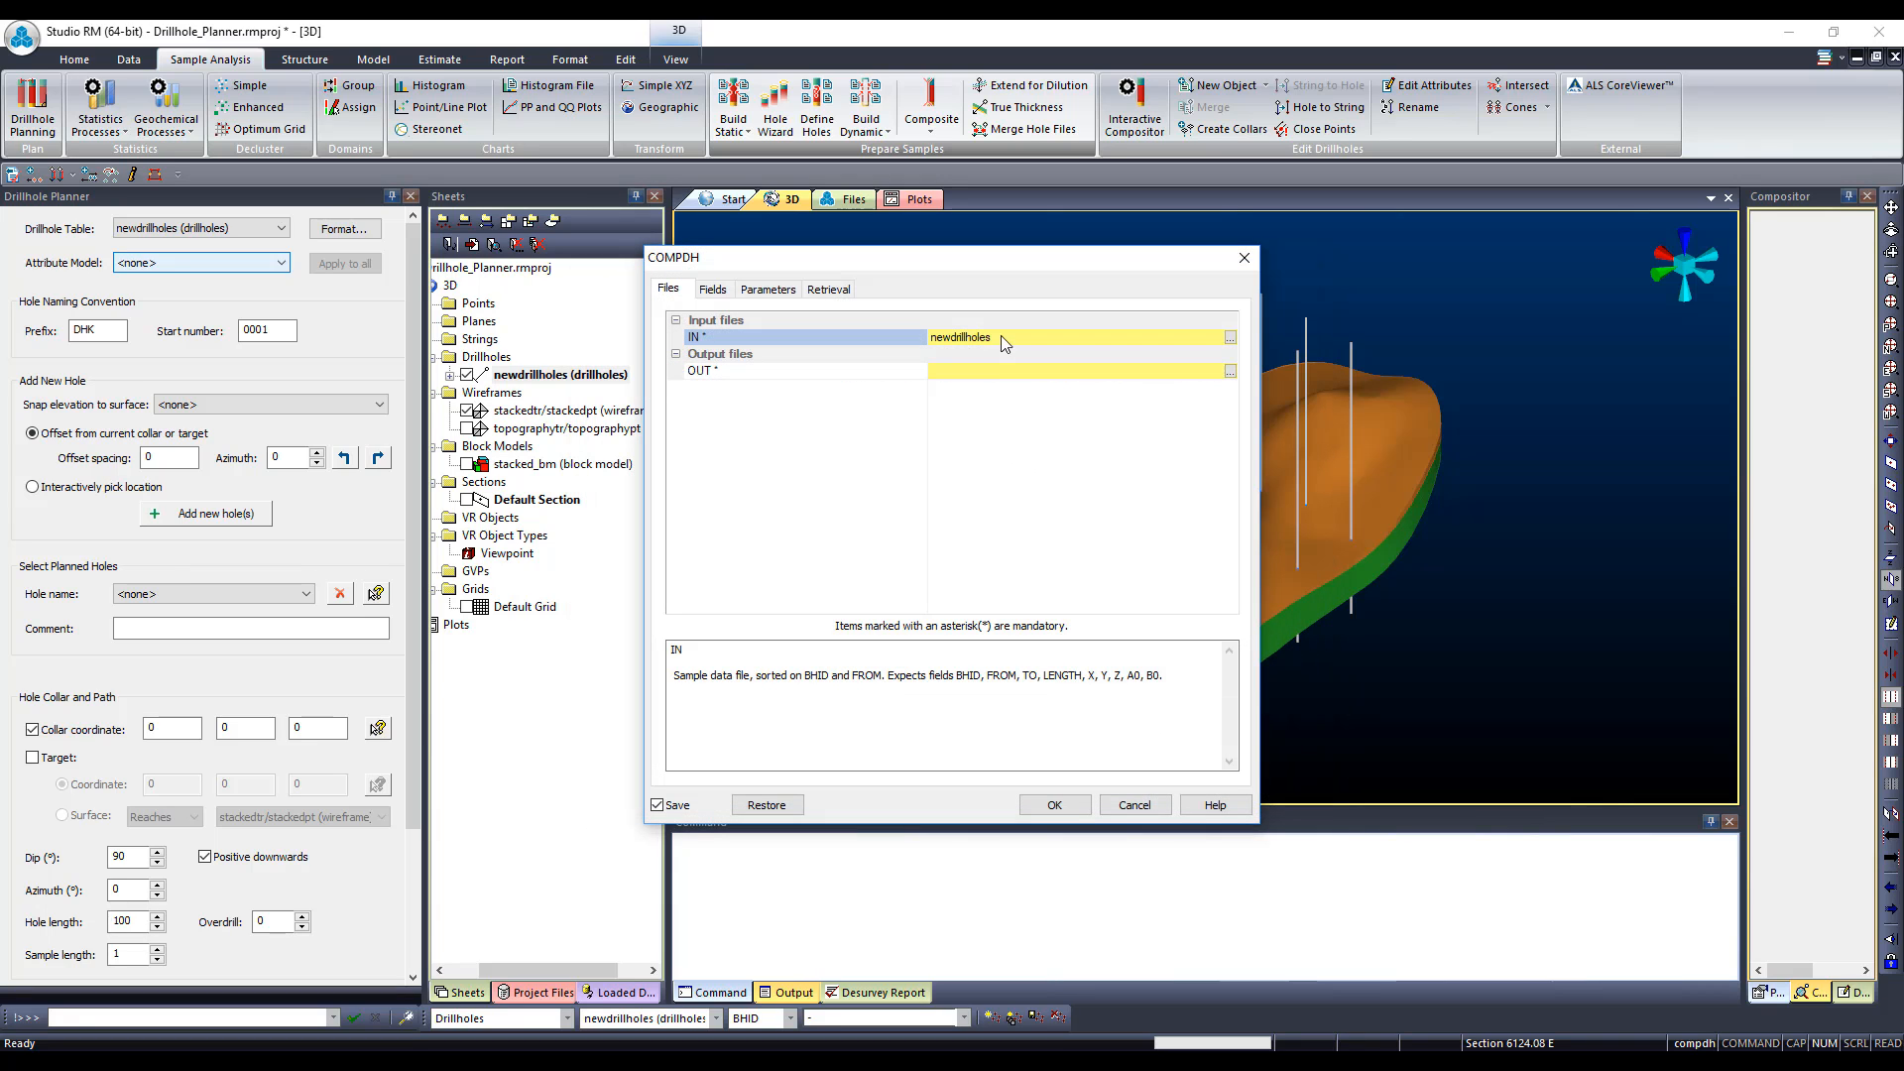
pyautogui.click(980, 372)
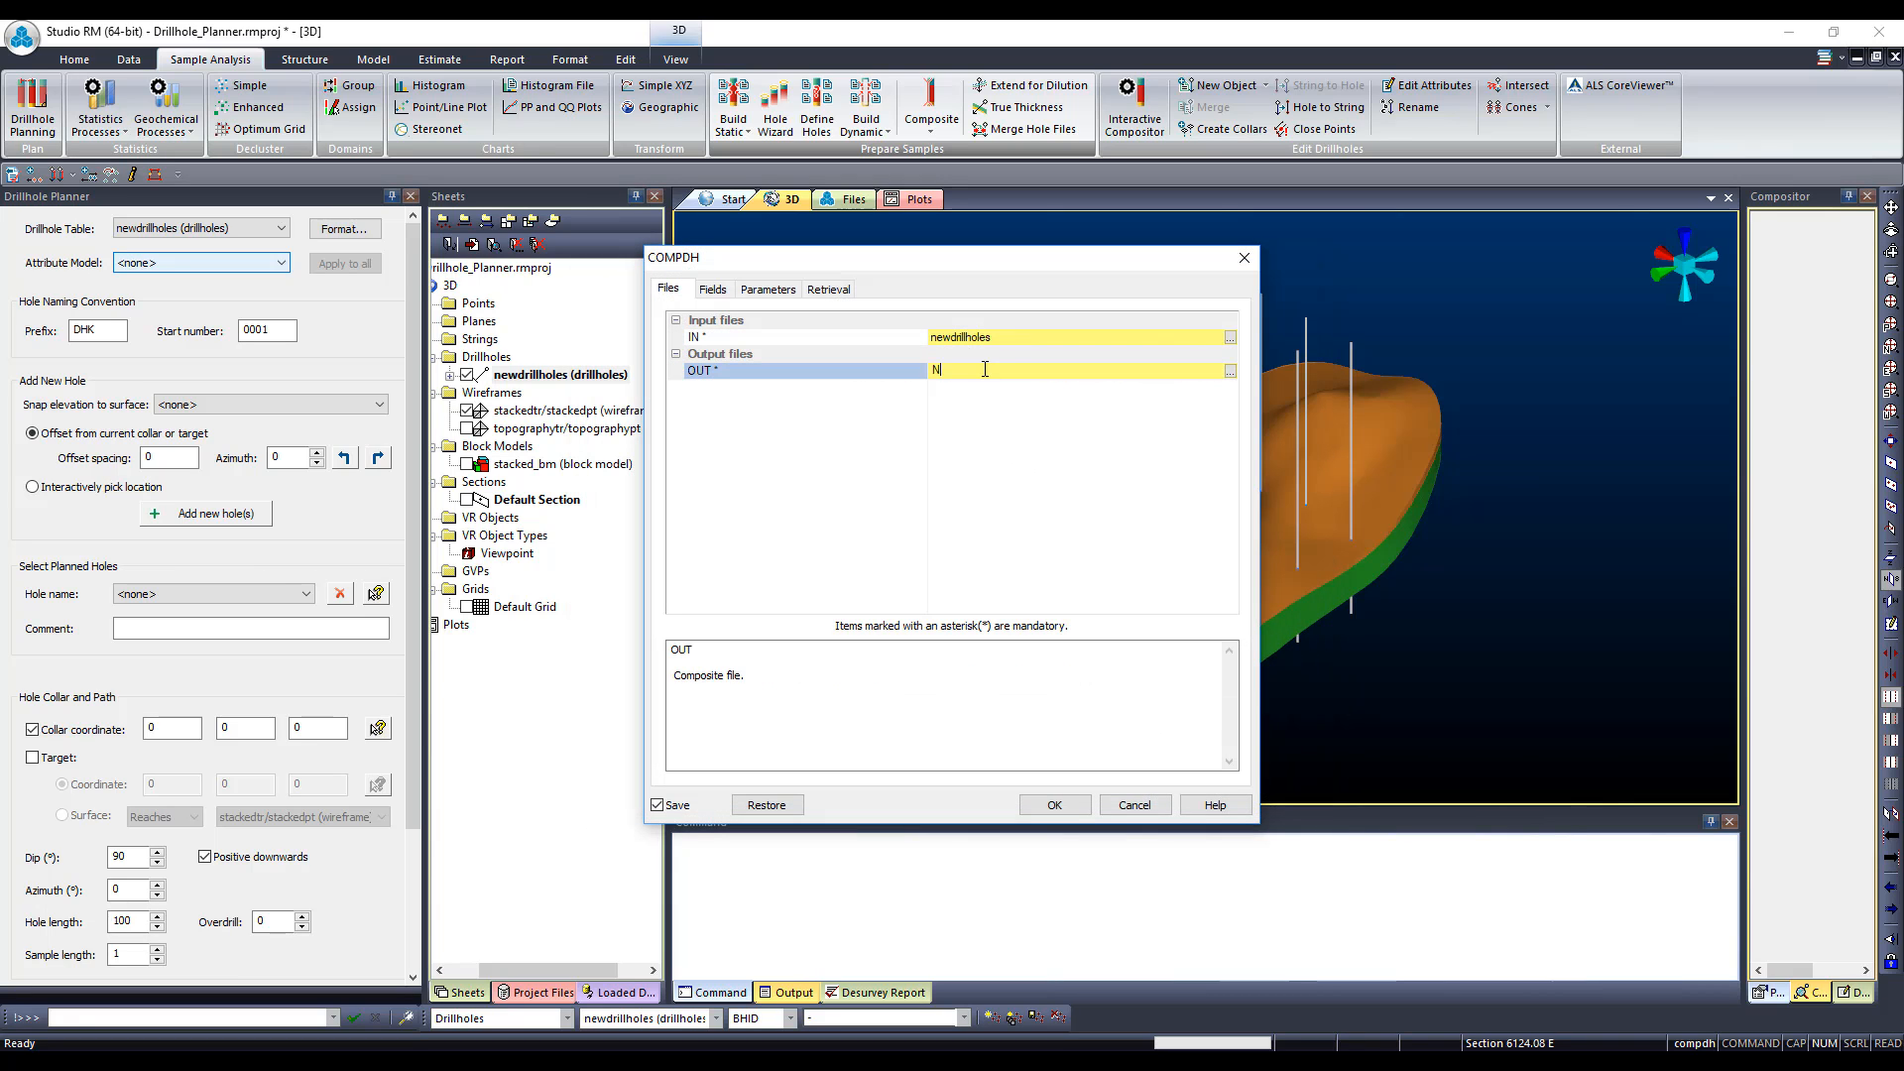
pyautogui.write('NewDH_Comp')
# Step: Set the compositing ZONE field to LODE
pyautogui.click(713, 290)
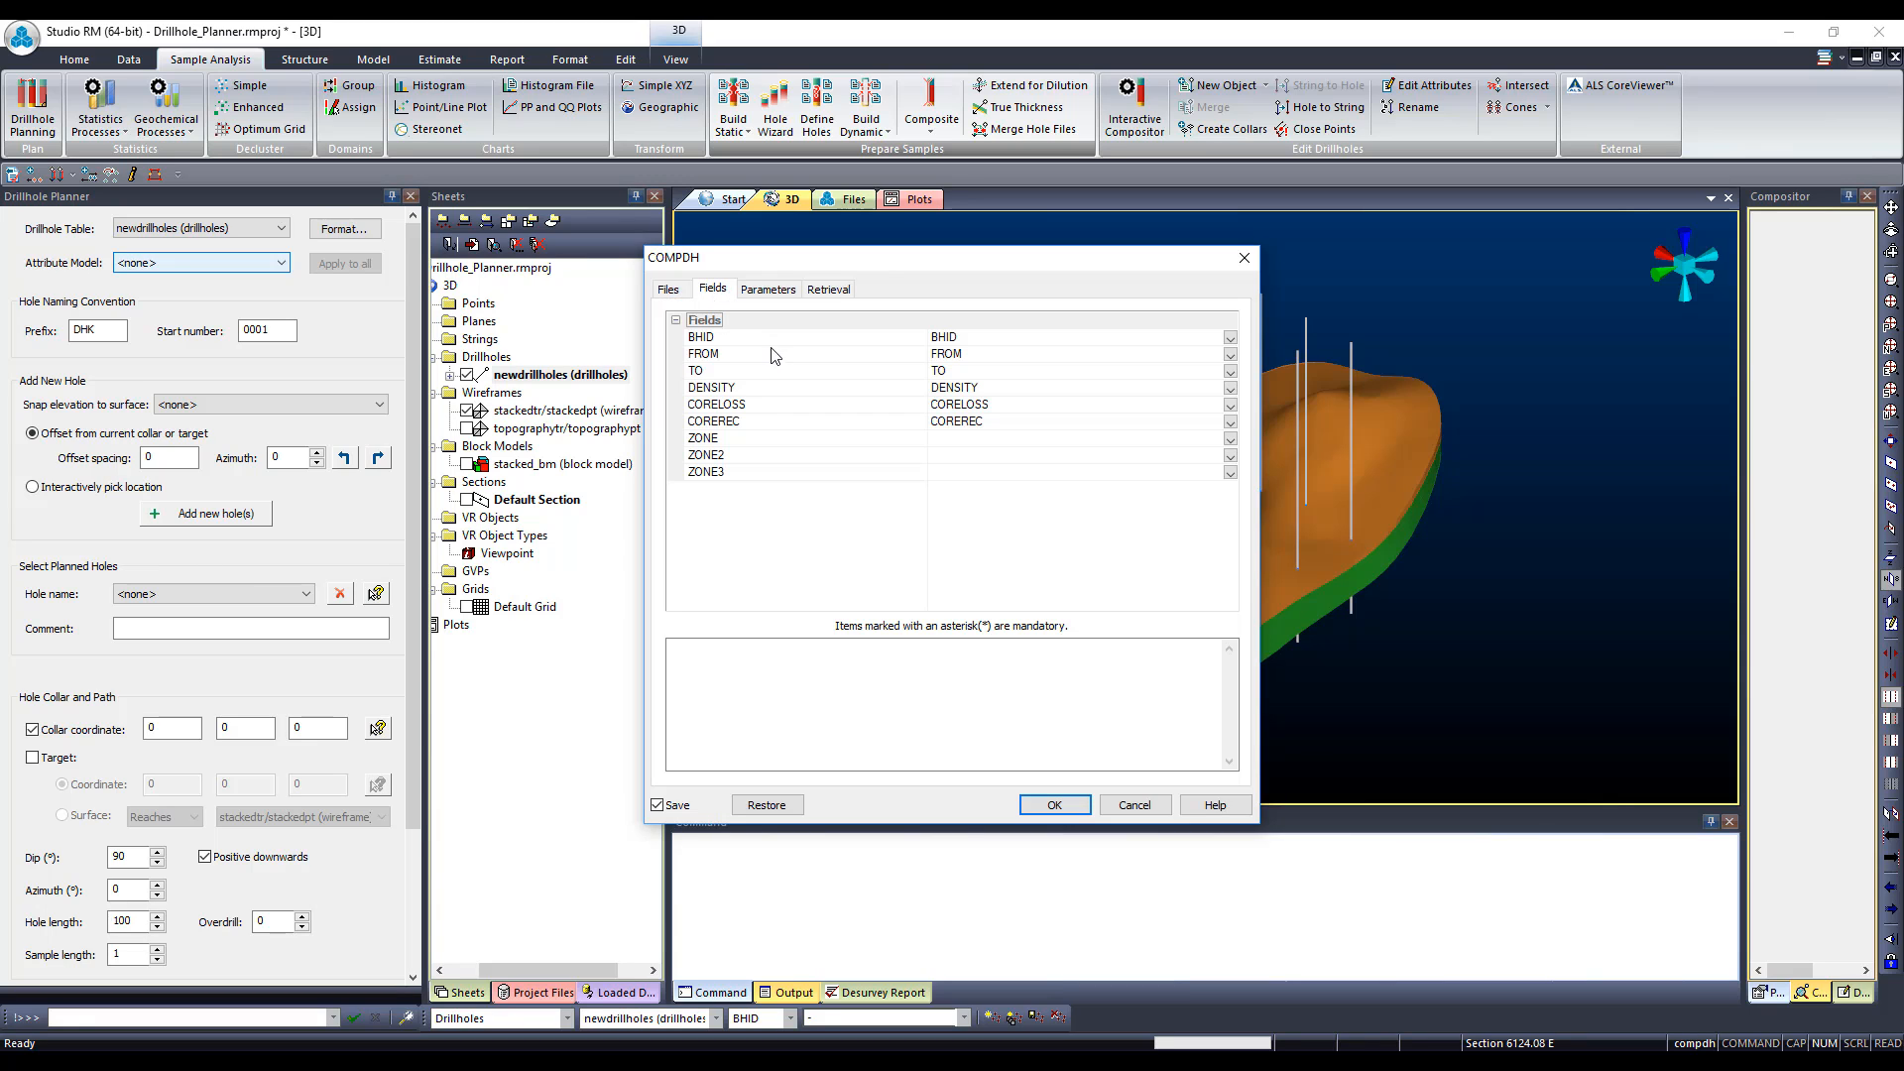
pyautogui.click(779, 438)
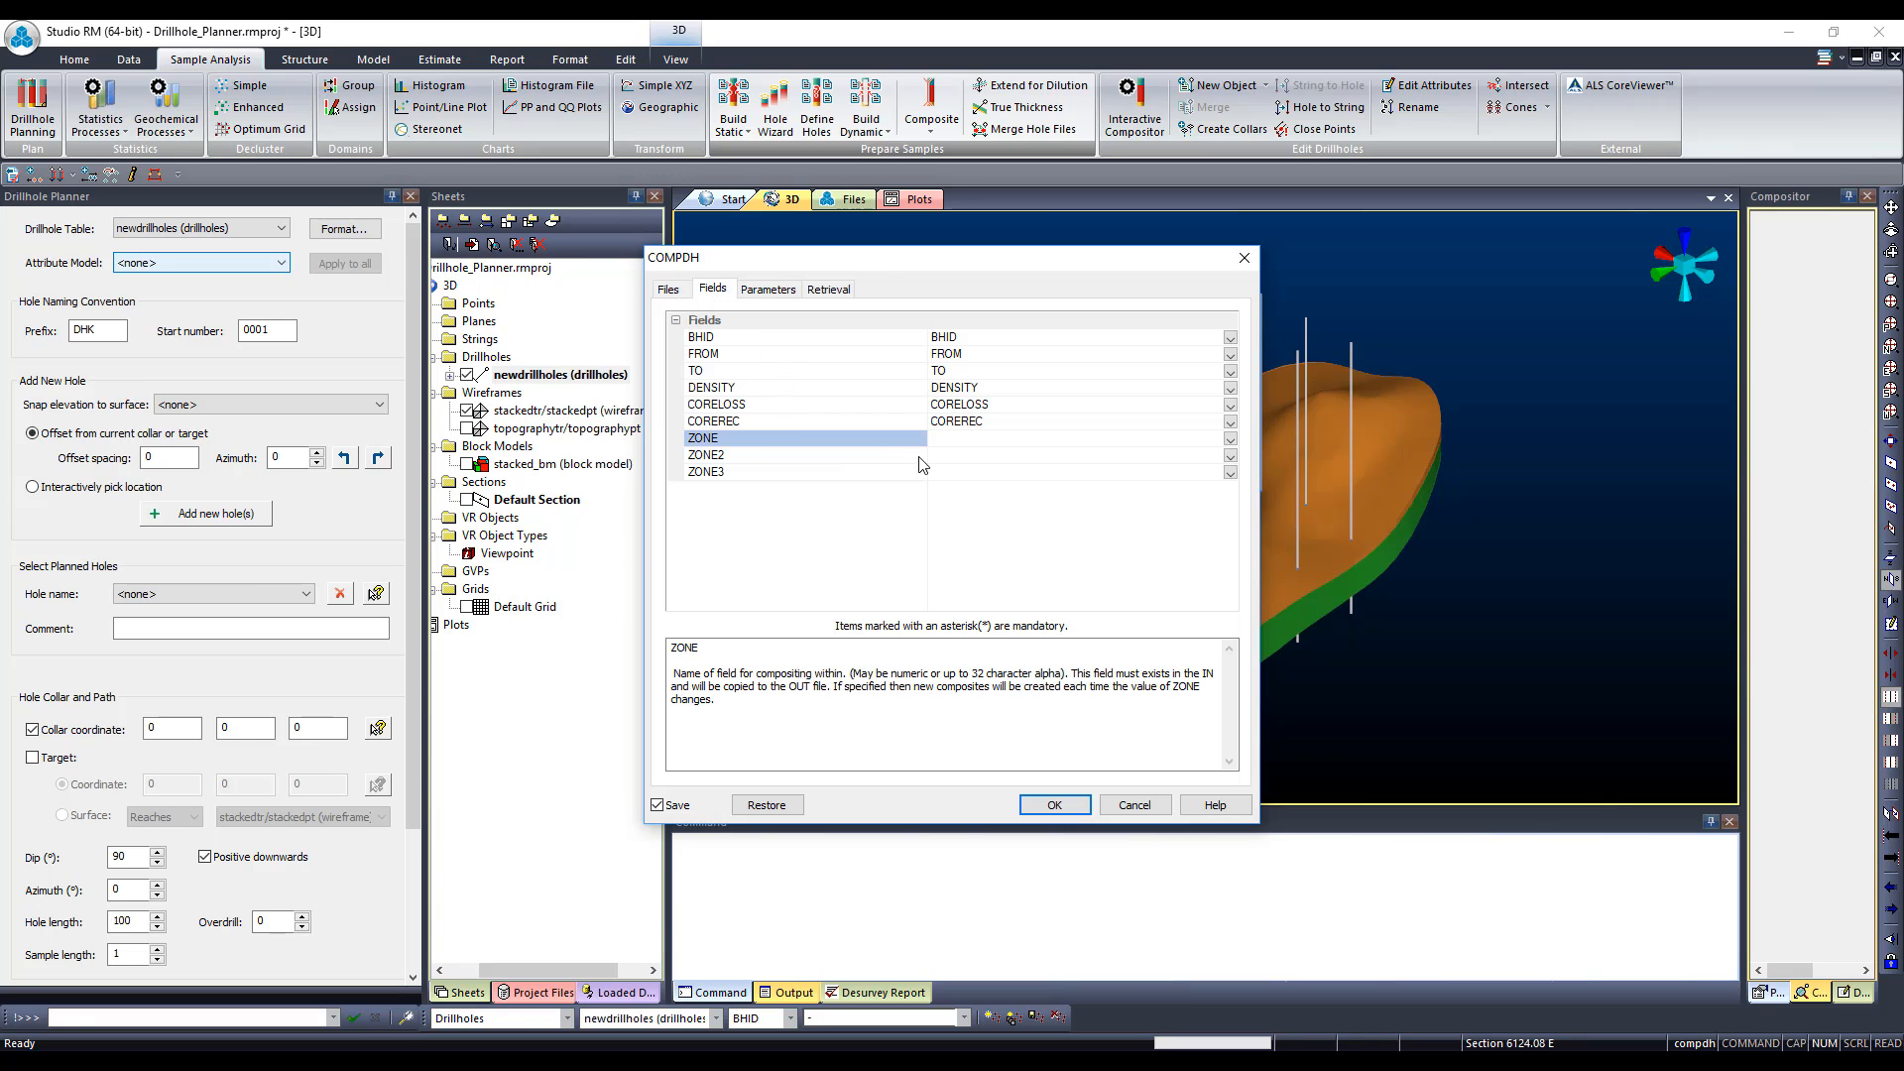
pyautogui.click(1230, 439)
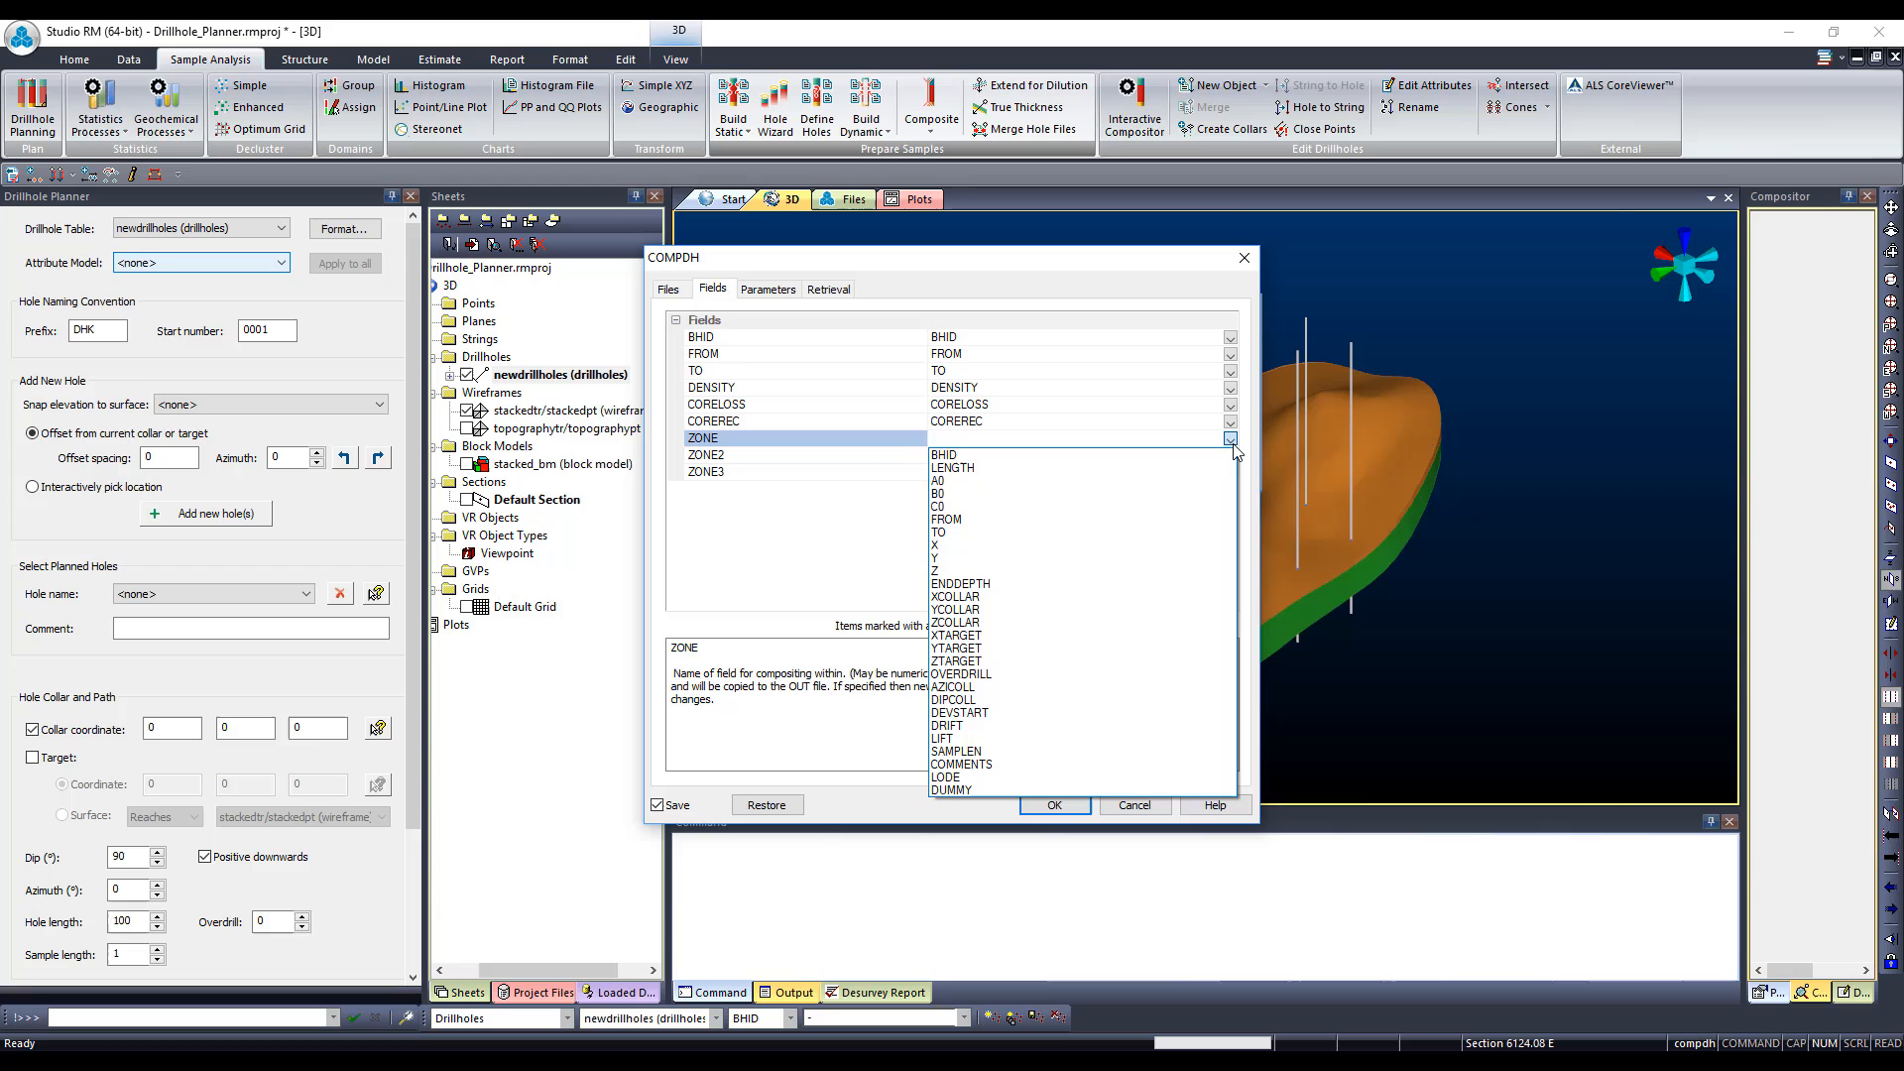
pyautogui.click(1118, 778)
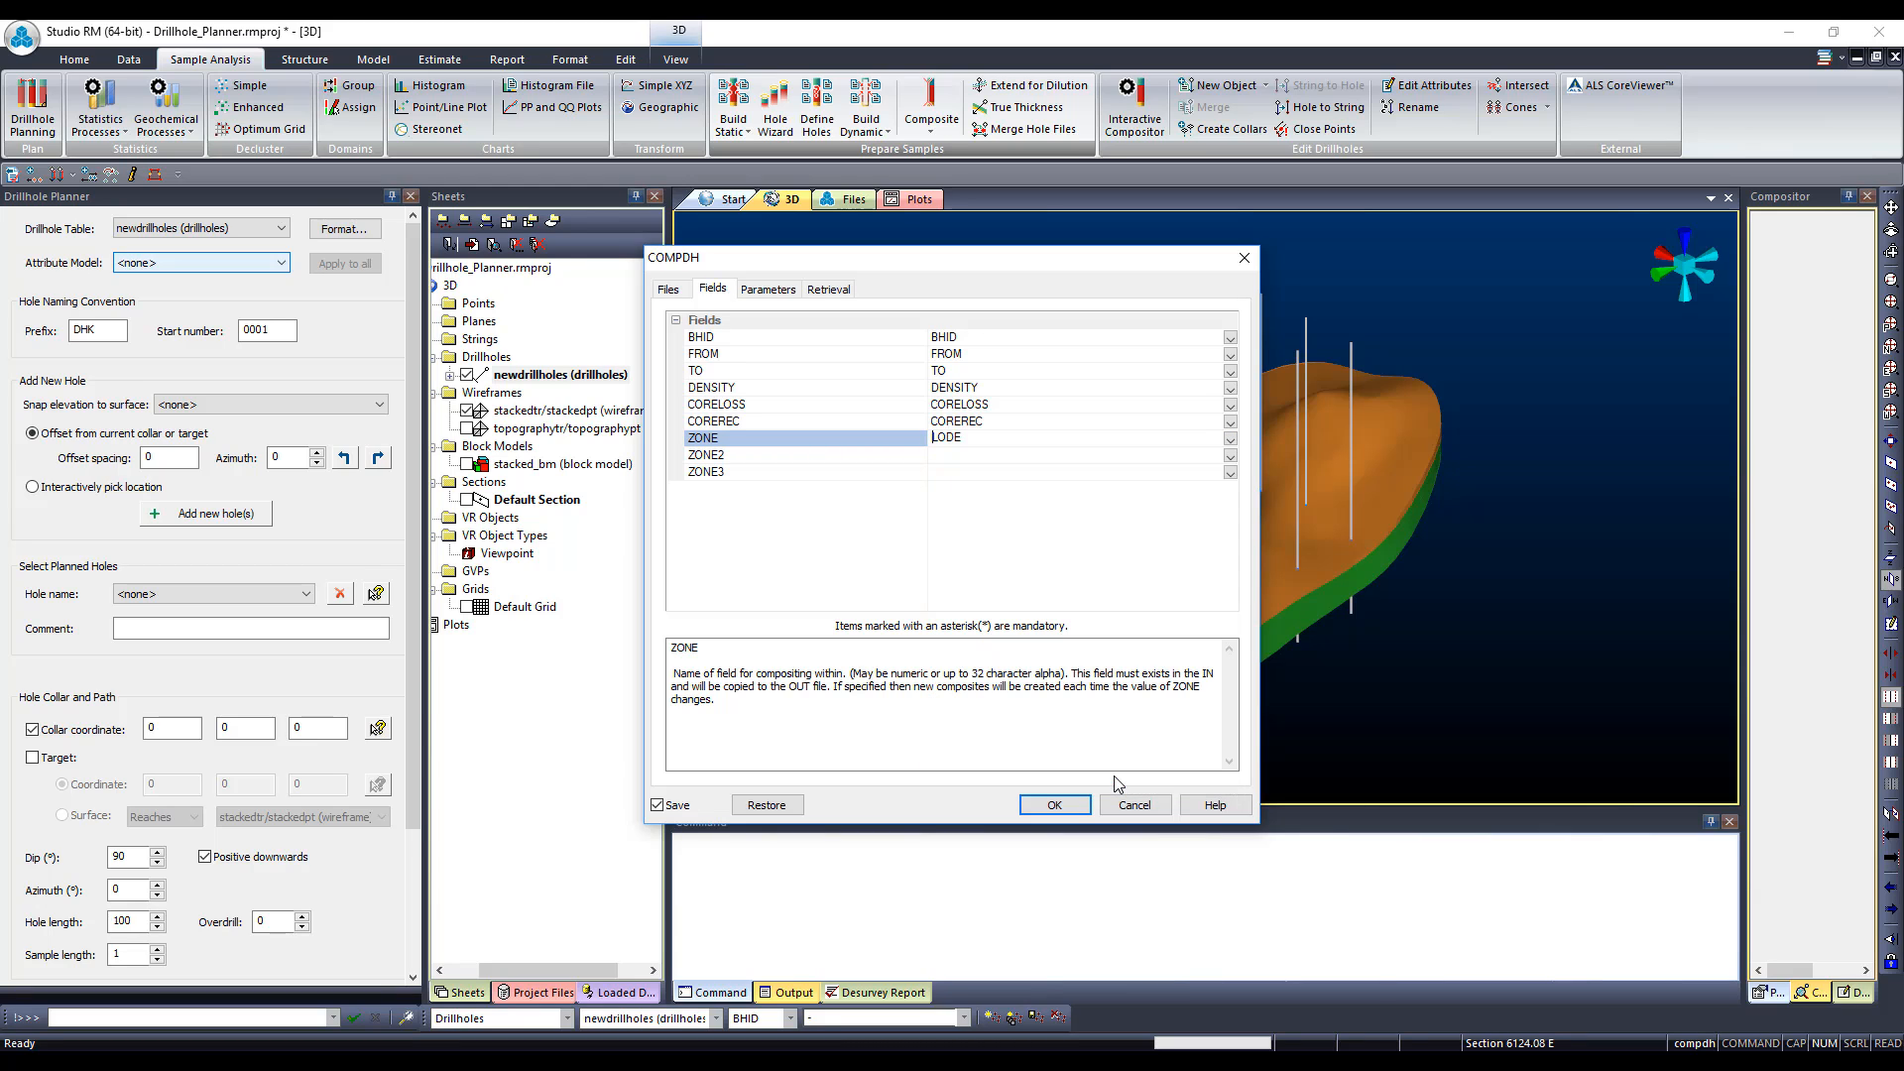
# Step: Set the composite INTERVAL to 9999 and MINCOMP to 1, and run COMPDH
pyautogui.click(772, 288)
pyautogui.click(1048, 338)
pyautogui.write('9')
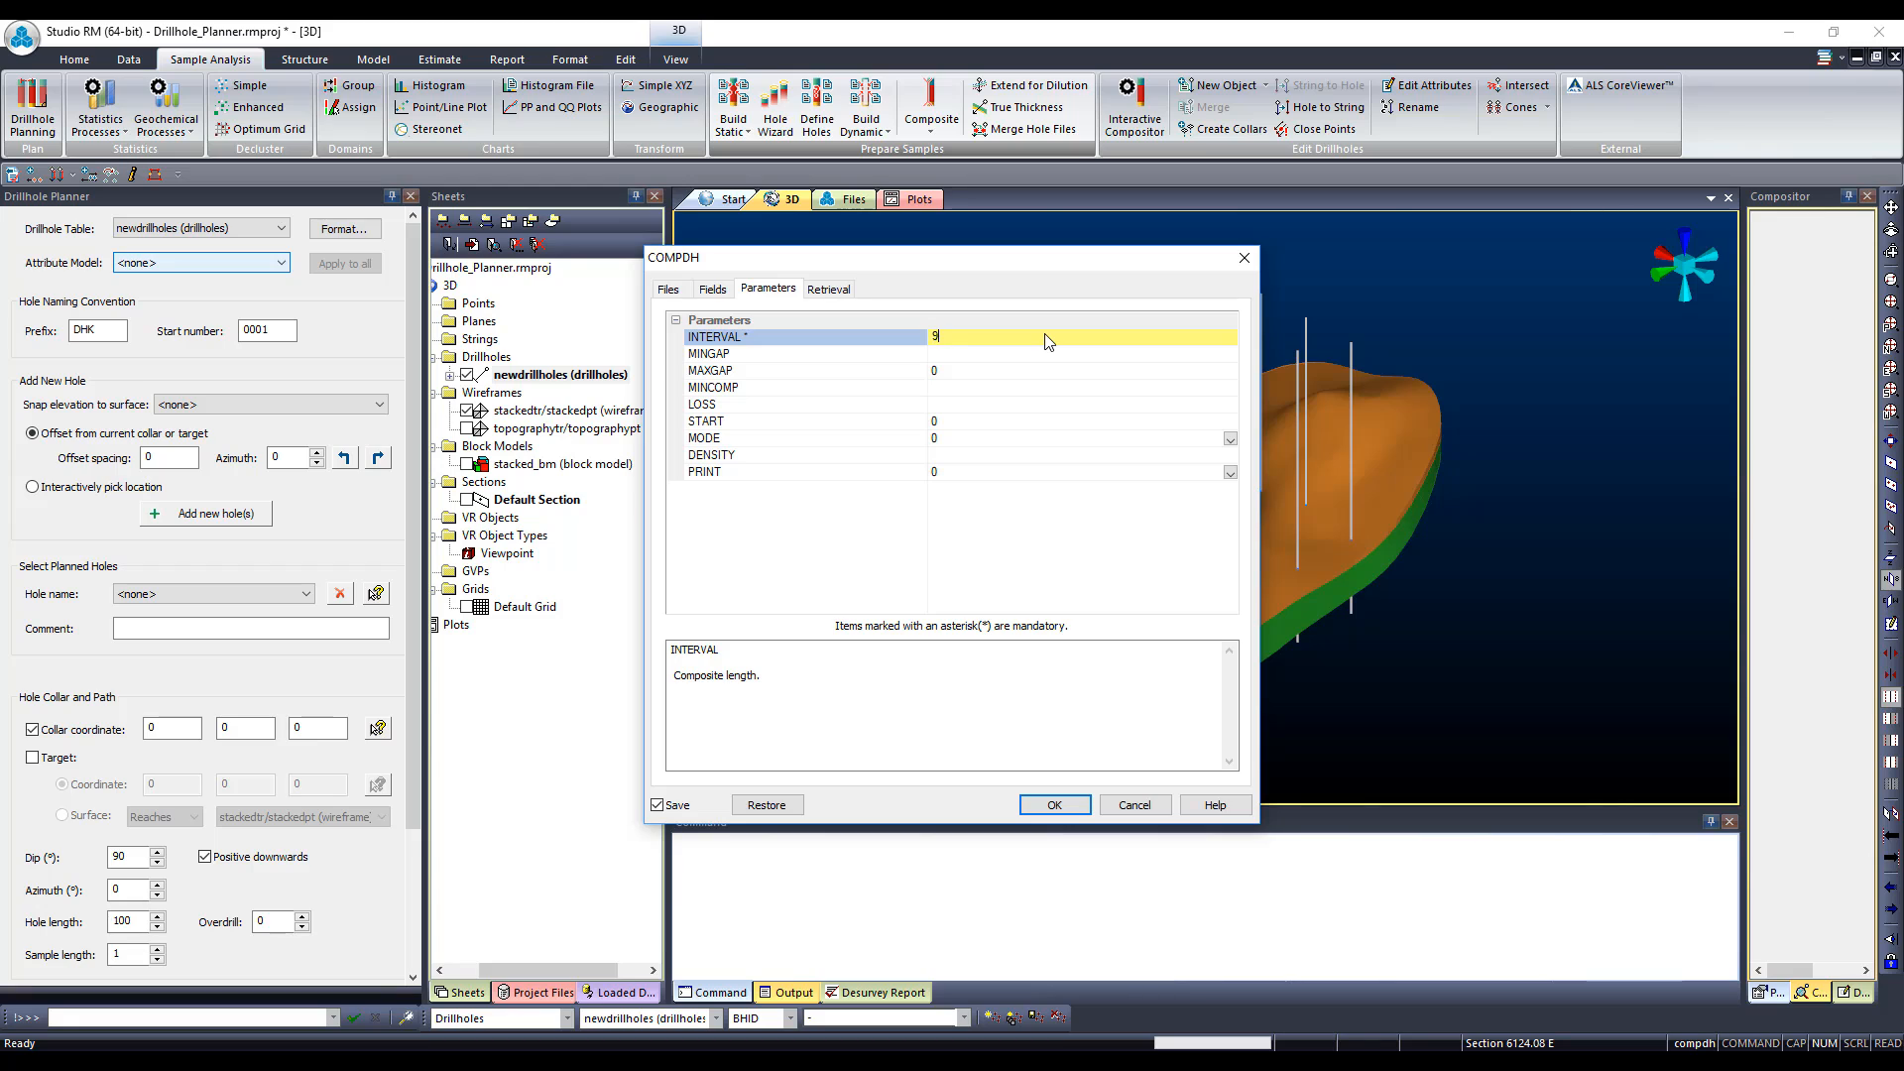
pyautogui.write('999')
pyautogui.click(964, 391)
pyautogui.write('1')
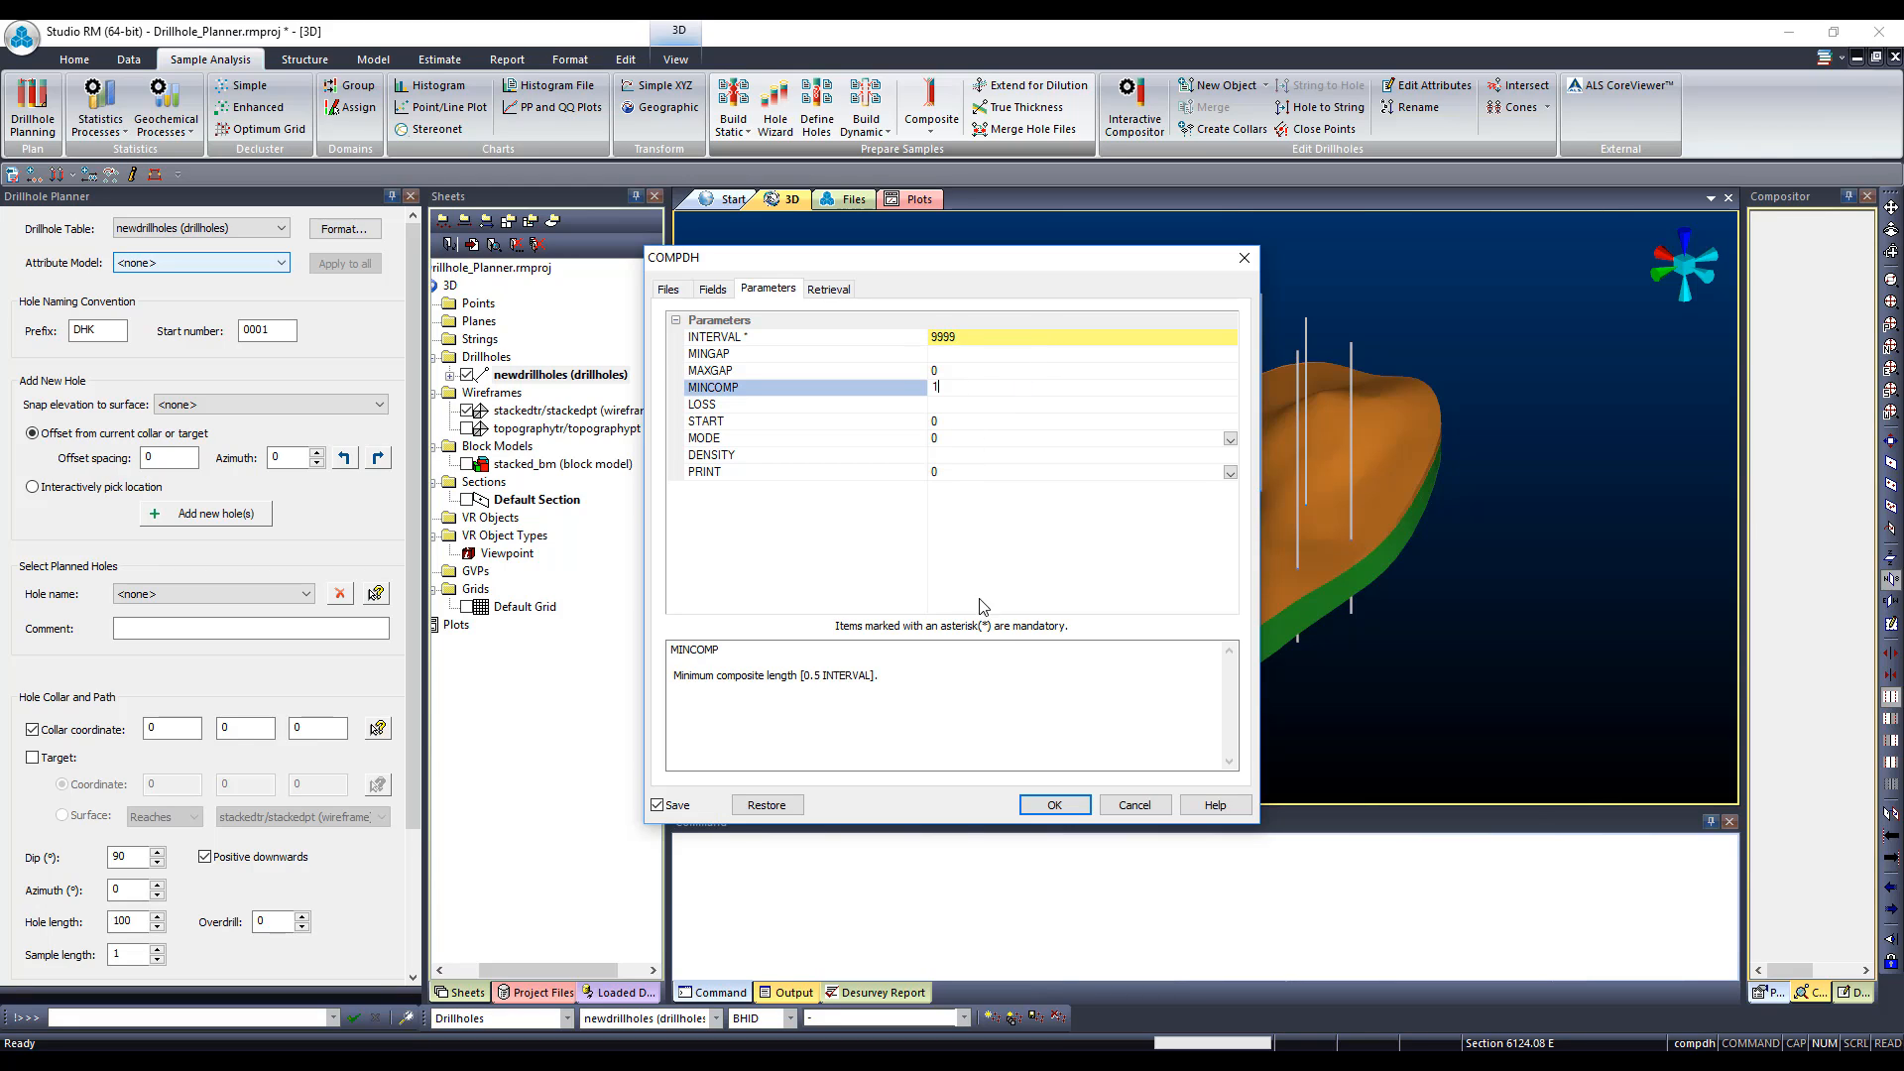
pyautogui.click(1044, 811)
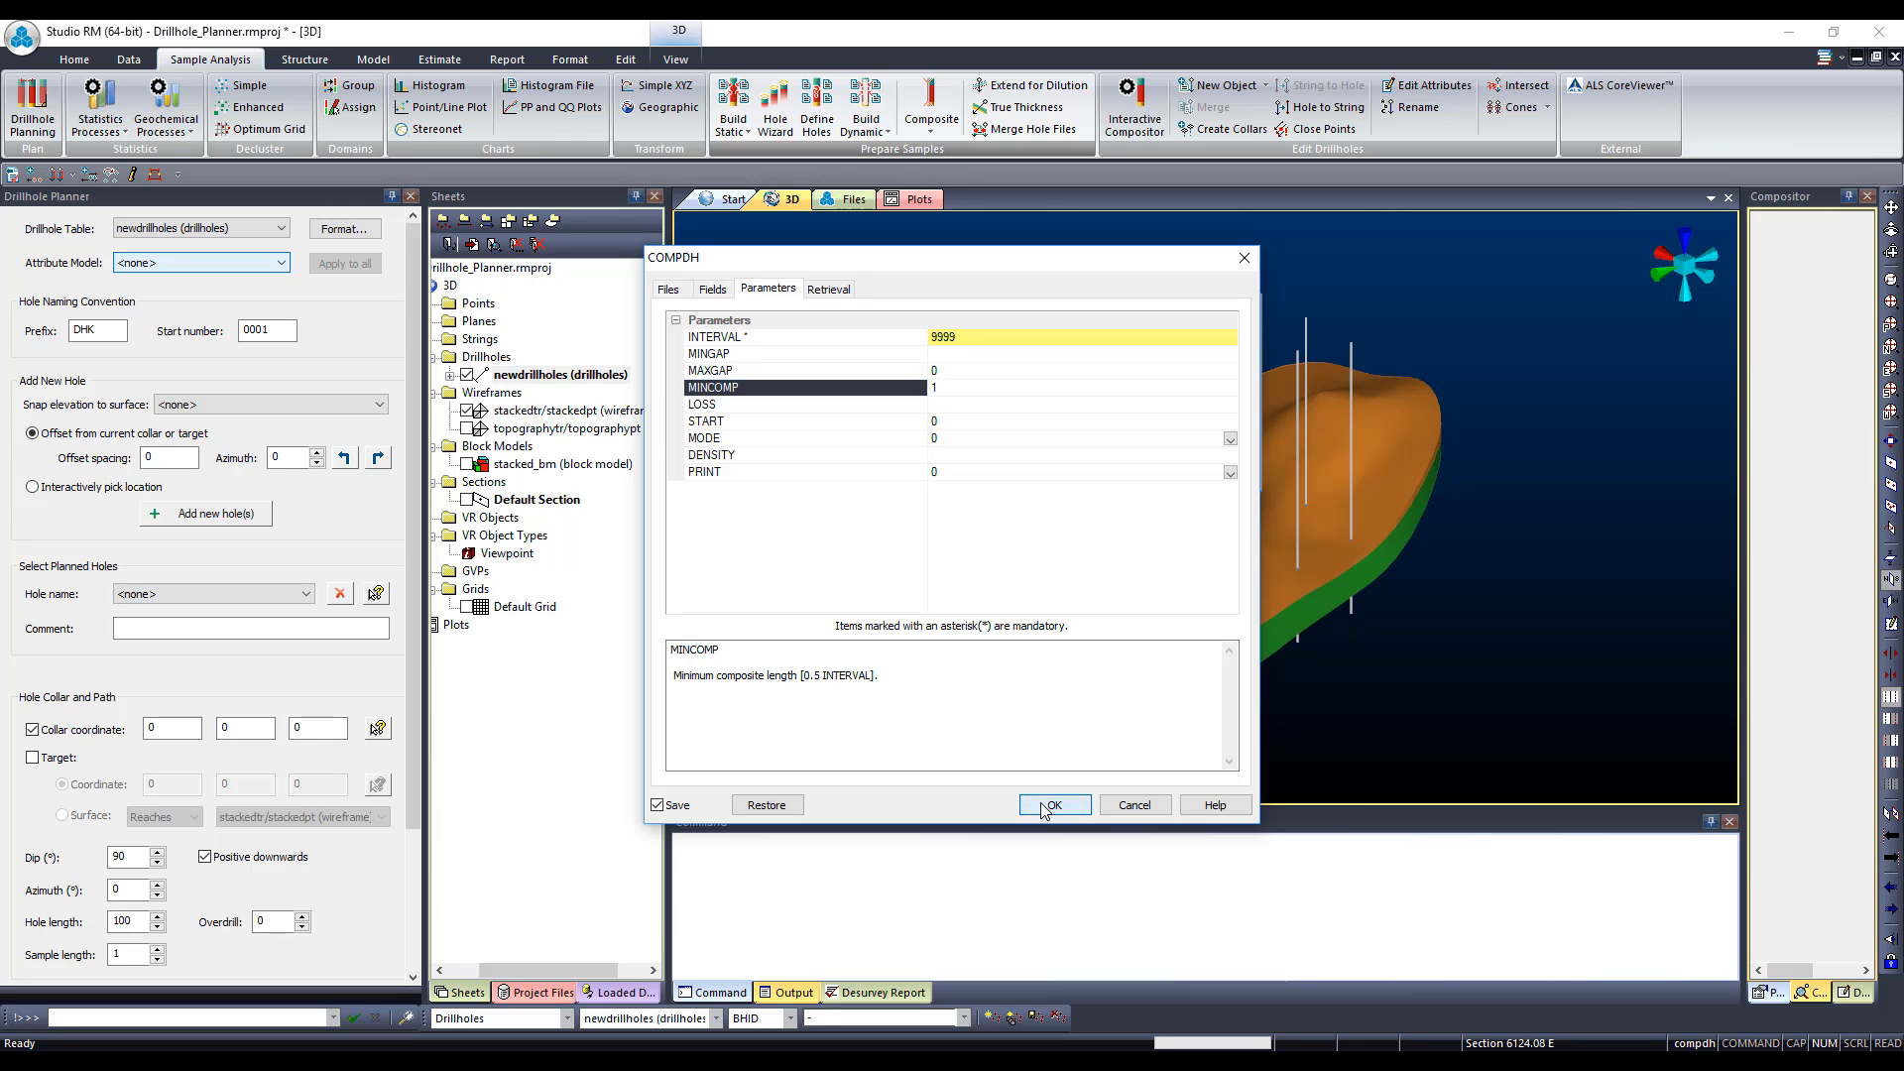
# Step: Load the NewDH_Comp drillholes from the project files into the 3D view
pyautogui.click(540, 992)
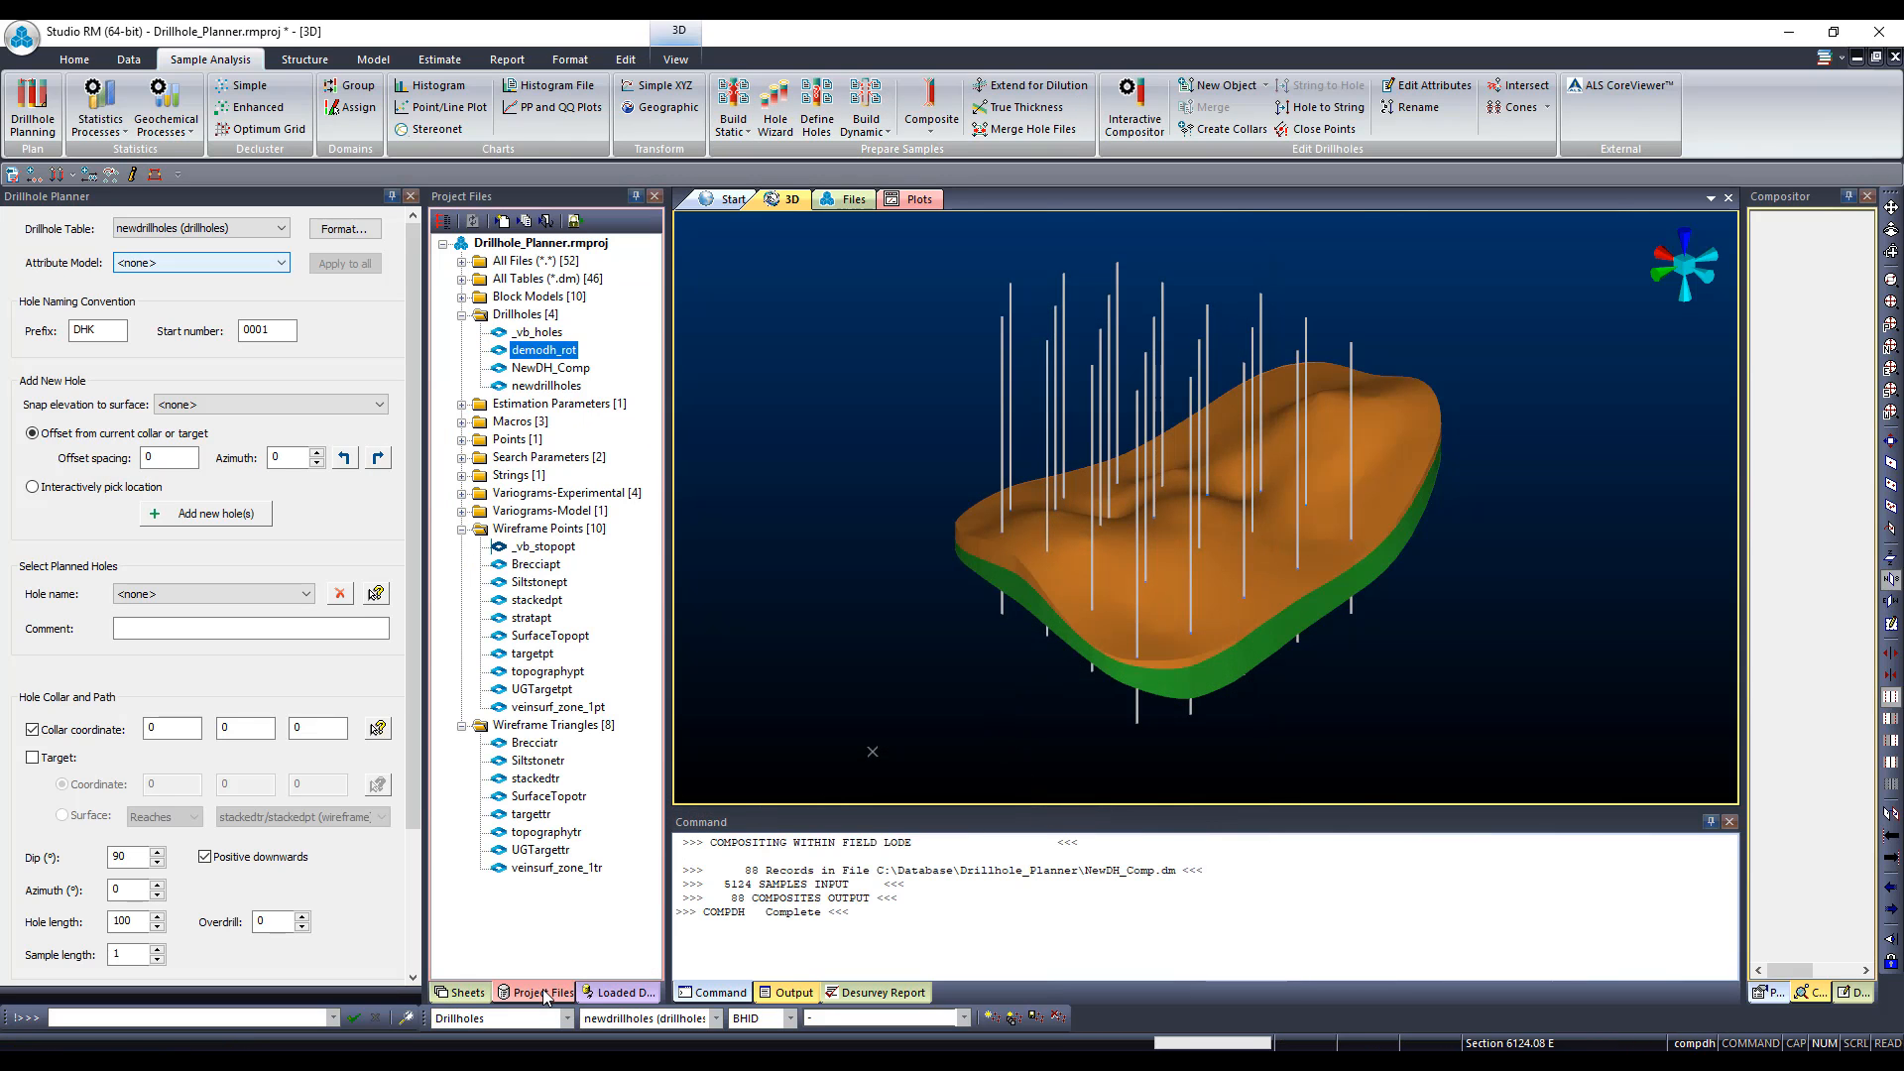
pyautogui.click(552, 369)
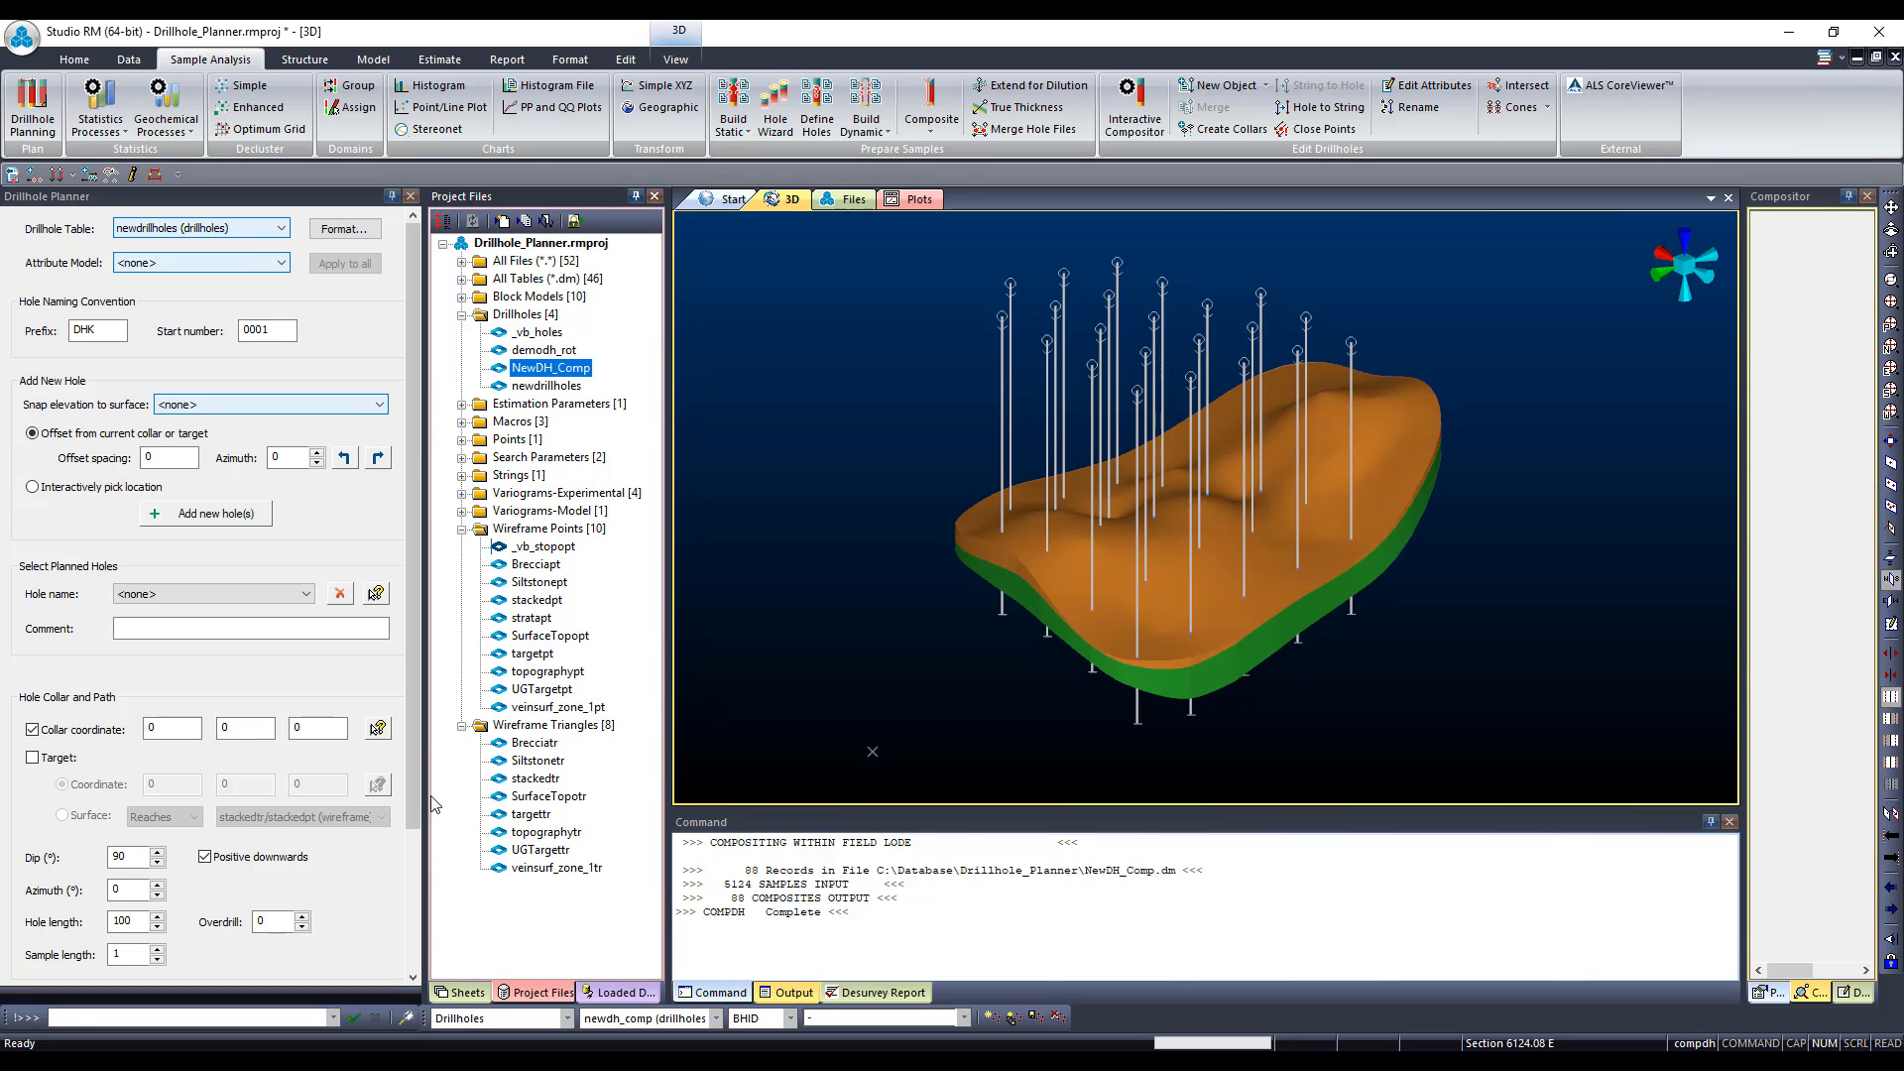
pyautogui.click(462, 992)
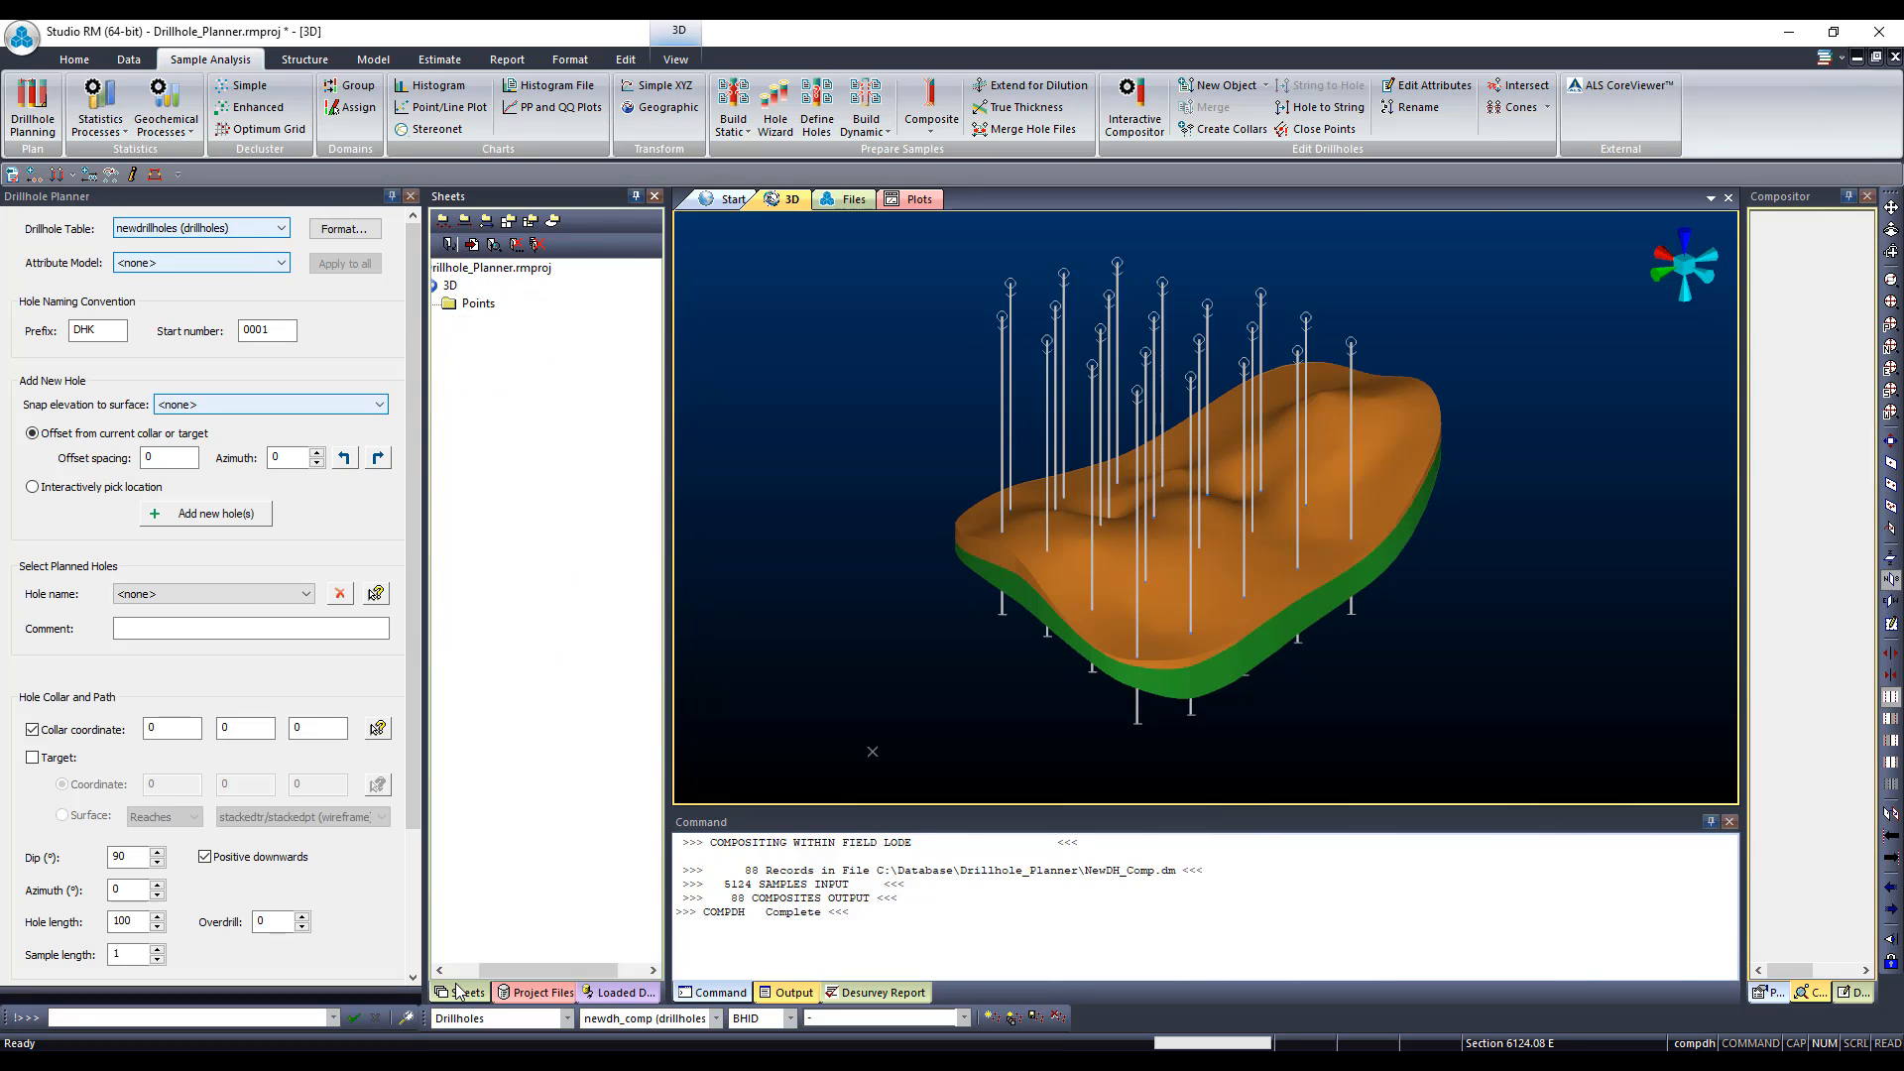
# Step: Choose newdh_comp as the planner's drillhole table and save its collars.csv, surveys.csv and samples.csv tables
pyautogui.click(284, 236)
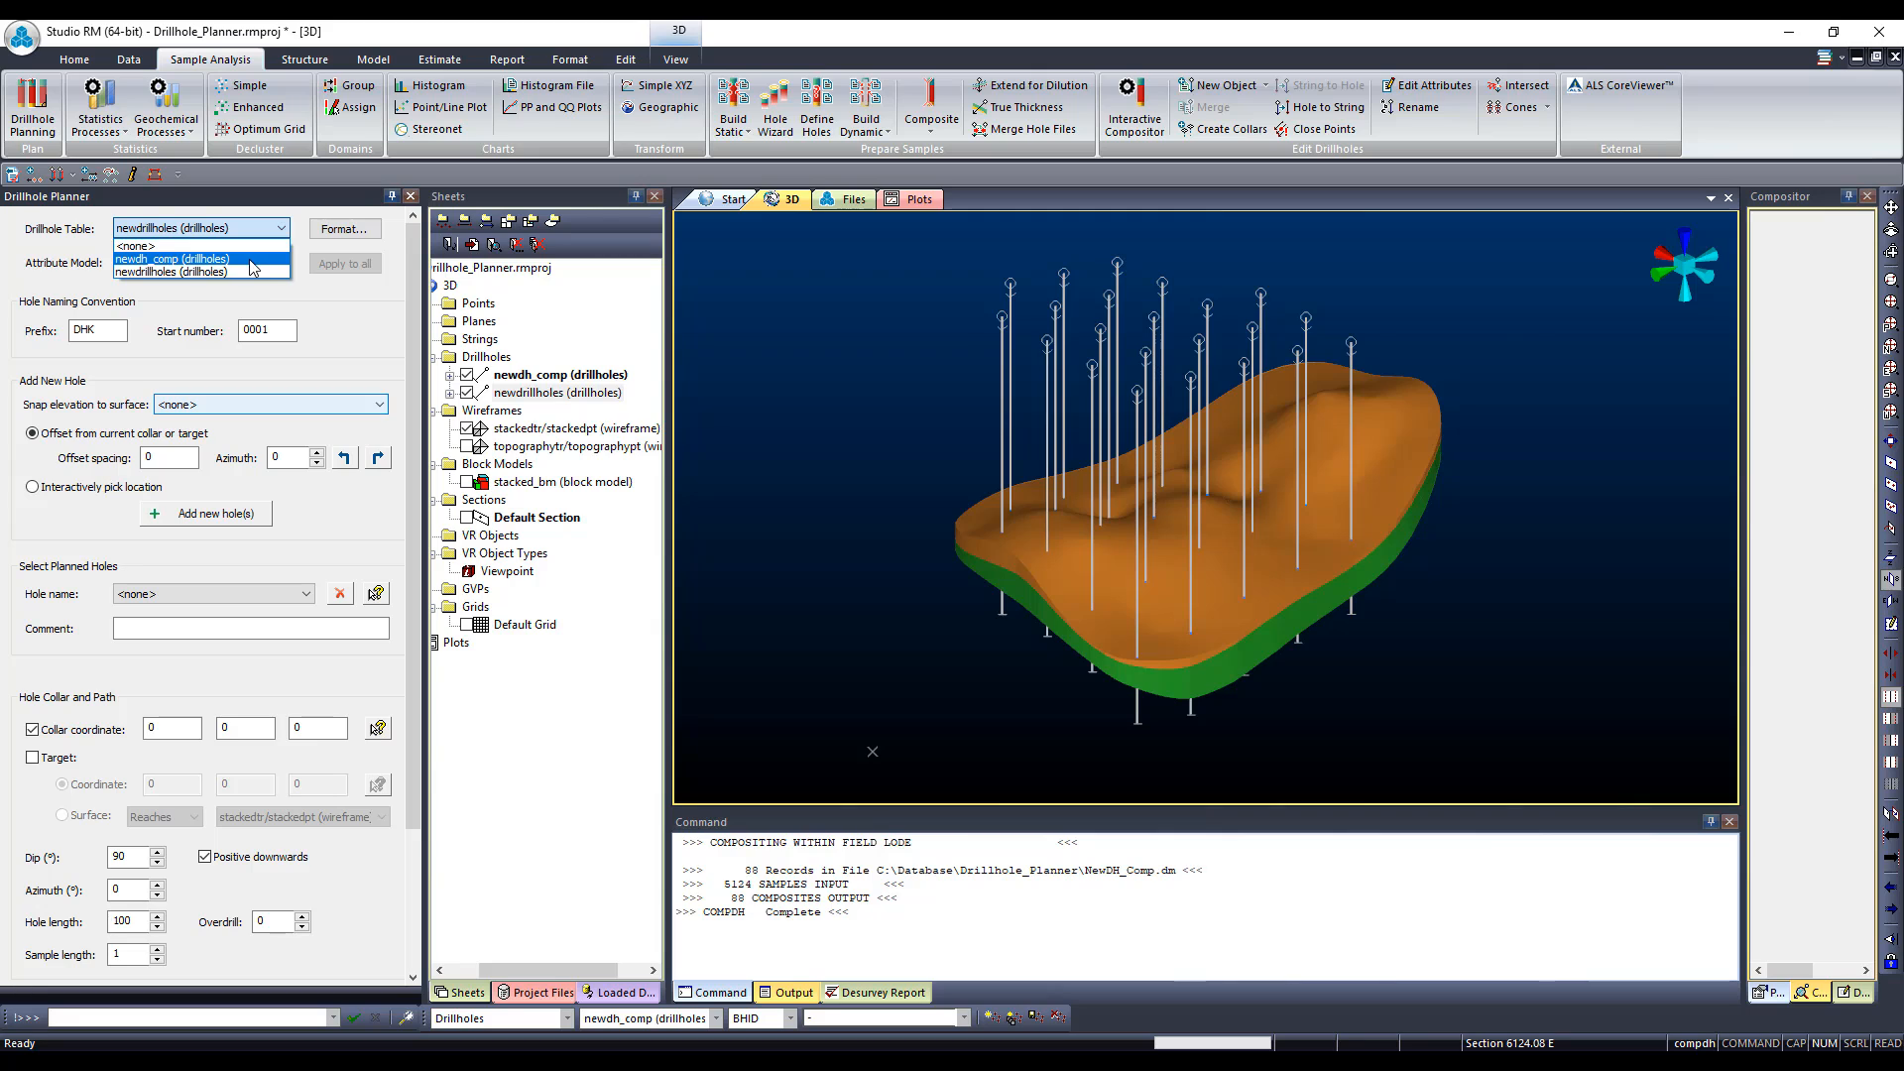
pyautogui.click(253, 266)
pyautogui.scroll(-5, 412, 315)
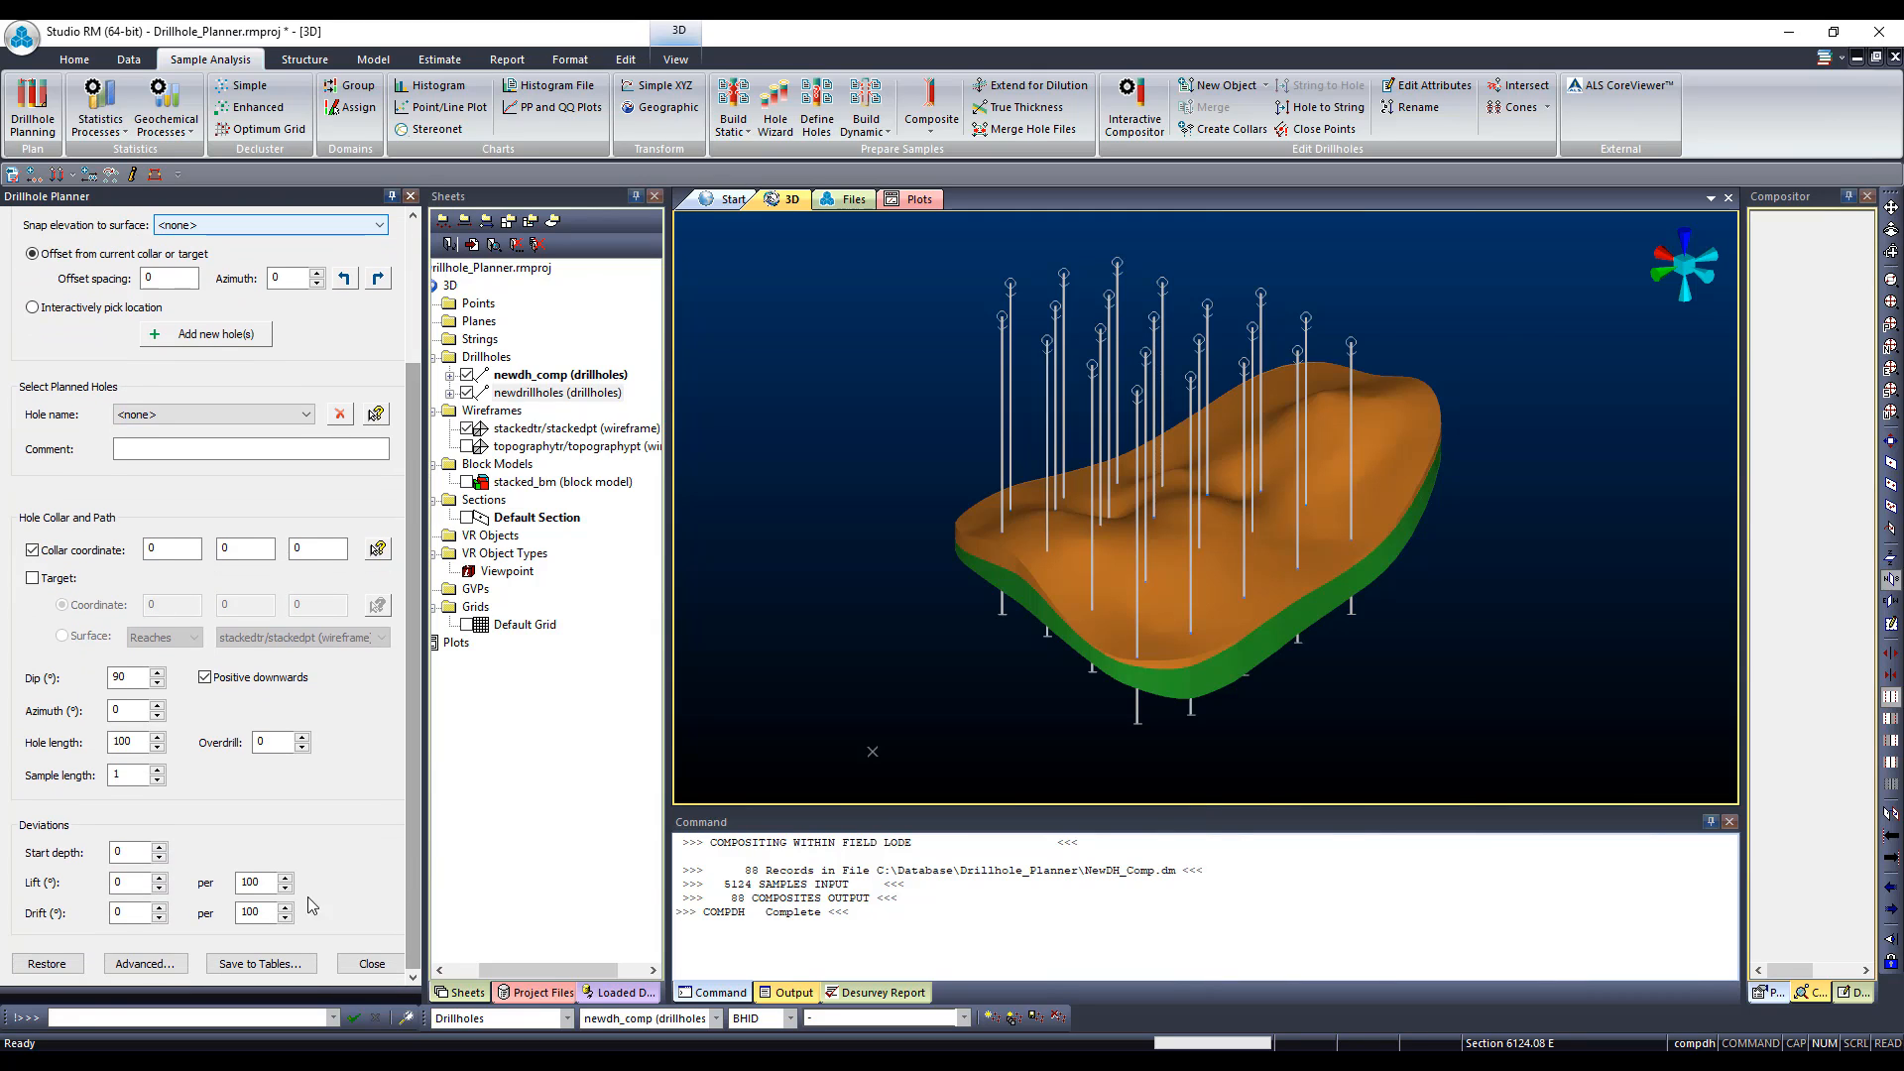
pyautogui.click(274, 963)
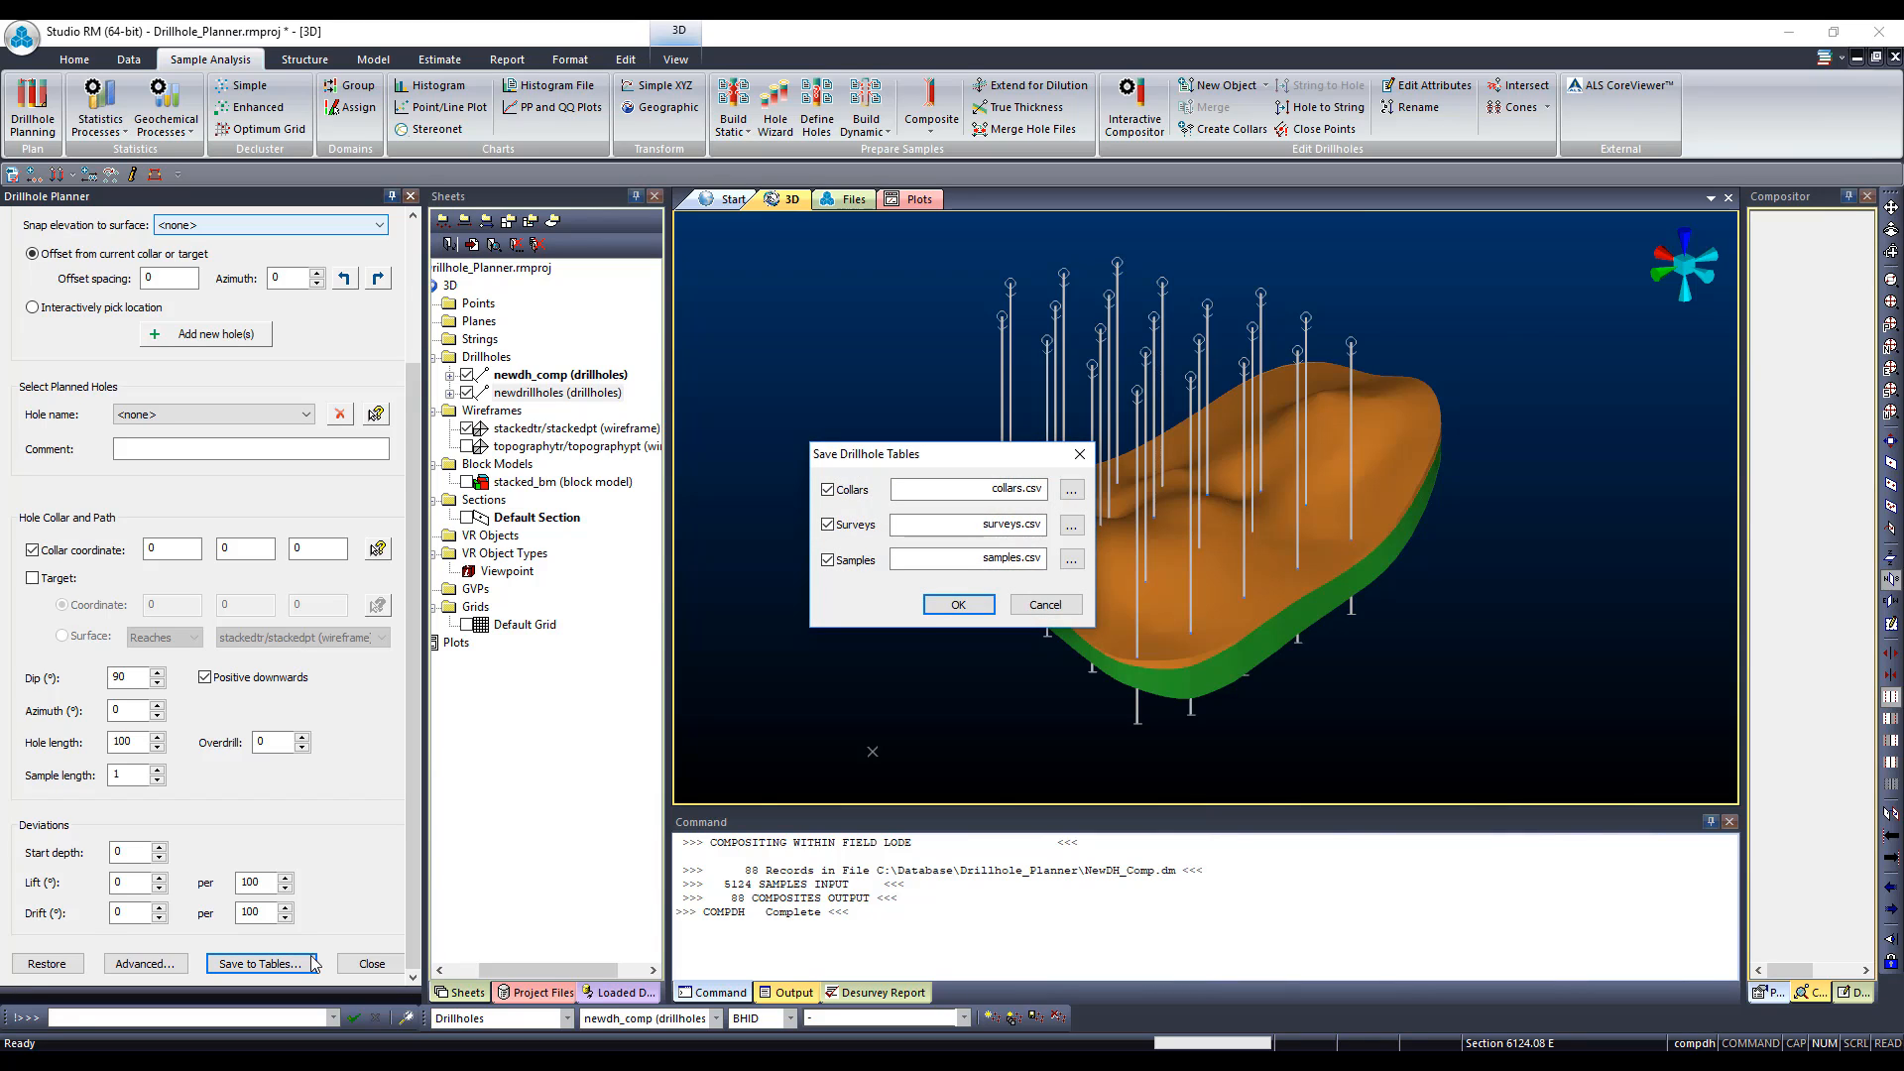
pyautogui.click(968, 605)
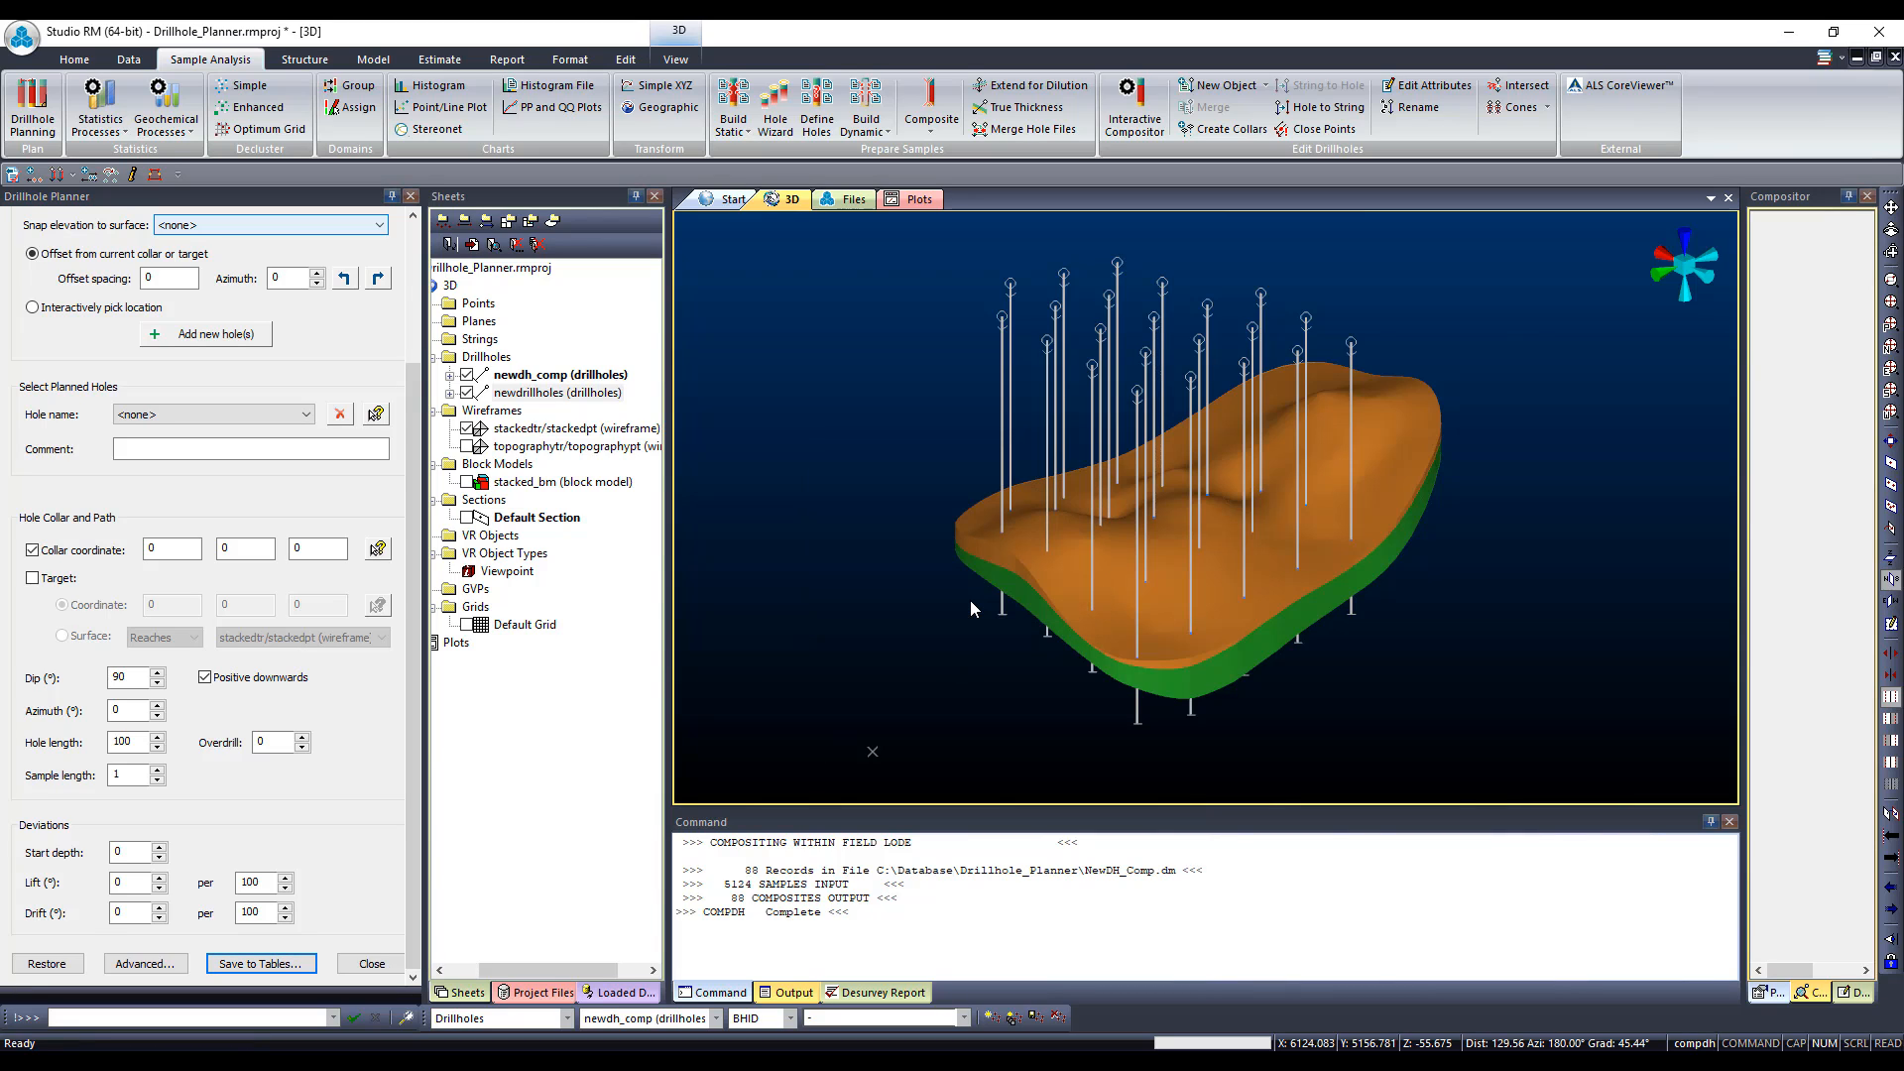
# Step: Open the exported collars, samples and surveys CSV files from the project files in Excel, and switch to samples.csv
pyautogui.click(537, 992)
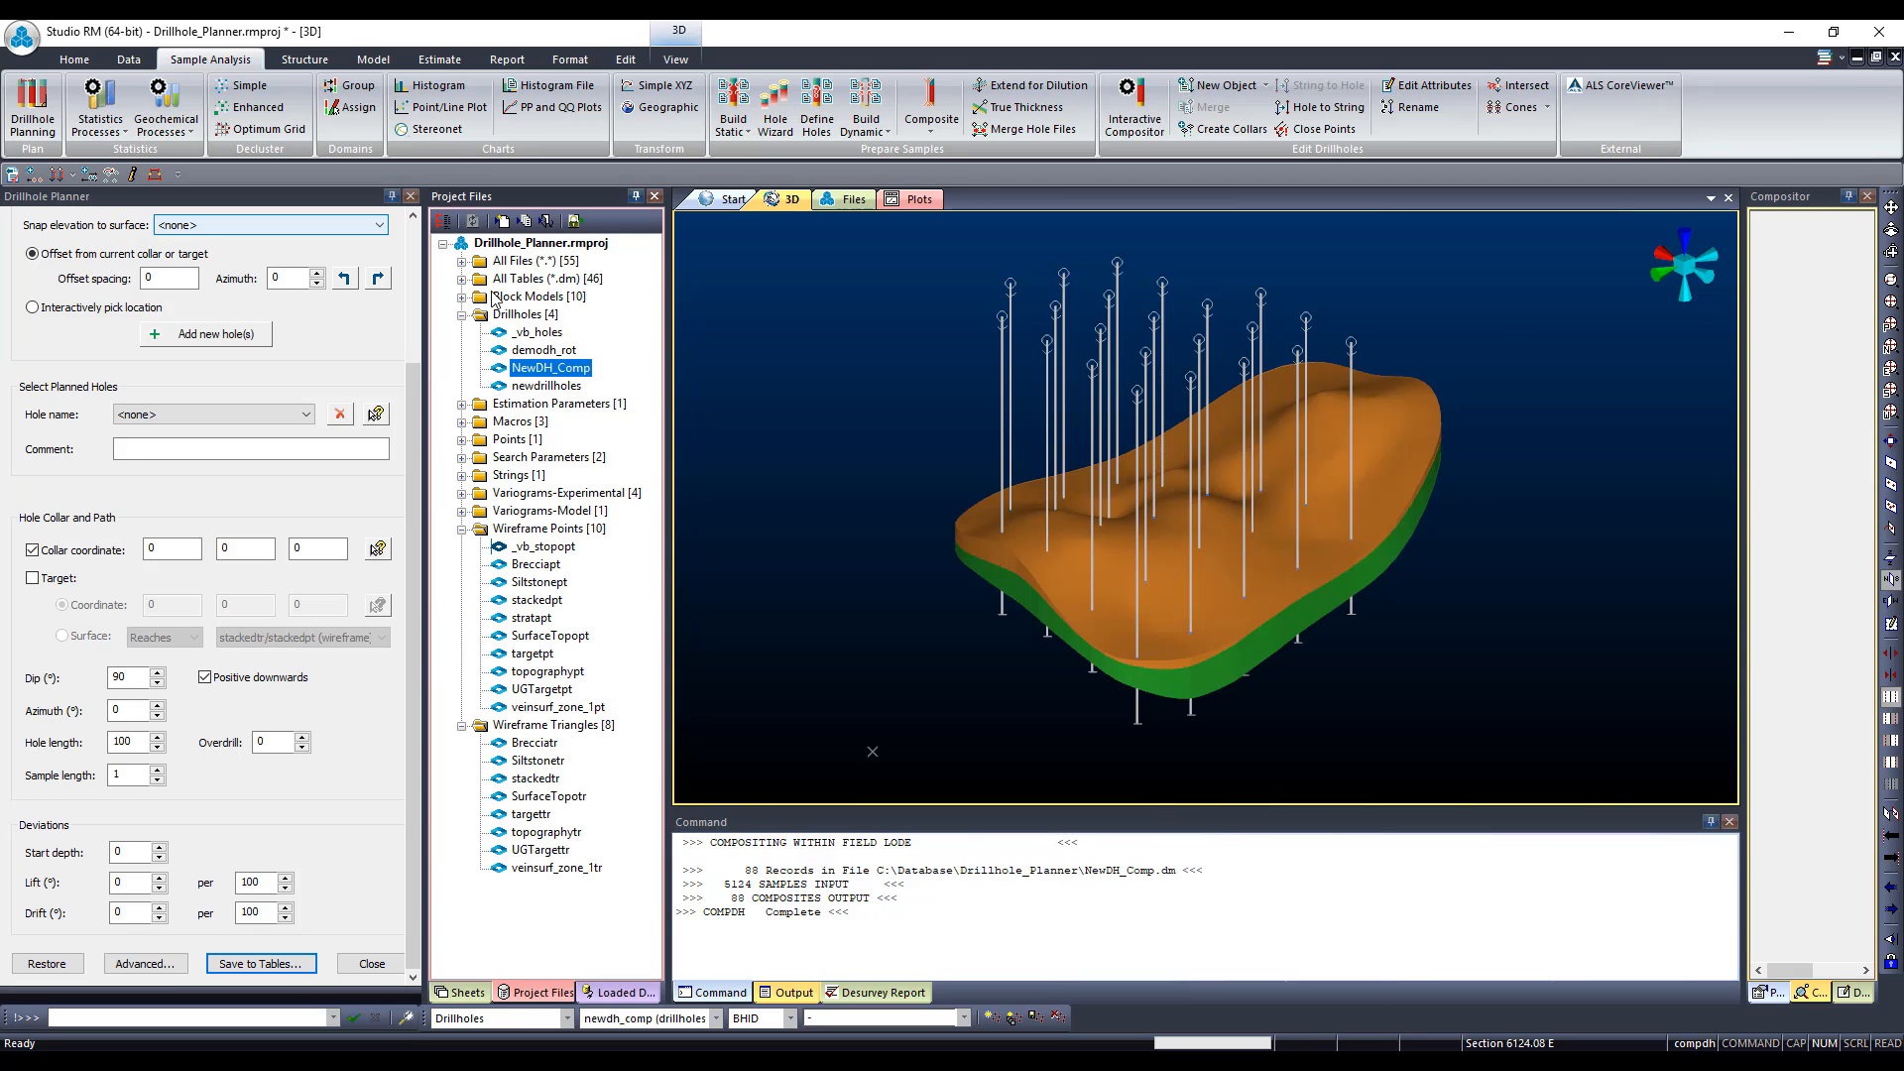
pyautogui.click(463, 262)
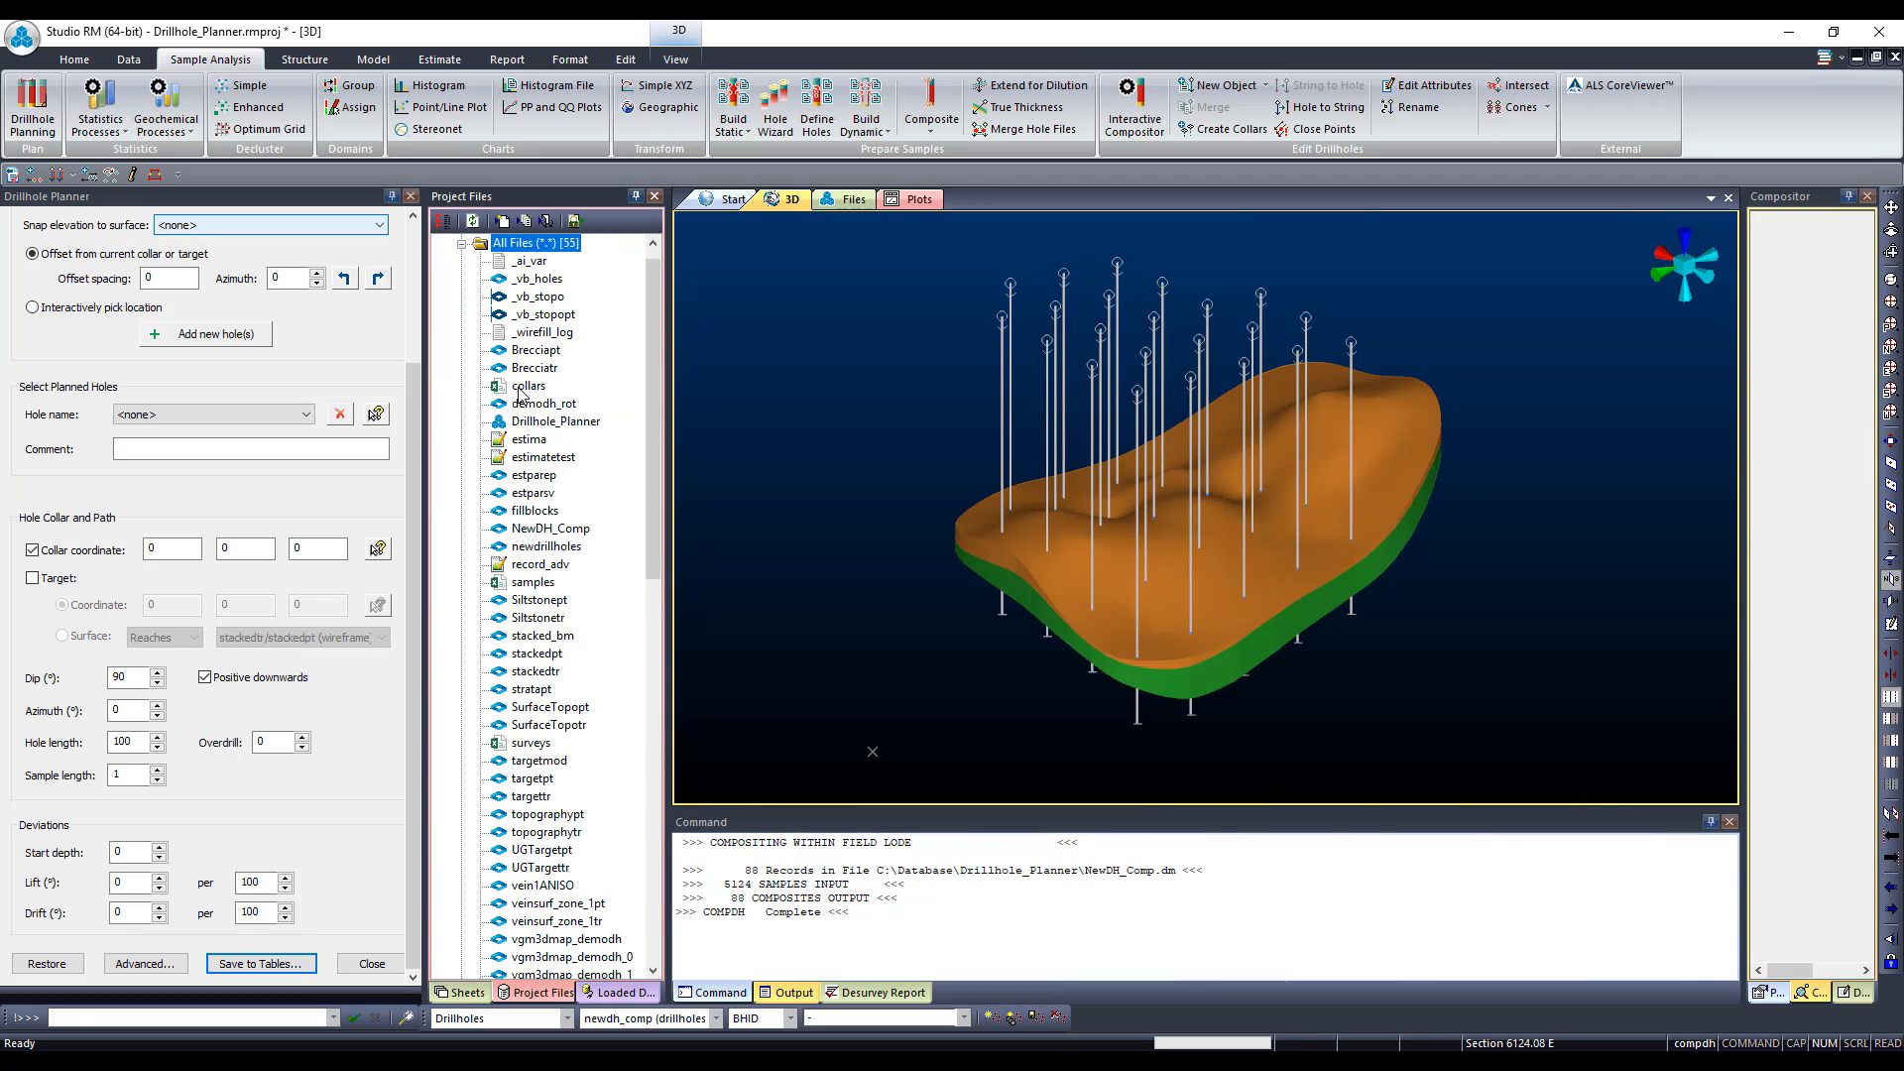
pyautogui.click(522, 389)
pyautogui.keyDown('ctrl'); pyautogui.click(533, 583); pyautogui.keyUp('ctrl')
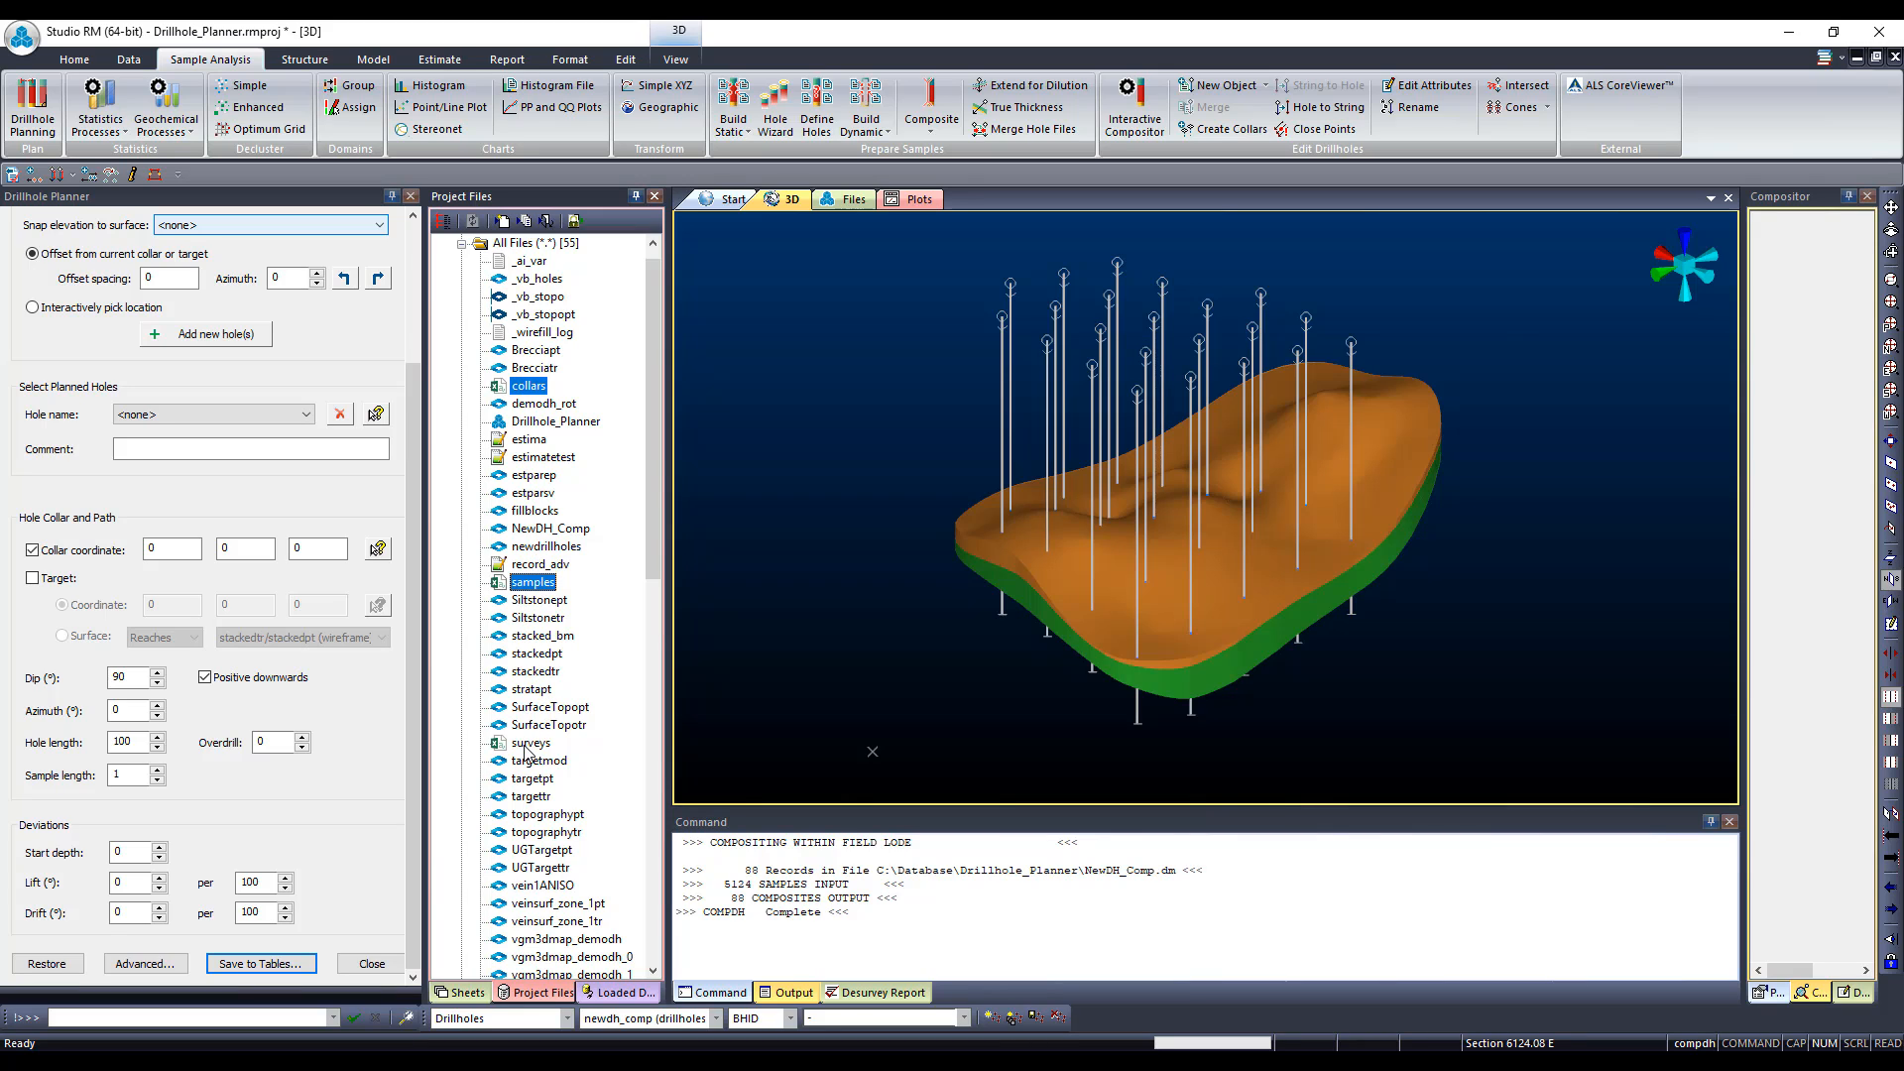
pyautogui.keyDown('ctrl'); pyautogui.click(528, 746); pyautogui.keyUp('ctrl')
pyautogui.rightClick(527, 745)
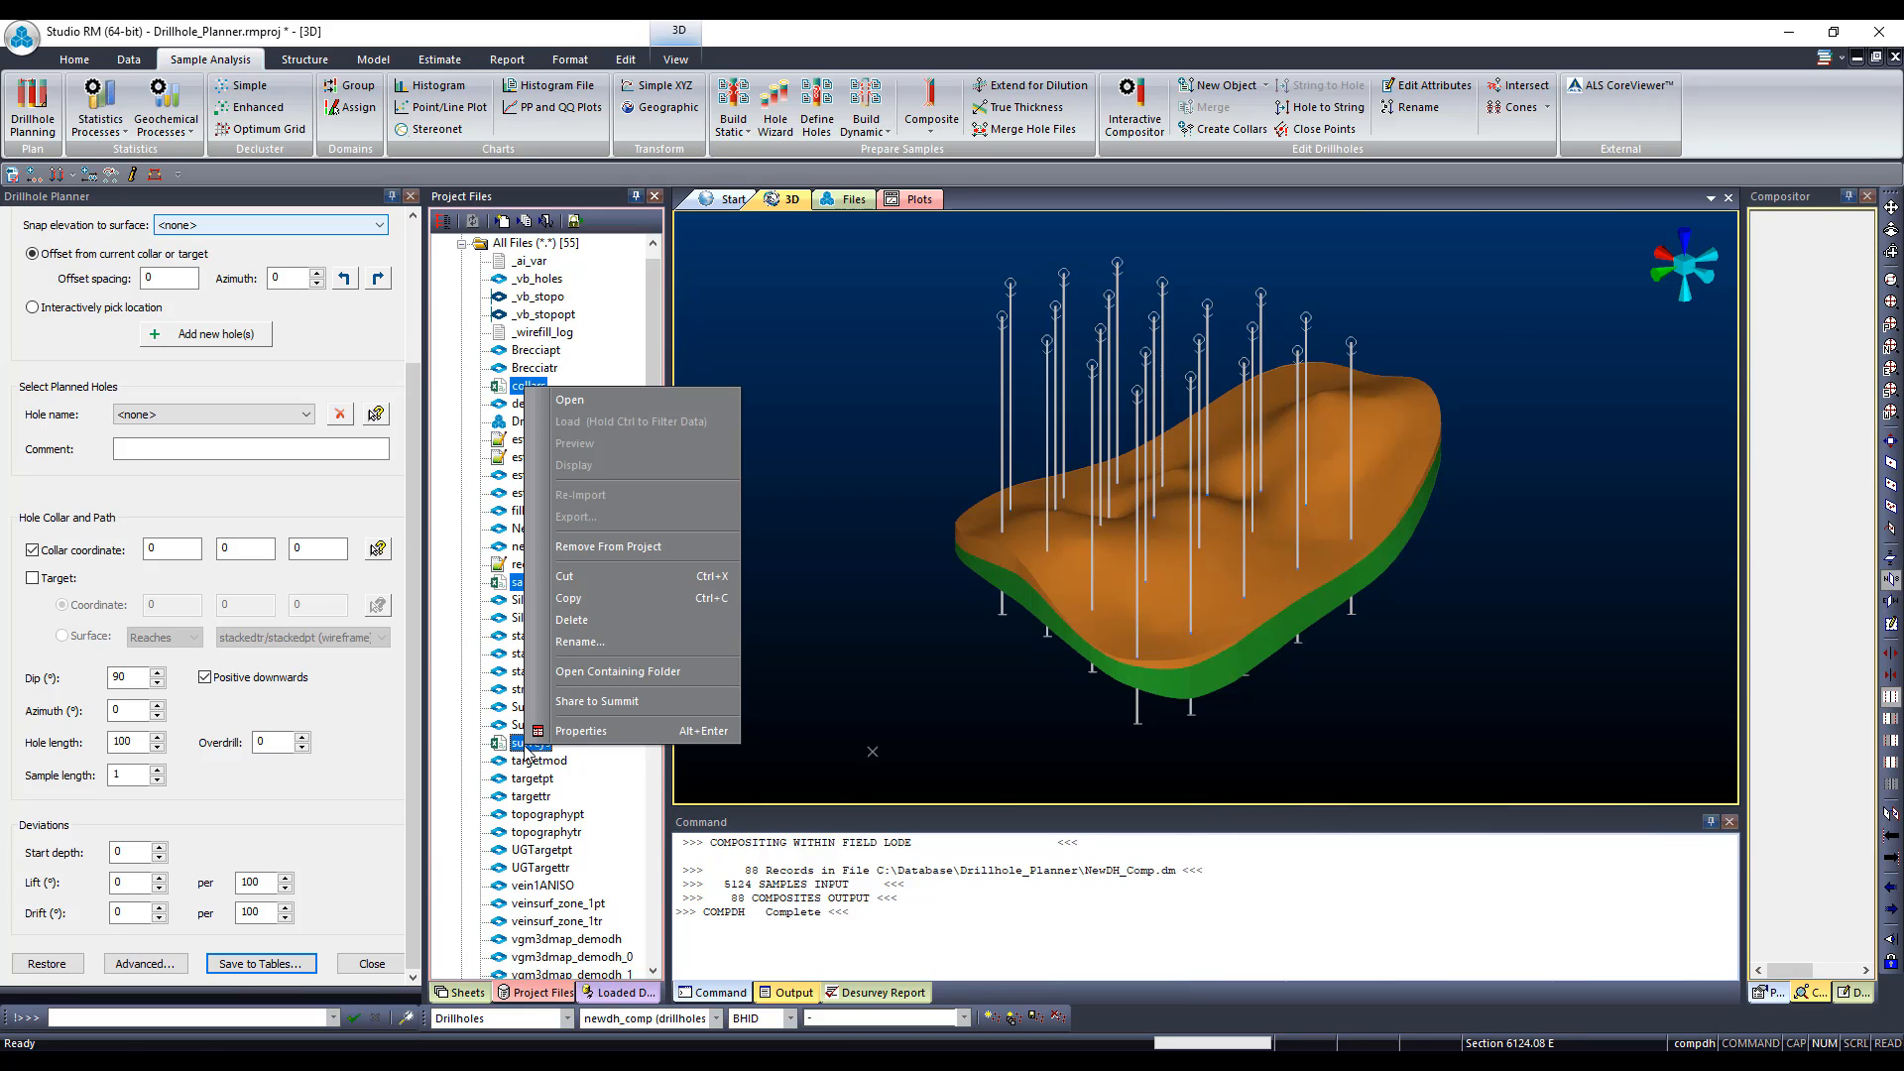
pyautogui.click(635, 397)
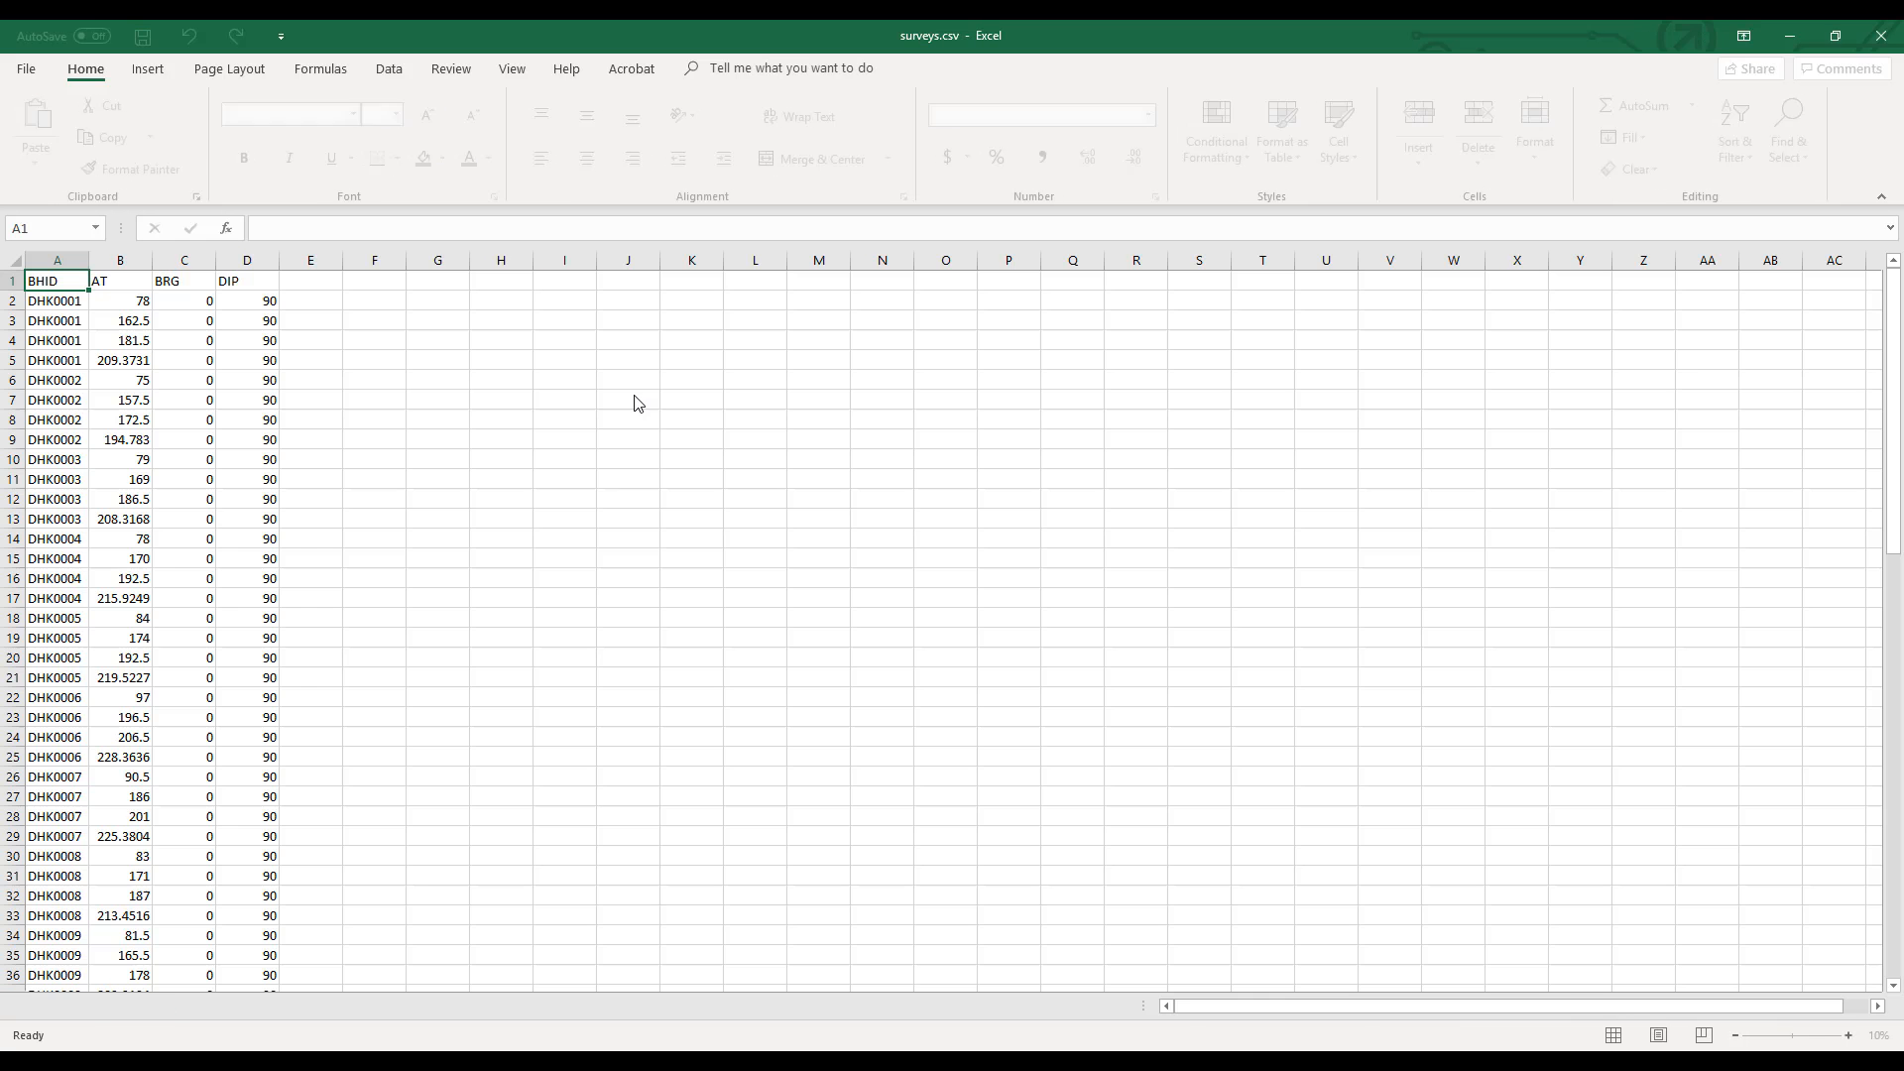
pyautogui.moveTo(913, 1062)
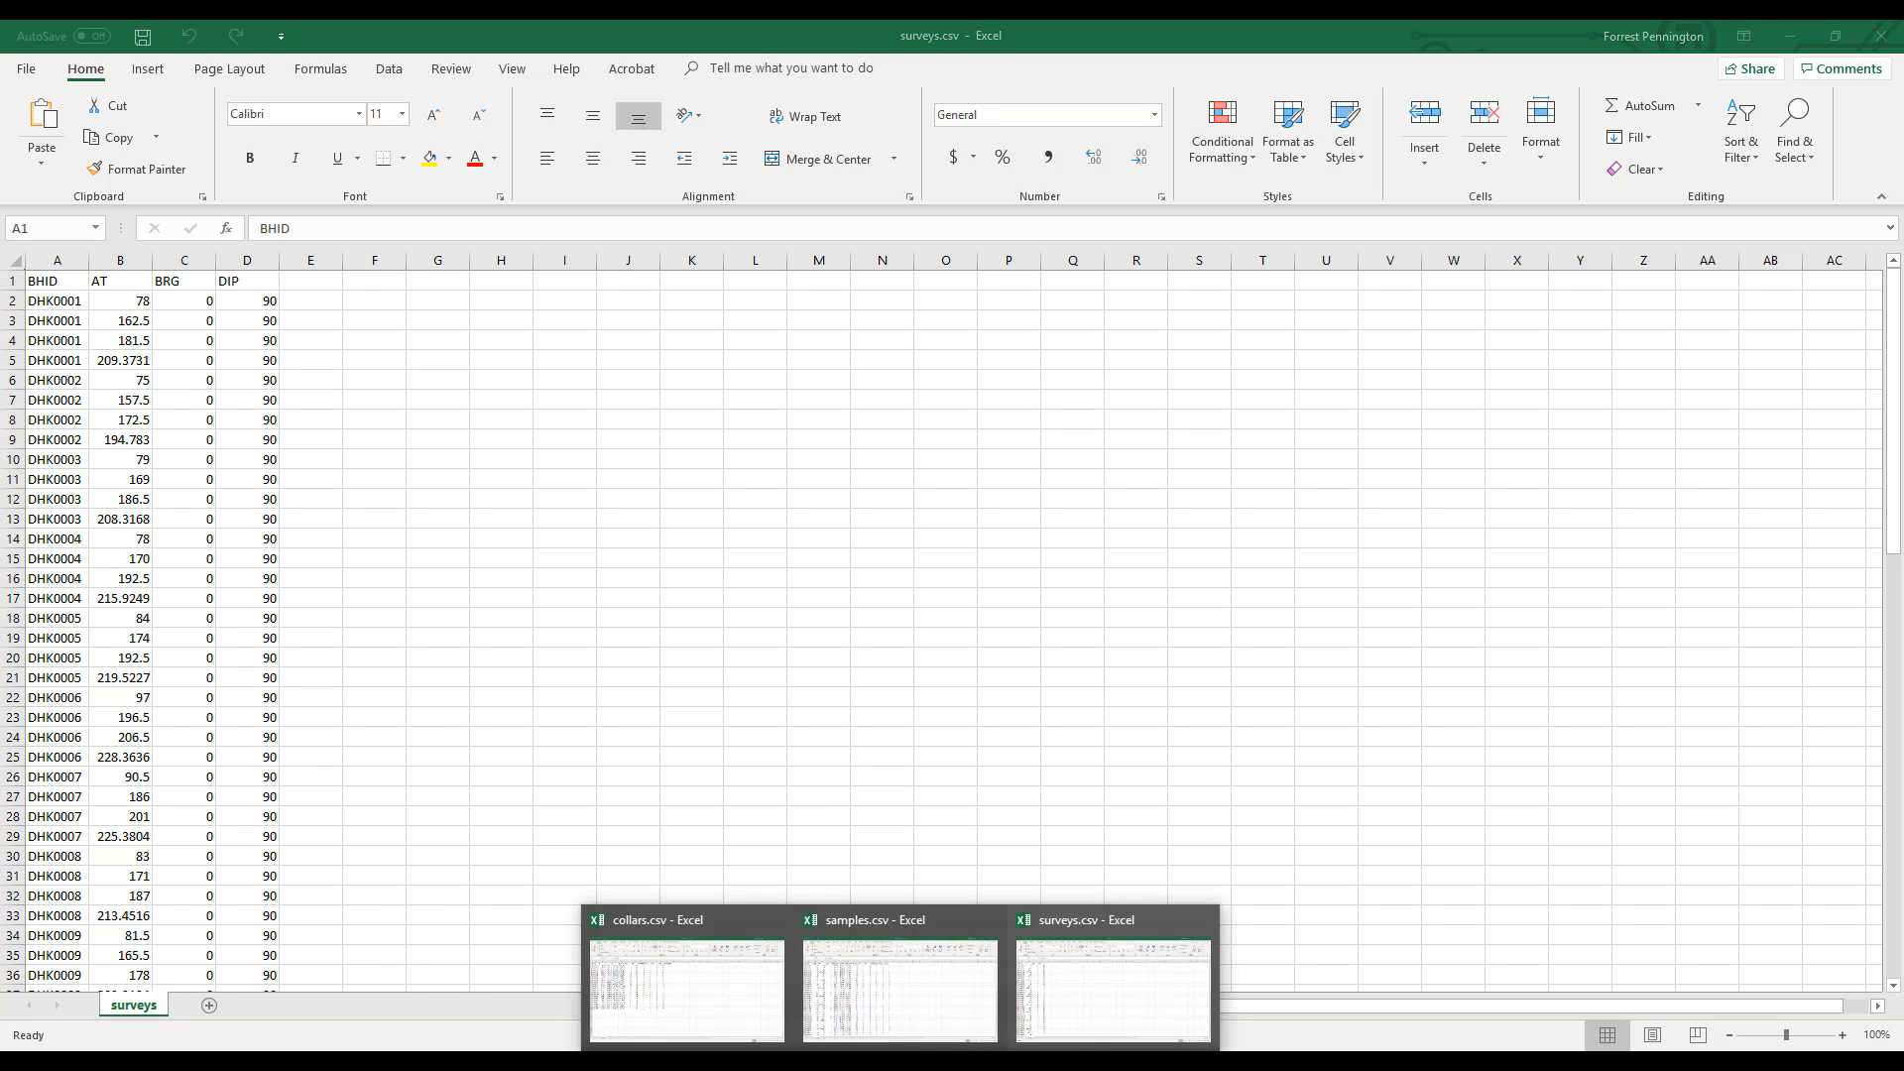
pyautogui.click(914, 996)
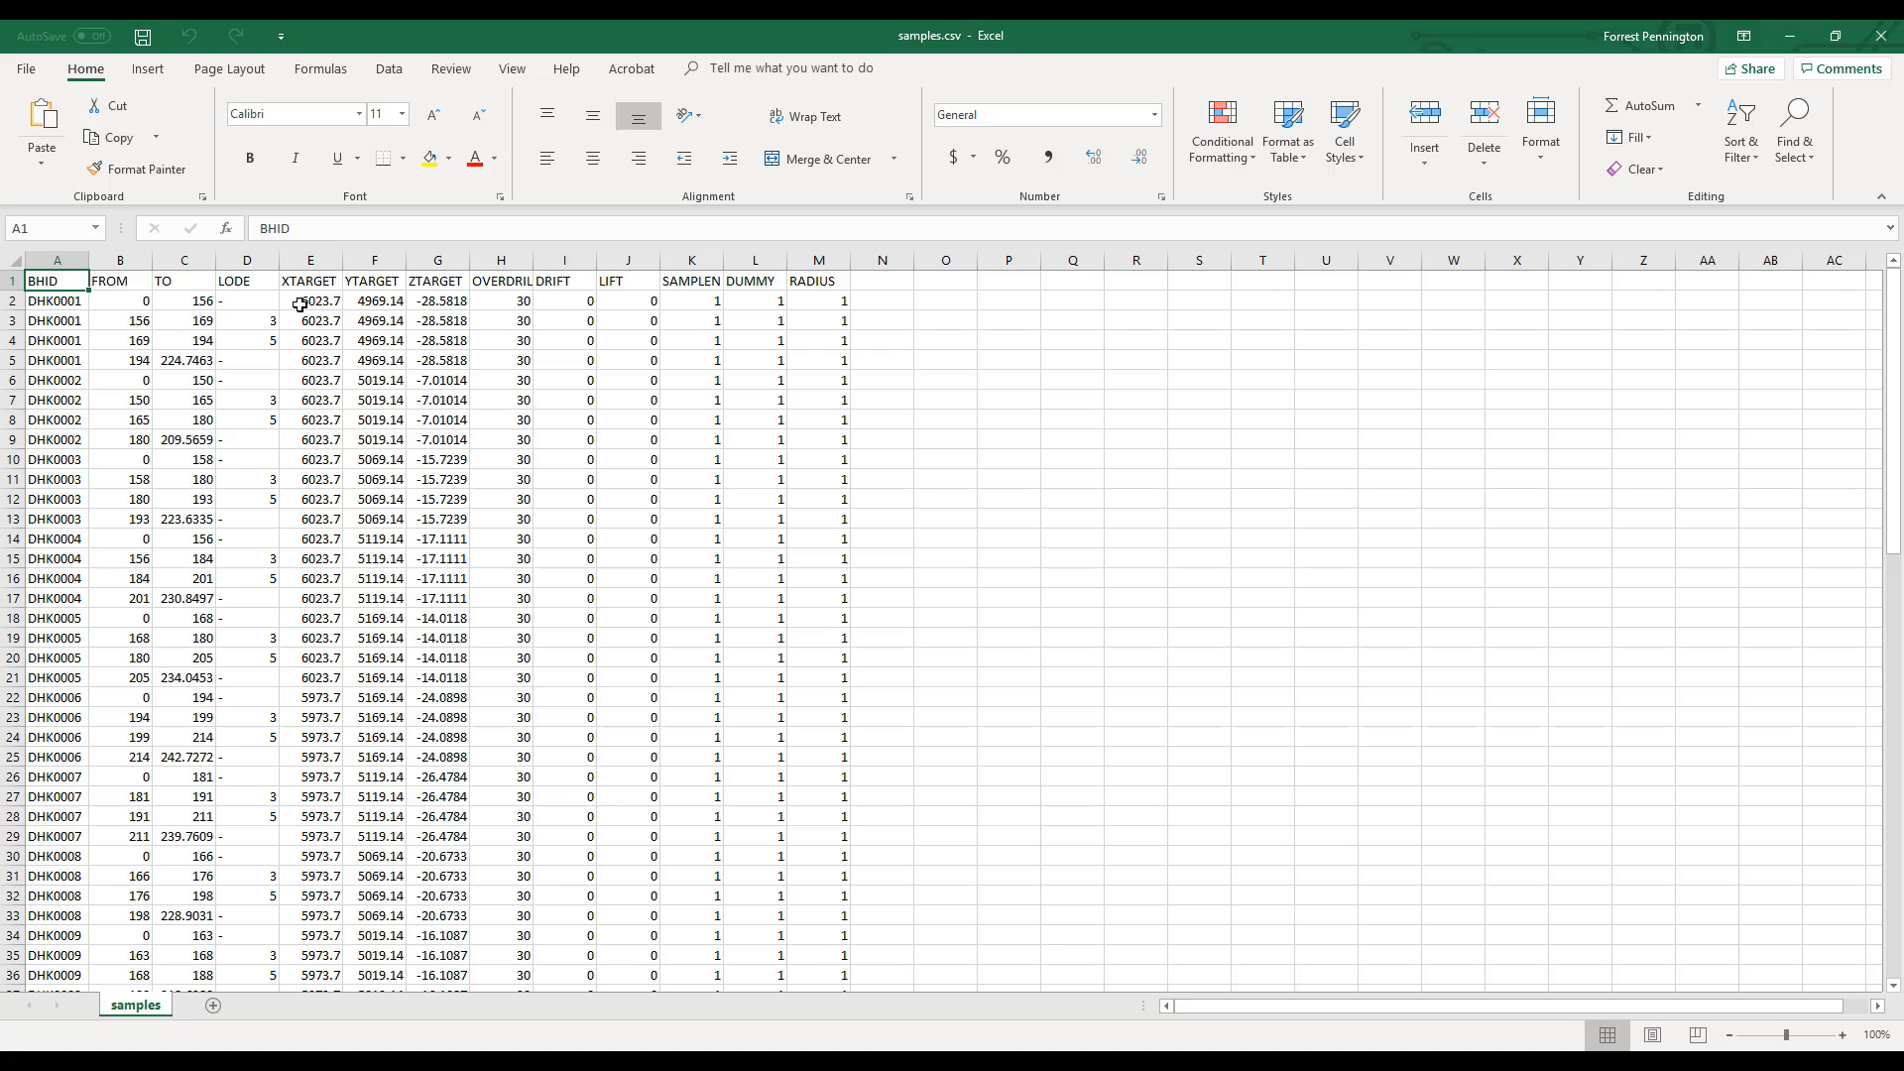
# Step: Add a filter to the LODE column of samples.csv and exclude the "-" entries
pyautogui.click(247, 260)
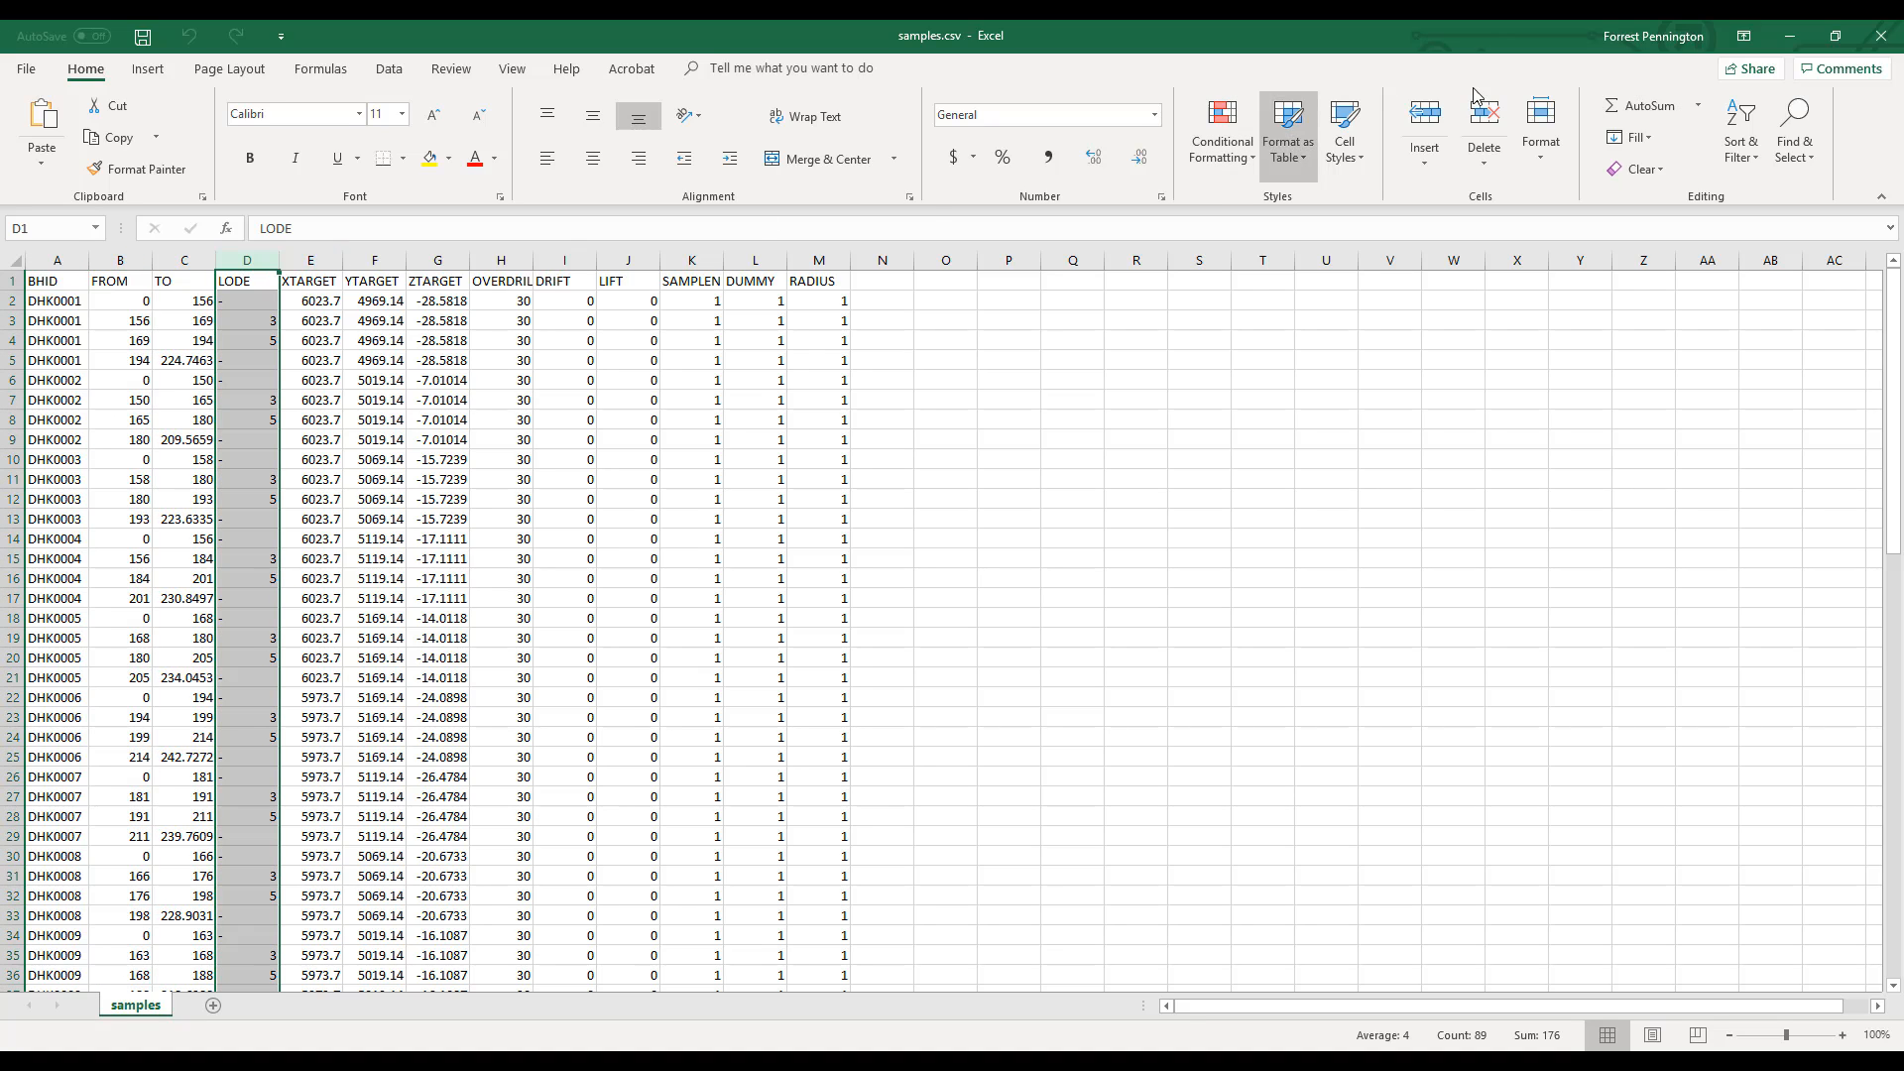
pyautogui.click(1742, 178)
pyautogui.click(1766, 268)
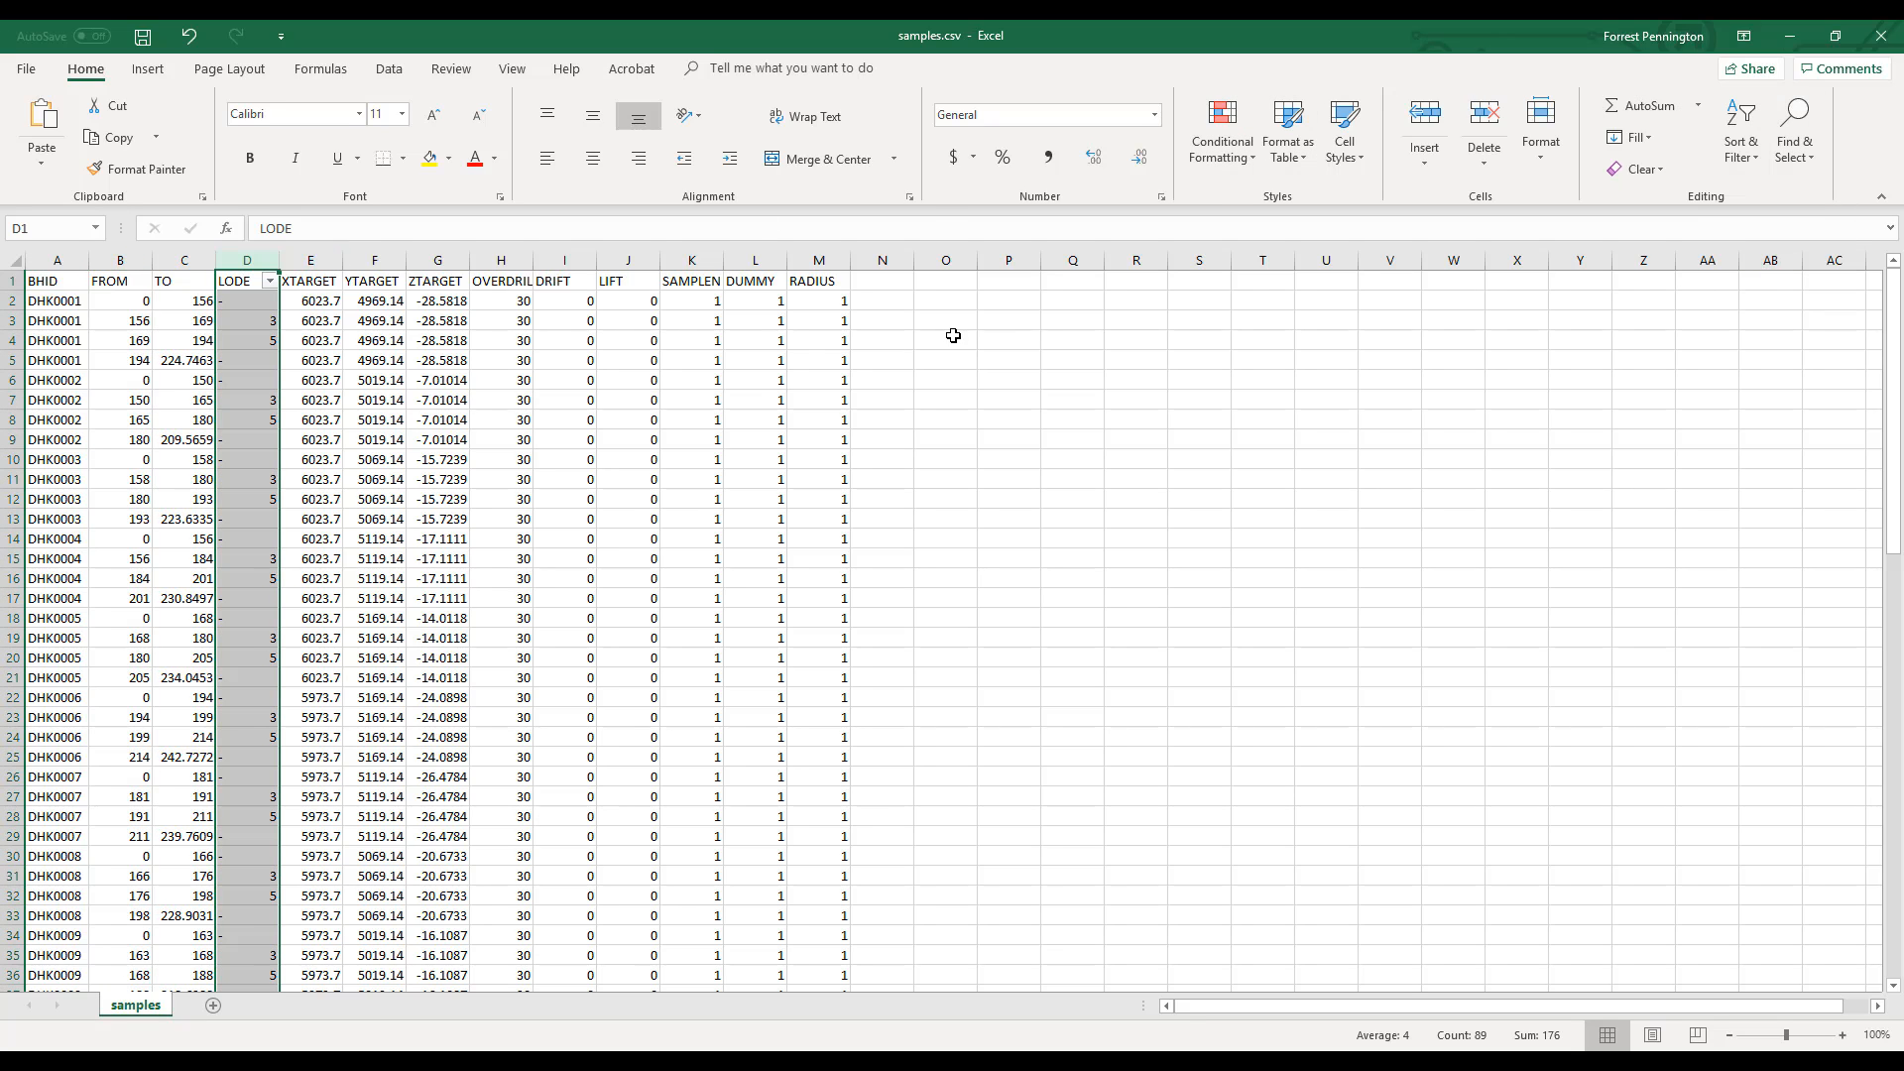
pyautogui.click(270, 281)
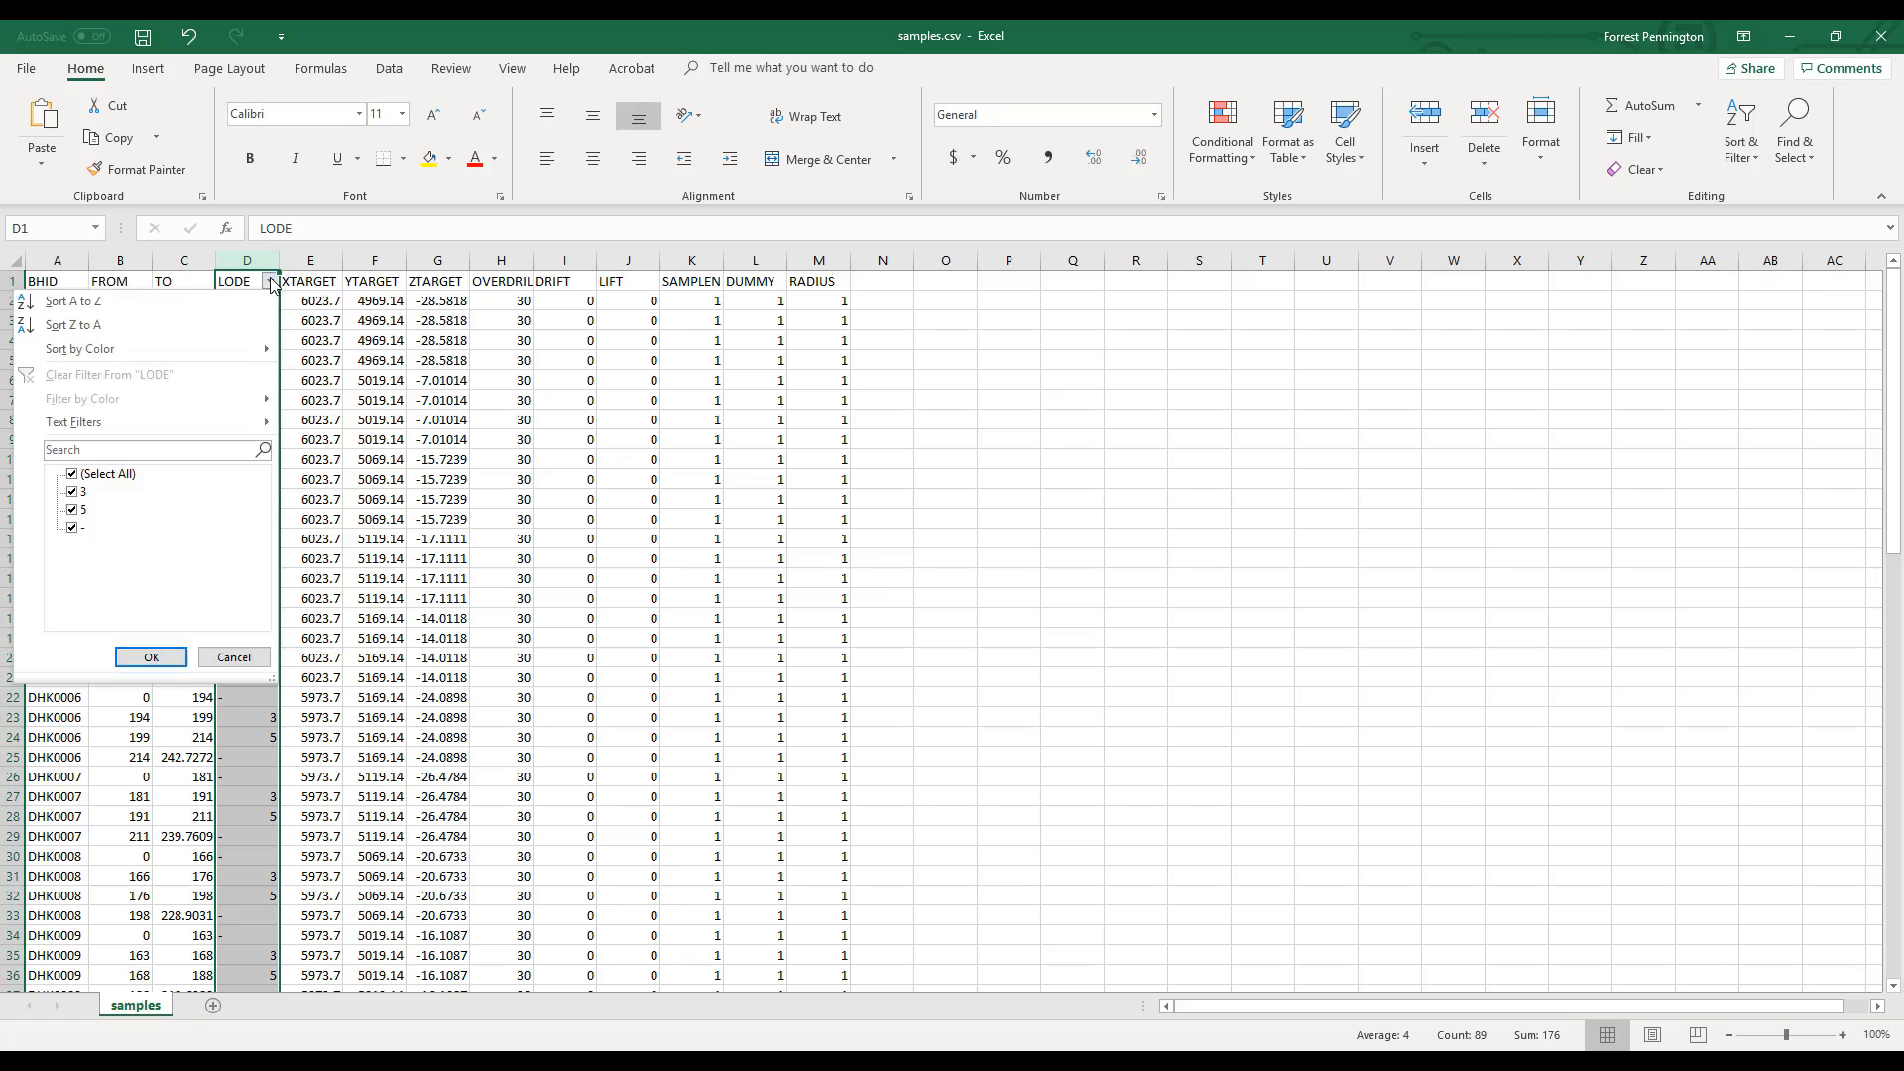
pyautogui.click(72, 530)
pyautogui.click(154, 657)
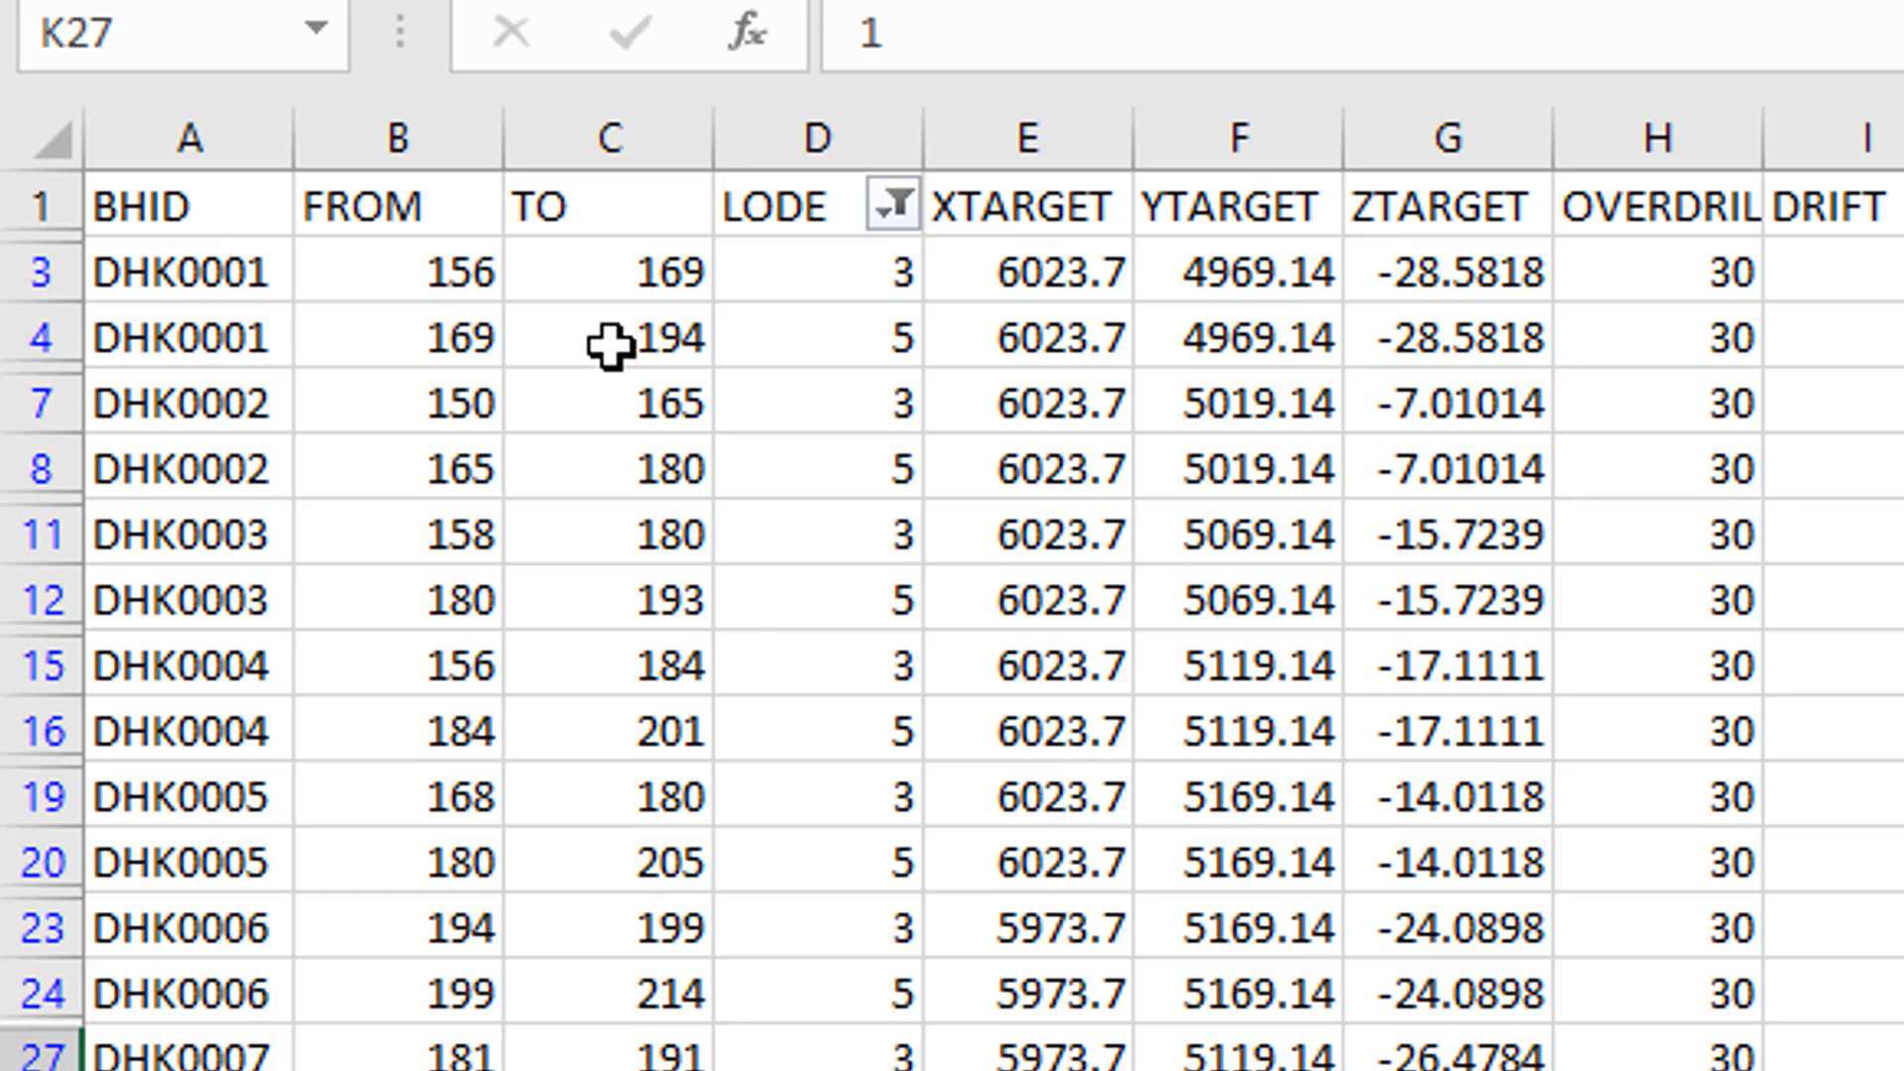
# Step: Select the BHID, FROM, TO and LODE cells of both DHK0001 rows to inspect the hole's LODE 3 and 5 intervals
pyautogui.moveTo(812, 277); pyautogui.dragTo(221, 293)
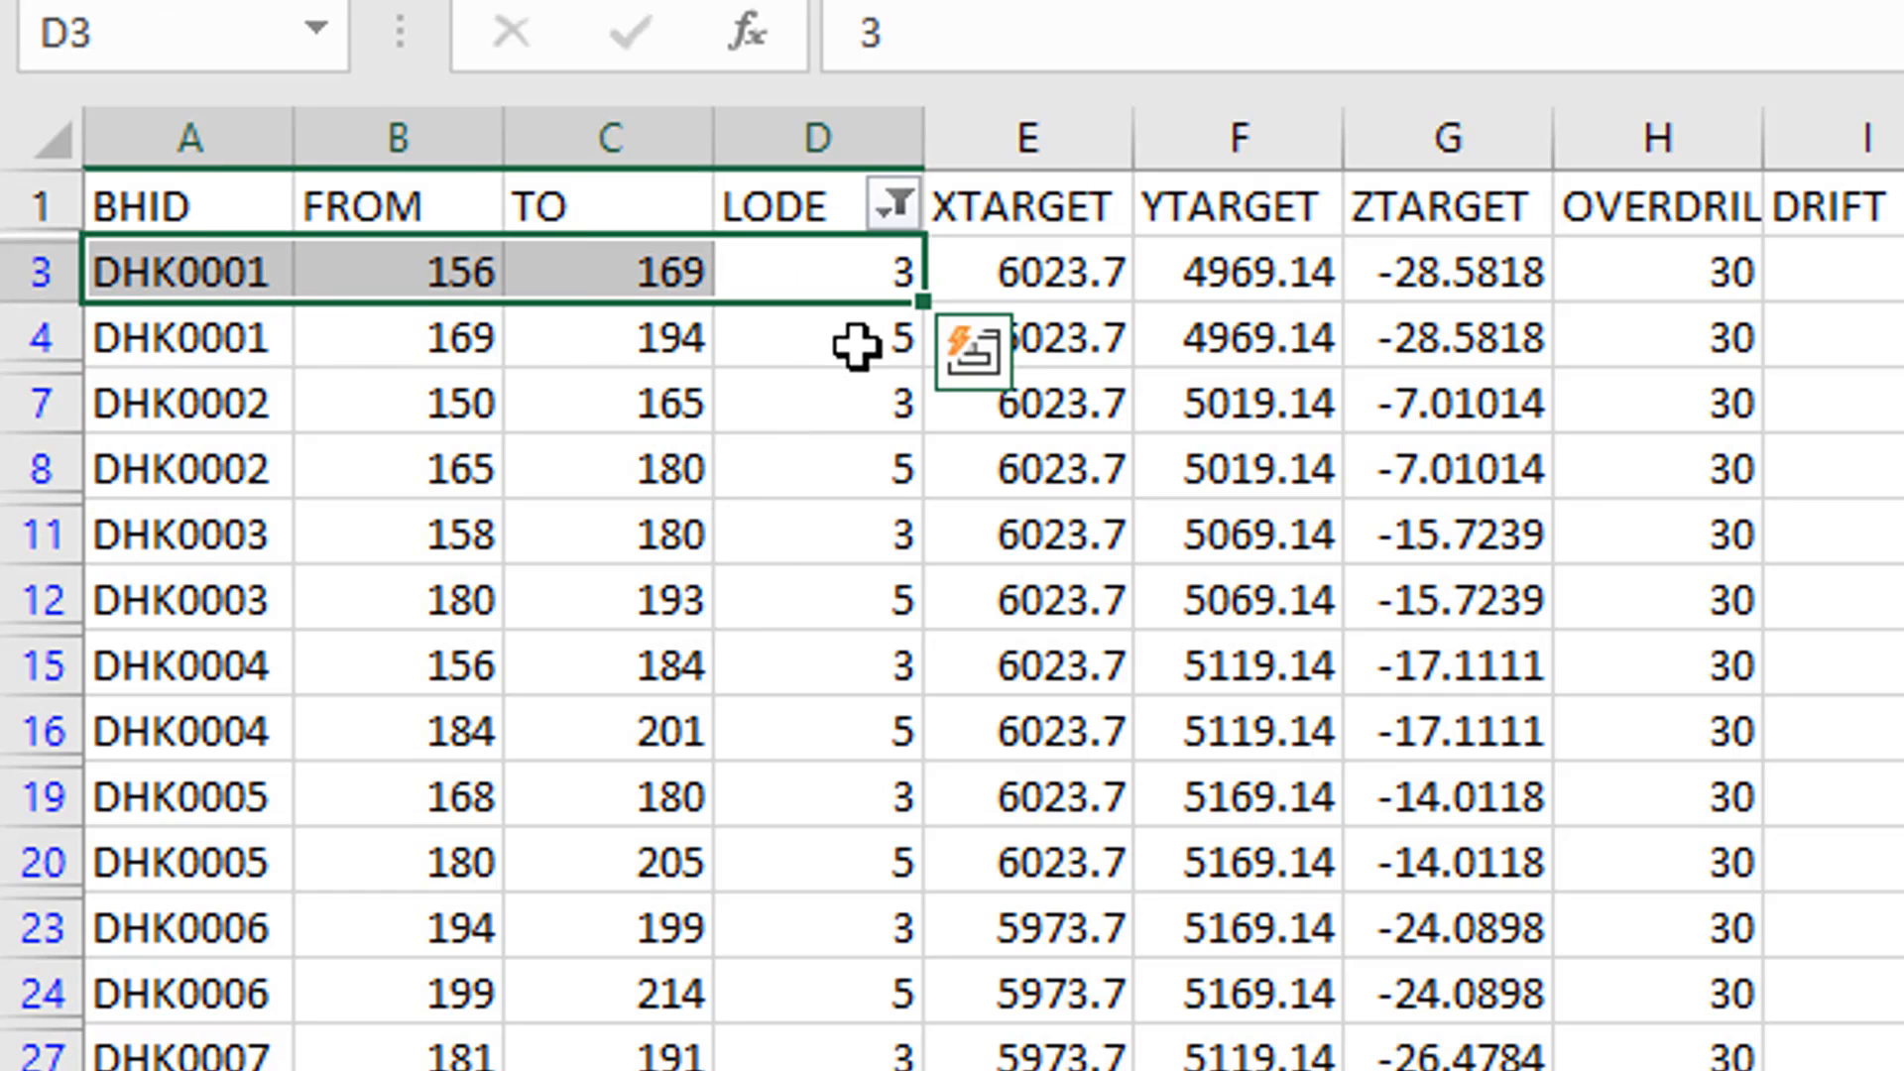
pyautogui.keyDown('ctrl'); pyautogui.moveTo(859, 342); pyautogui.dragTo(163, 340); pyautogui.keyUp('ctrl')
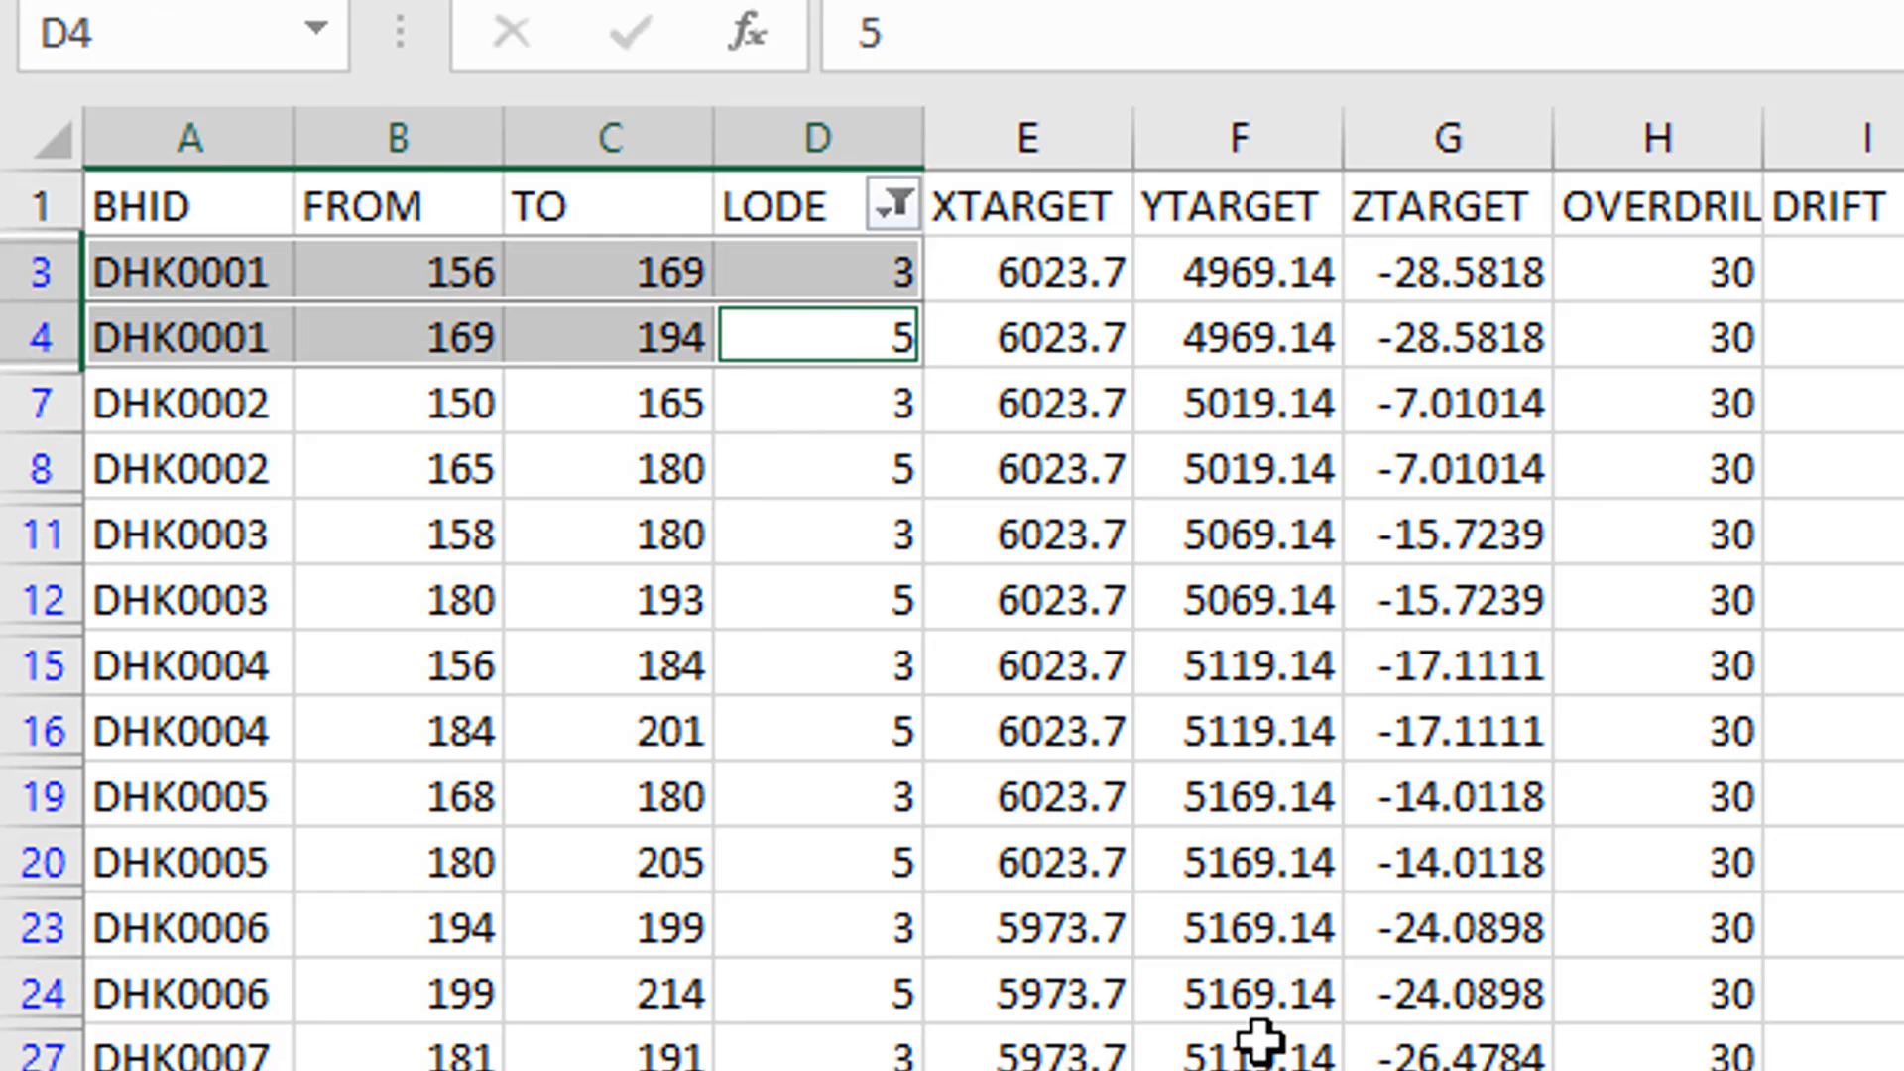